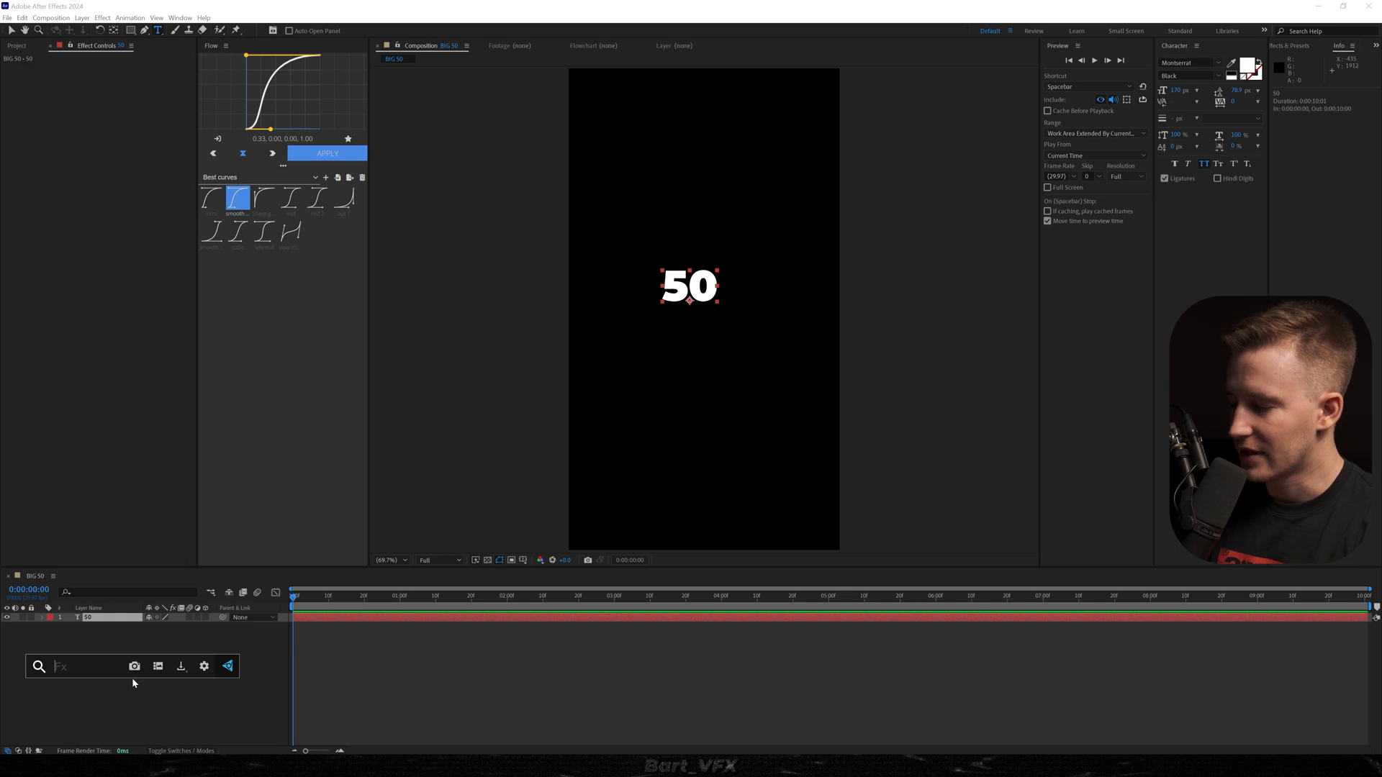
Add a Slider Control effect to the 50 text layer and scale the text up to about 250%.
key(Return)
key(s)
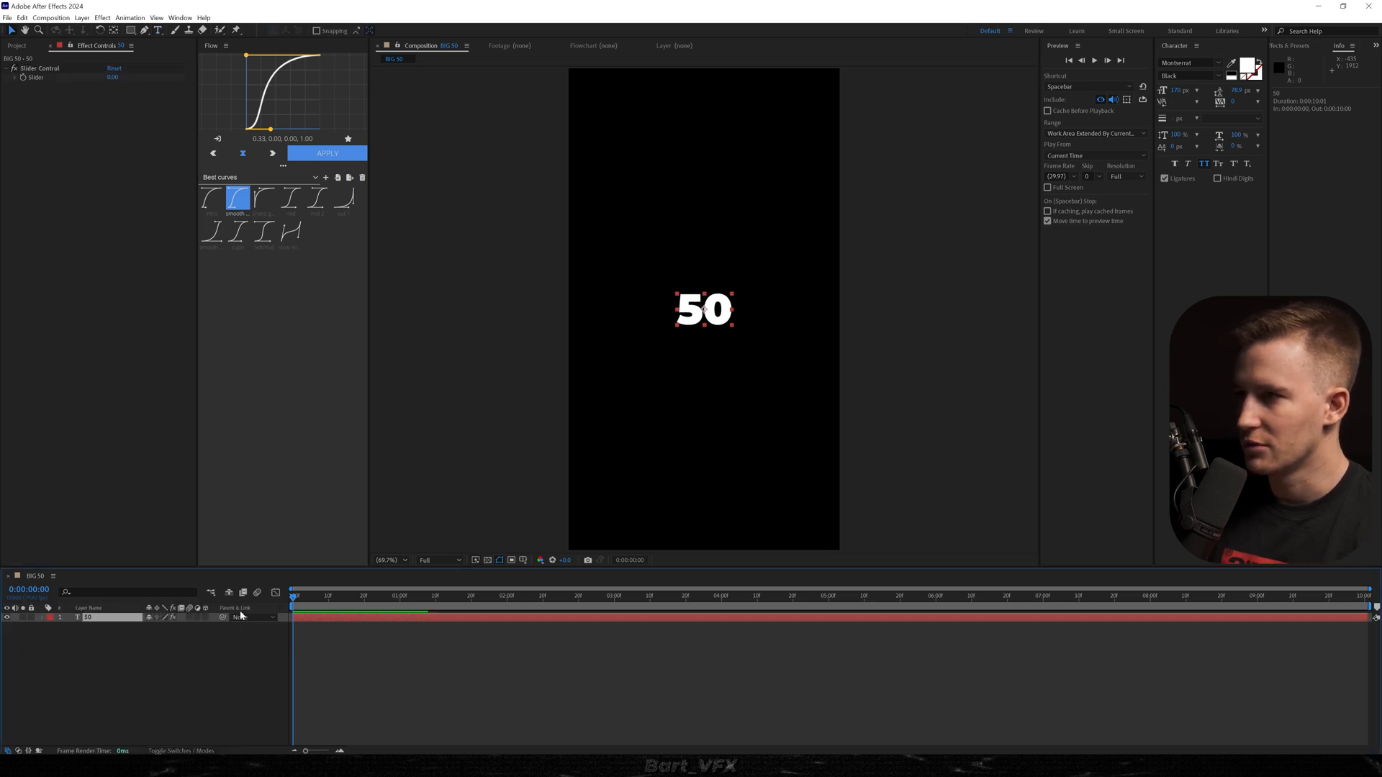
drag(160, 629, 269, 631)
click(216, 662)
Add the expression Math.round(effect("Slider Control")("Slider")) to the text layer's Source Text property.
click(41, 618)
click(42, 618)
click(52, 627)
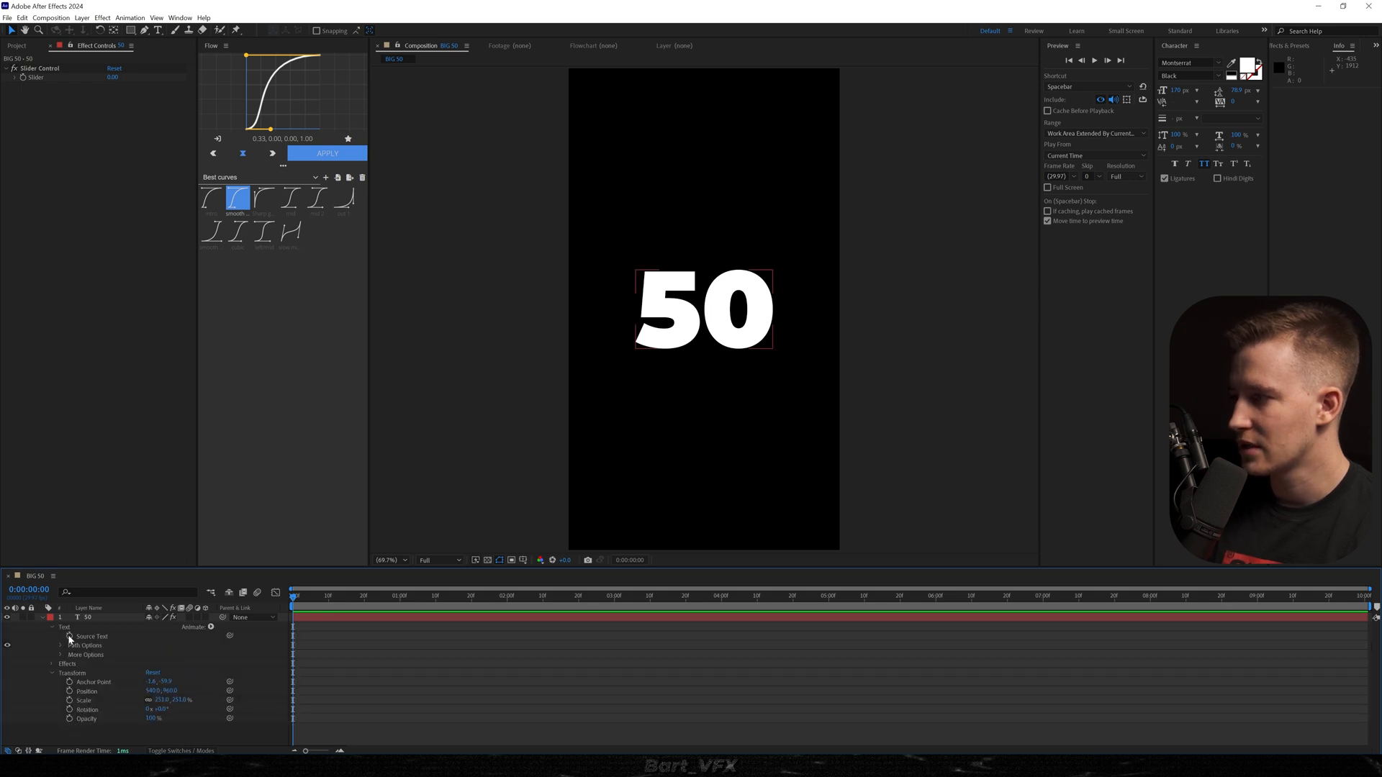
alt+click(70, 636)
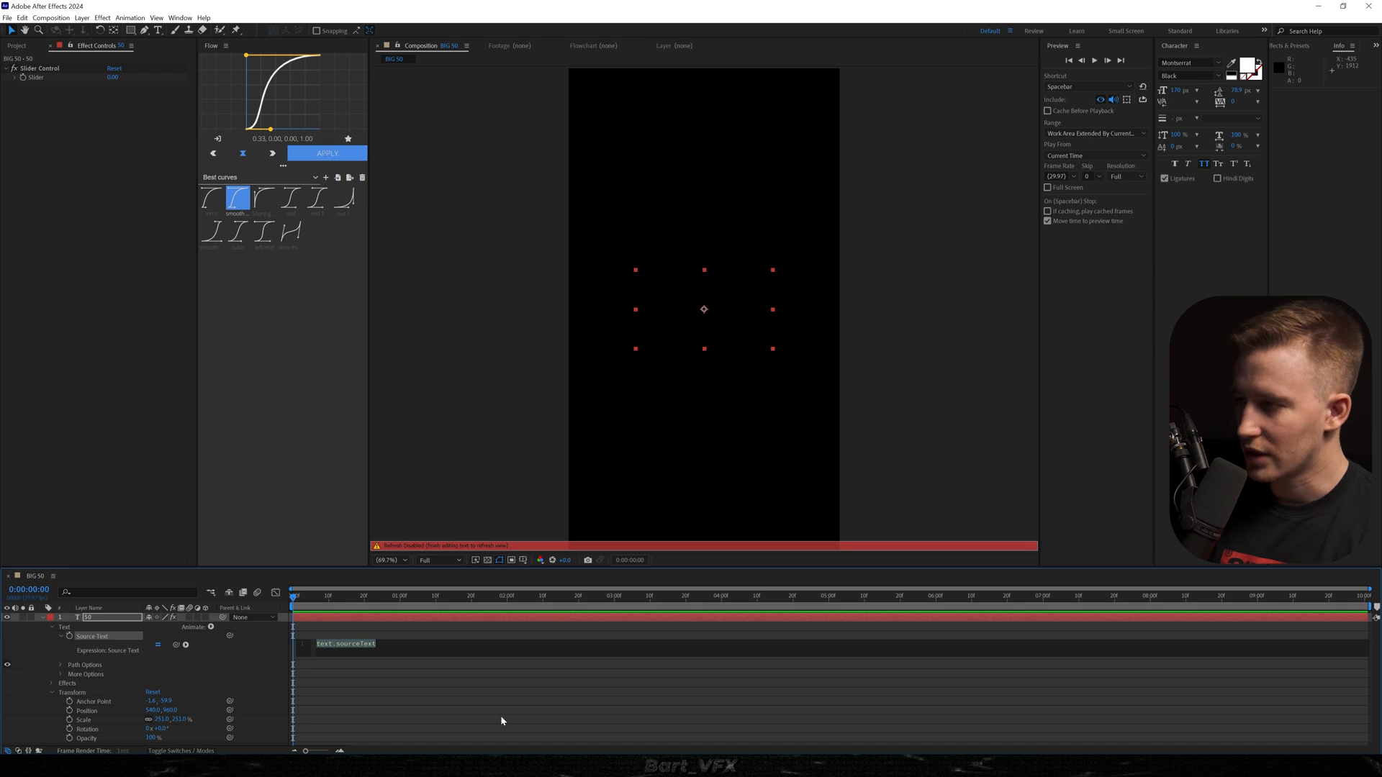
text(Math.round(effect("Slider Control")("Slider")))
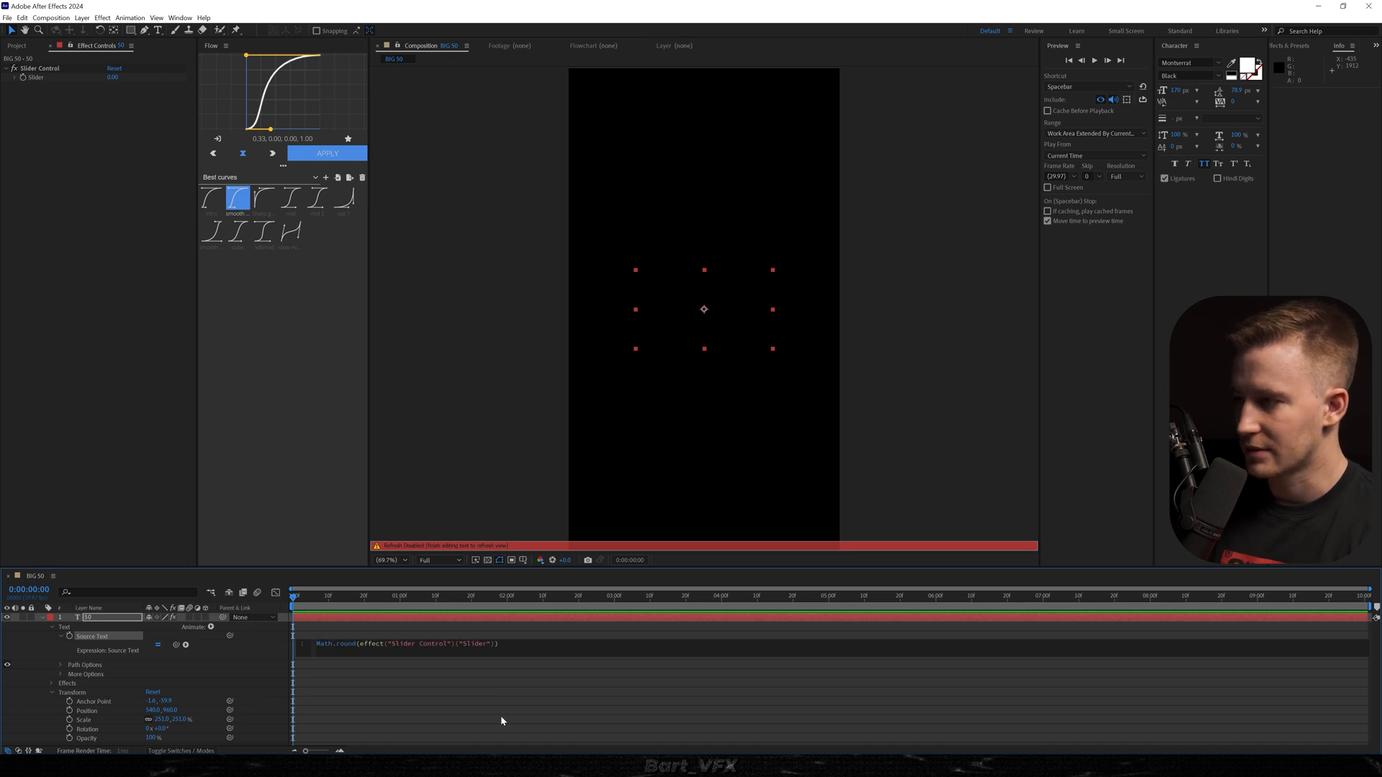
click(588, 731)
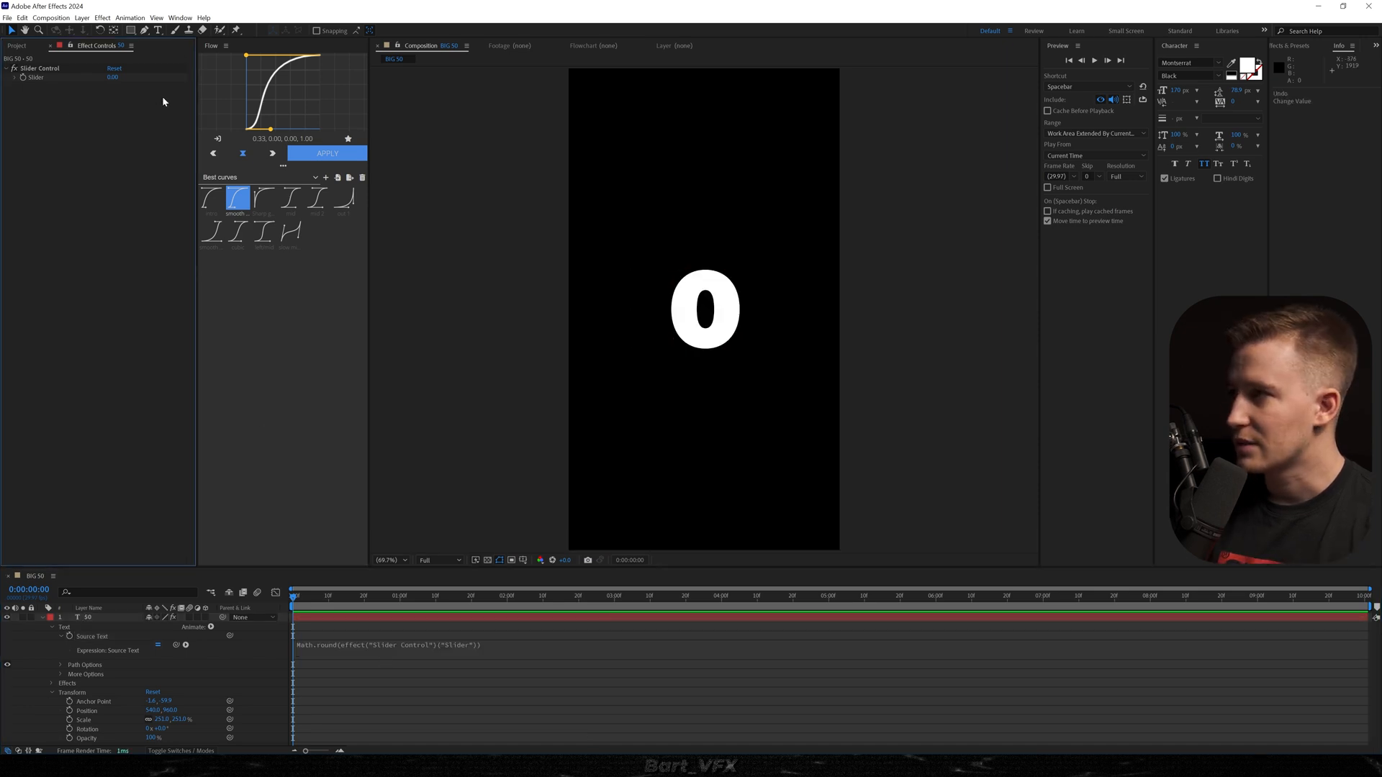
Keyframe the Slider from 0 at the start to 50 at 0:00:00:25 and preview the count-up.
drag(113, 77, 145, 86)
key(ctrl+z)
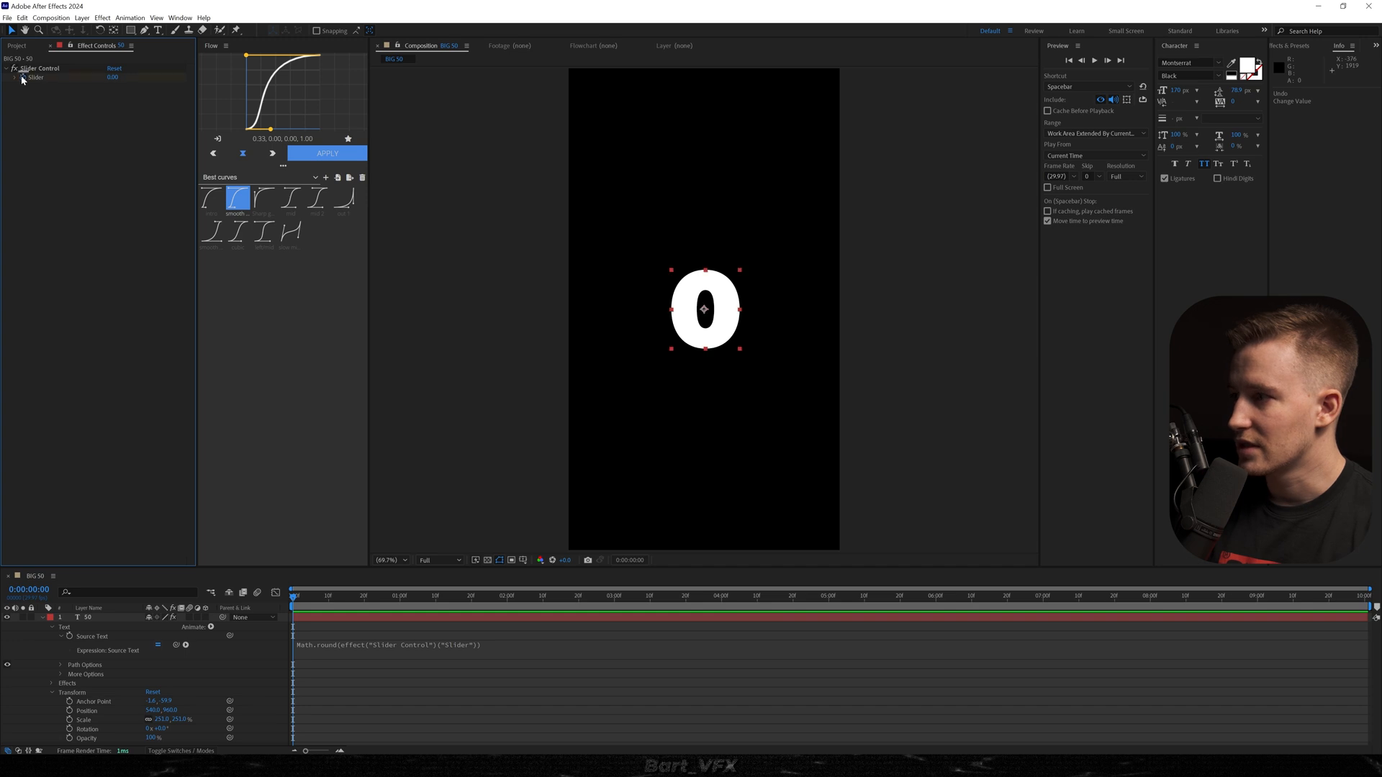
click(22, 78)
key(u)
drag(327, 596, 382, 596)
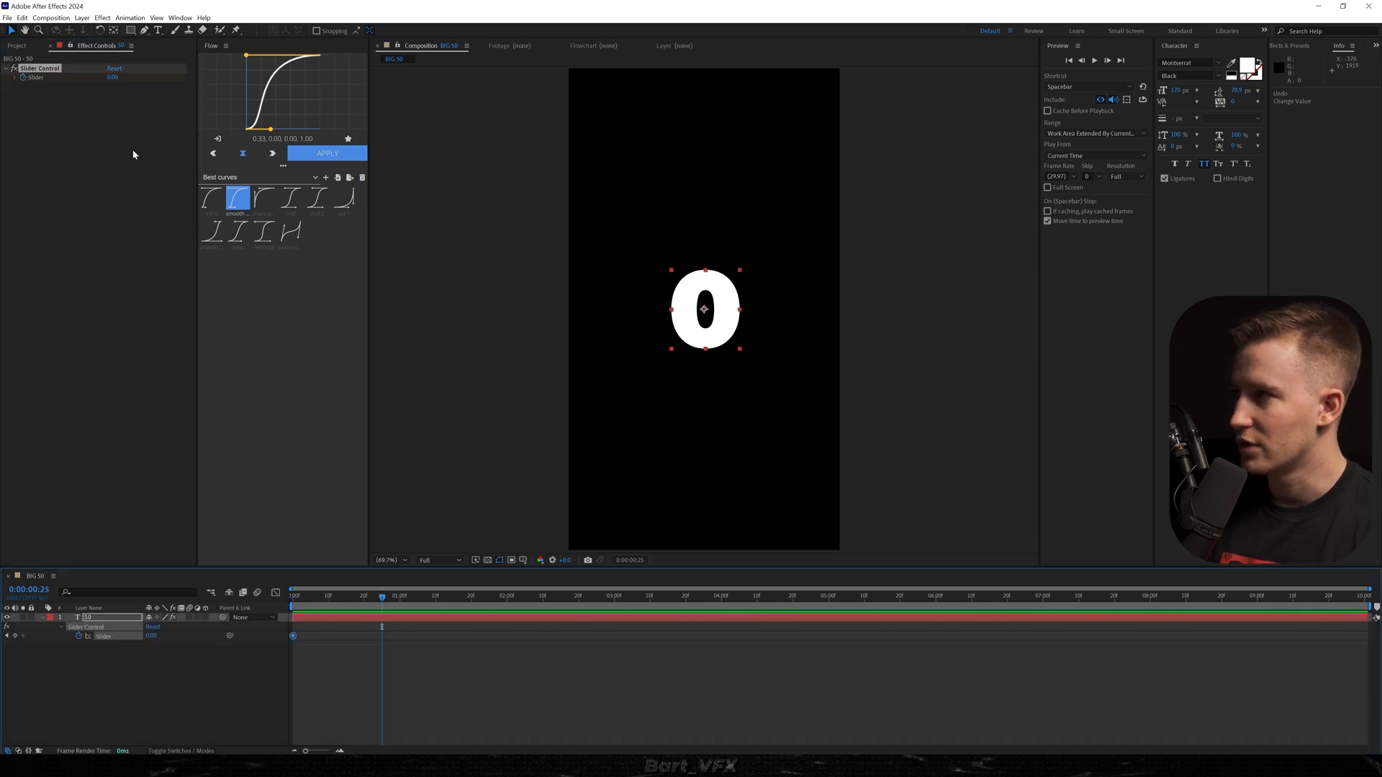
click(110, 78)
text(50)
key(Return)
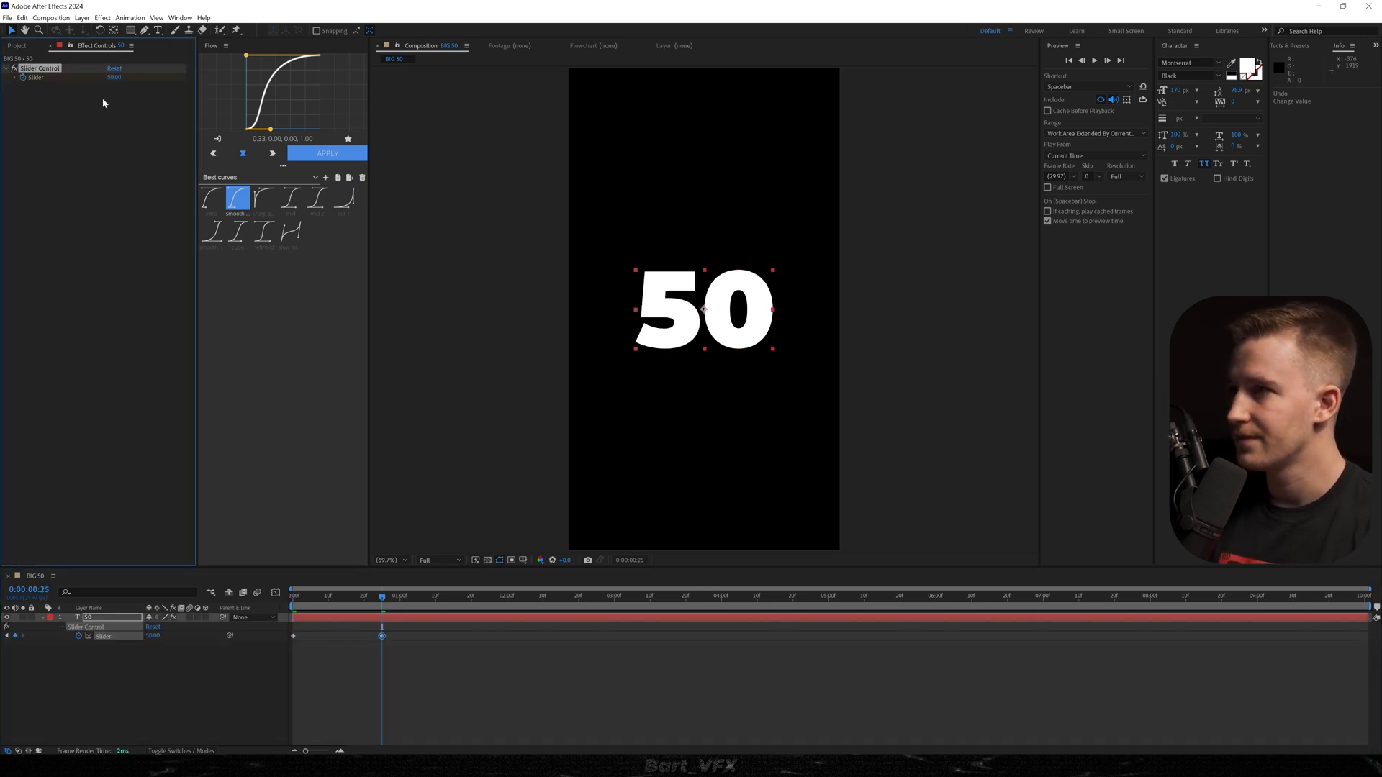
click(410, 632)
key(Home)
key(space)
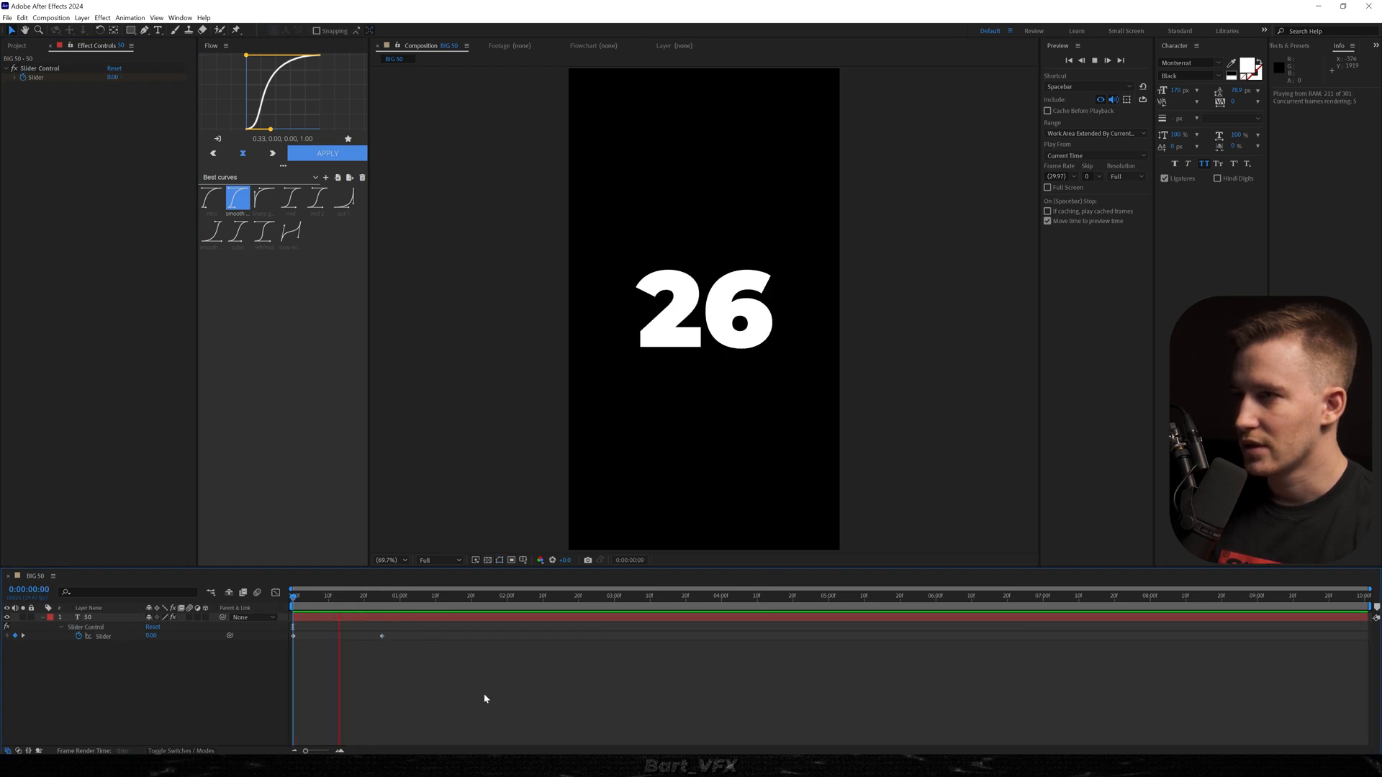
key(space)
Apply Easy Ease to both Slider keyframes and move the last one to 0:00:01:23.
drag(405, 636, 286, 643)
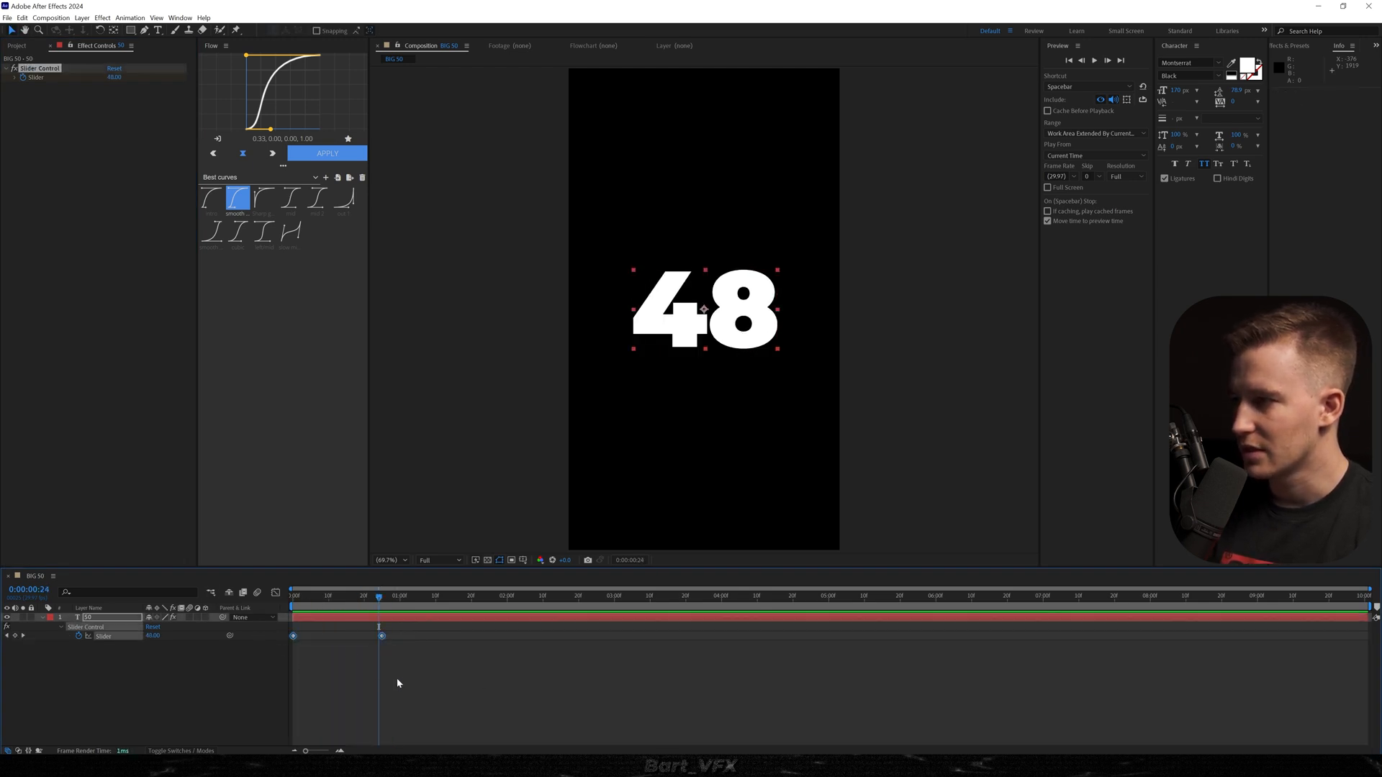
key(F9)
drag(383, 636, 482, 635)
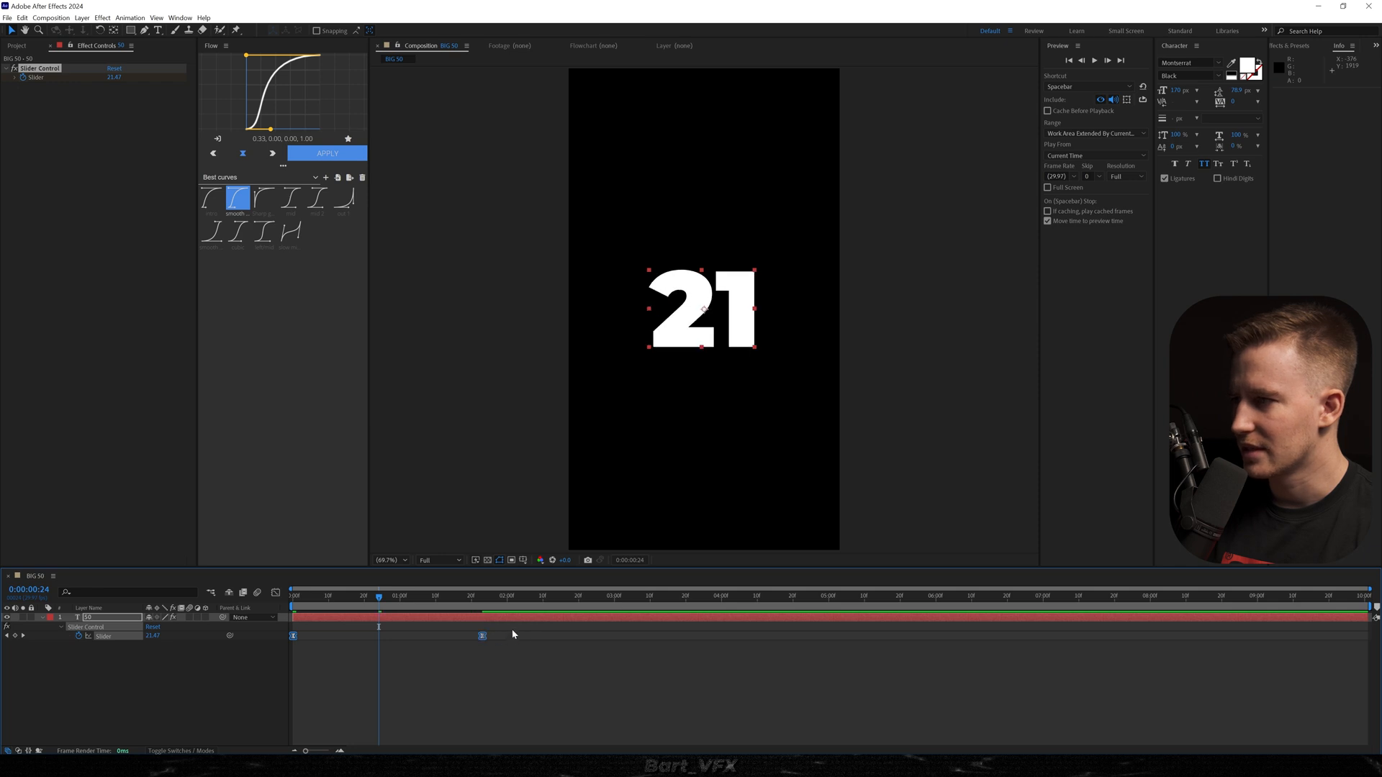
Extend the last Slider keyframe's incoming influence to 100% in the speed graph so the count starts fast and slows down.
key(shift+F3)
scroll(517, 708, down, 2)
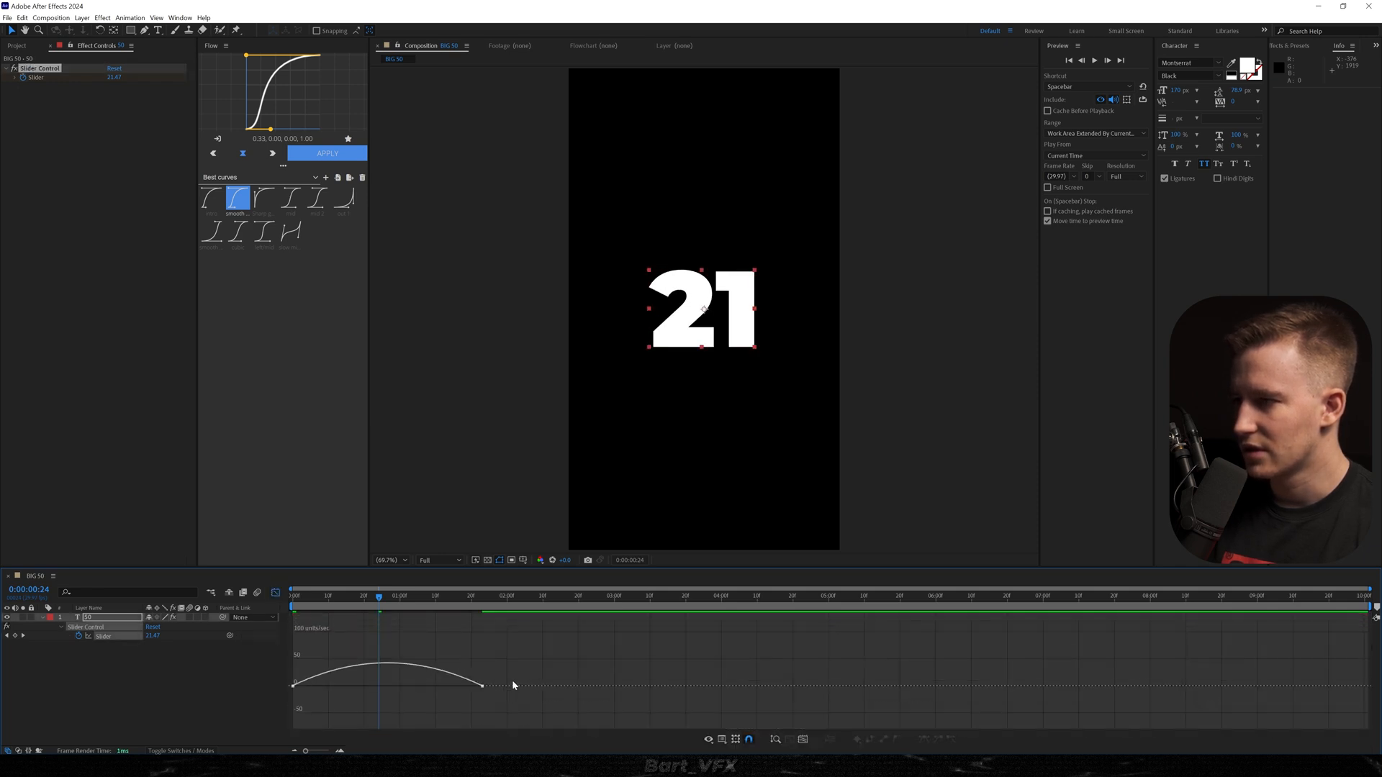
click(483, 687)
drag(449, 687, 366, 689)
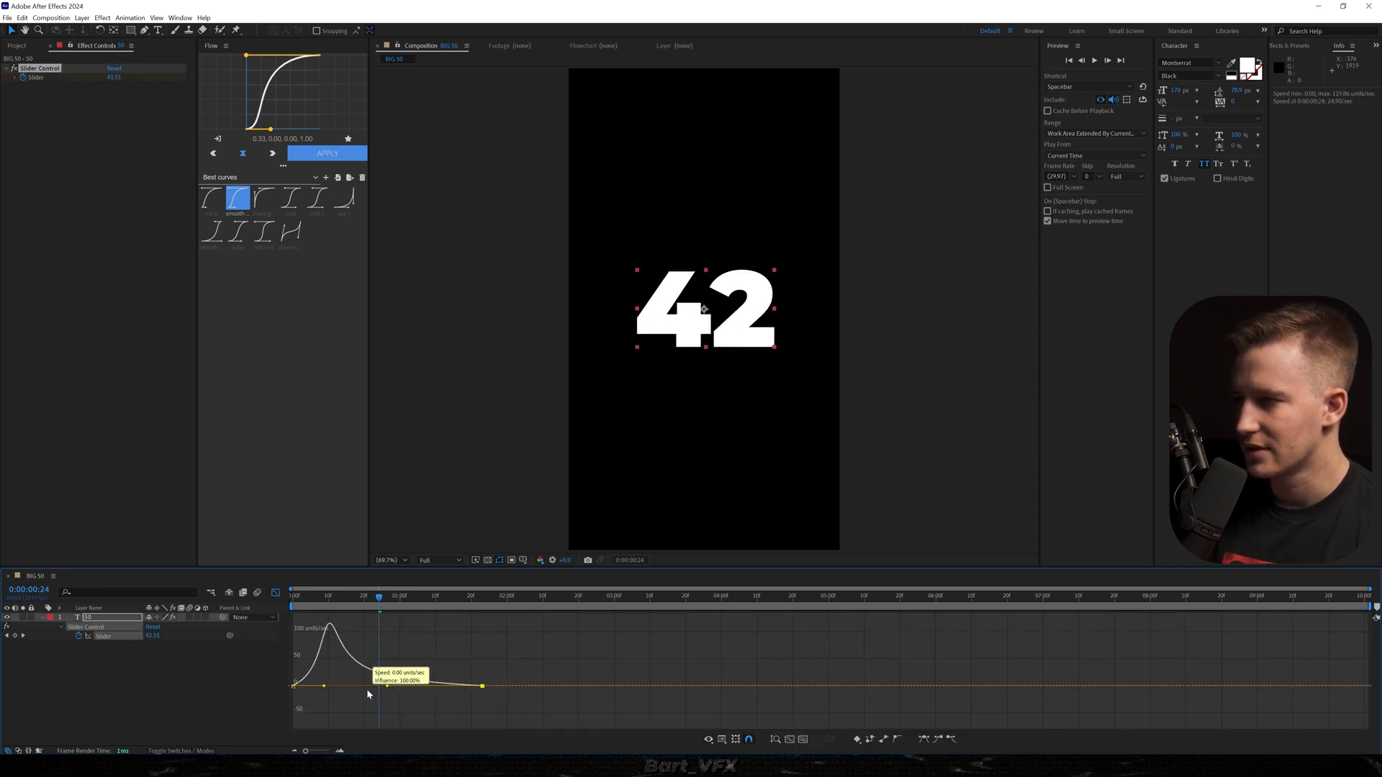
key(space)
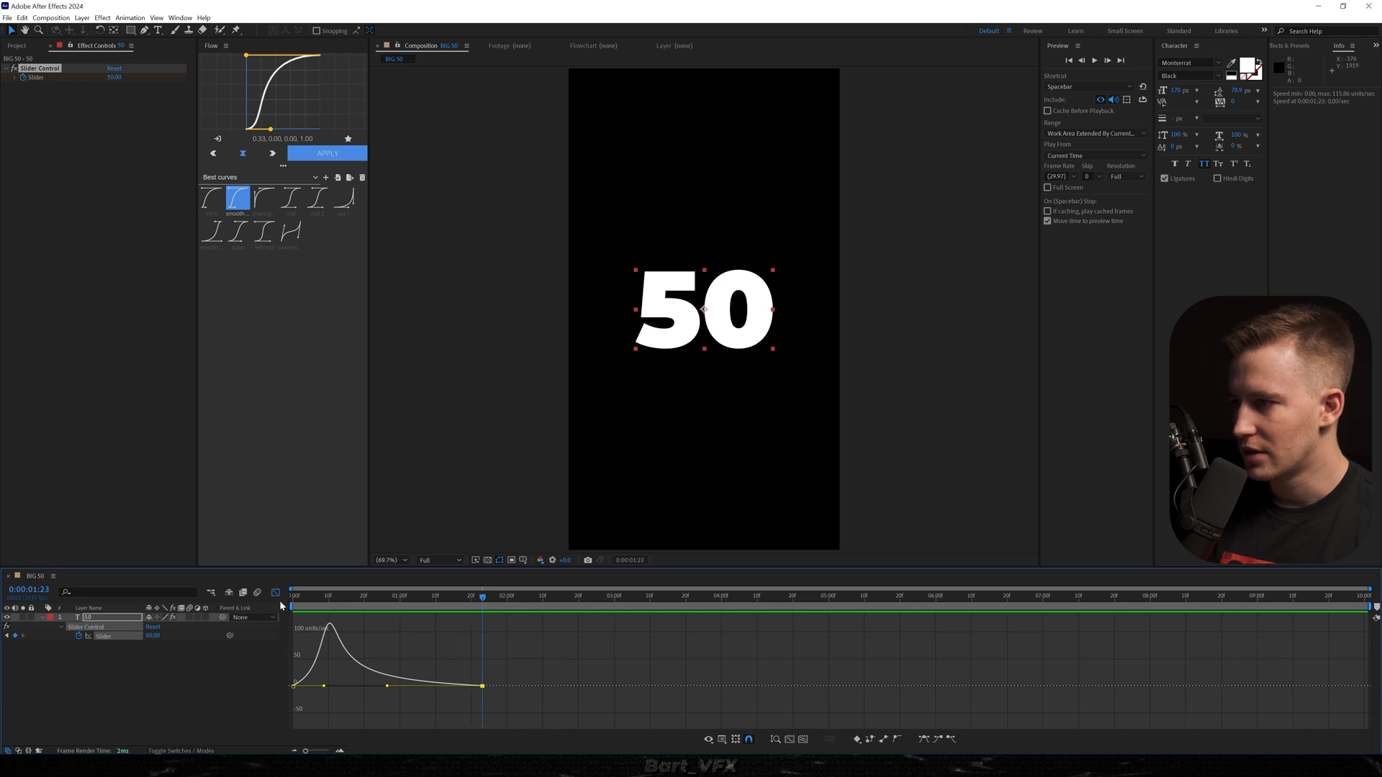
click(276, 592)
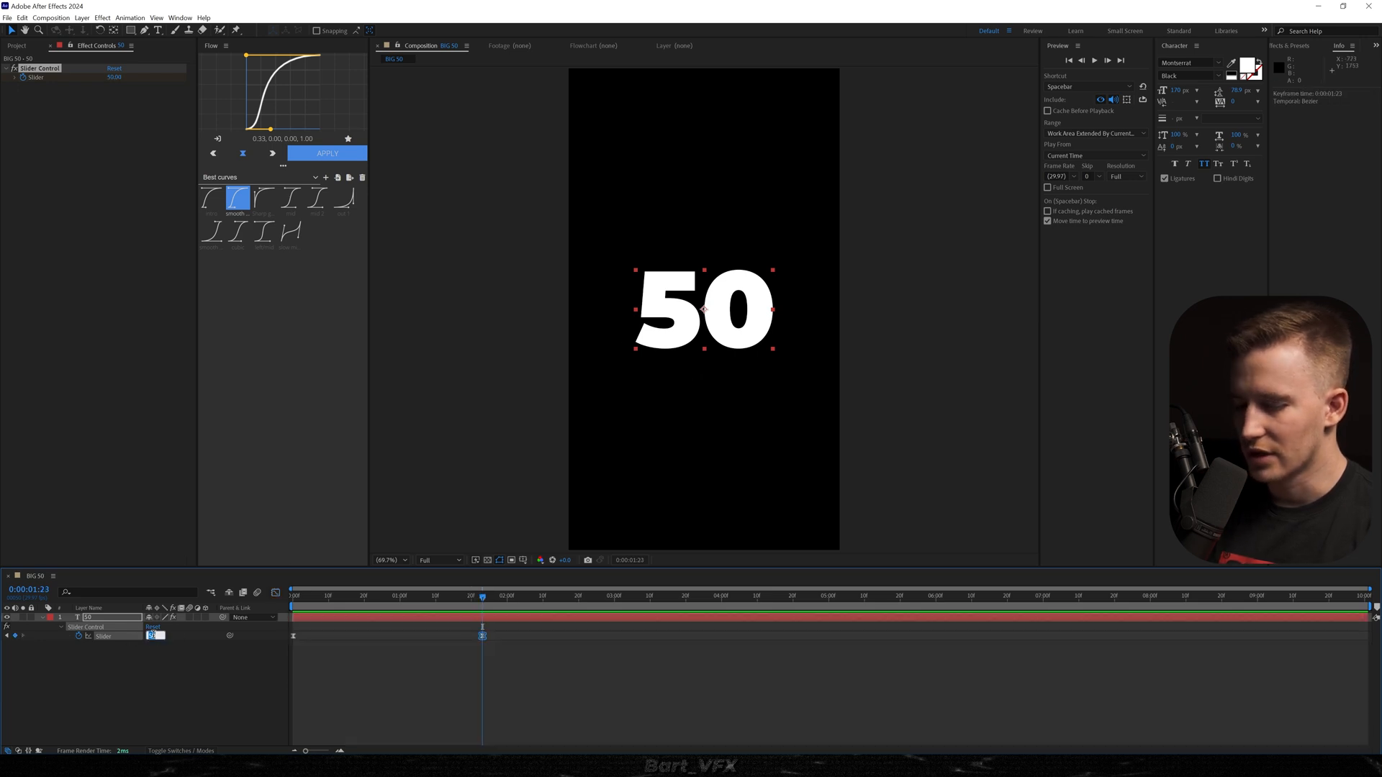
Set the last Slider keyframe to 49 and split the text layer at 0:00:01:23.
key(Return)
key(ctrl+shift+d)
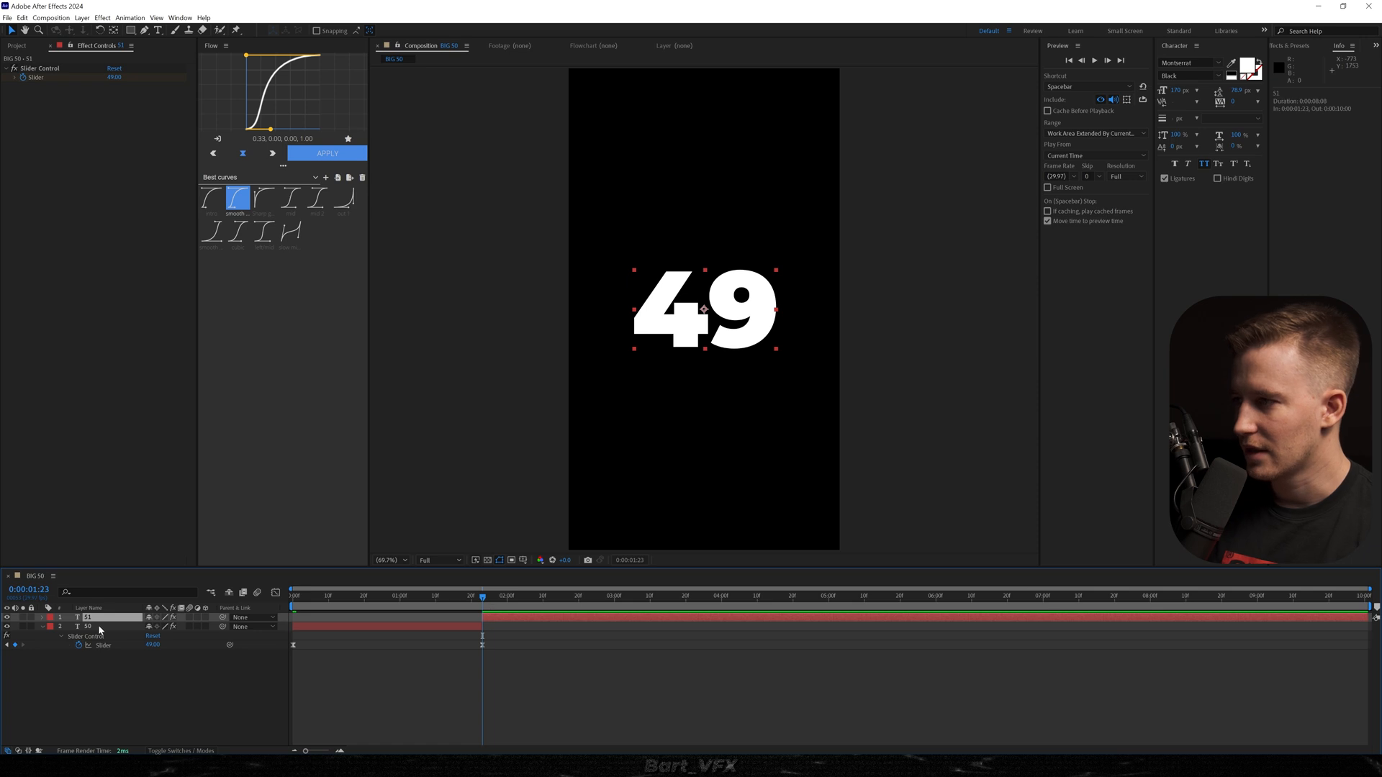
Remove the Slider Control effect and the Source Text expression from the second half of the split text layer.
click(49, 68)
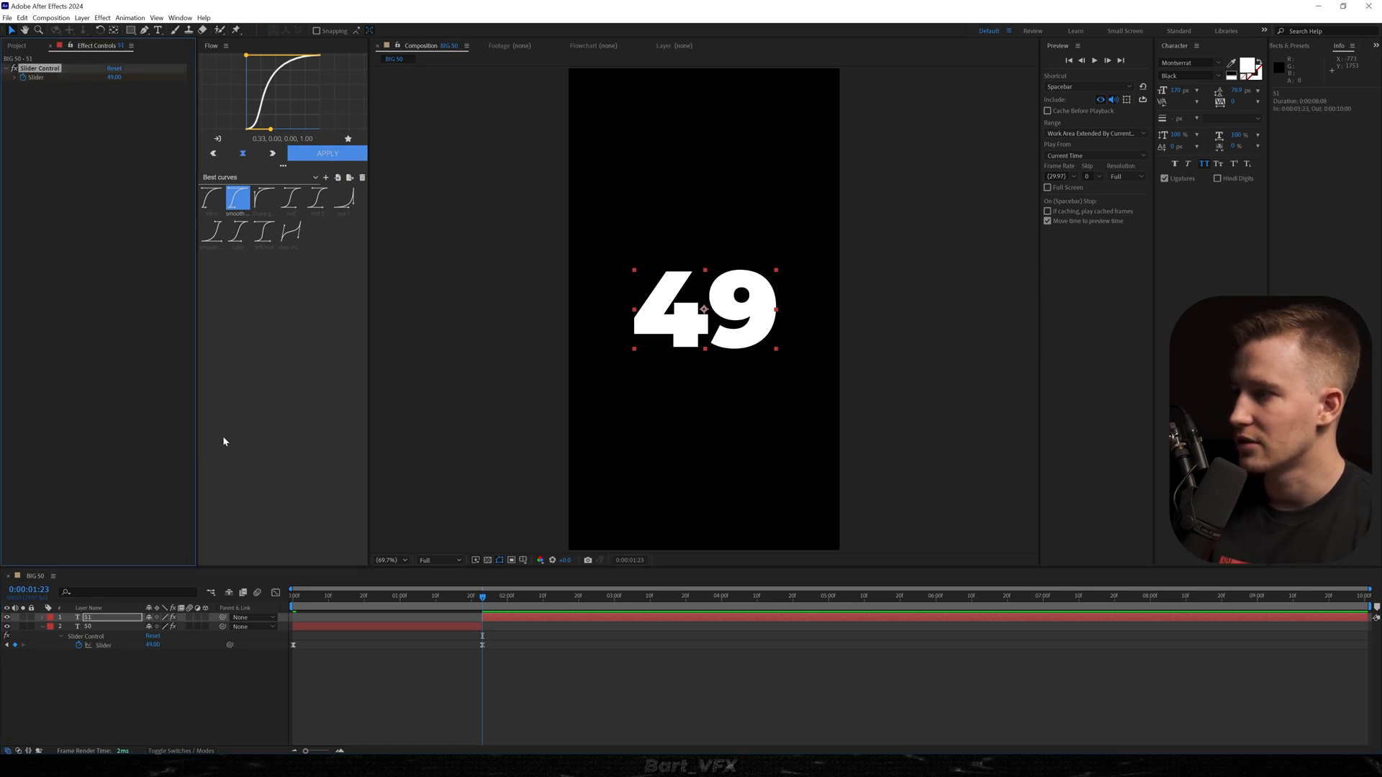
key(Delete)
click(42, 617)
click(51, 627)
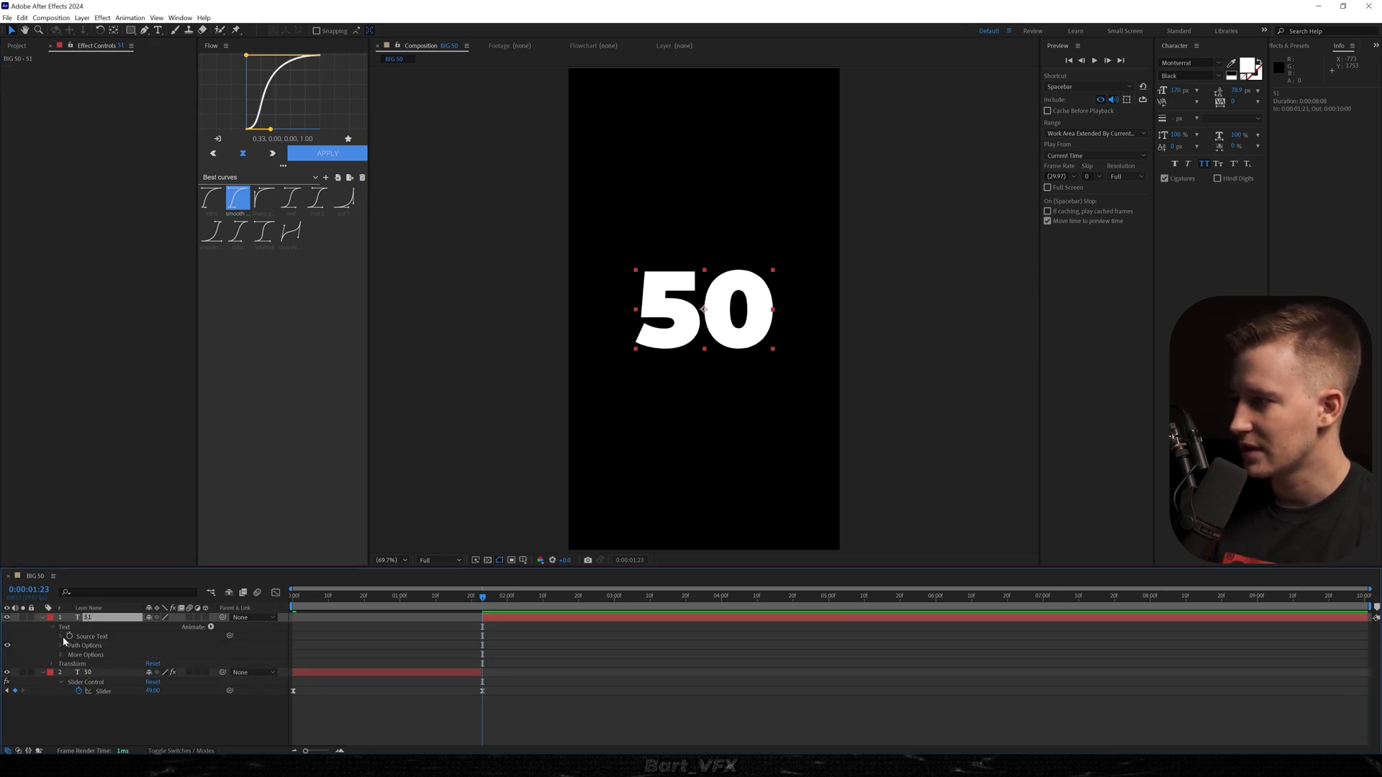
click(61, 636)
click(453, 645)
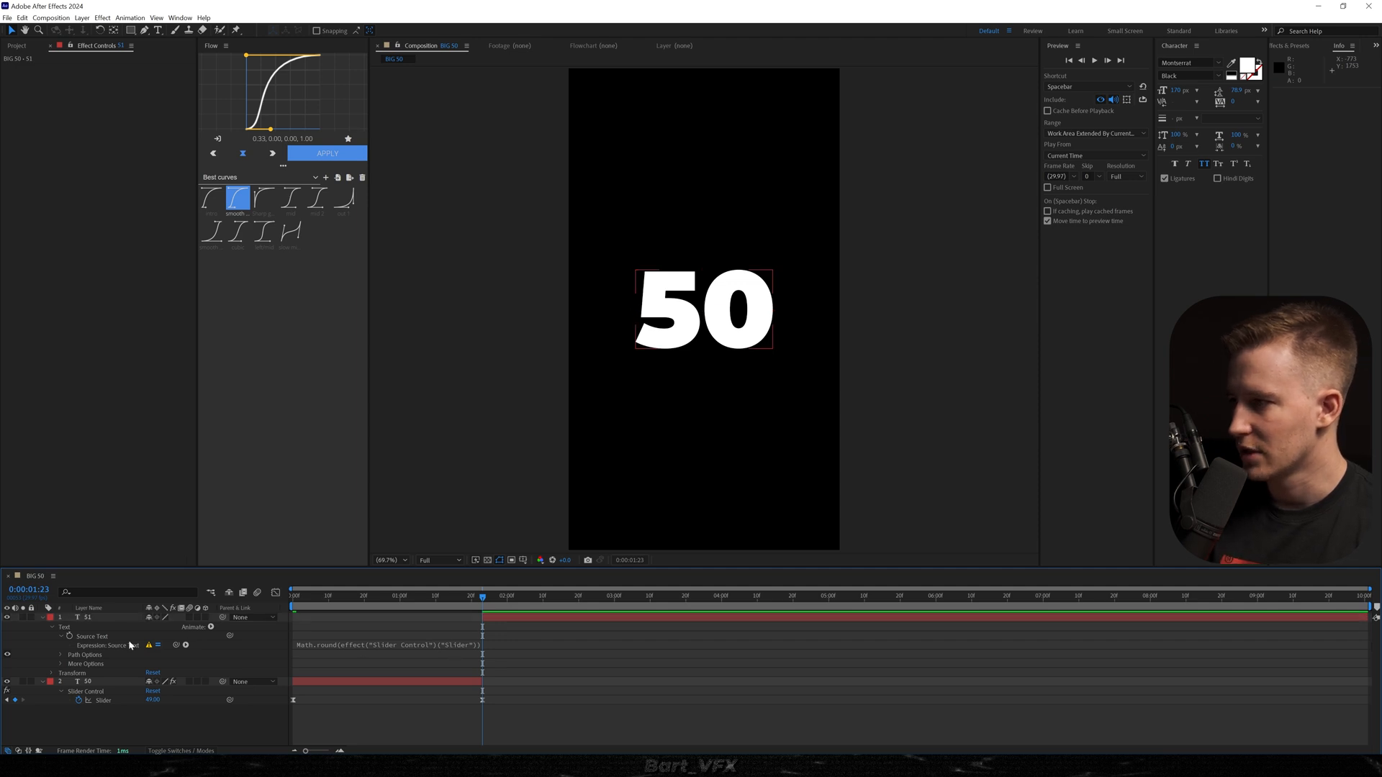
alt+click(70, 636)
Turn the static 50 text of layer 51 into a thin white outline without fill.
double_click(88, 617)
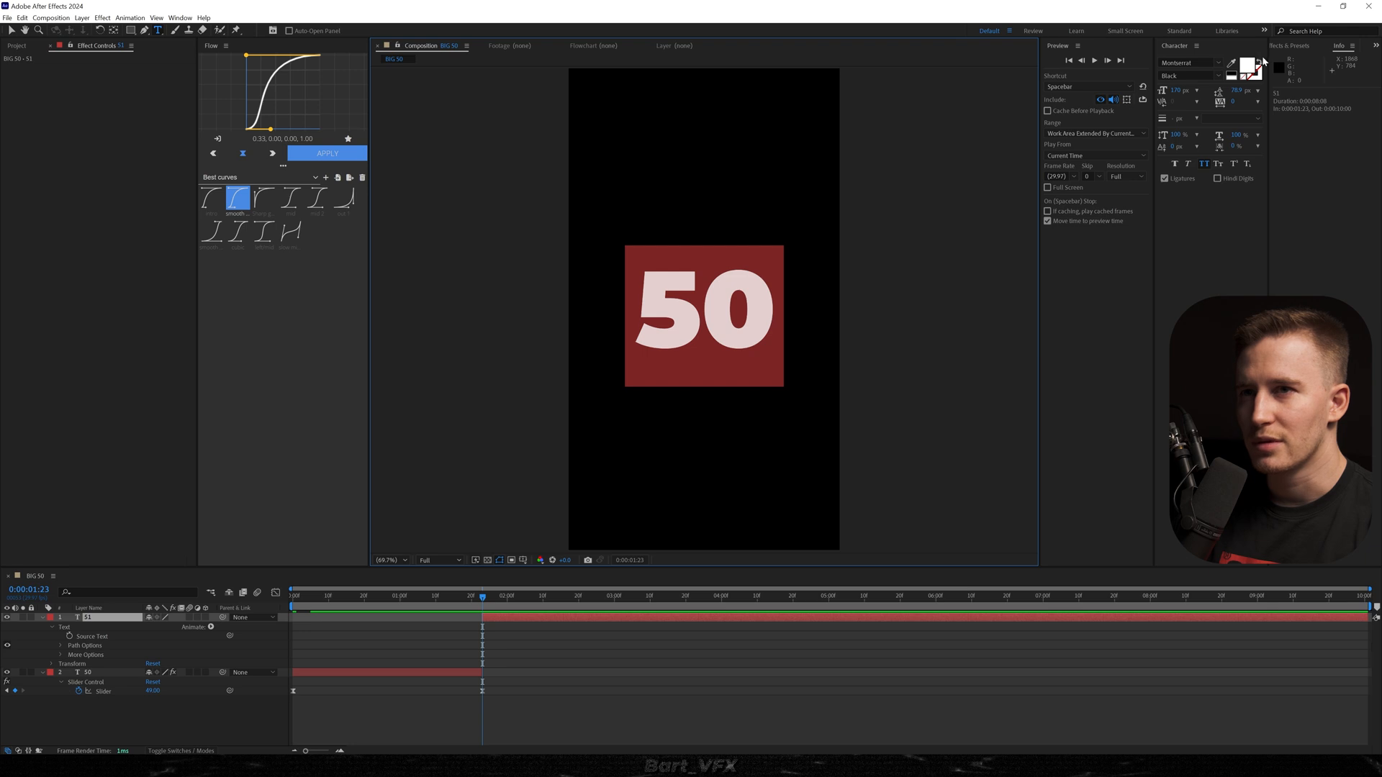
click(1260, 61)
drag(1166, 122, 1172, 124)
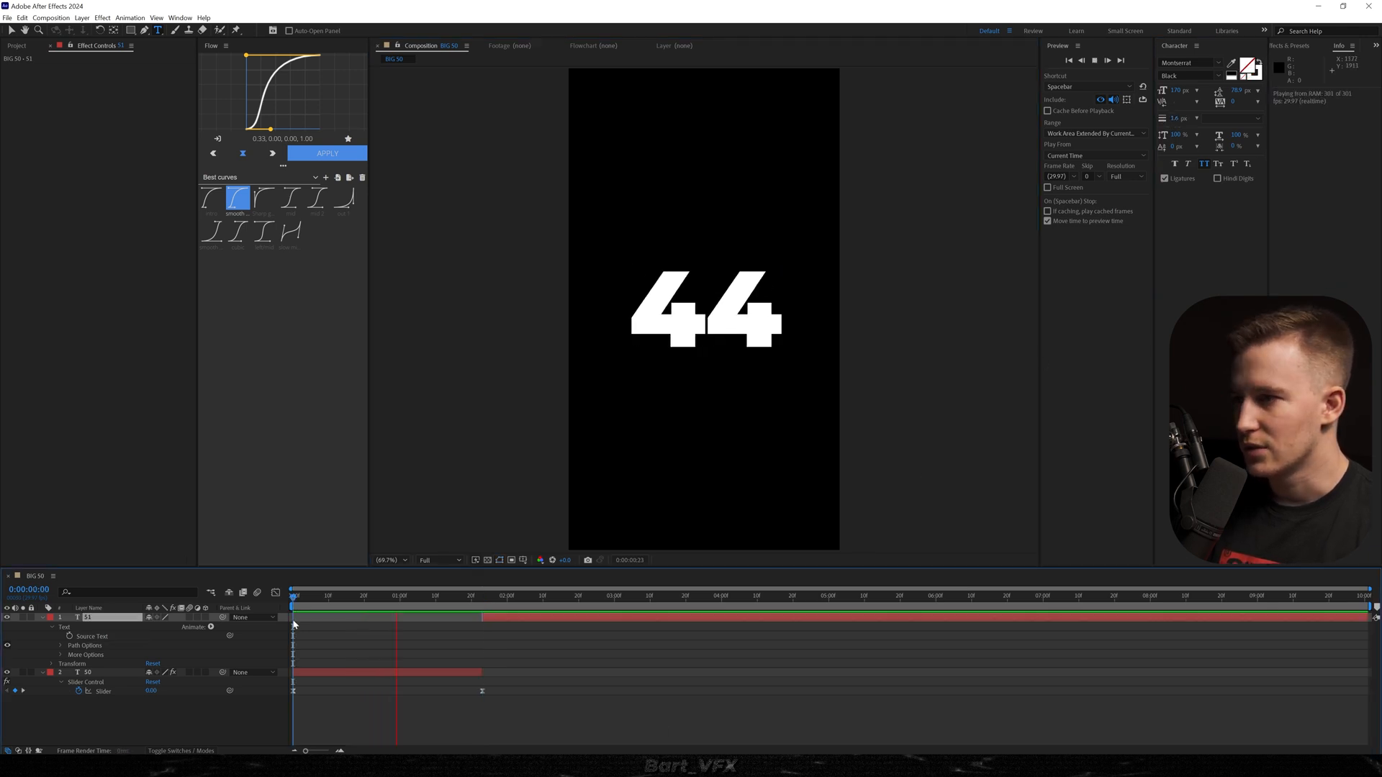
Add a two-node 35mm camera to the composition.
right_click(121, 693)
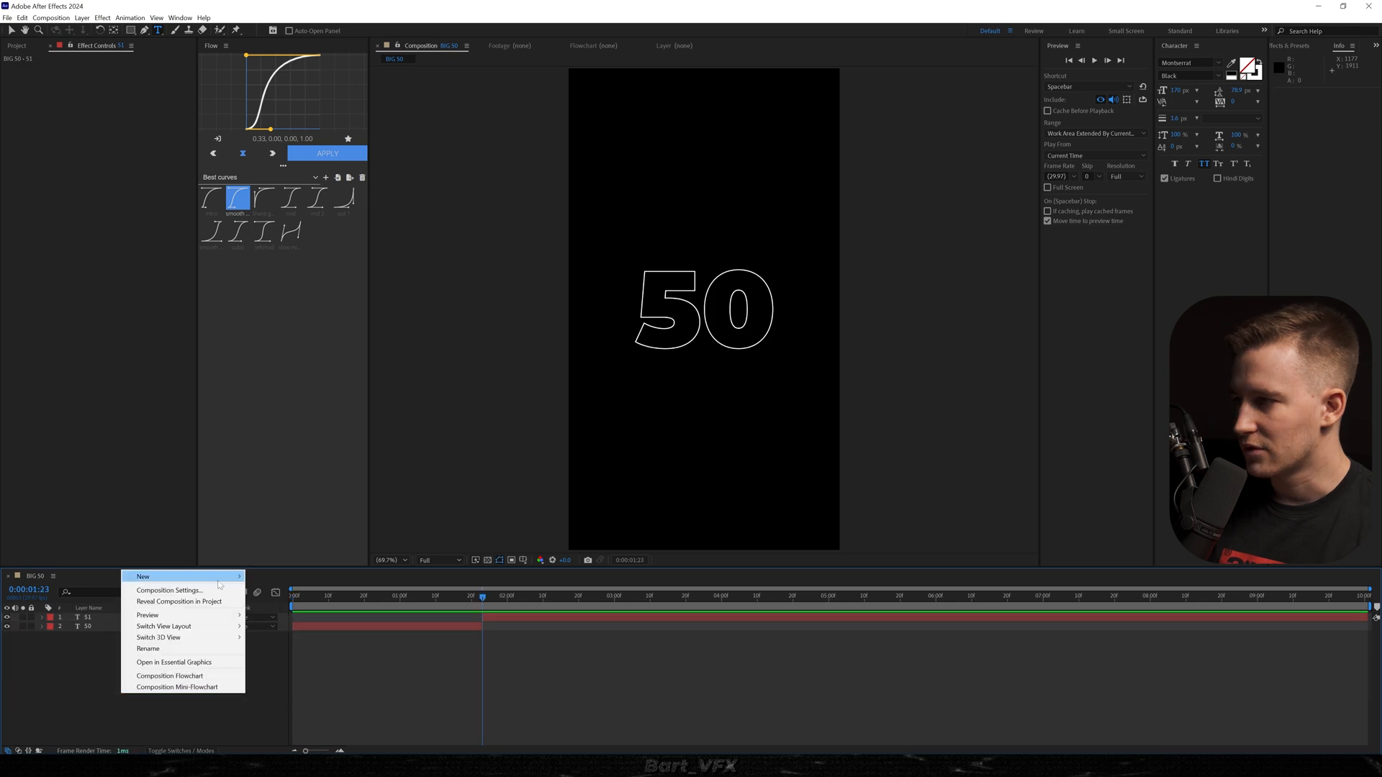
mouse_move(220, 578)
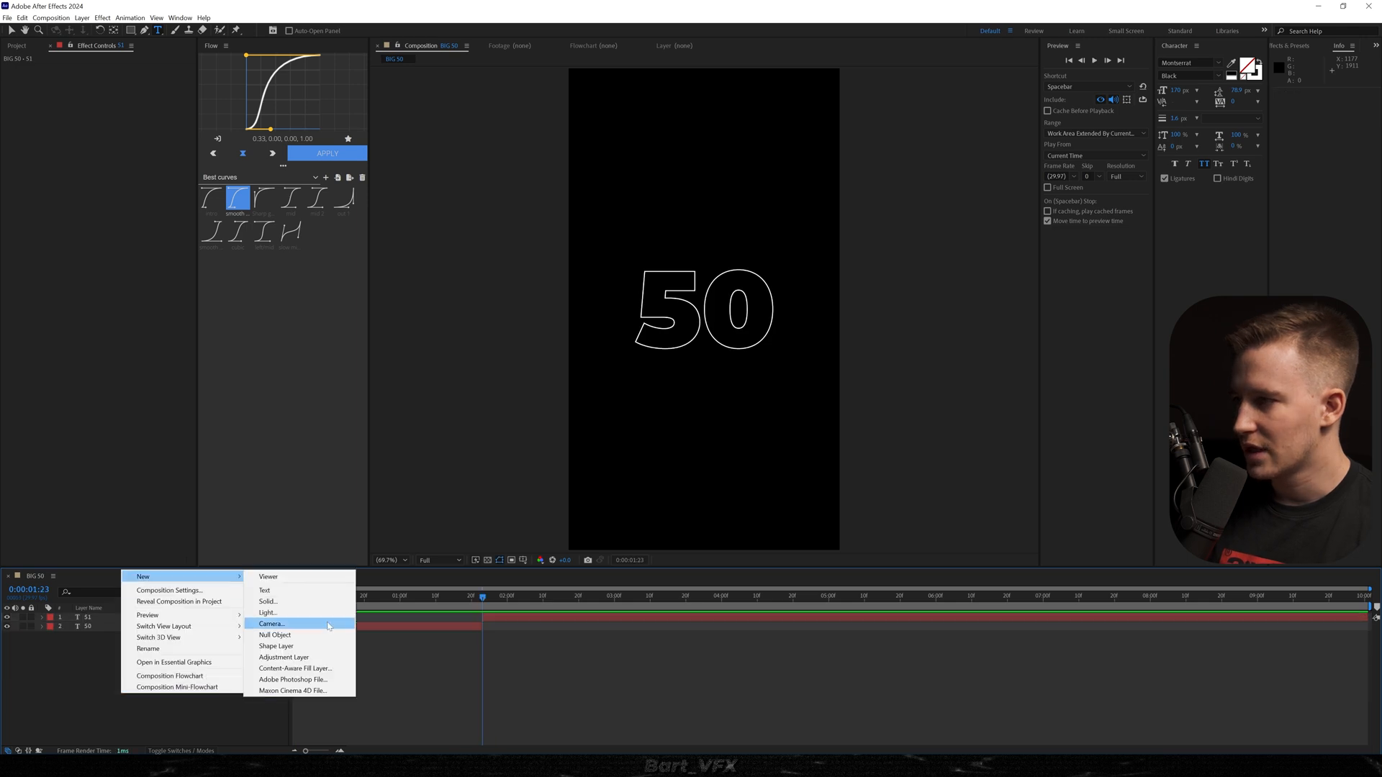
click(330, 619)
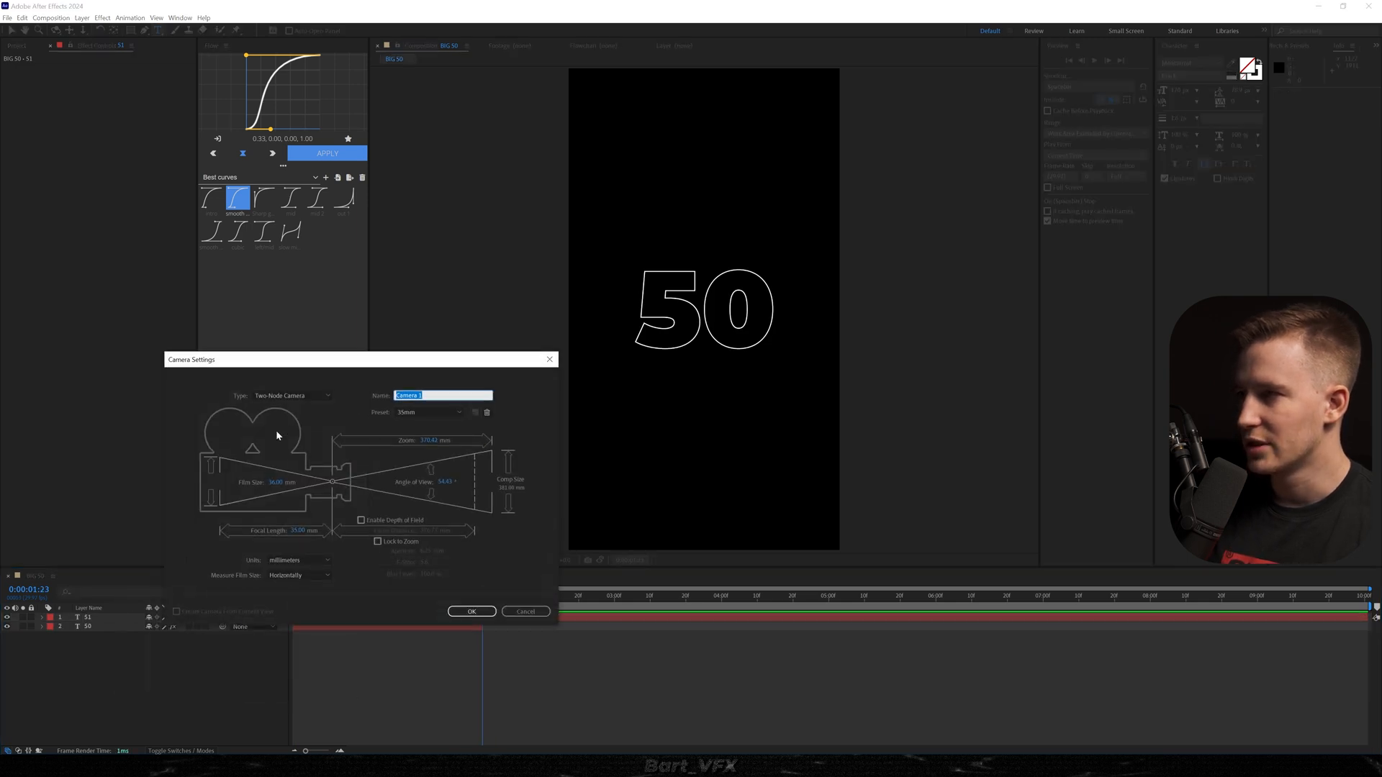
click(471, 612)
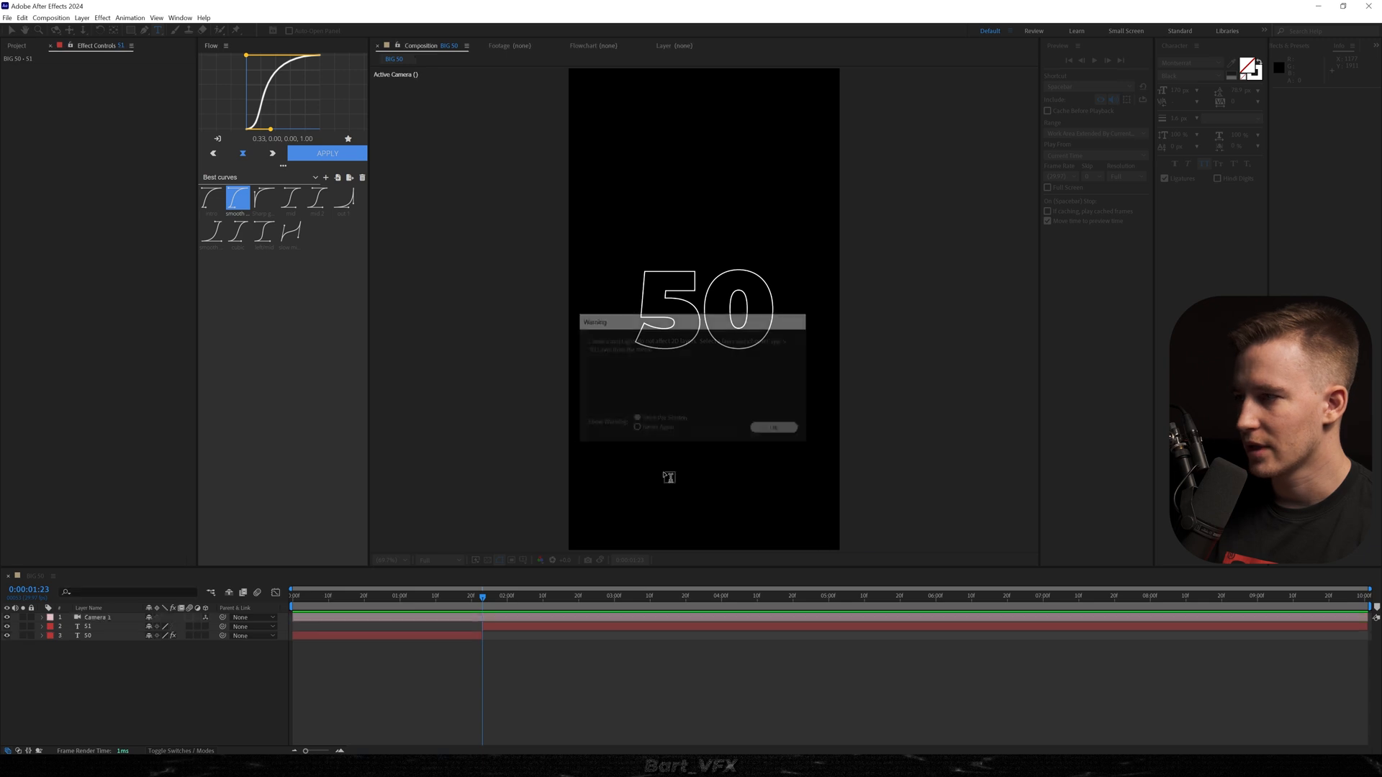
Create a null object and rename it cam control 1.
right_click(126, 676)
mouse_move(143, 561)
click(245, 619)
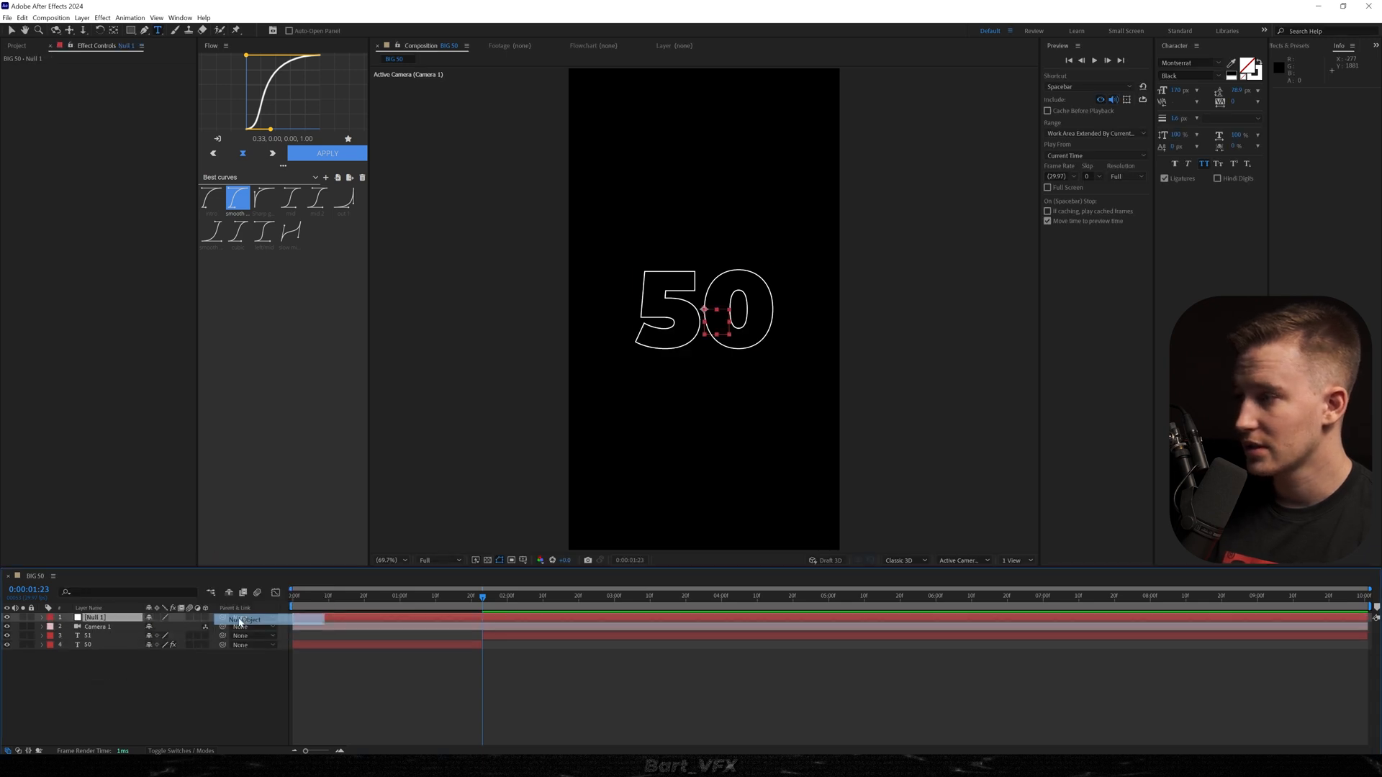
key(Return)
text(cam control 1)
key(Return)
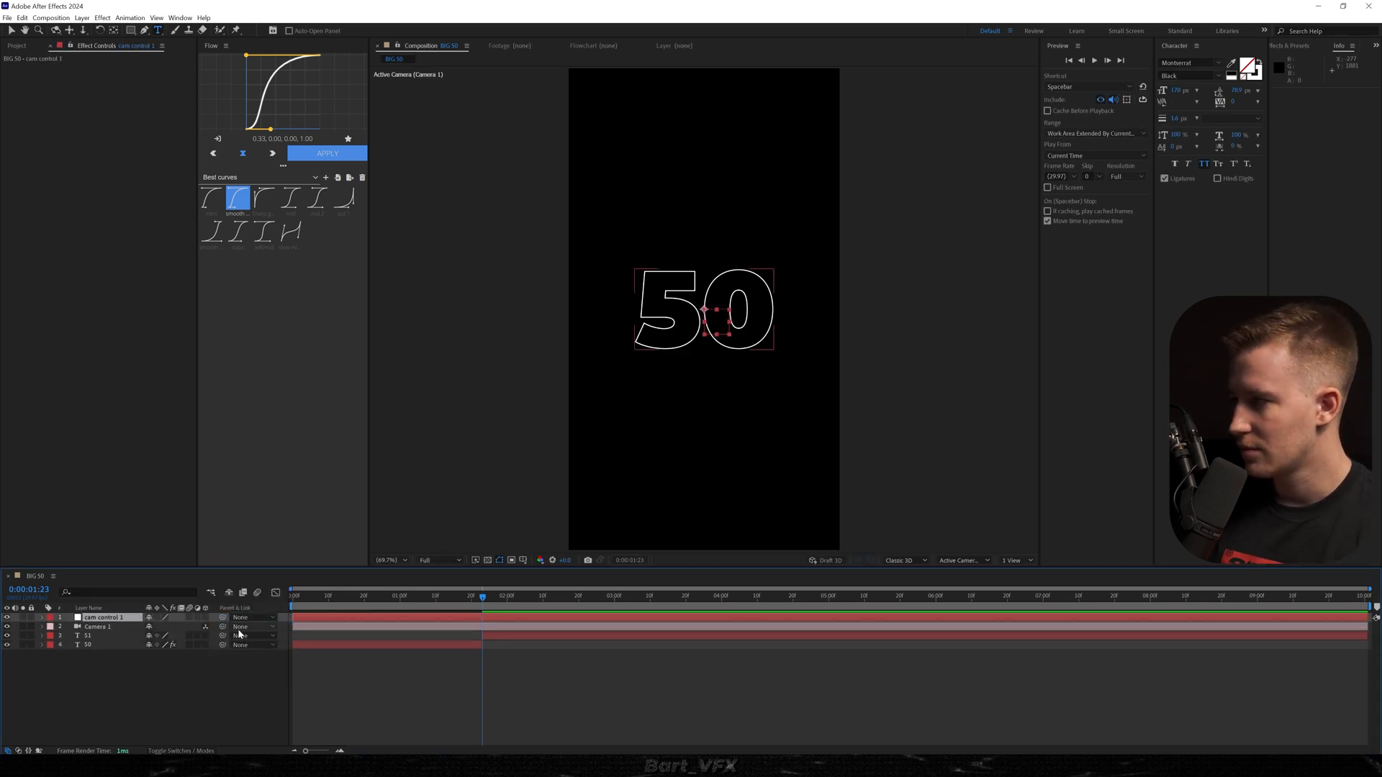
Parent Camera 1 to cam control 1 and make the null and both text layers 3D.
drag(205, 626, 129, 618)
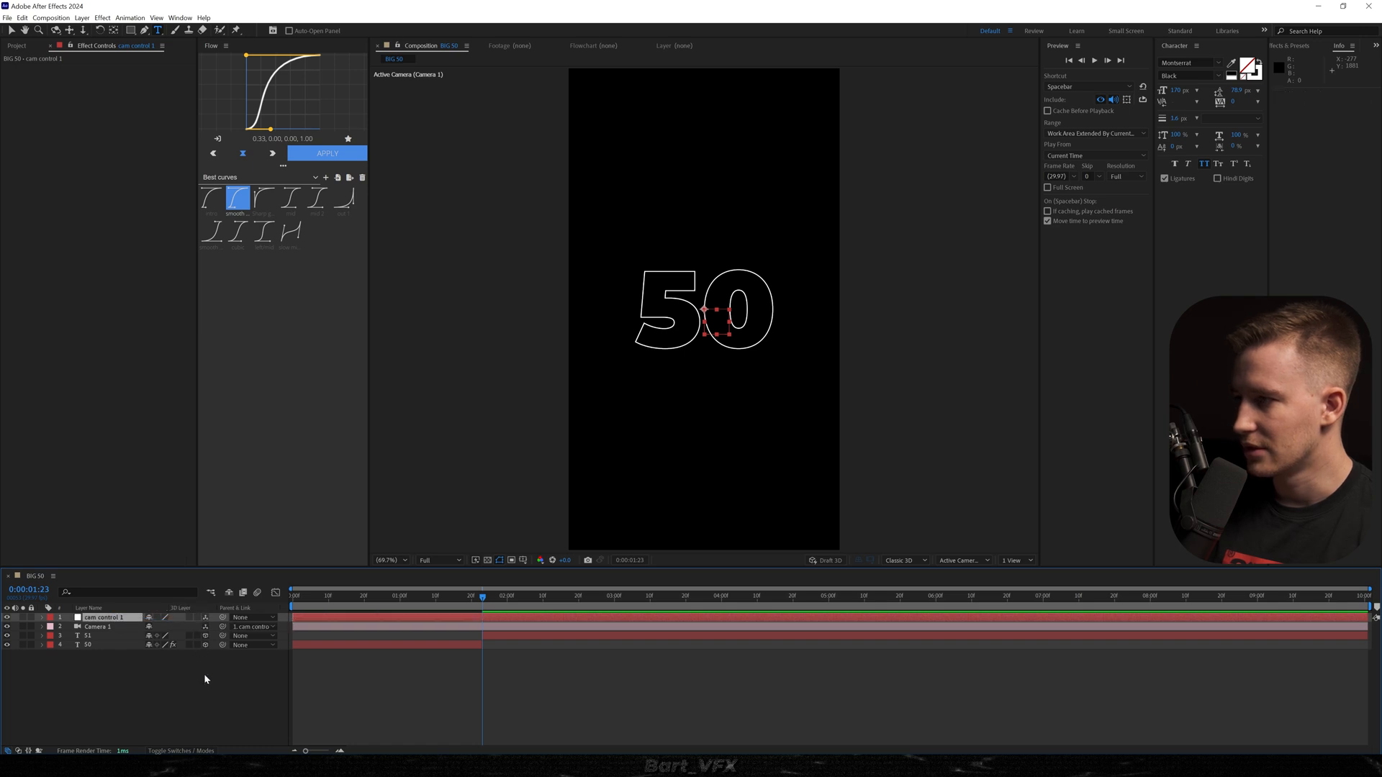
drag(205, 674, 205, 673)
Place cam control 1 and Camera 1 below the text layers and give both the Cyan label colour.
shift+click(115, 627)
drag(115, 626, 114, 665)
click(50, 646)
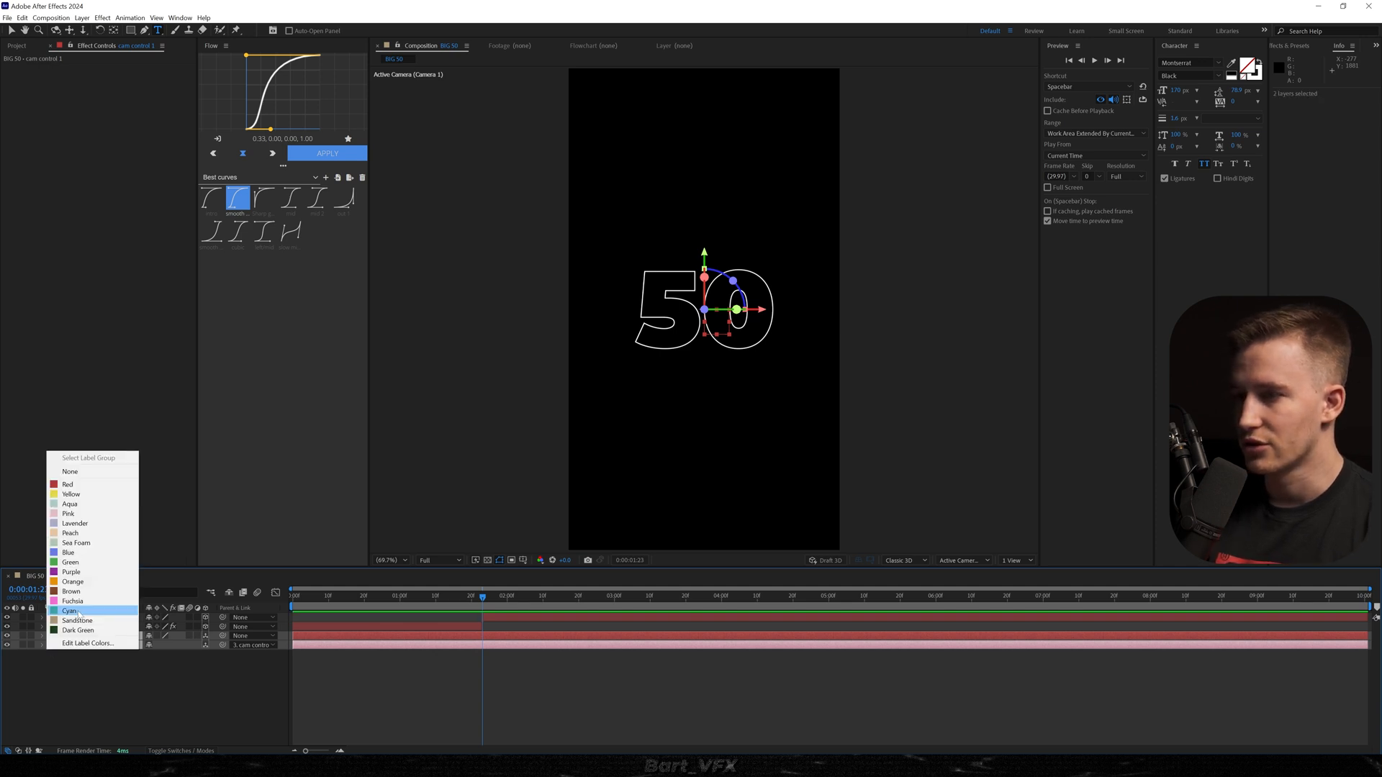
click(80, 611)
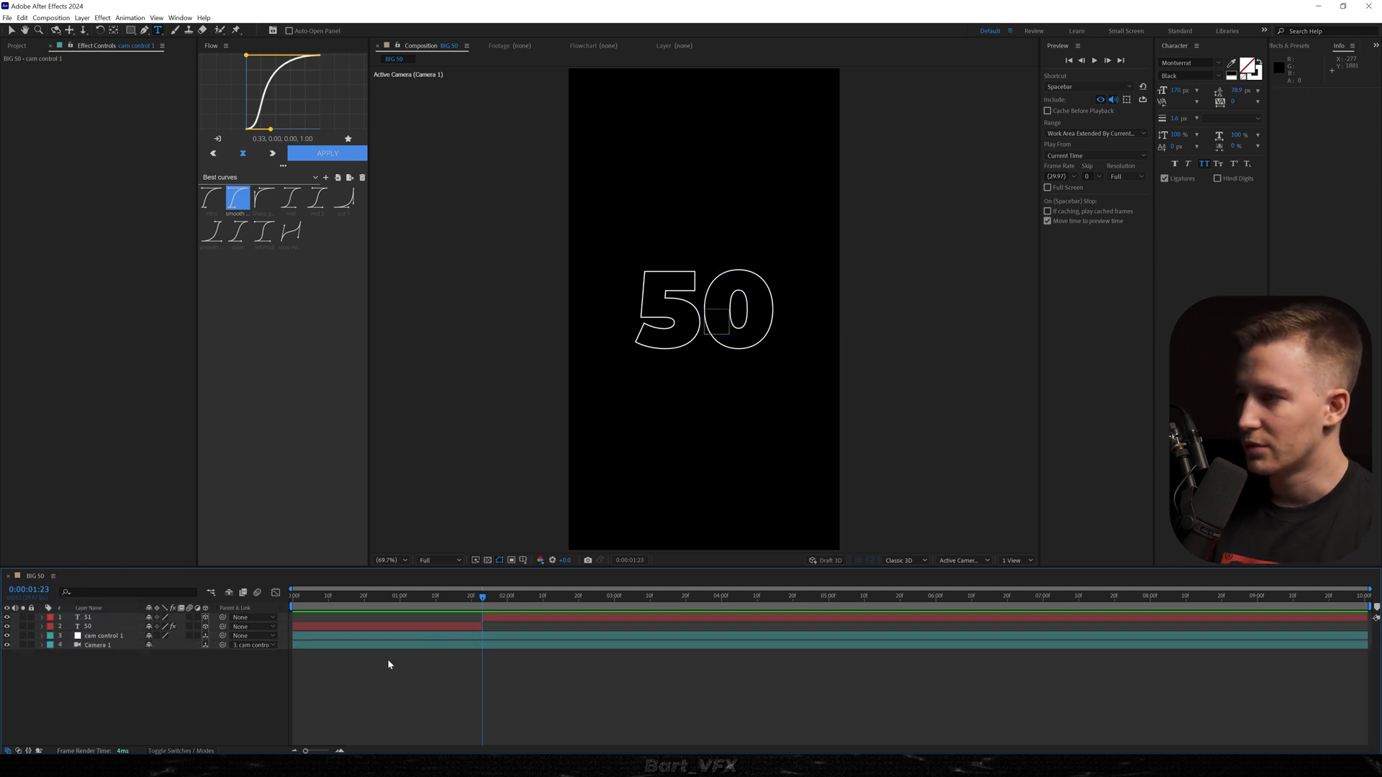
Pull Camera 1 back to a Z position of about -2500.
key(space)
key(space)
click(92, 645)
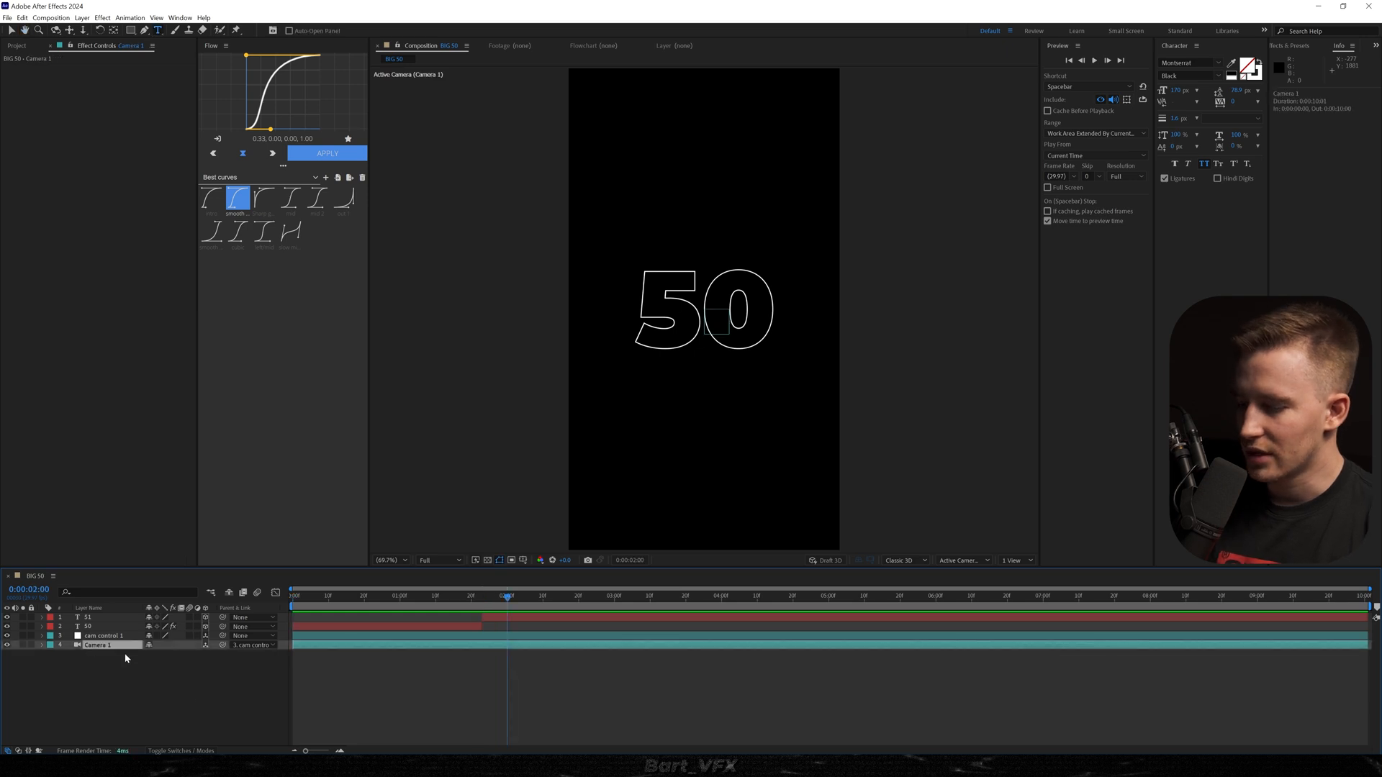
drag(180, 653, 117, 668)
Keyframe cam control 1's Position at 0:00:02:00 and increase its Y value at 0:00:00:00 for a vertical camera move.
click(103, 636)
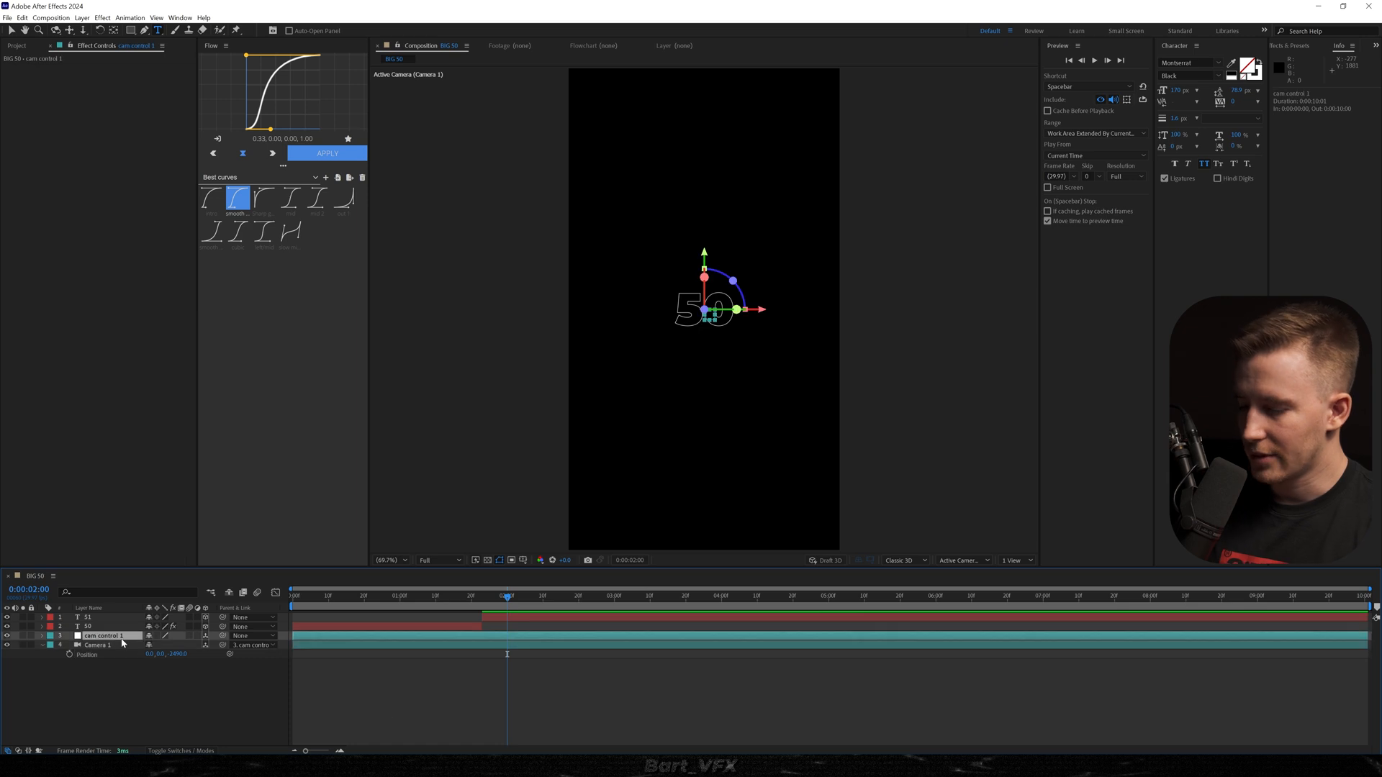
key(alt+shift+p)
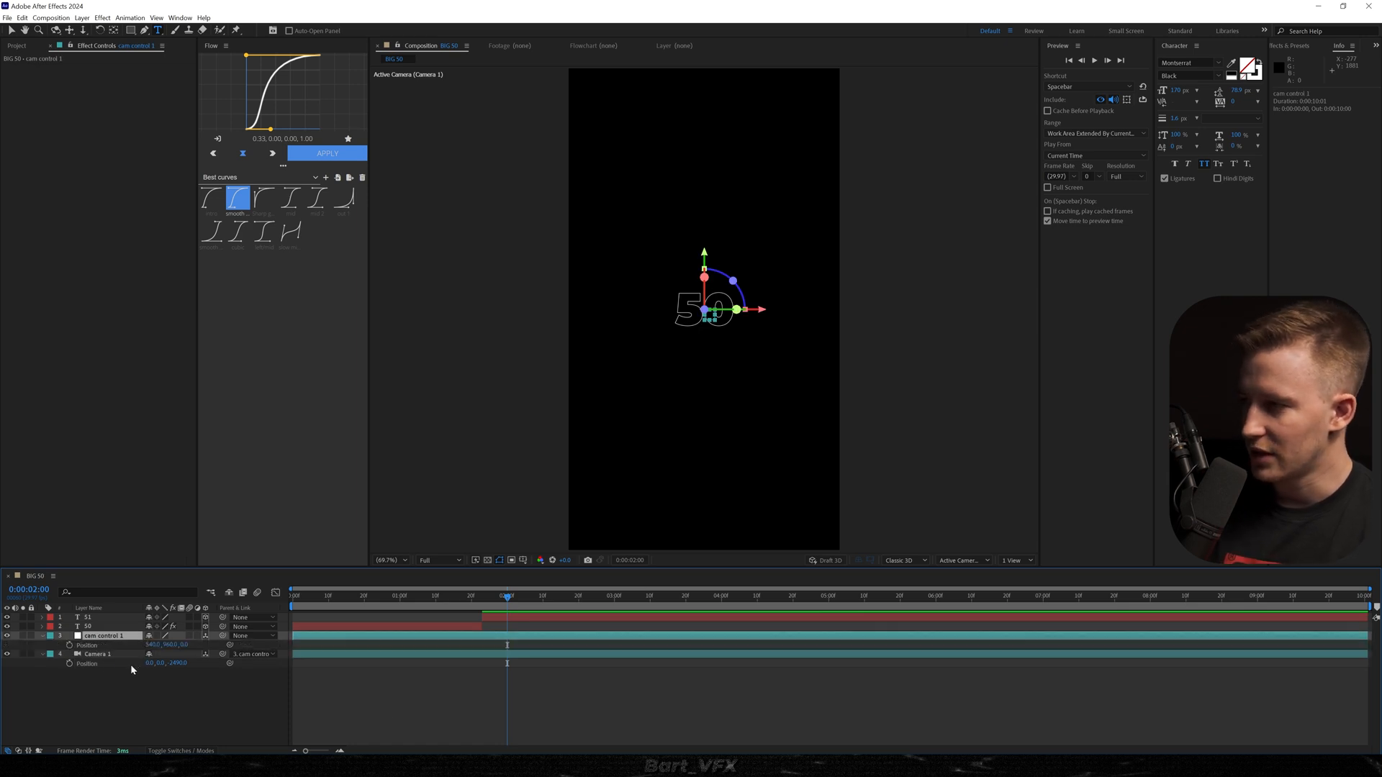
click(445, 597)
key(Home)
drag(167, 644, 288, 644)
Ease cam control 1's Position keyframes, apply the intro curve (0.20, 0.00, 0.00, 1.00) to them and preview the camera move.
drag(551, 650, 251, 636)
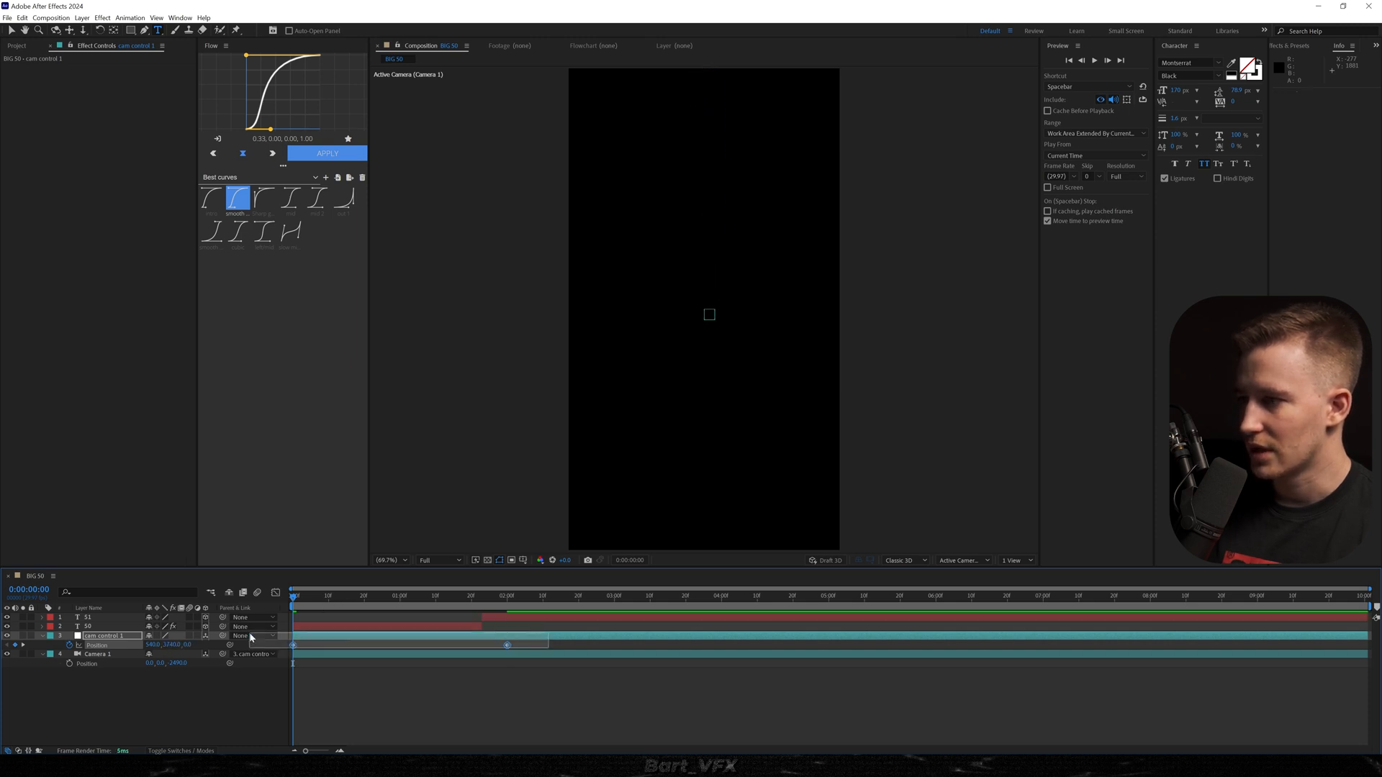
key(F9)
click(211, 198)
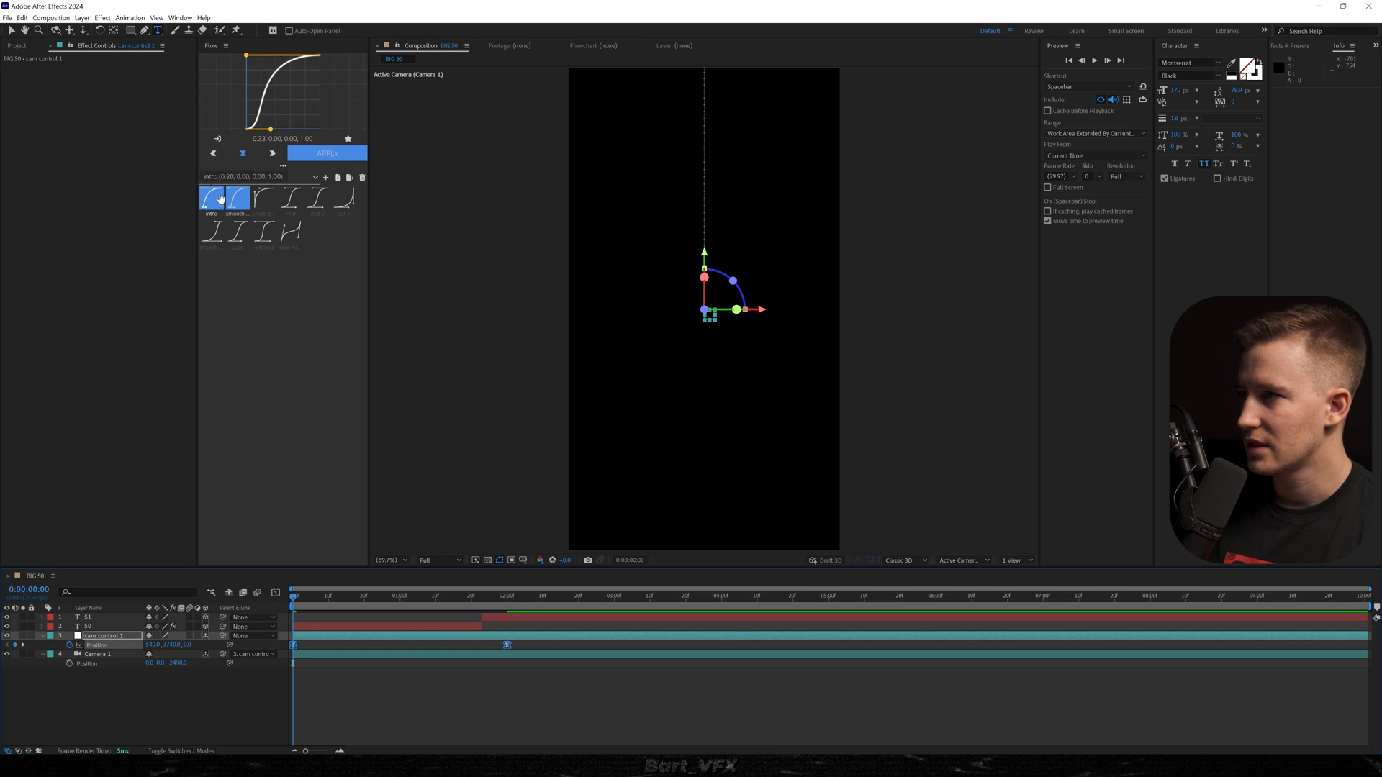
click(330, 154)
key(space)
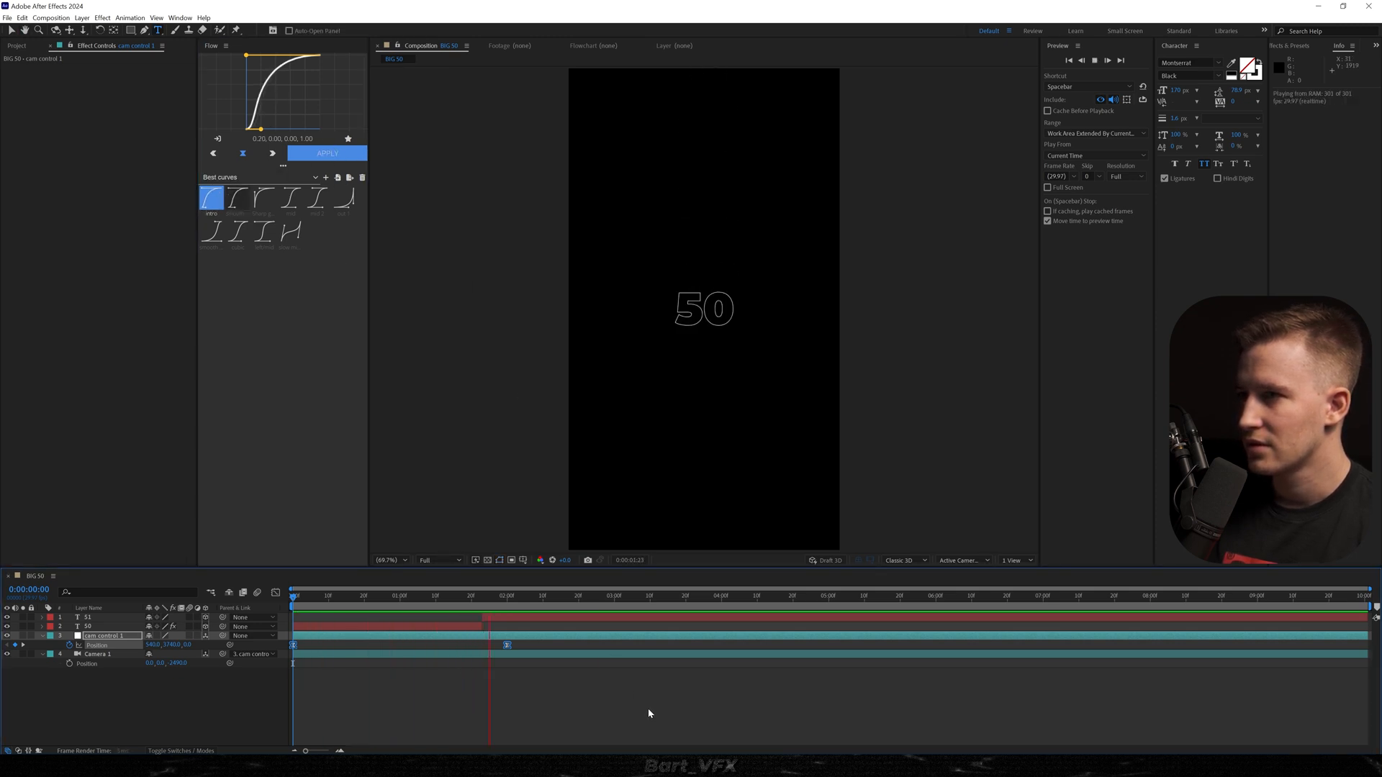
key(space)
Duplicate cam control 1 and delete the duplicate's Position keyframe at 0:00:02:00.
key(ctrl+d)
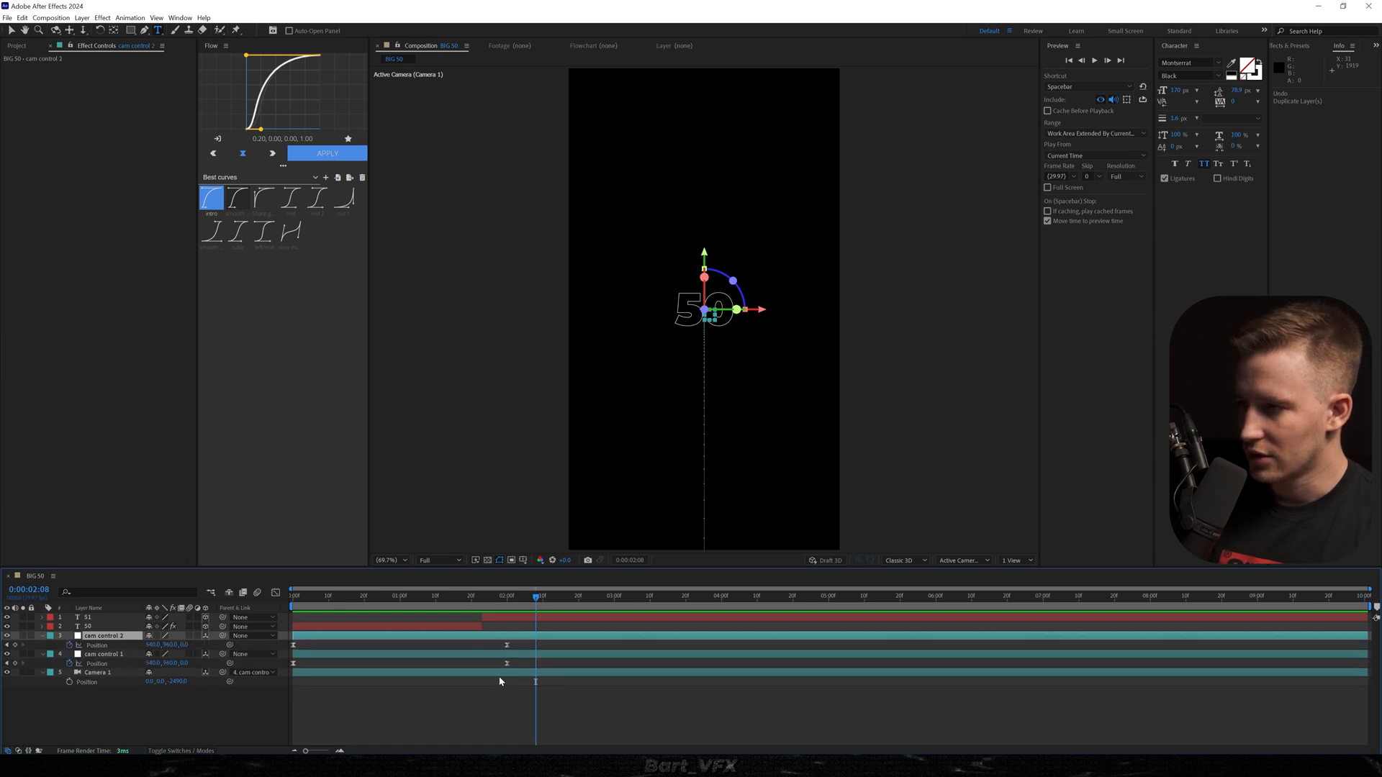
click(507, 644)
key(Delete)
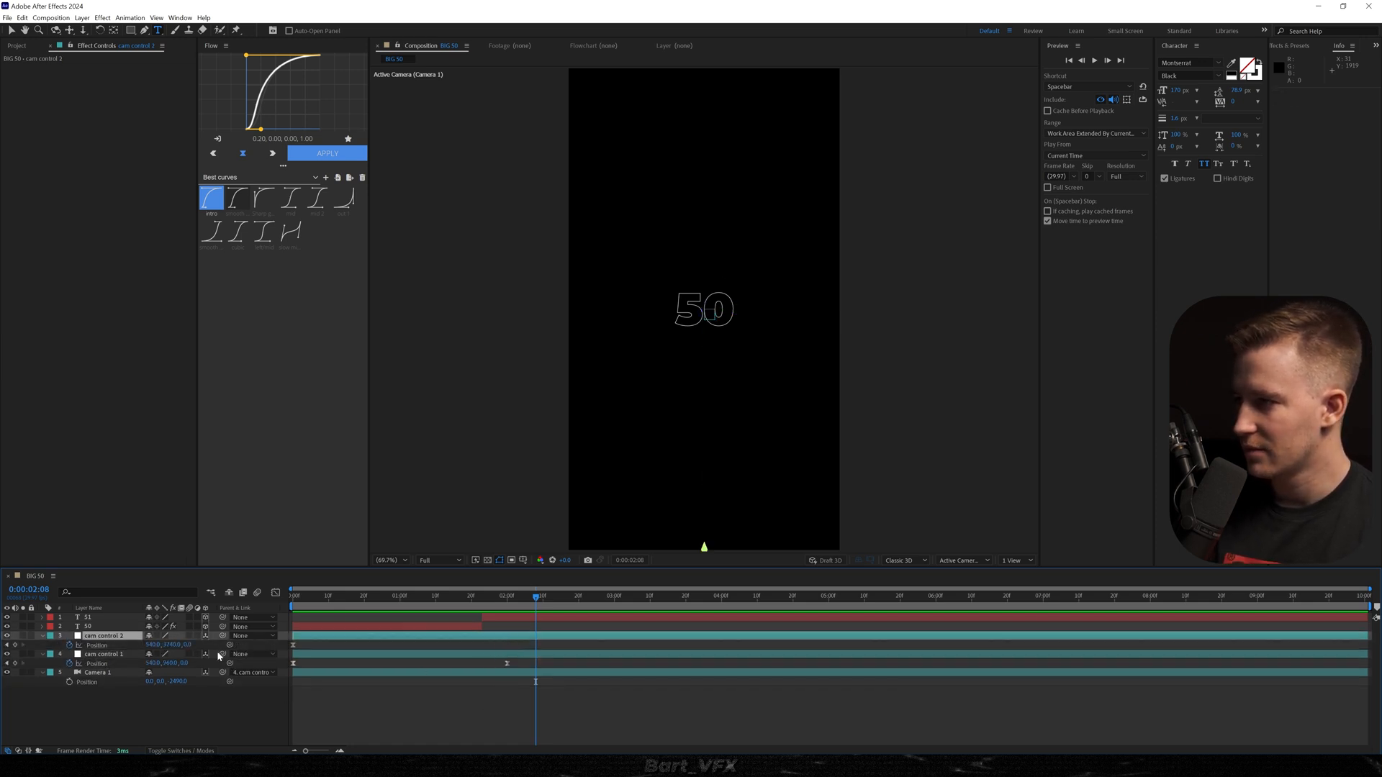
Parent cam control 1 to cam control 2 and keyframe a Z Position push-in on cam control 2 from the outlined 50's start to 0:00:03:26.
drag(194, 655, 123, 637)
drag(370, 634, 625, 613)
drag(188, 644, 908, 624)
drag(730, 641, 402, 648)
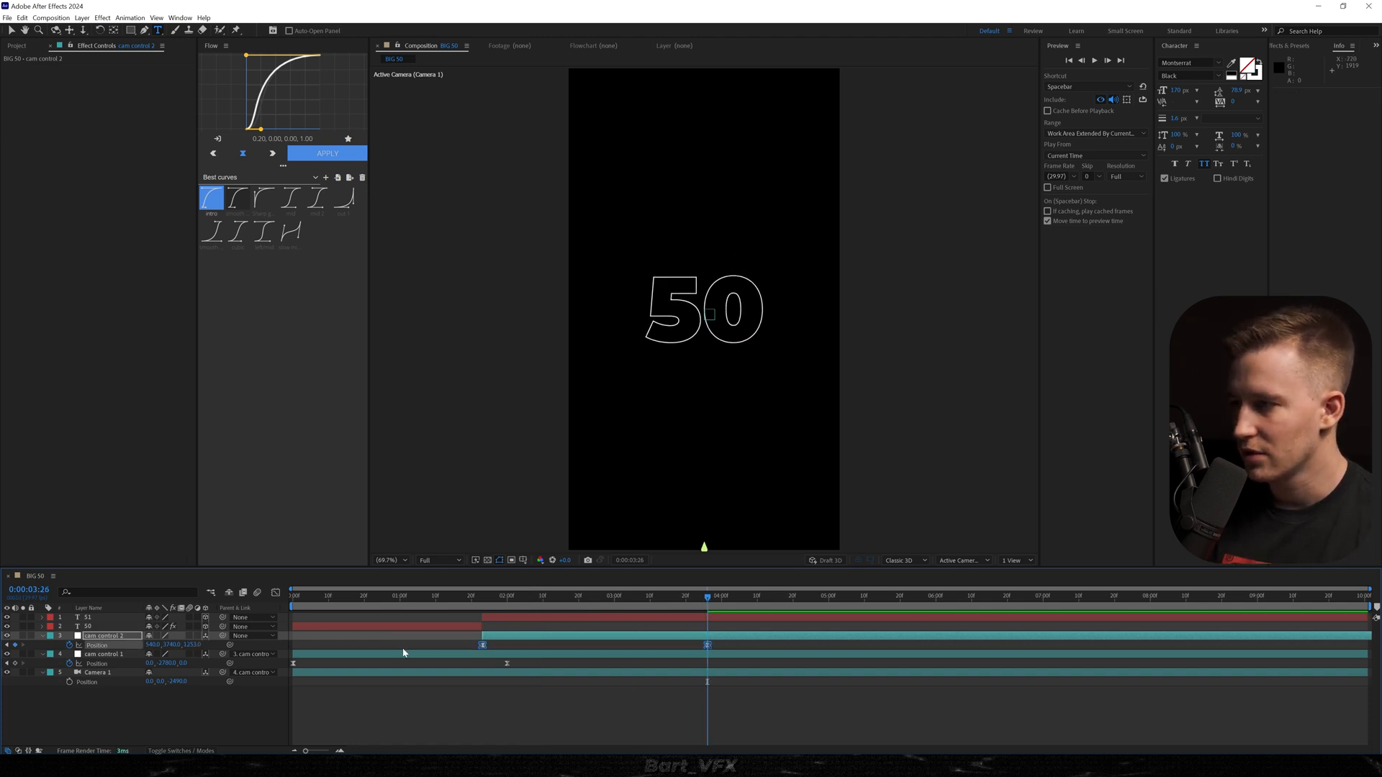
Give cam control 2's Position keyframes a sharp-start curve (0.00, 0.80, 0.24, 0.99), bring the end keyframe earlier and preview the move.
click(275, 595)
key(equal)
mouse_move(516, 693)
mouse_down()
mouse_move(557, 737)
mouse_move(567, 716)
mouse_move(525, 695)
mouse_up()
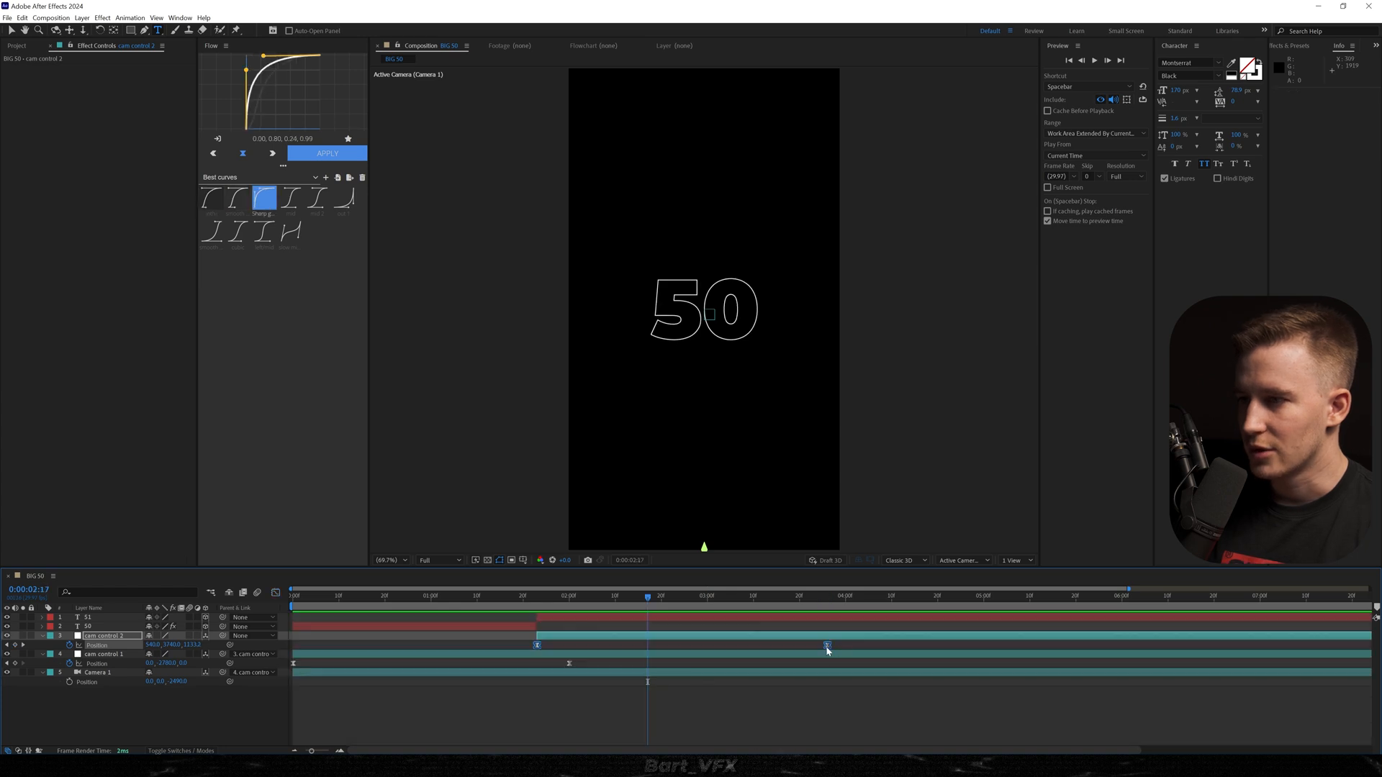
drag(826, 647, 689, 642)
drag(649, 598, 371, 597)
key(space)
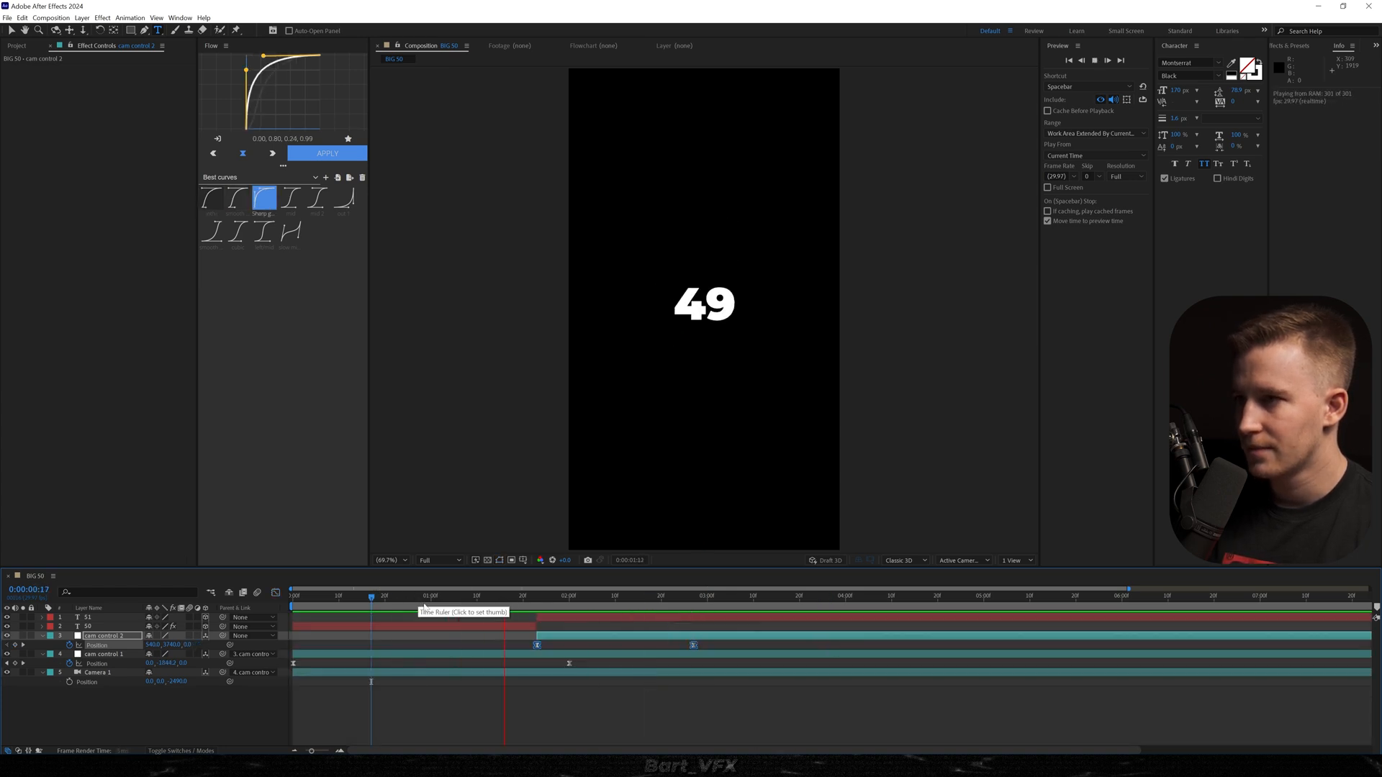
Shorten the camera push again by moving cam control 2's end Position keyframe closer to its first one, and play it back.
drag(693, 646, 637, 651)
click(422, 597)
key(space)
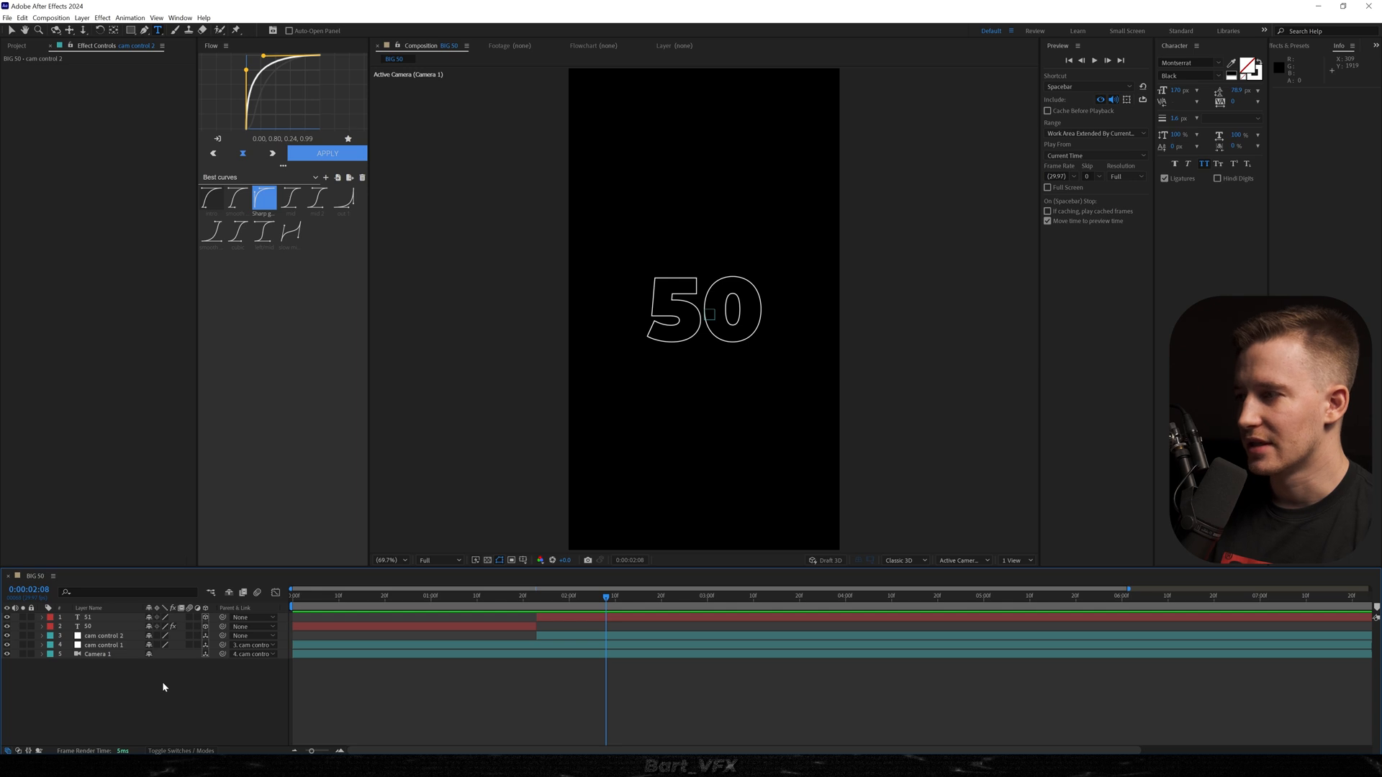
Create a new comp-size solid with the dark grey colour 535353.
right_click(131, 683)
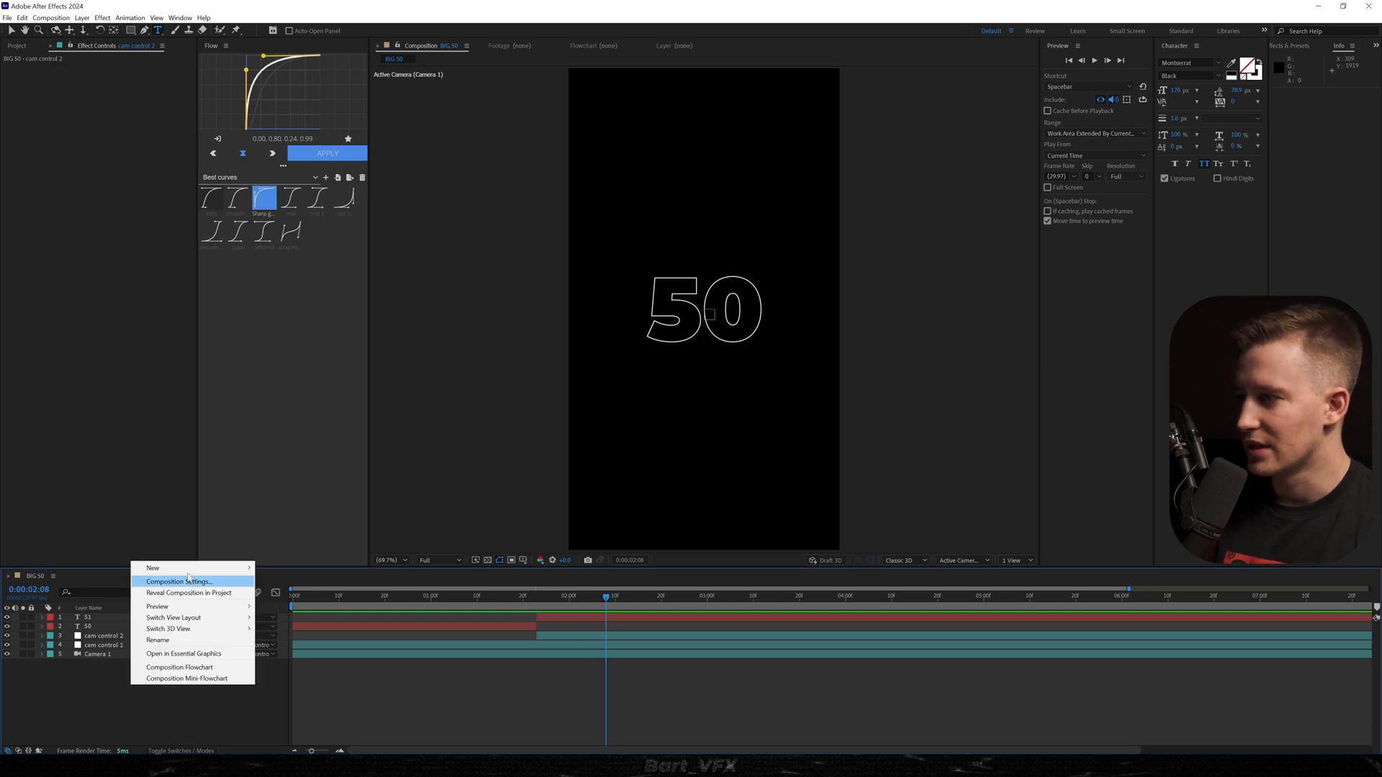
mouse_move(194, 568)
click(277, 592)
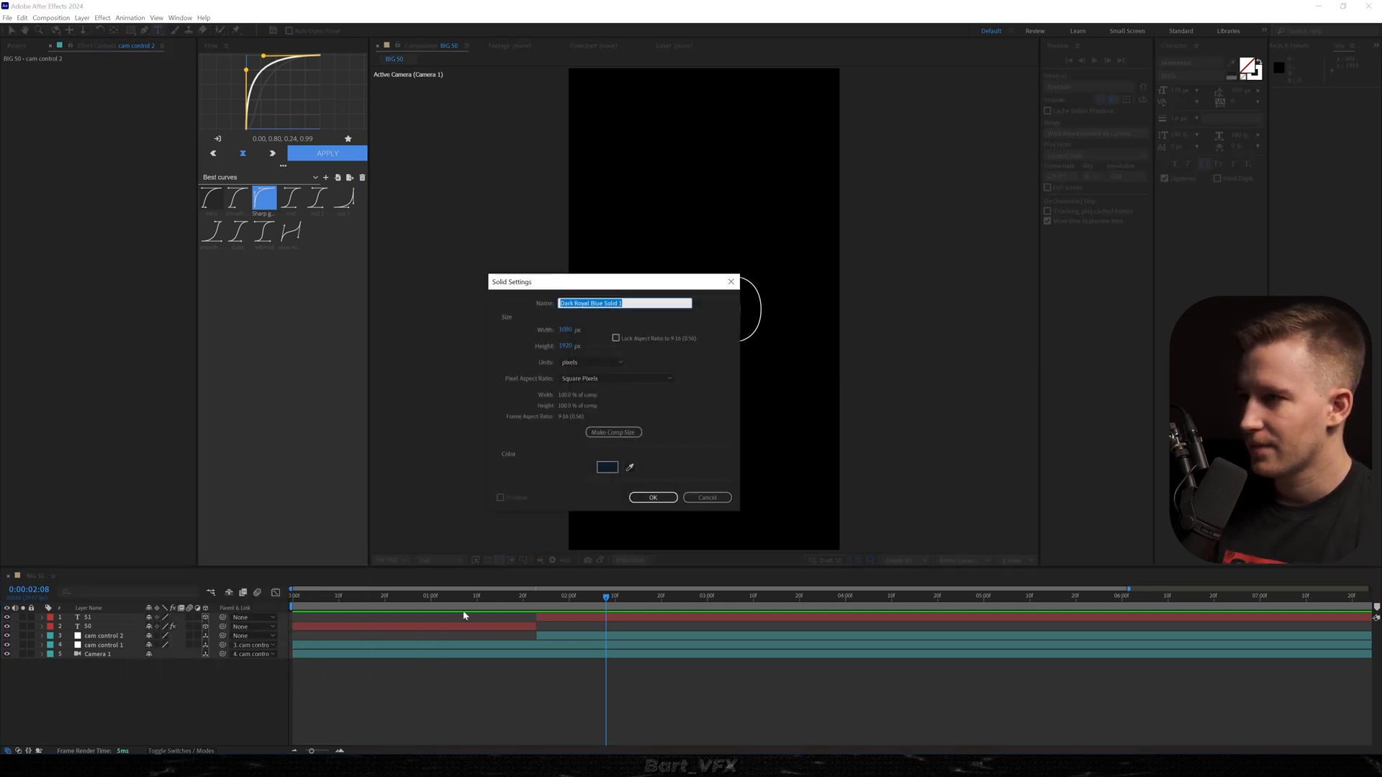
click(608, 467)
mouse_move(162, 418)
mouse_down()
mouse_move(123, 385)
mouse_move(111, 413)
mouse_move(101, 385)
mouse_move(83, 426)
mouse_up()
click(393, 330)
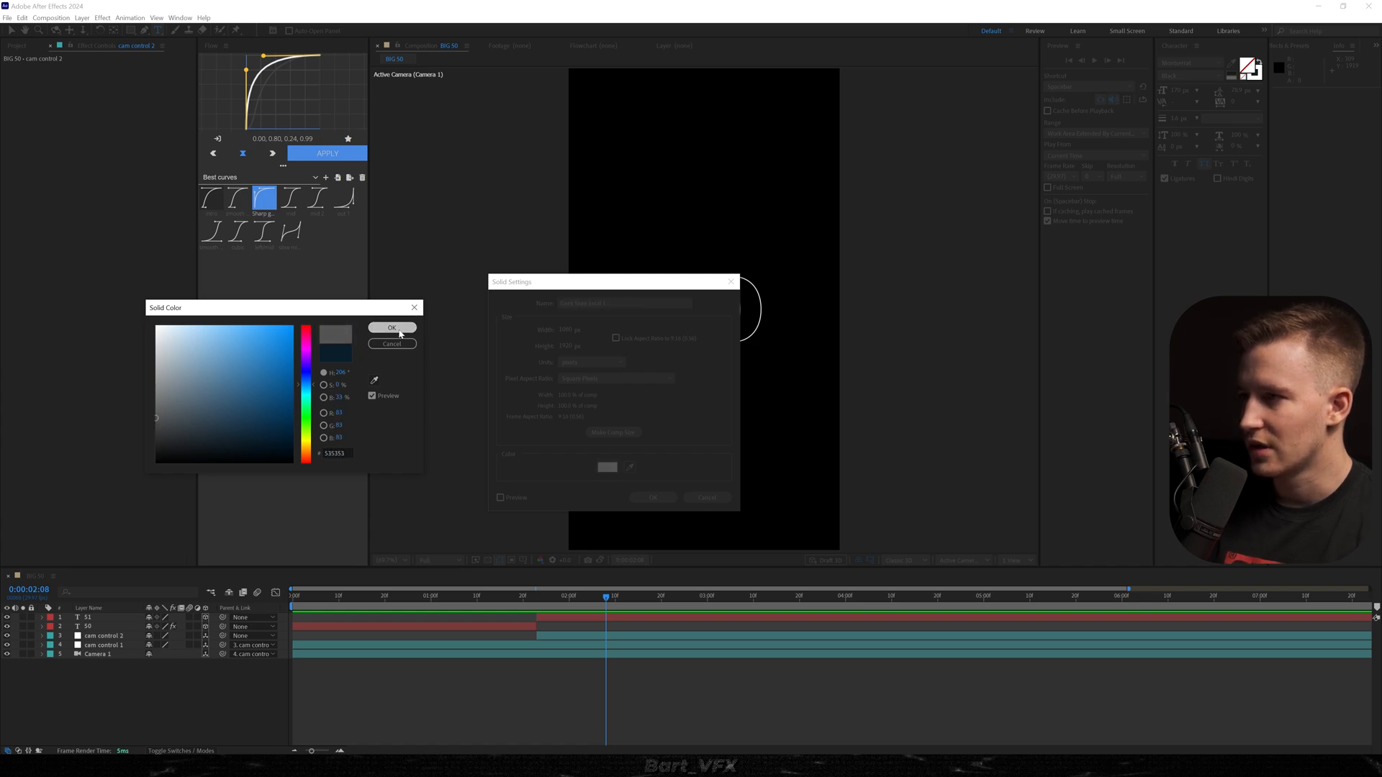
click(648, 497)
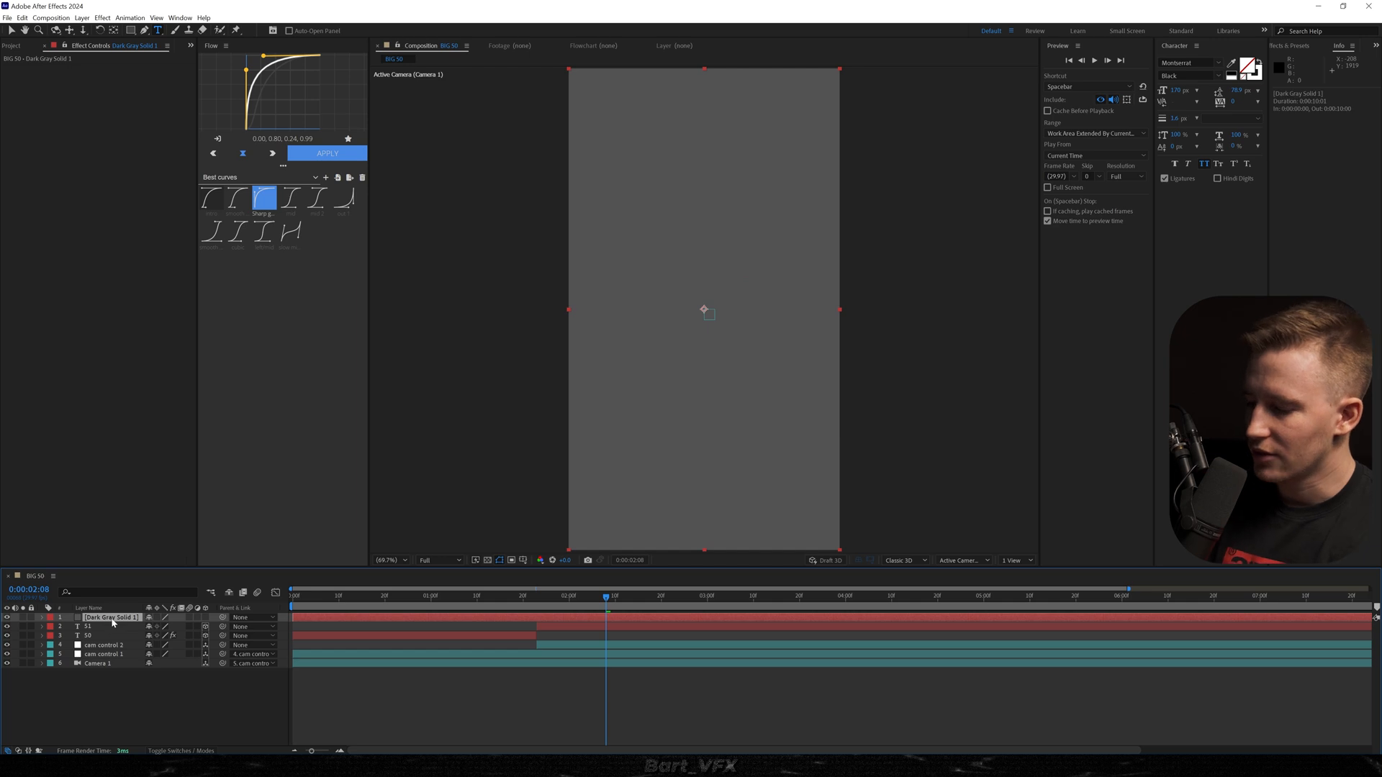
Apply the CC Vignette and Turbulent Displace effects to the dark grey solid.
key(ctrl+space)
text(vigne)
key(Return)
text(turbu)
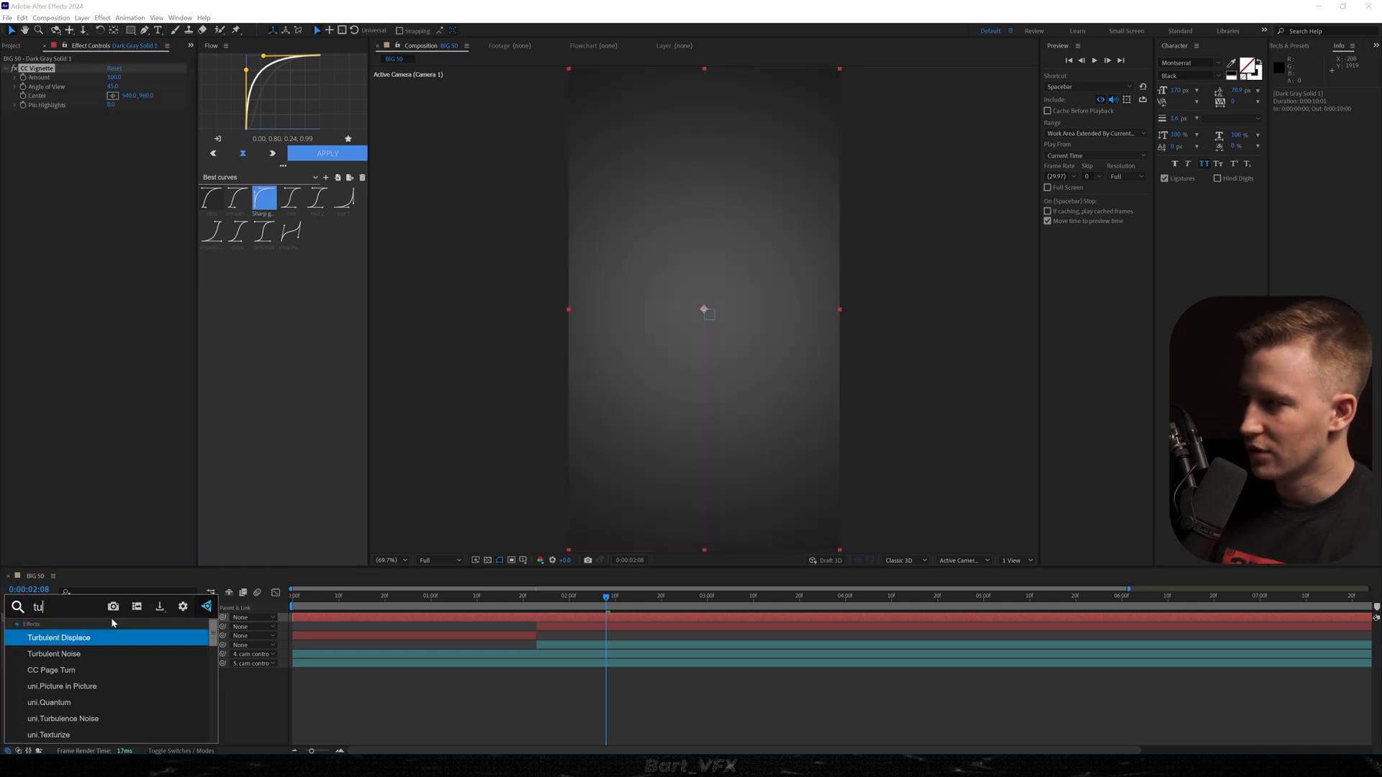
key(Return)
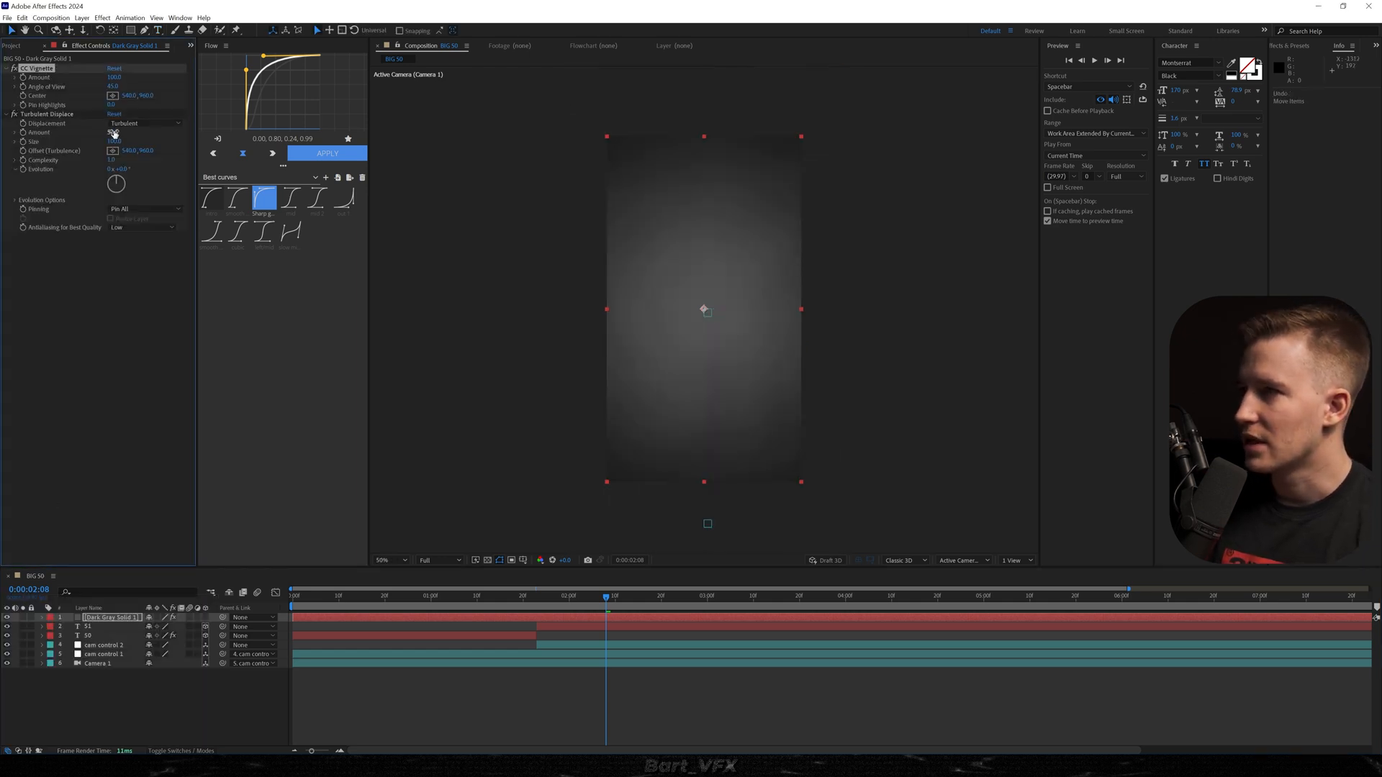
Raise Turbulent Displace's Amount to about 190 and its Complexity to 7.2 for a smoky texture on the solid.
drag(114, 133, 149, 127)
scroll(705, 345, up, 2)
scroll(706, 352, down, 1)
drag(111, 161, 323, 185)
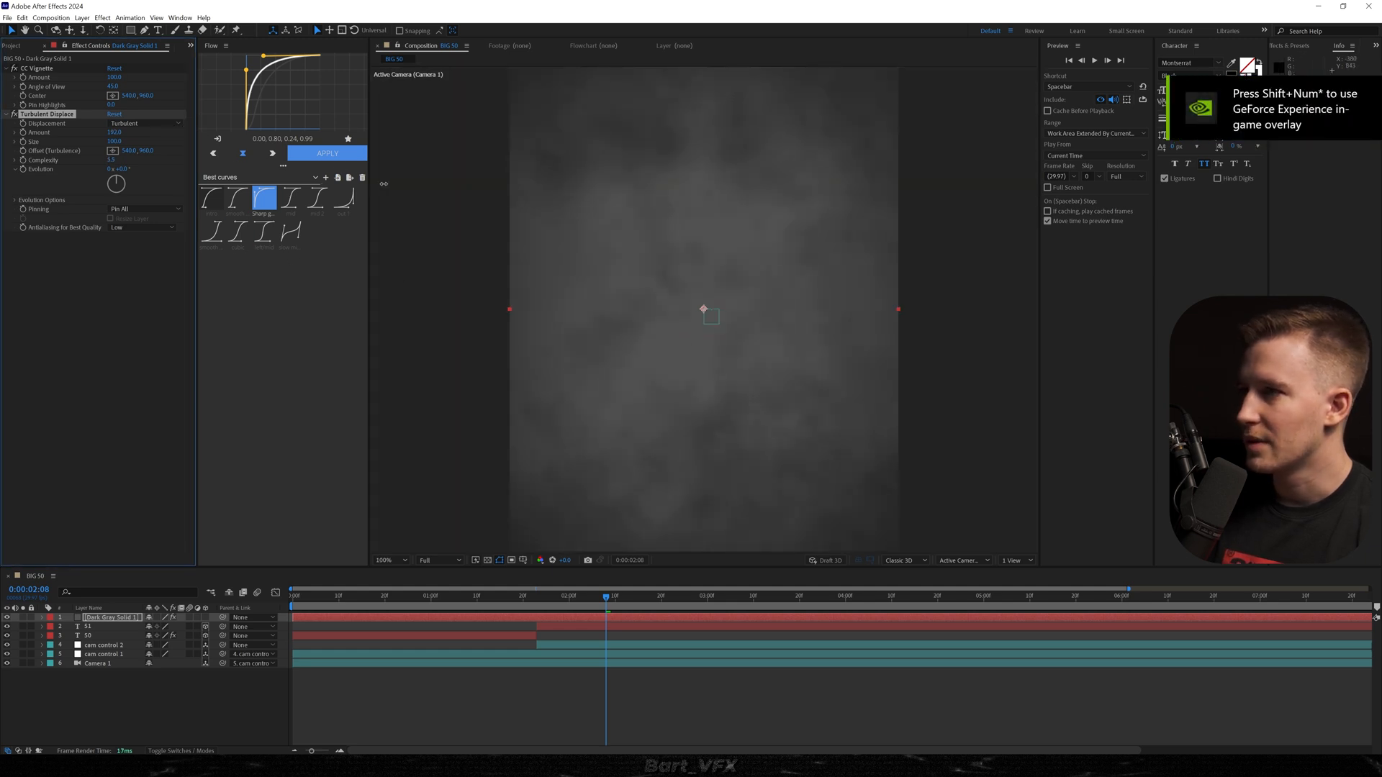
scroll(700, 331, down, 3)
scroll(708, 349, up, 3)
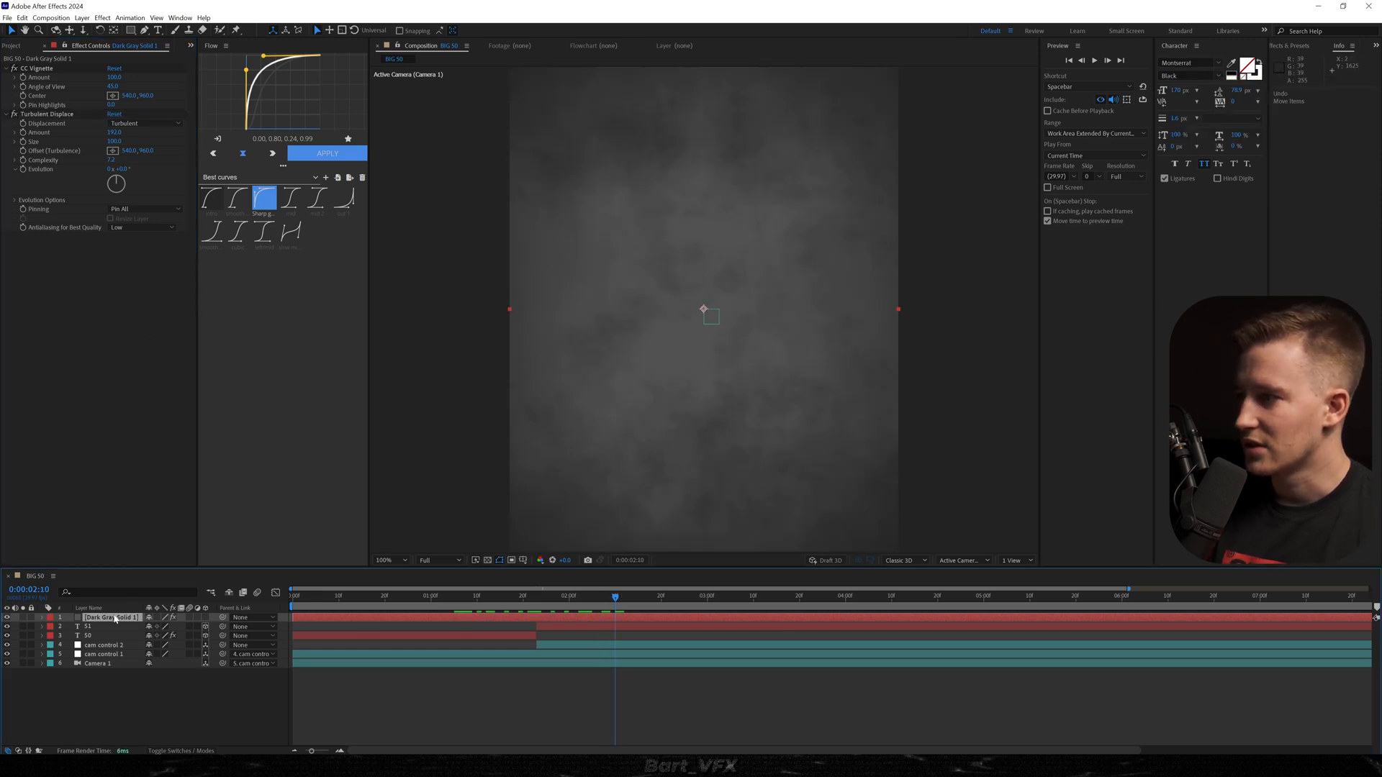
Place the grey solid below the two text layers and make it a 3D layer.
drag(115, 618, 122, 644)
key(Page_Up)
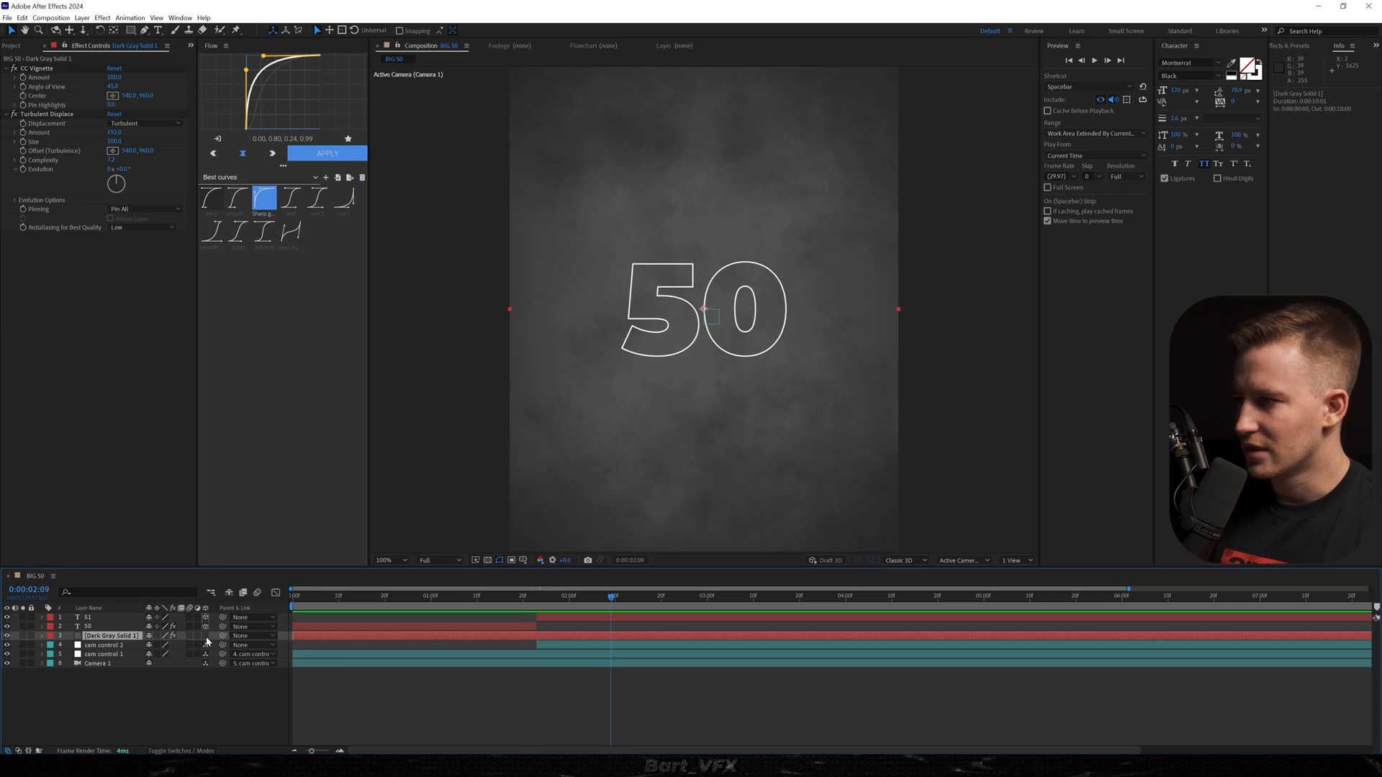
click(205, 636)
Push the solid back in Z, scale it up to fill the frame and preview the animation from the start.
key(p)
drag(182, 645, 1016, 634)
key(s)
drag(168, 645, 279, 649)
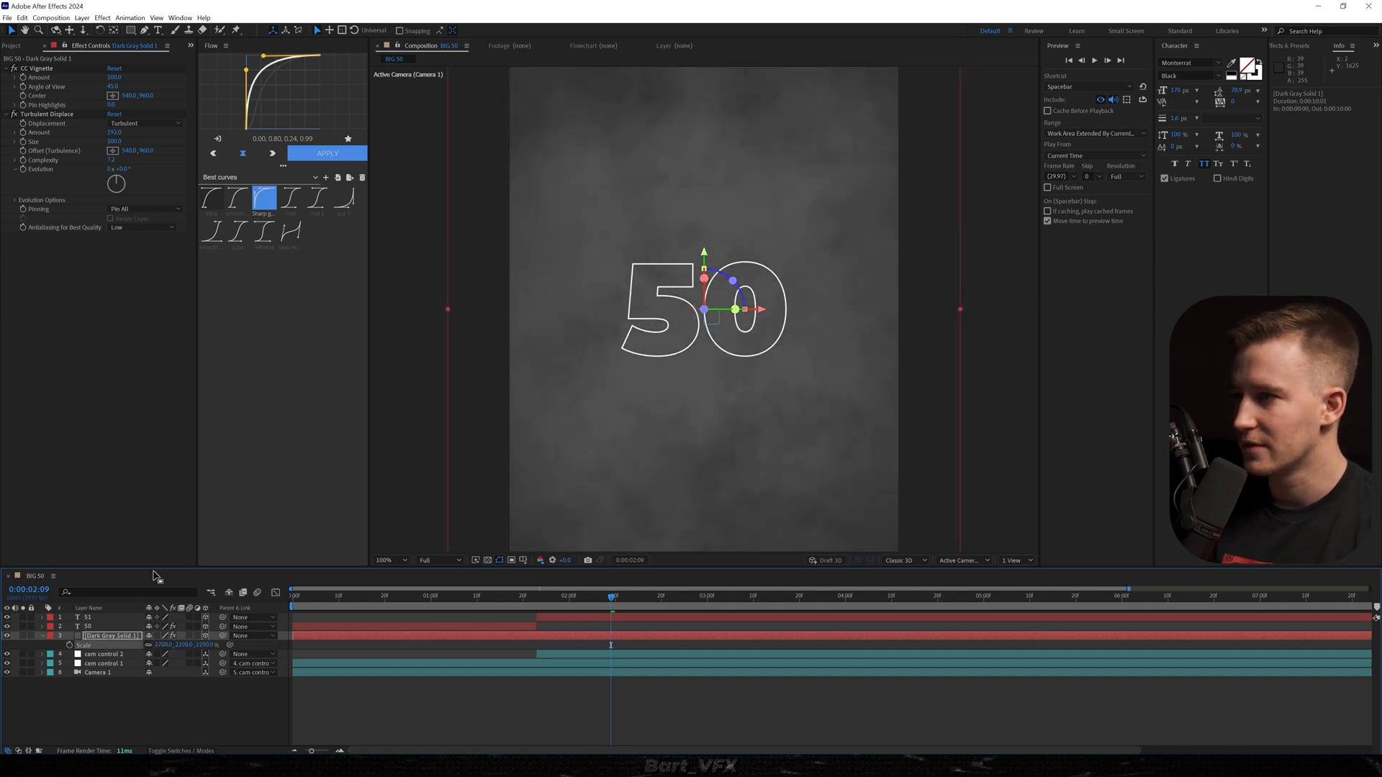
key(Home)
key(space)
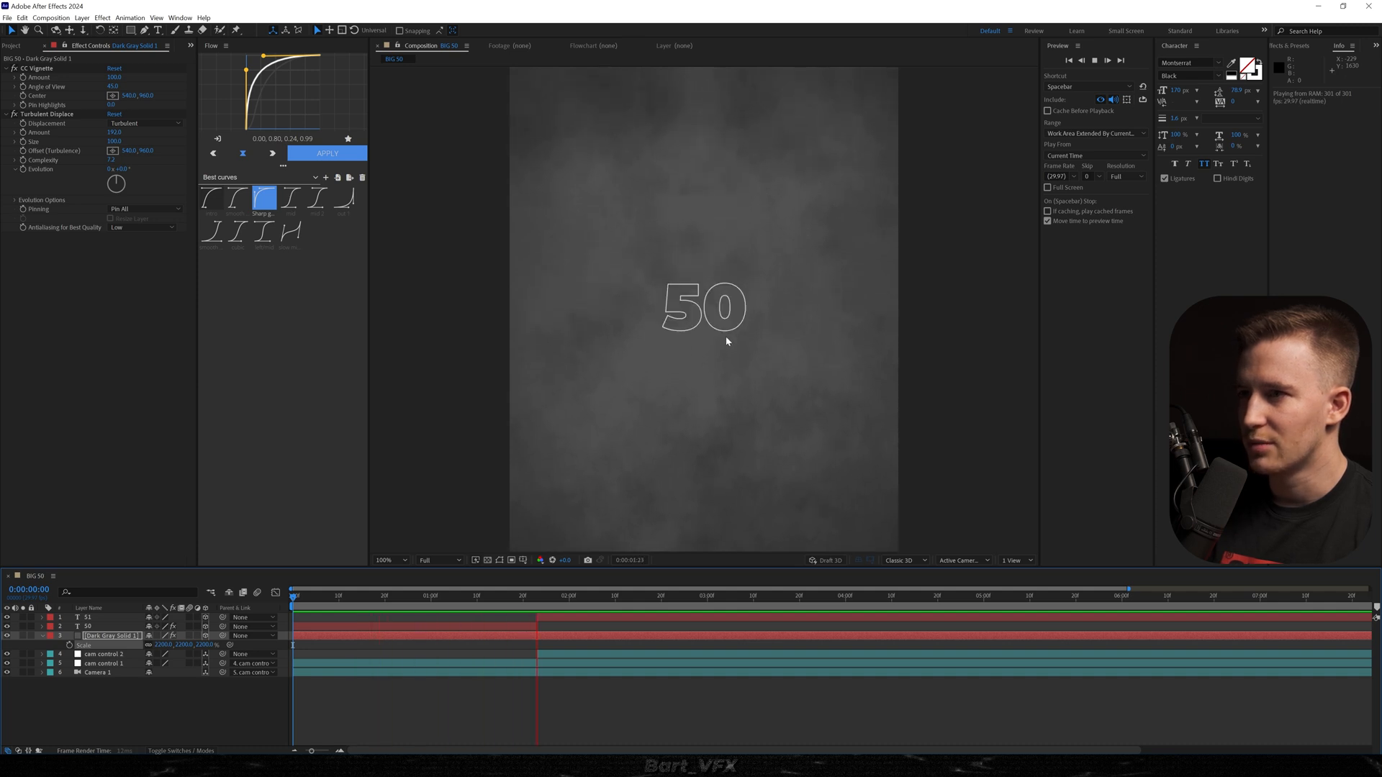
key(space)
key(Home)
key(space)
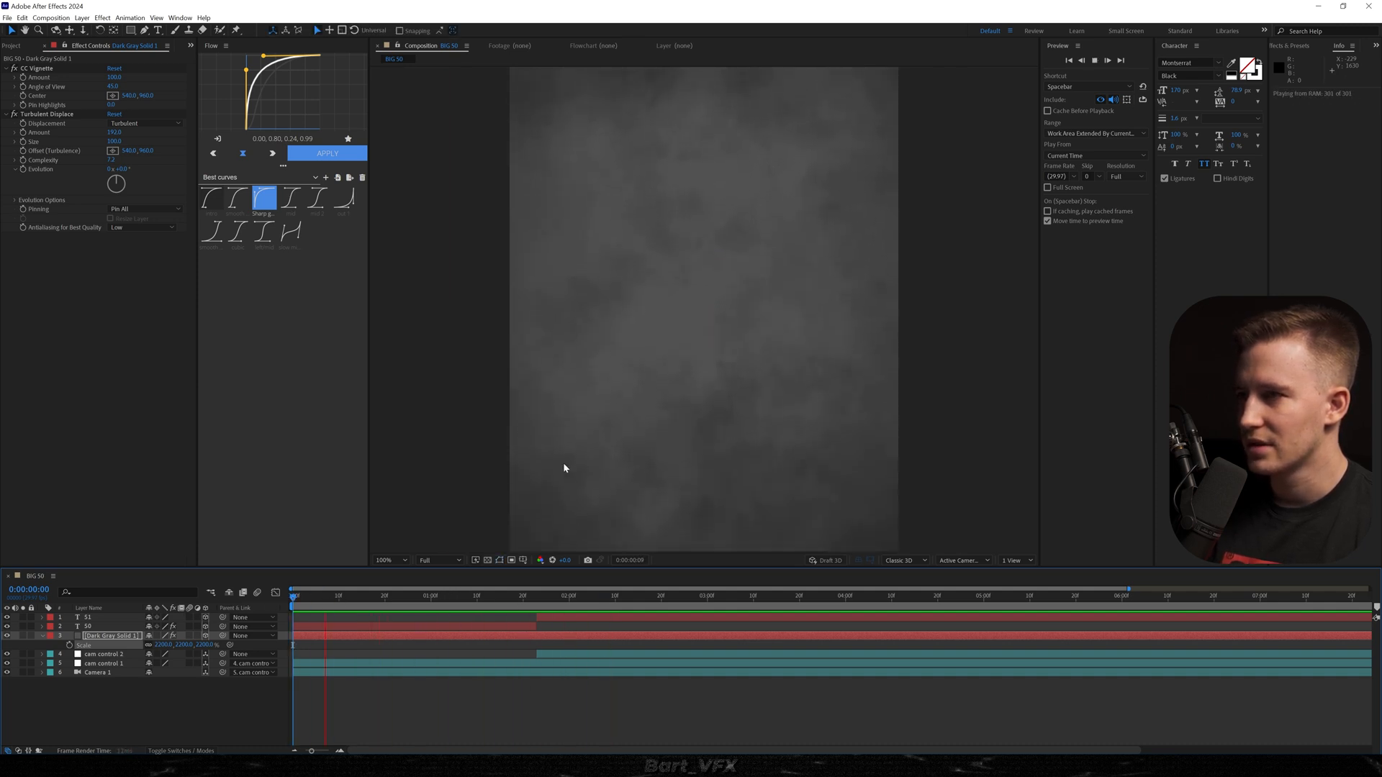
key(space)
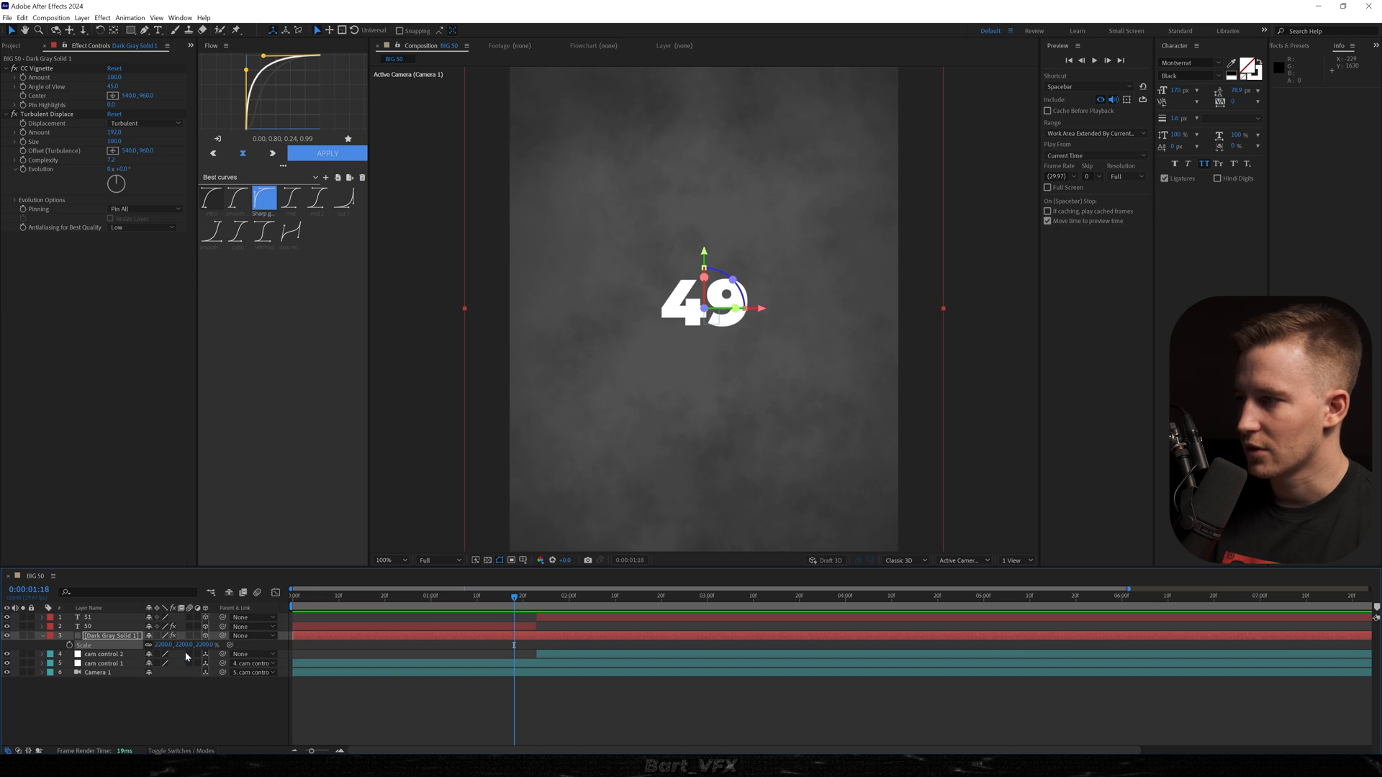
Push the solid much farther back in Z, enlarge its Scale to cover the frame again and replay the animation.
key(p)
drag(192, 646, 517, 655)
drag(190, 645, 1152, 651)
key(s)
drag(166, 645, 438, 637)
key(Home)
key(space)
click(572, 613)
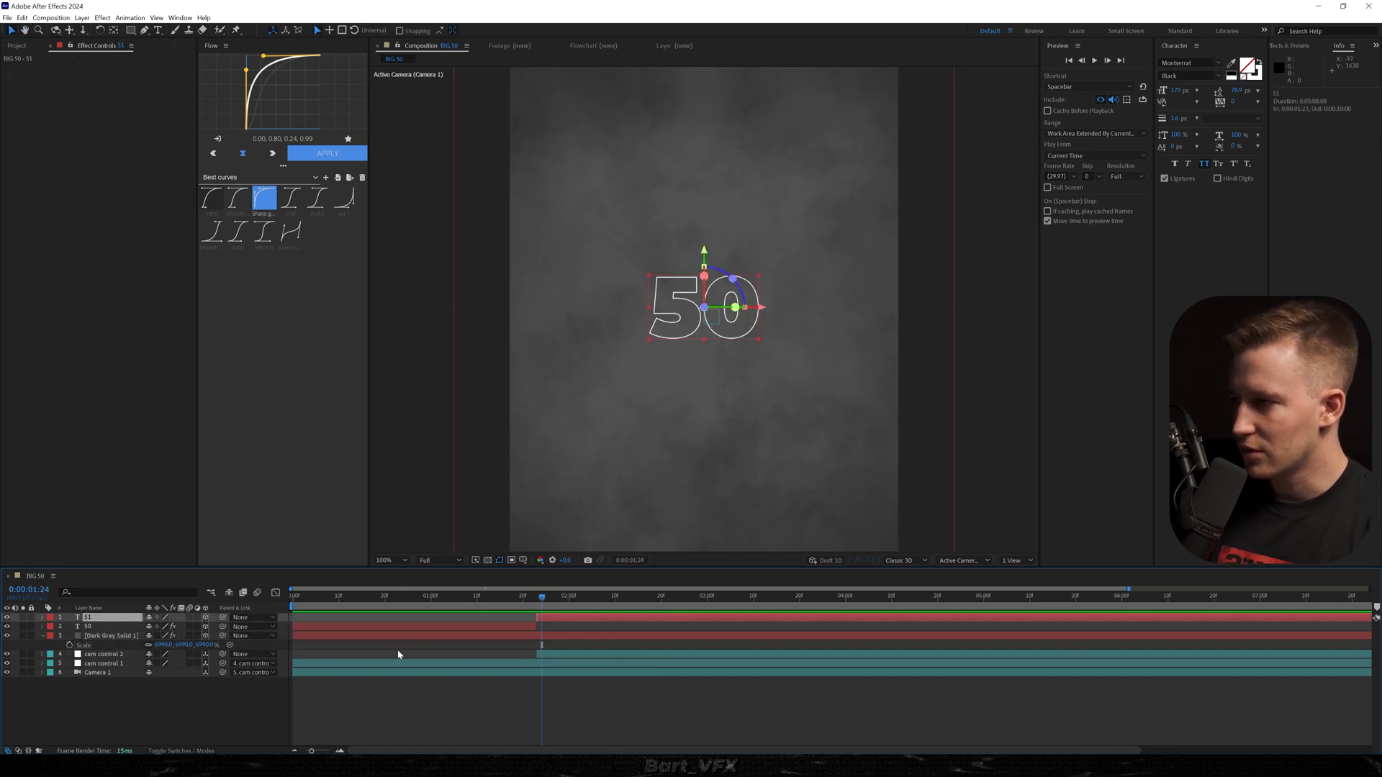
Darken the background solid's colour to 2C2C2C and rename its layer BG.
click(111, 636)
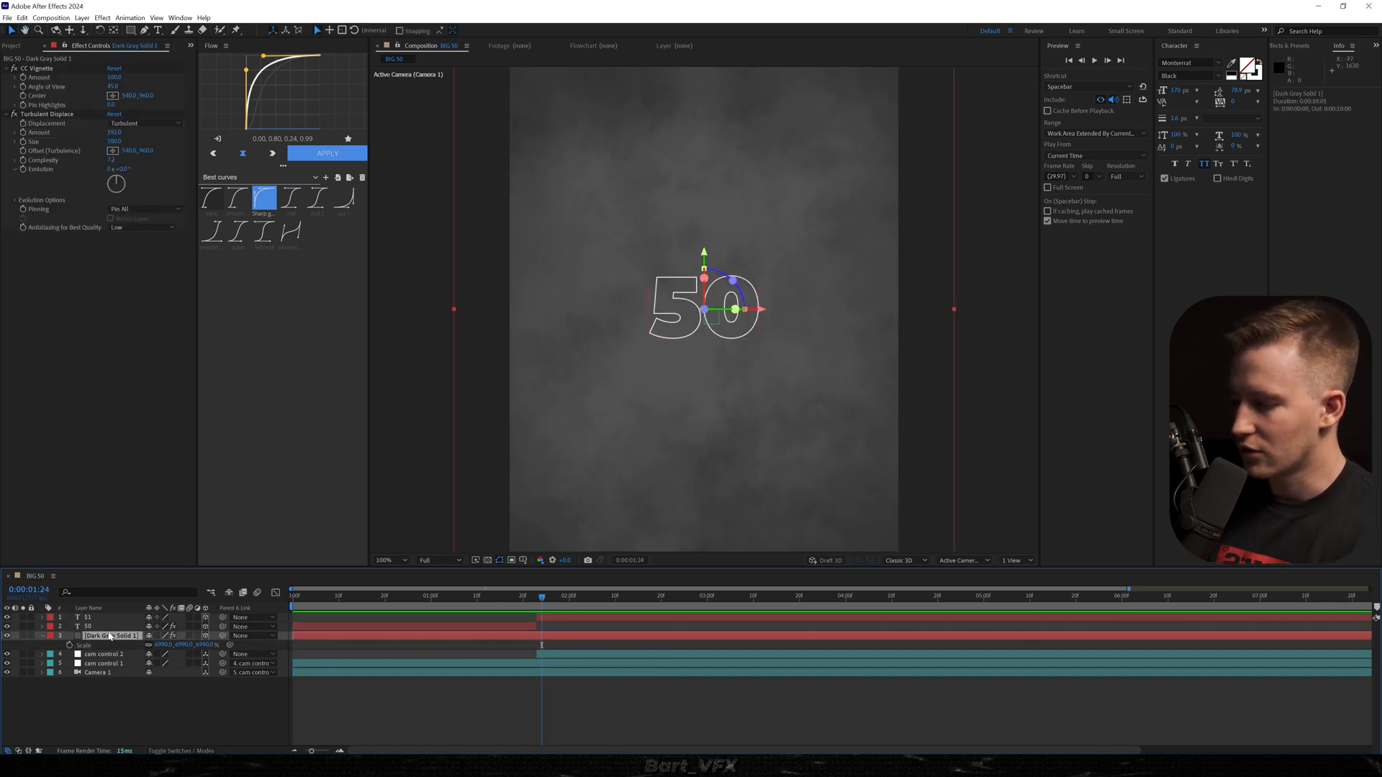
key(ctrl+shift+y)
click(244, 573)
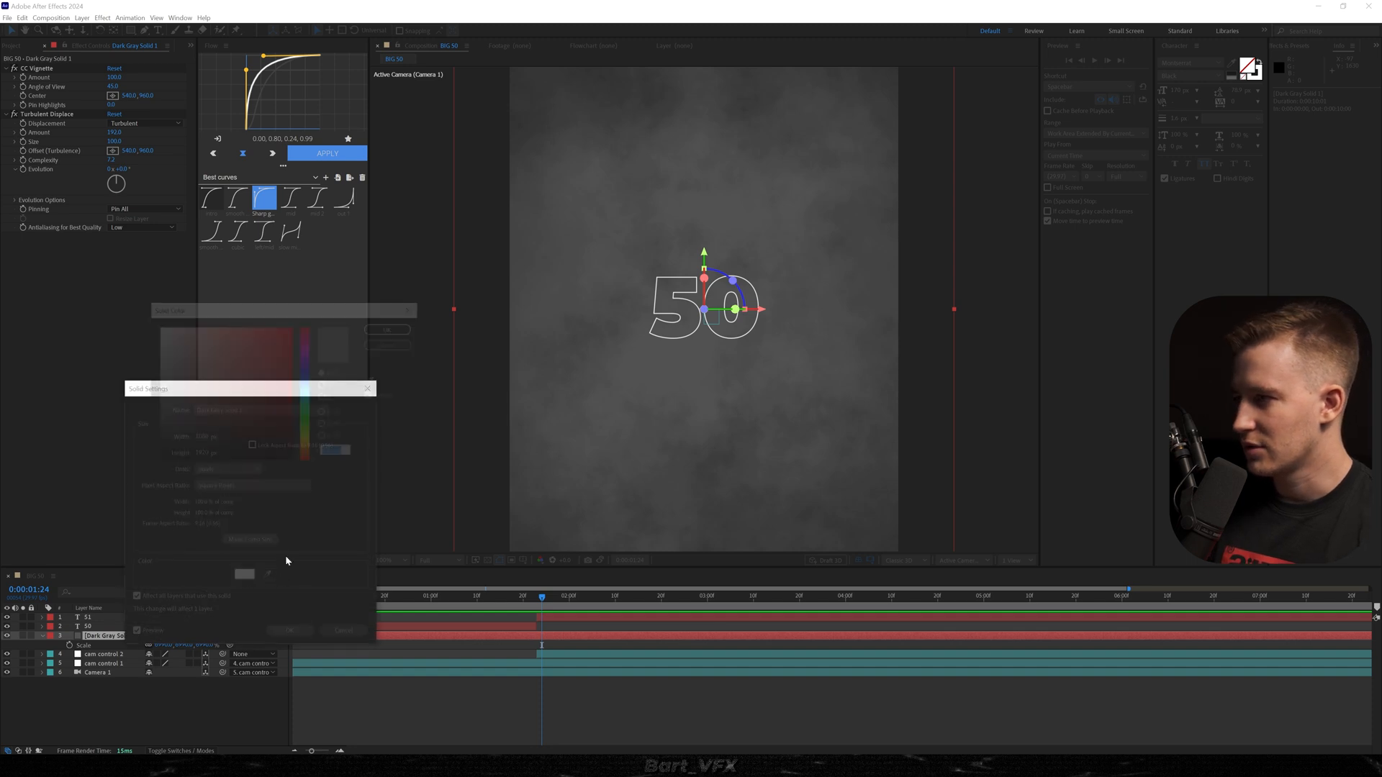
drag(163, 414, 146, 438)
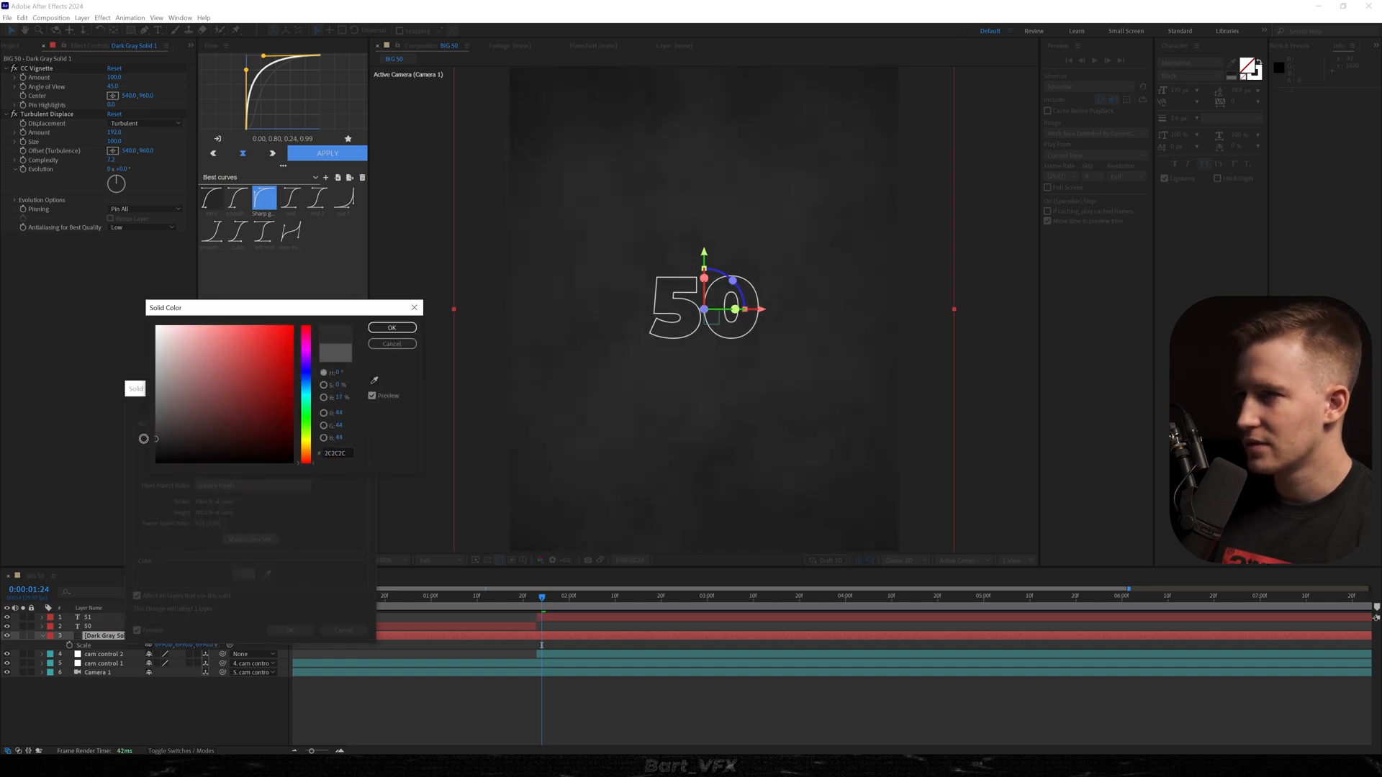
click(391, 328)
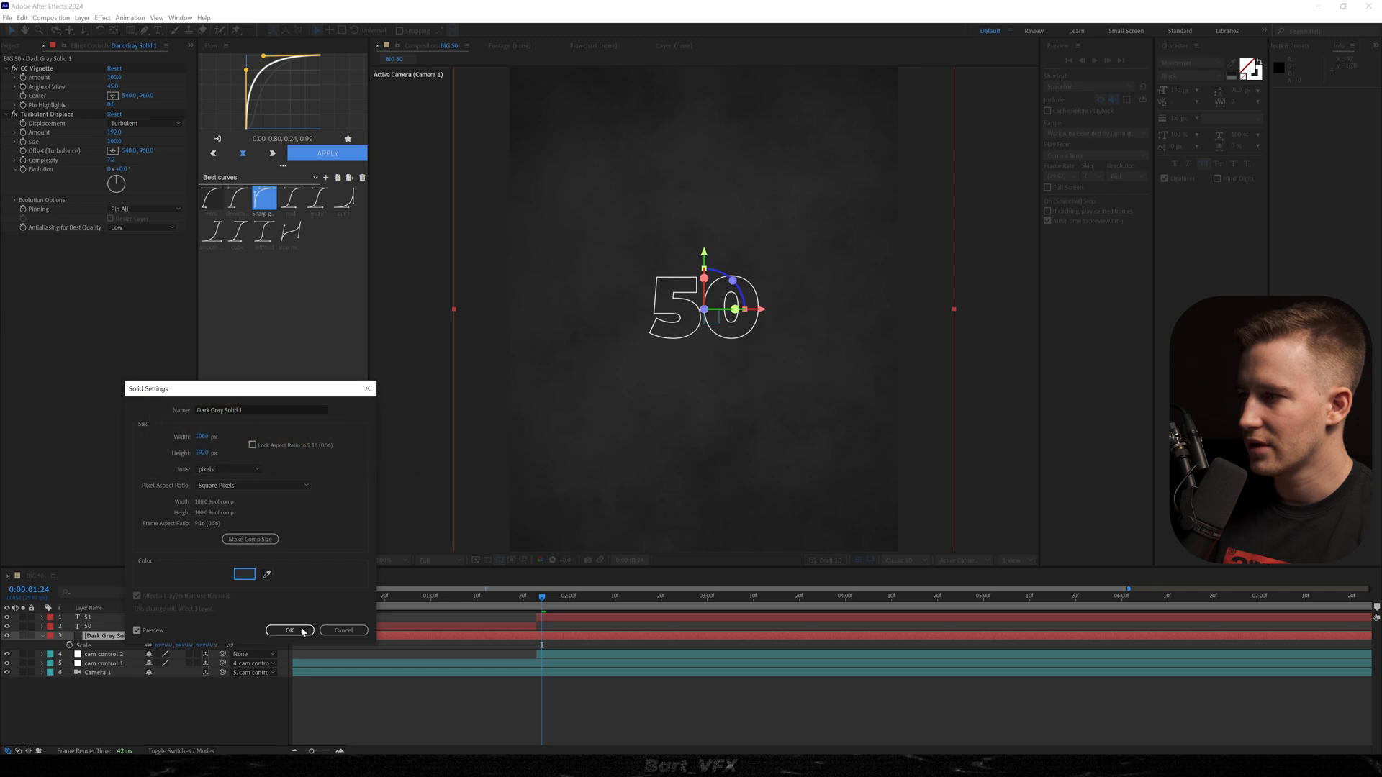
key(Return)
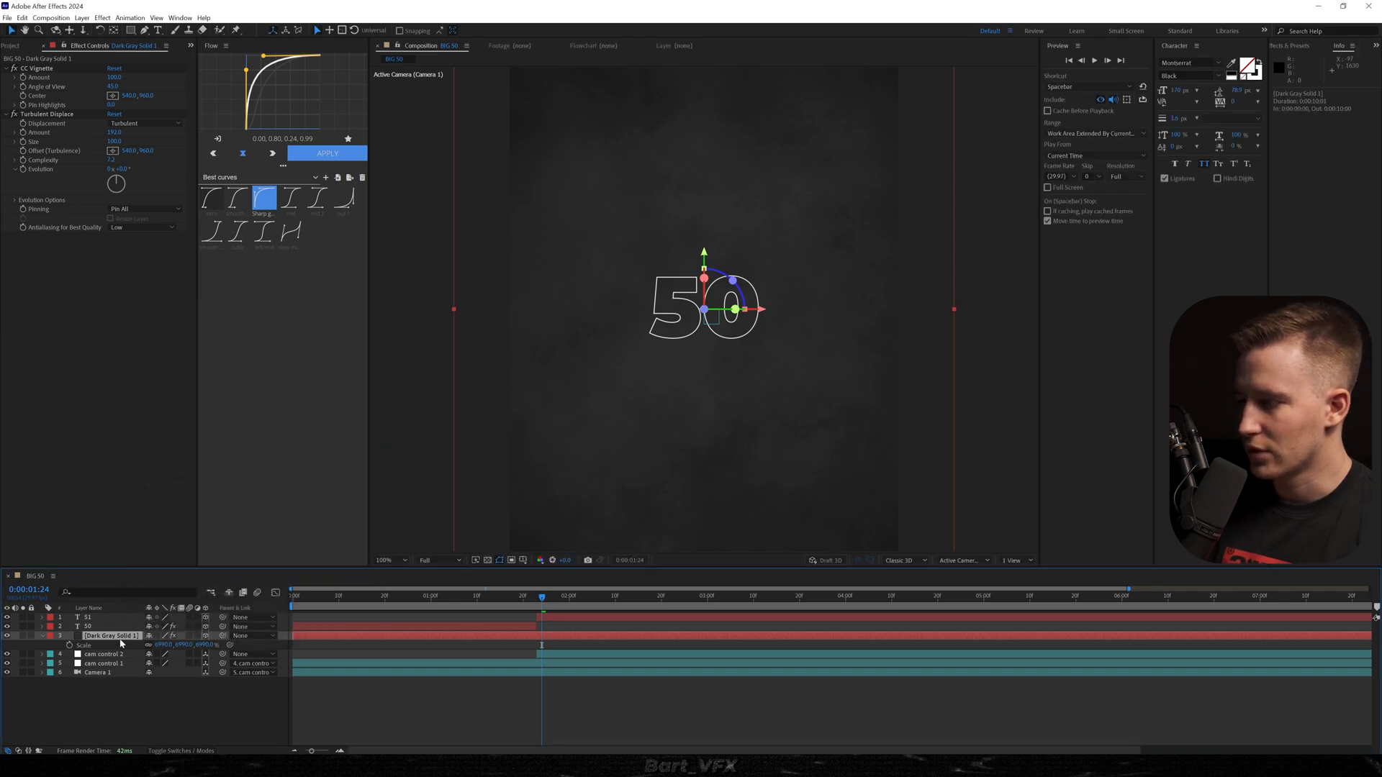
key(Return)
text(BG)
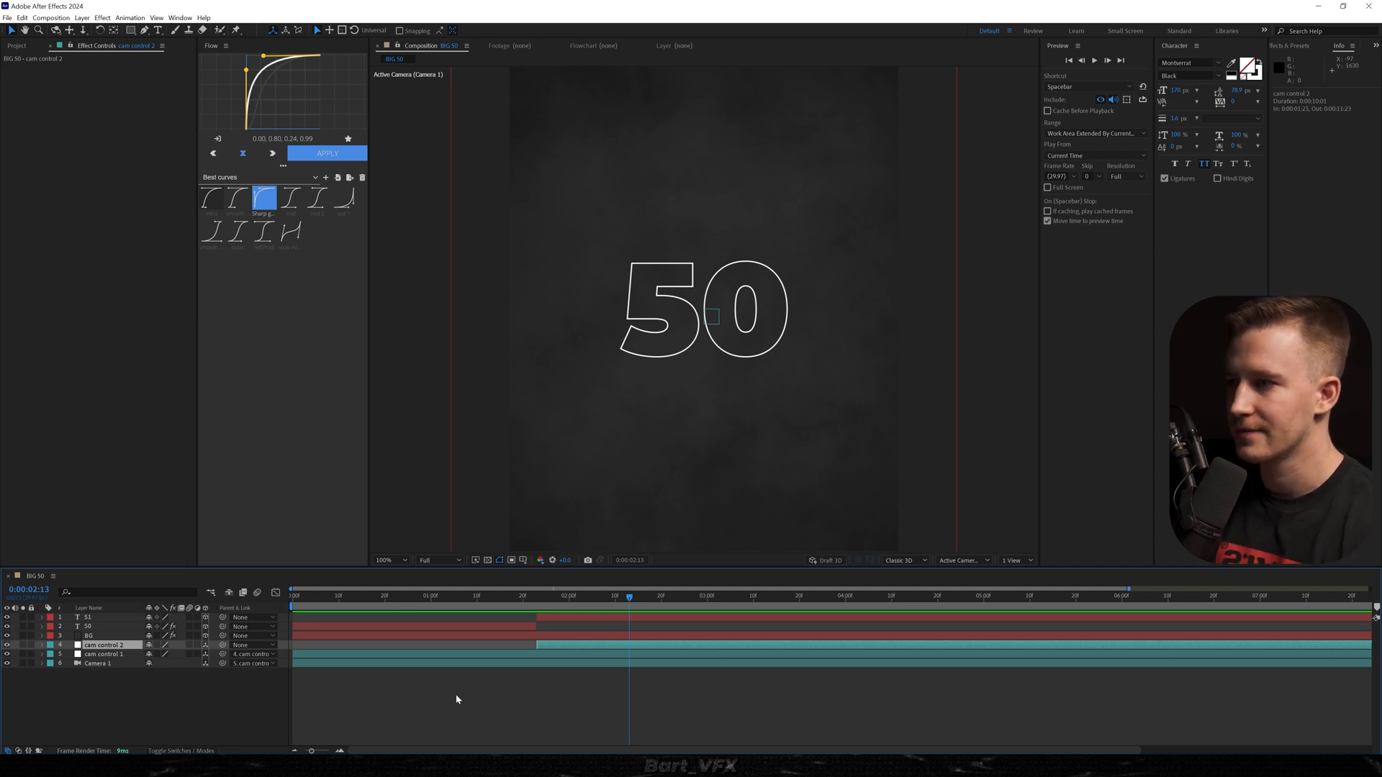
Duplicate cam control 2 and delete the duplicate's second Position keyframe.
click(455, 695)
click(124, 647)
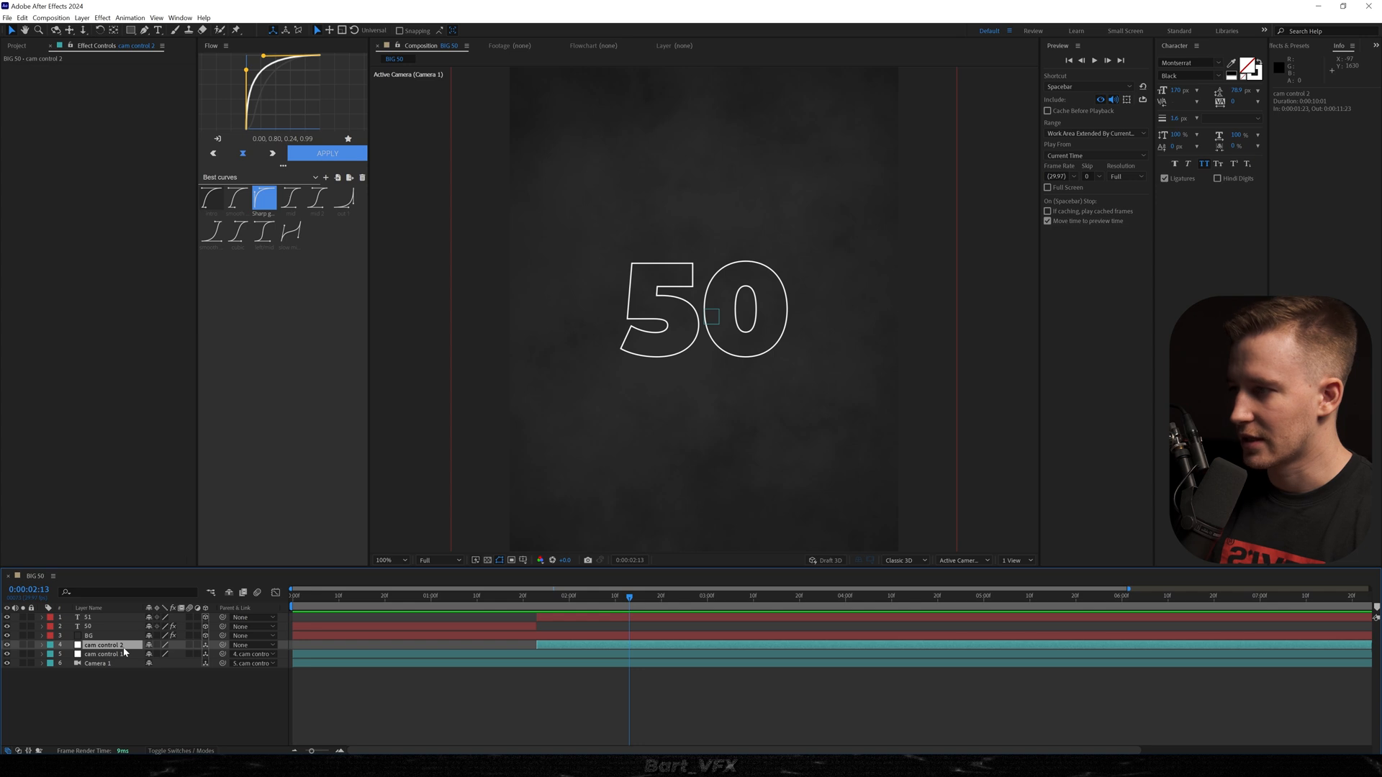
key(ctrl+d)
key(u)
drag(662, 651, 634, 657)
key(Delete)
Parent cam control 2 to cam control 3 and keyframe a higher X Position on cam control 3 at 0:00:03:23.
drag(223, 664, 144, 646)
drag(562, 644, 813, 608)
drag(149, 653, 508, 689)
Apply the mid 2 curve (0.76, 0.00, 0.24, 1.00) to cam control 3's Position keyframes, shift the layer earlier and preview.
click(317, 200)
click(321, 156)
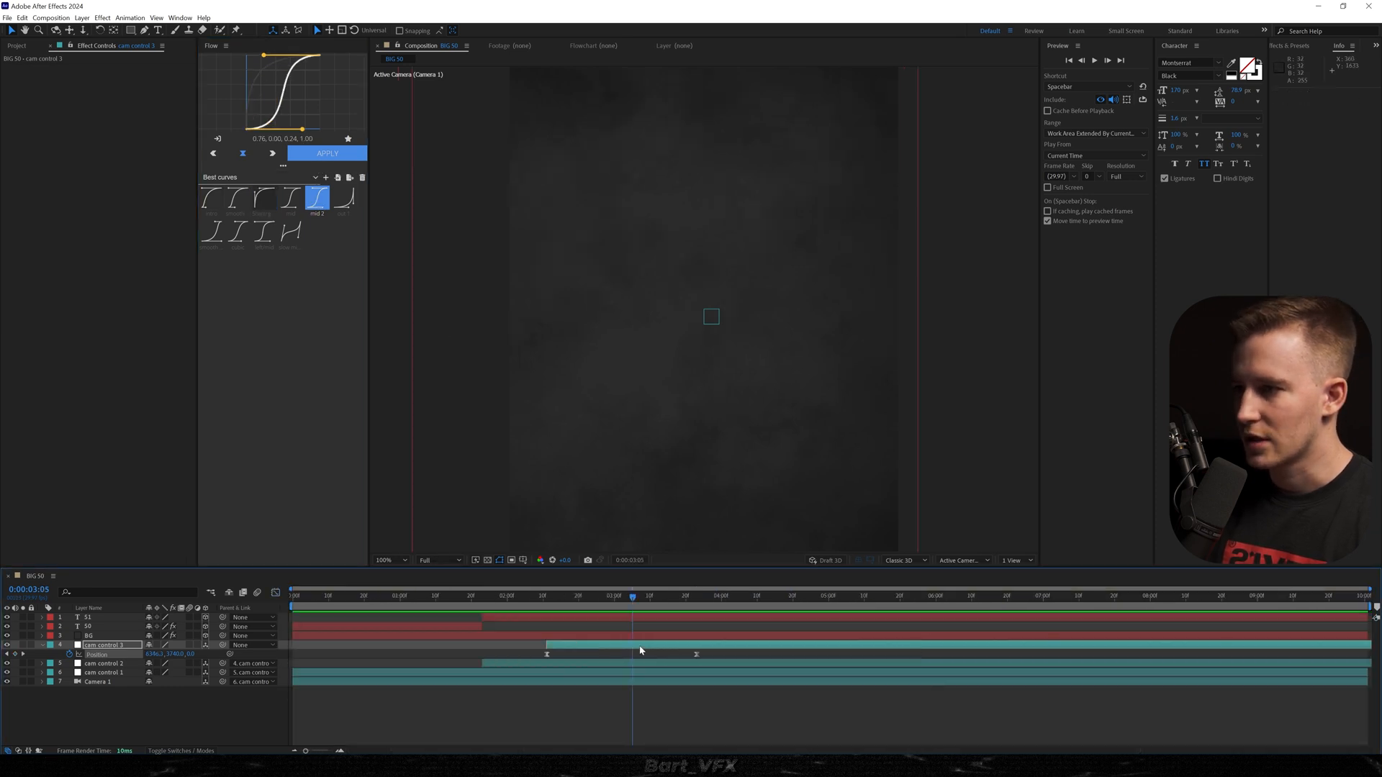
drag(675, 646, 602, 646)
drag(501, 598, 472, 610)
key(space)
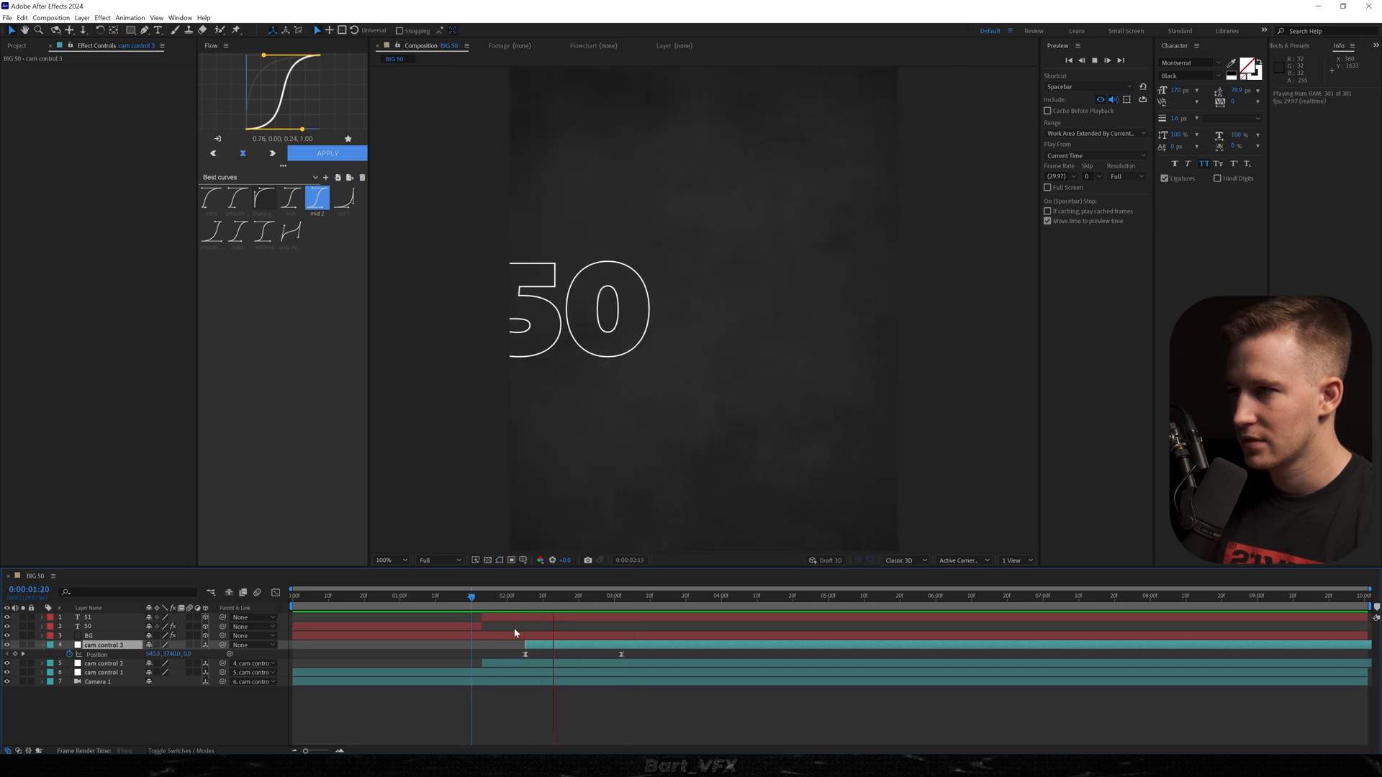
Start cam control 3 earlier, move its end Position keyframe to 0:00:02:21 and play back the sideways camera move.
drag(552, 647, 532, 647)
scroll(532, 649, up, 1)
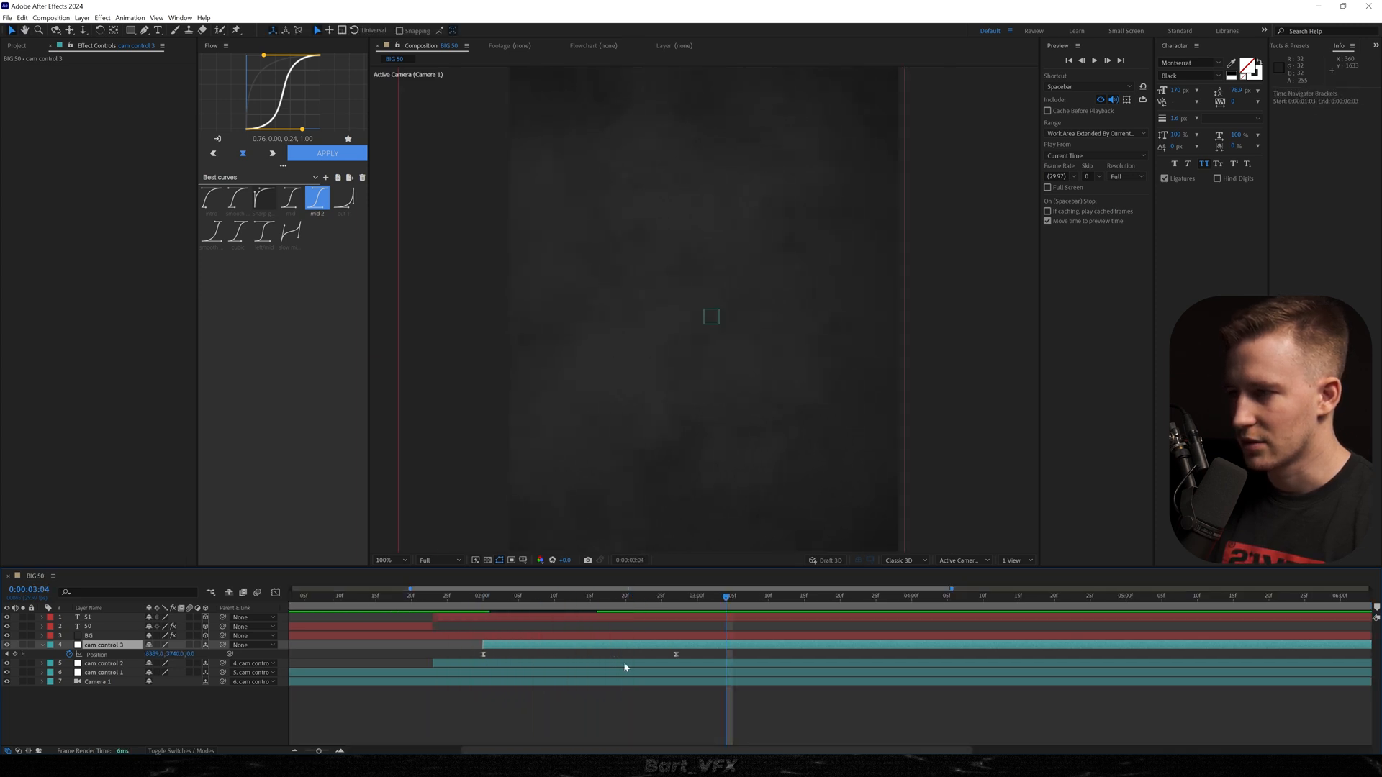
drag(676, 653, 632, 654)
click(434, 597)
key(space)
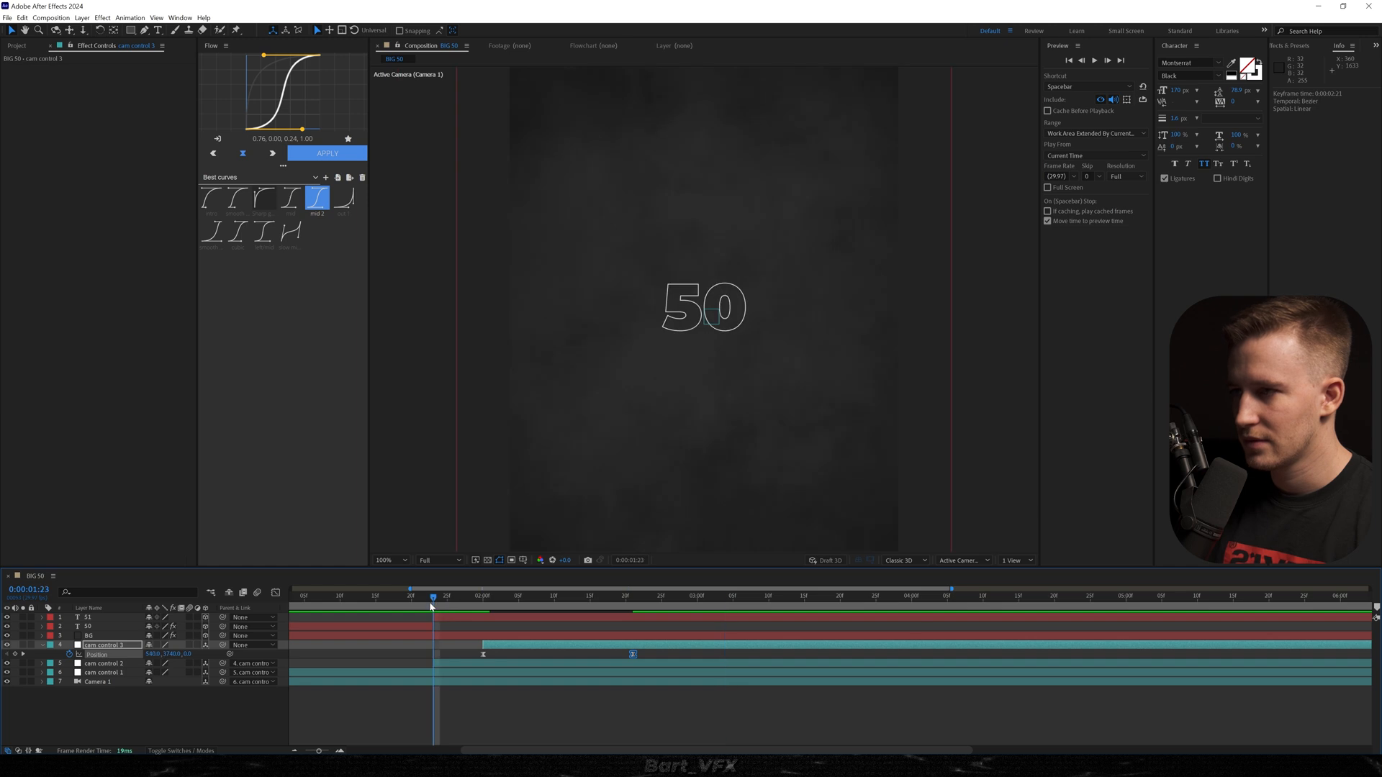
key(space)
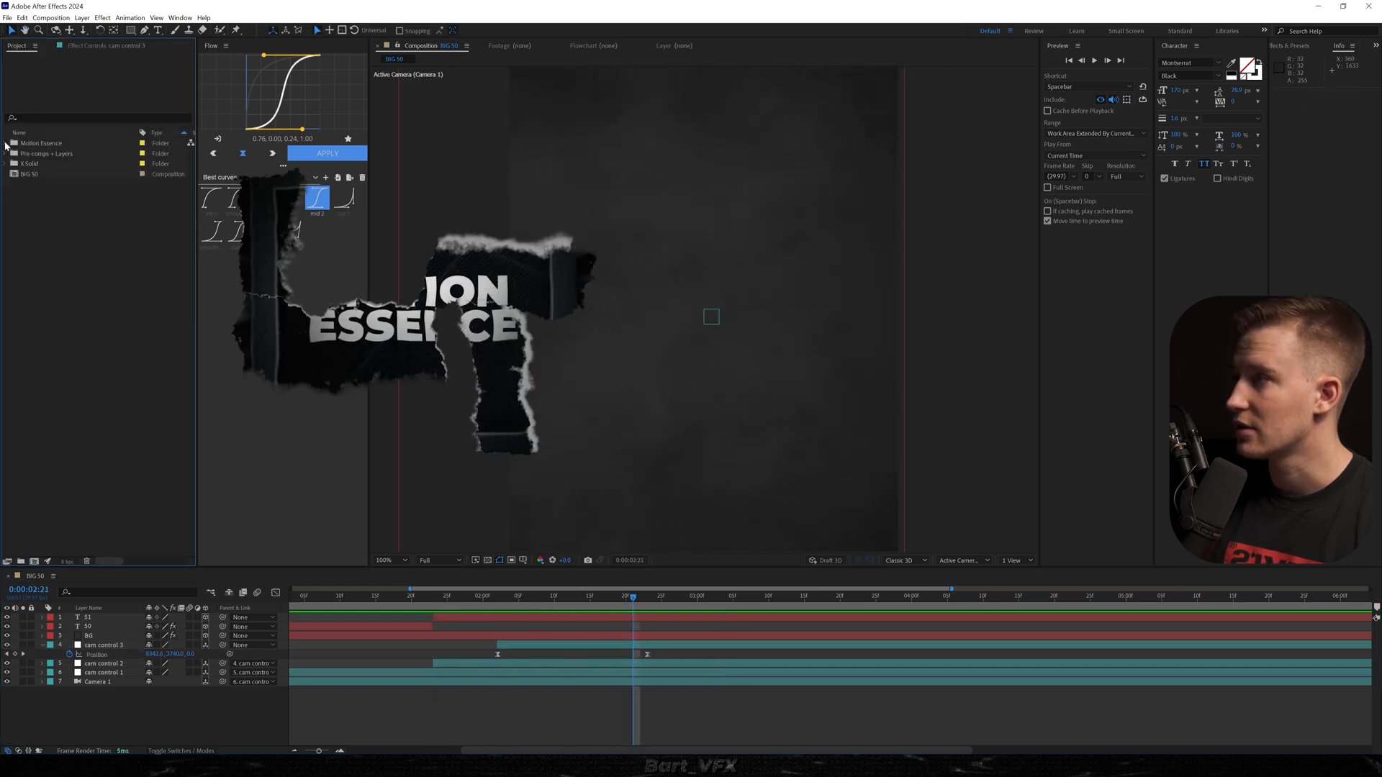
Open the FHD version of the Motion Essence 1 (Title) composition from the Motion Essence animations and preview it.
click(6, 143)
click(14, 153)
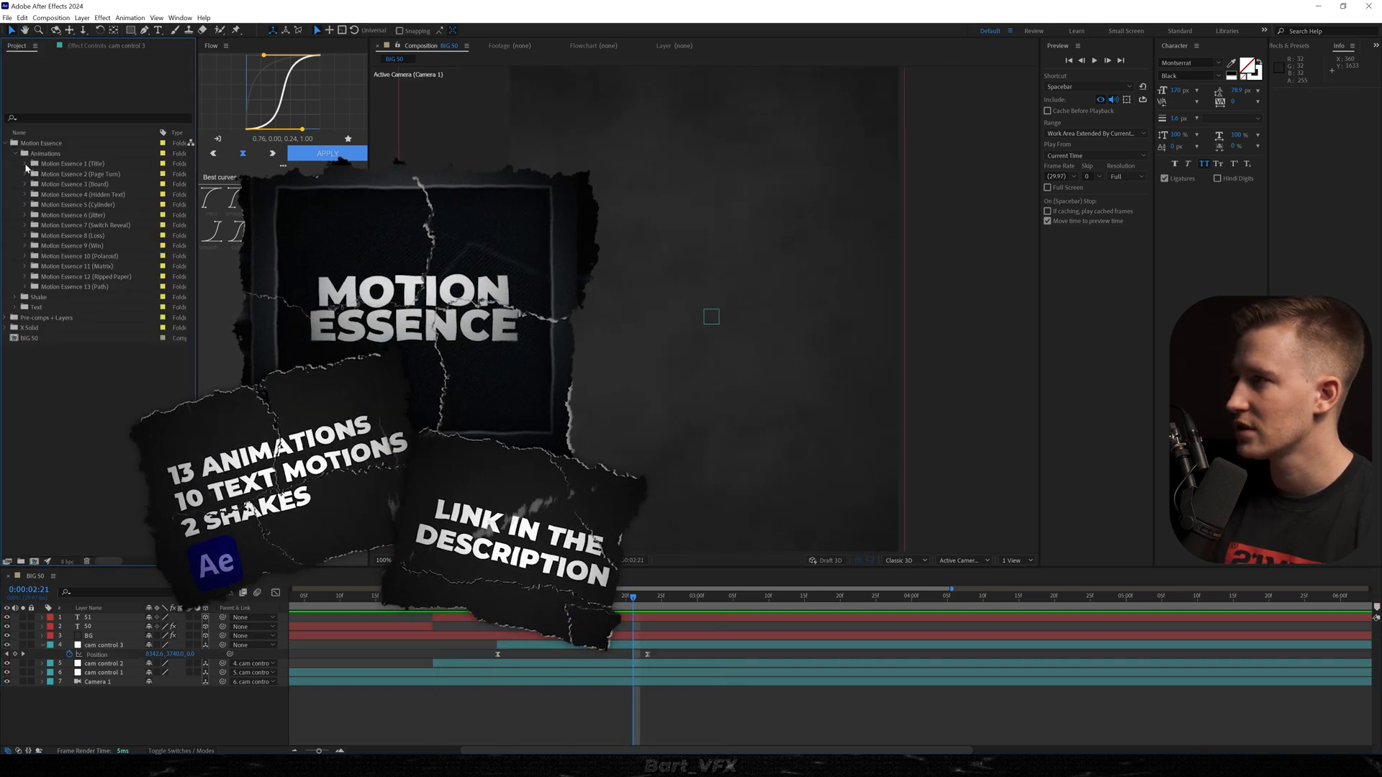
click(25, 163)
click(35, 184)
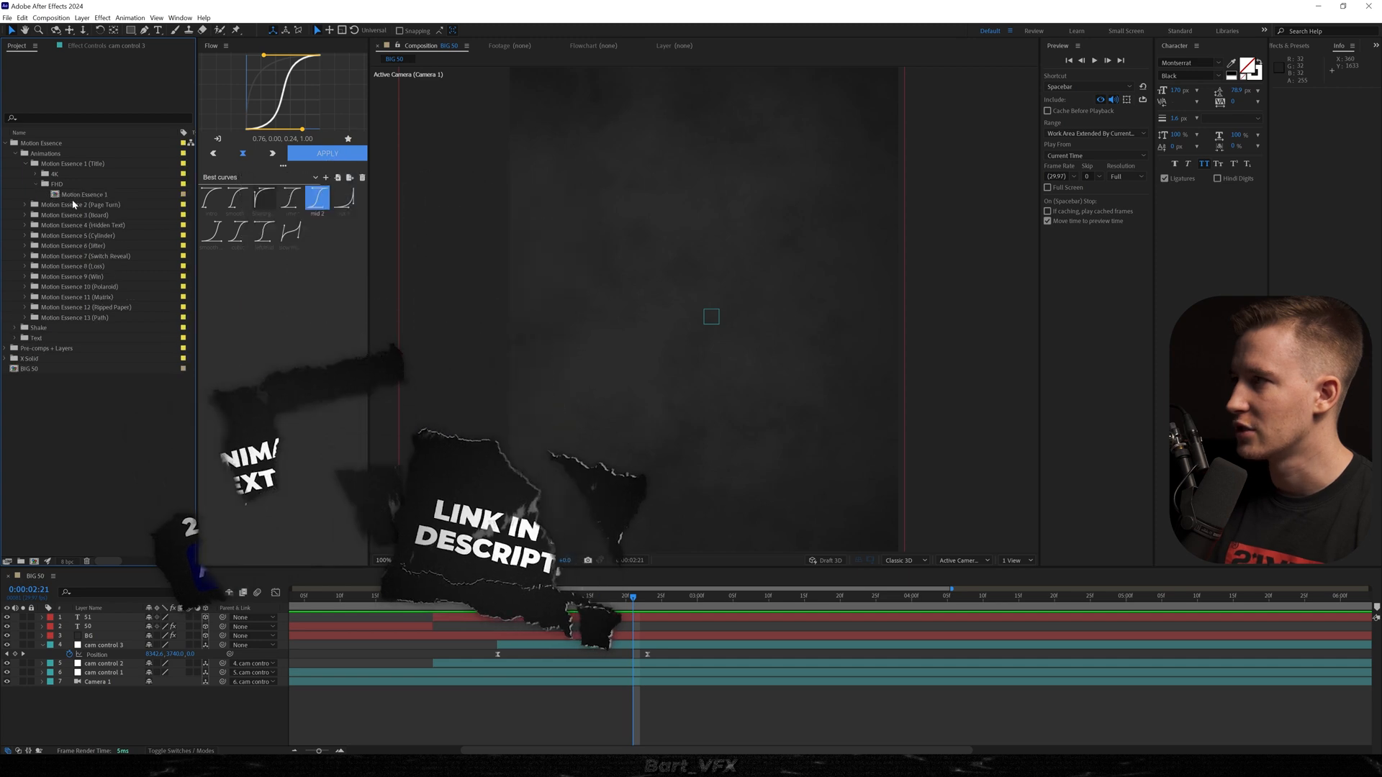
double_click(85, 194)
key(space)
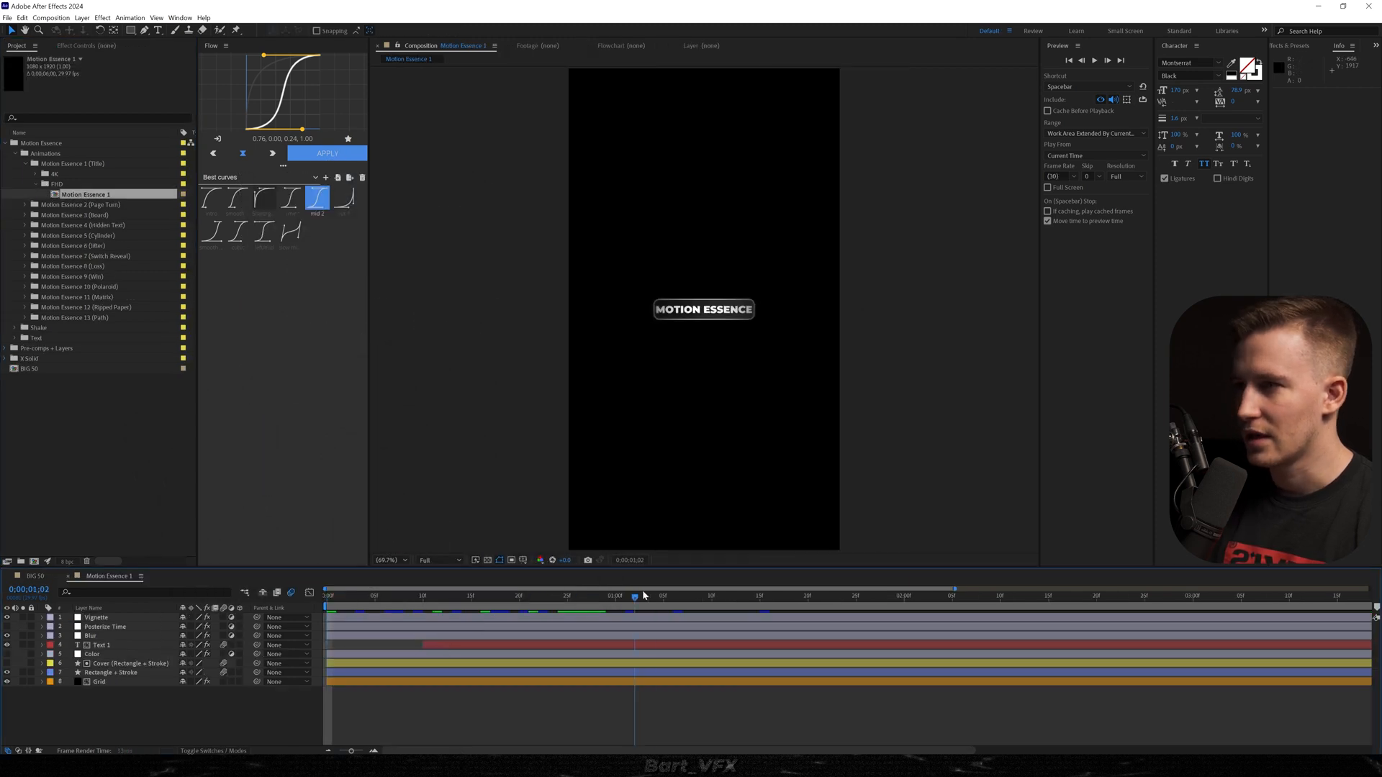
key(space)
Replace the text of the Text 1 layer in Motion Essence 1 with THANK YOU.
click(99, 646)
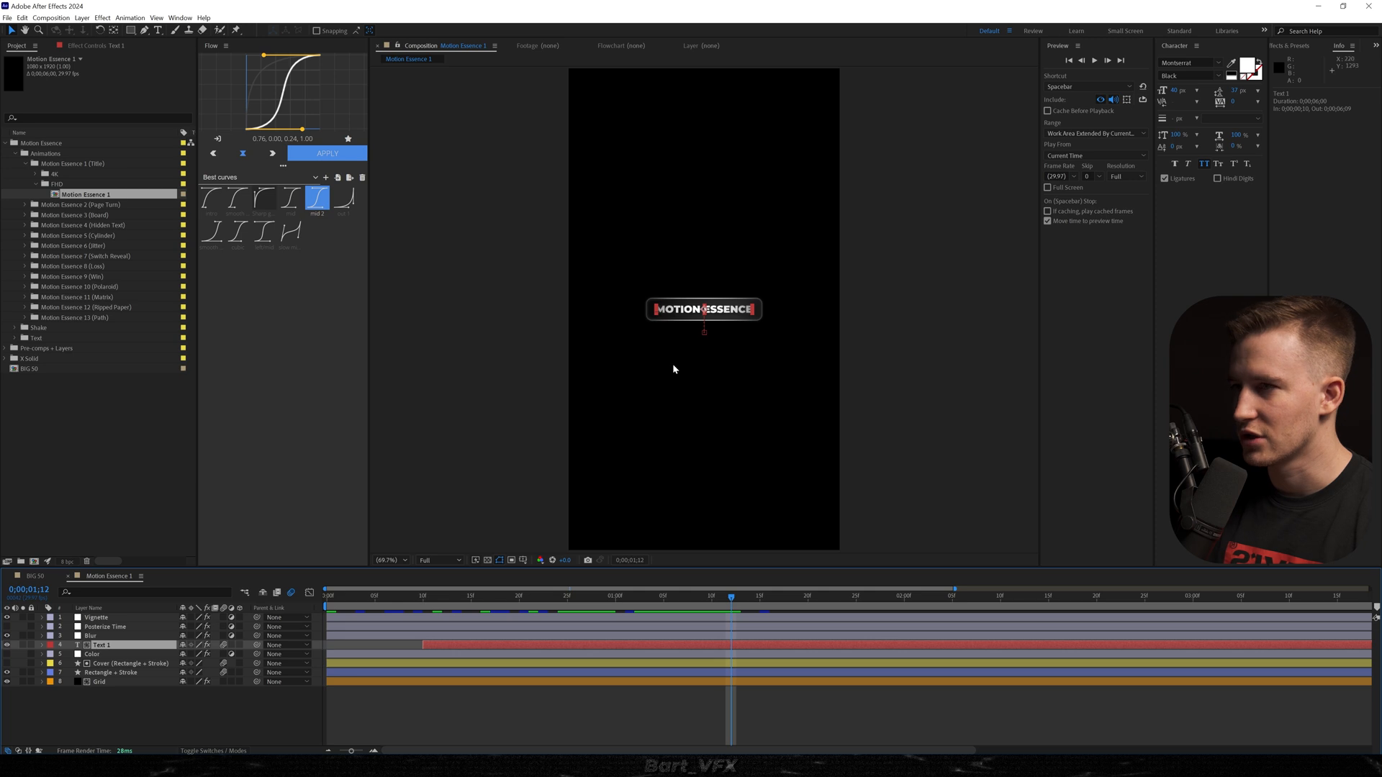
key(t)
double_click(733, 310)
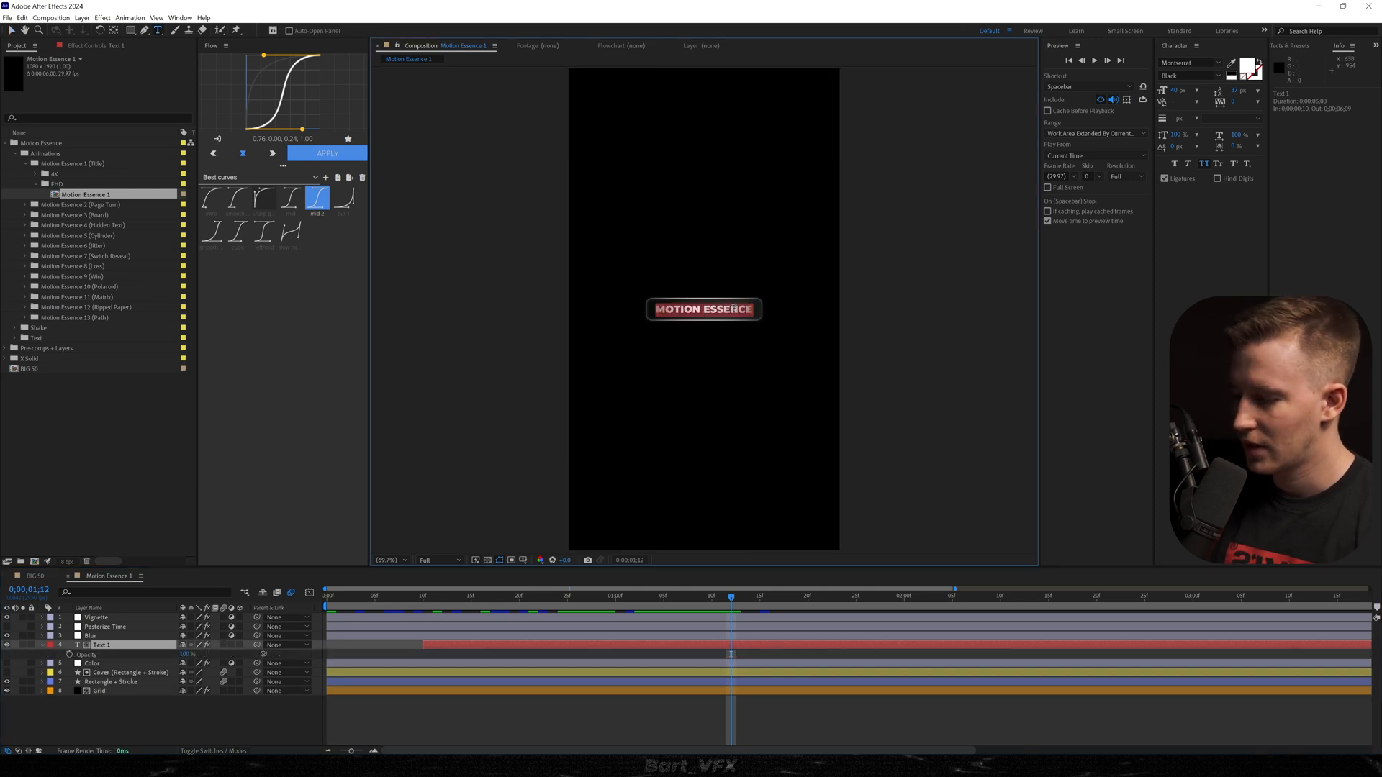
text(THANK YOU)
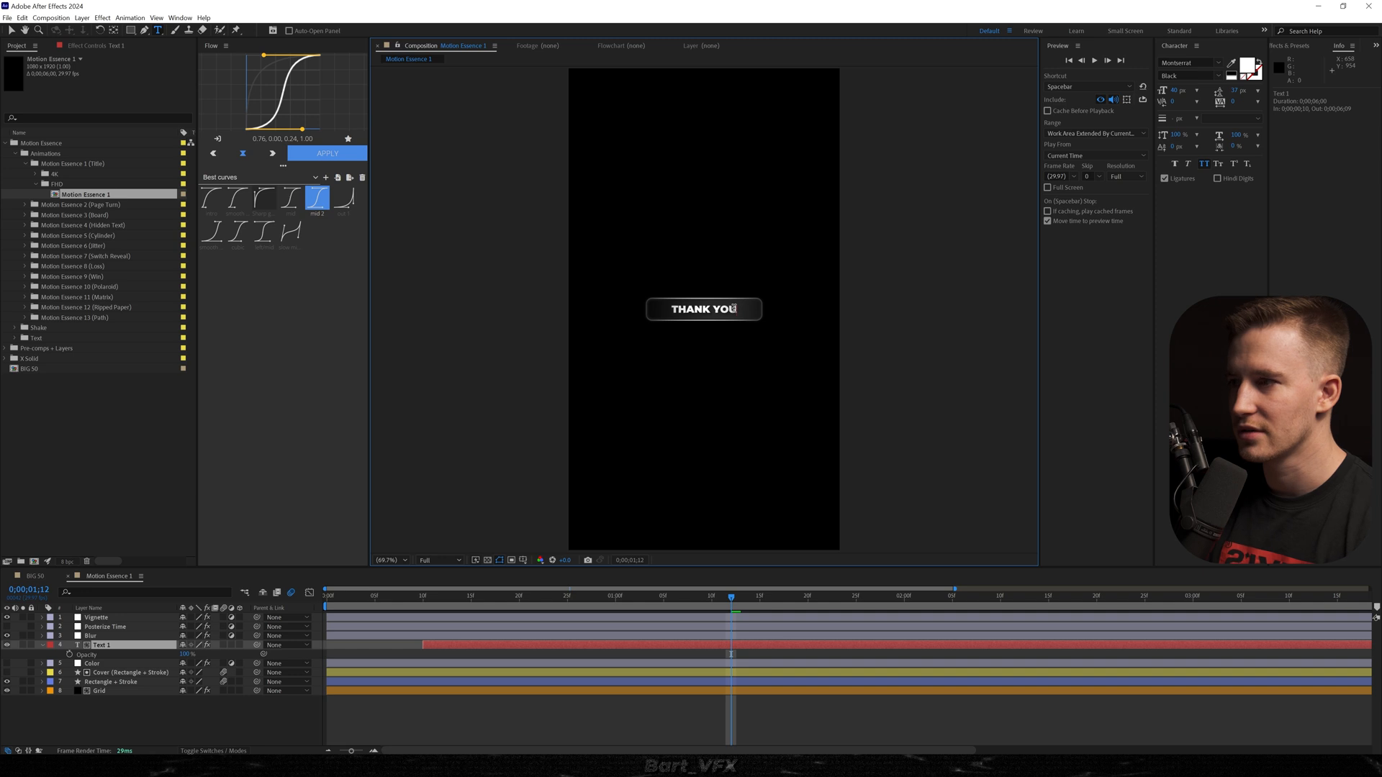
key(Escape)
key(s)
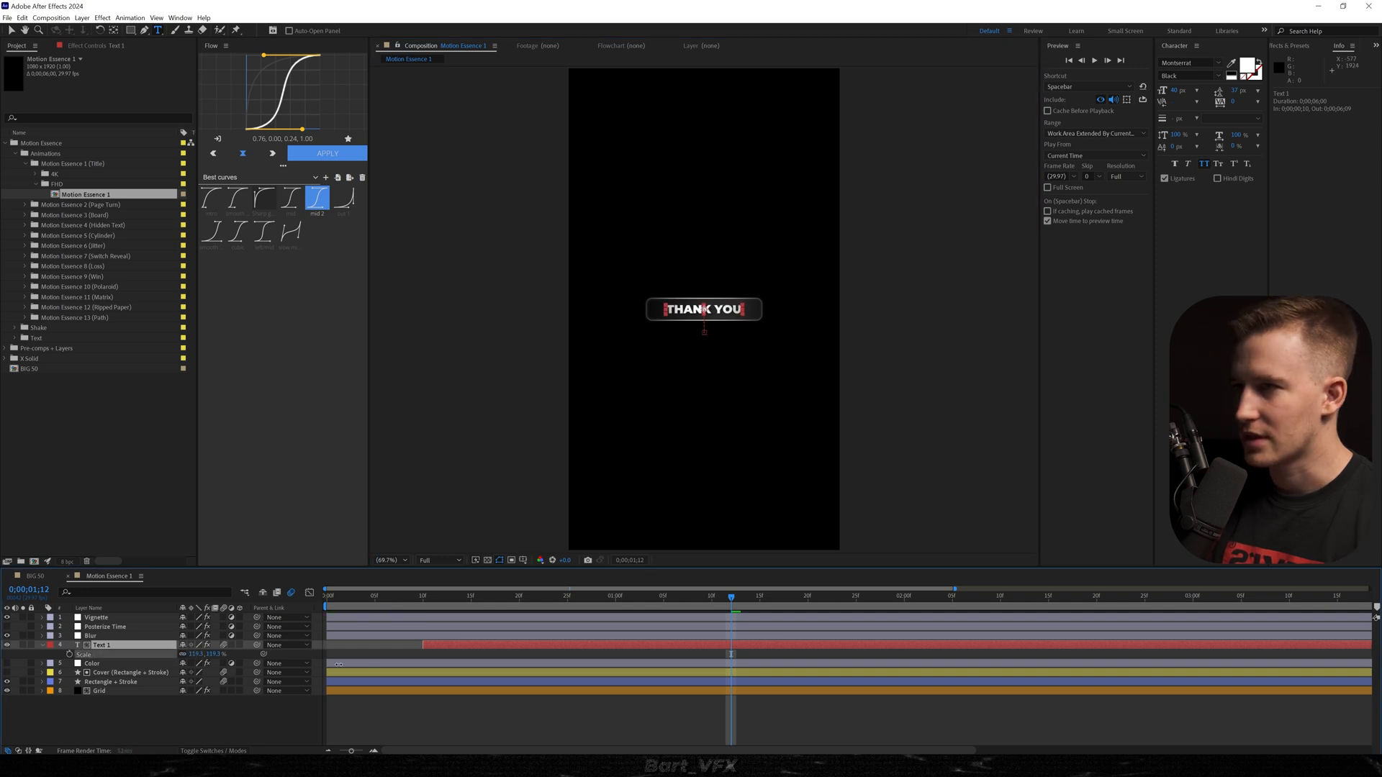
Add the Motion Essence 1 composition to BIG 50 as a 3D layer at the top of the layer stack.
click(32, 576)
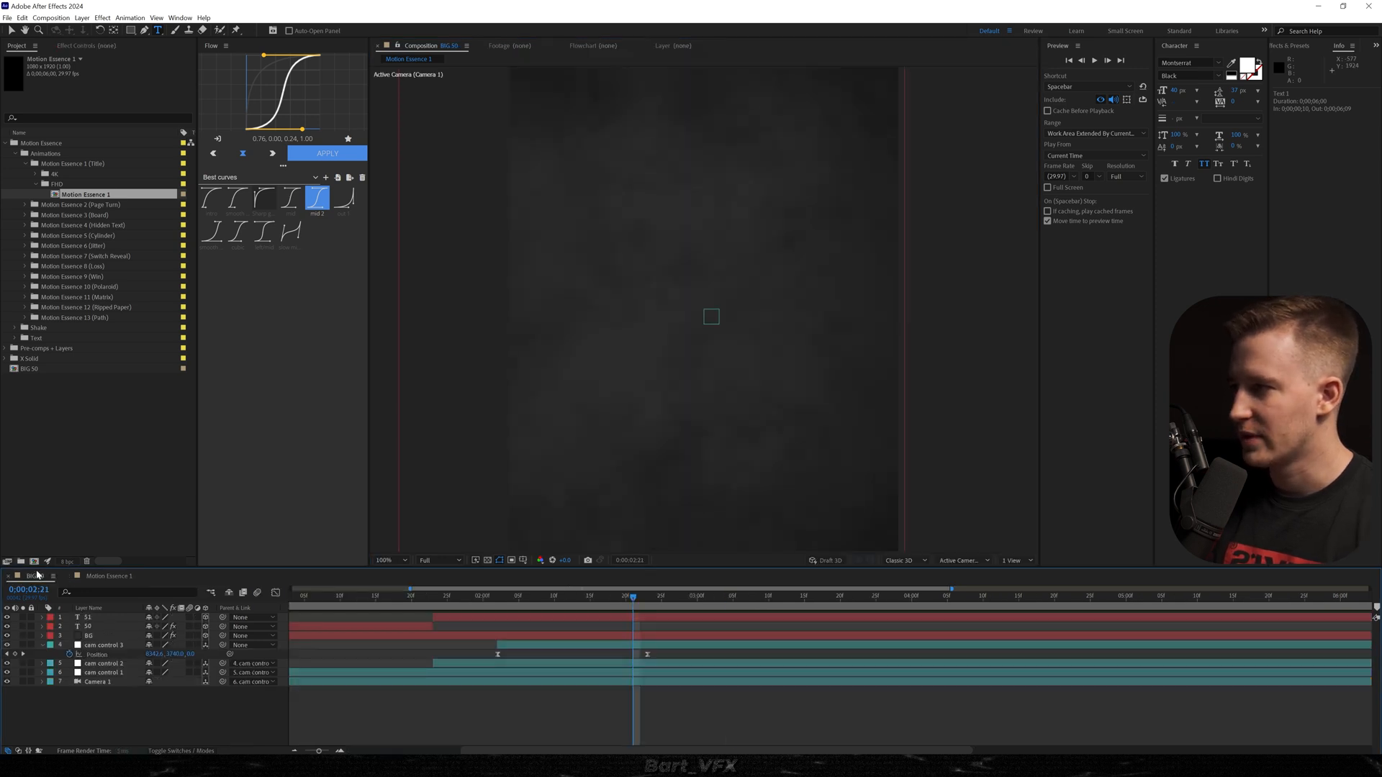
drag(583, 640, 562, 640)
drag(114, 607, 105, 613)
click(911, 597)
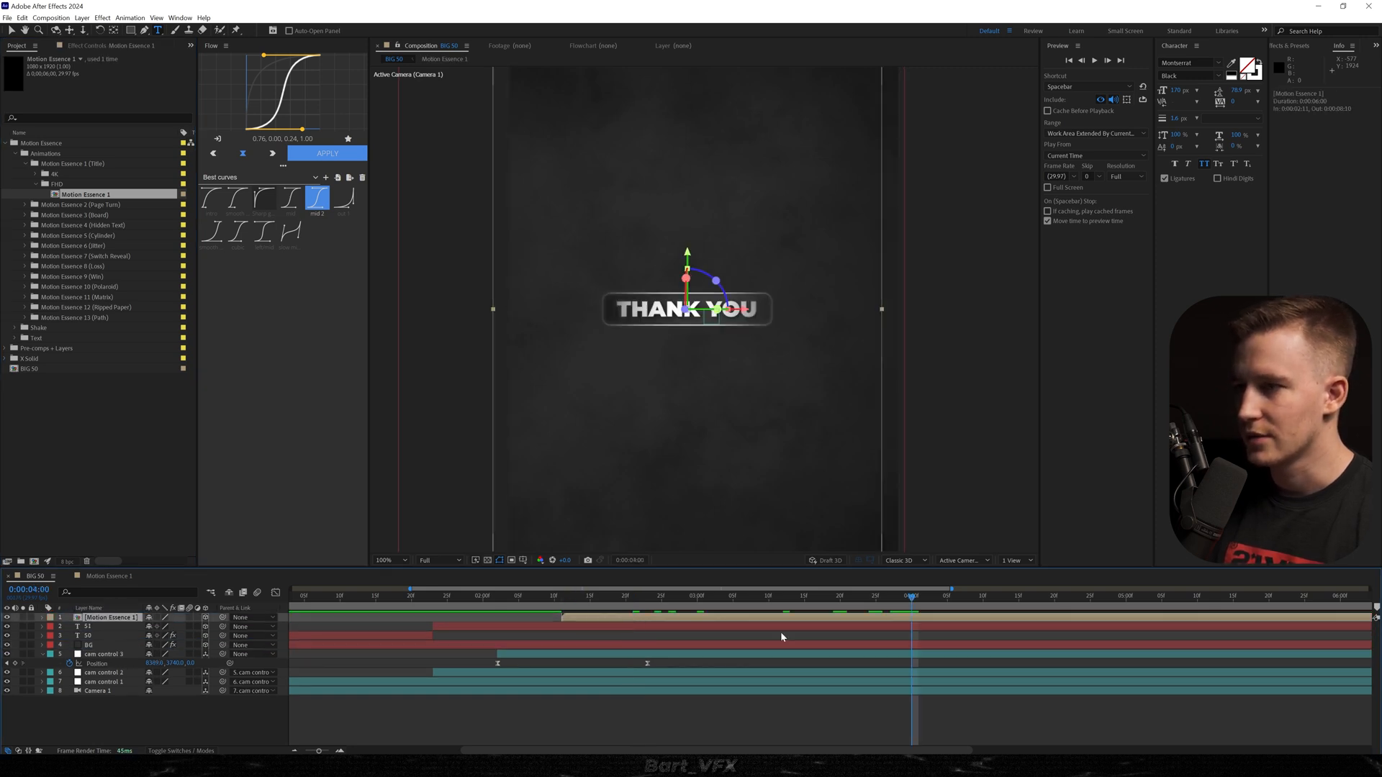
Align the Motion Essence 1 title's Position with the end of the sideways camera move and start its layer together with cam control 3.
drag(712, 620, 827, 620)
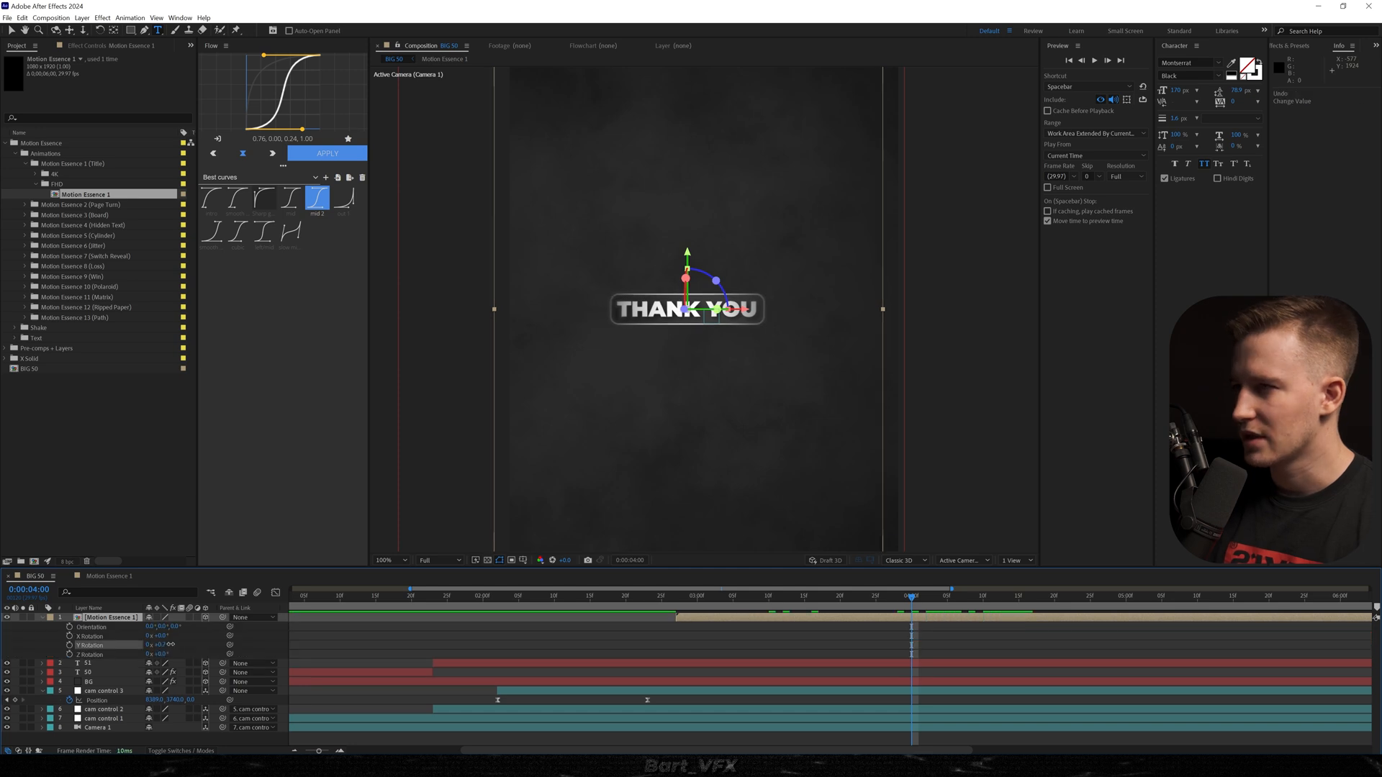
drag(171, 645, 207, 626)
key(s)
drag(700, 596, 490, 585)
key(space)
key(space)
drag(711, 618, 590, 616)
click(441, 598)
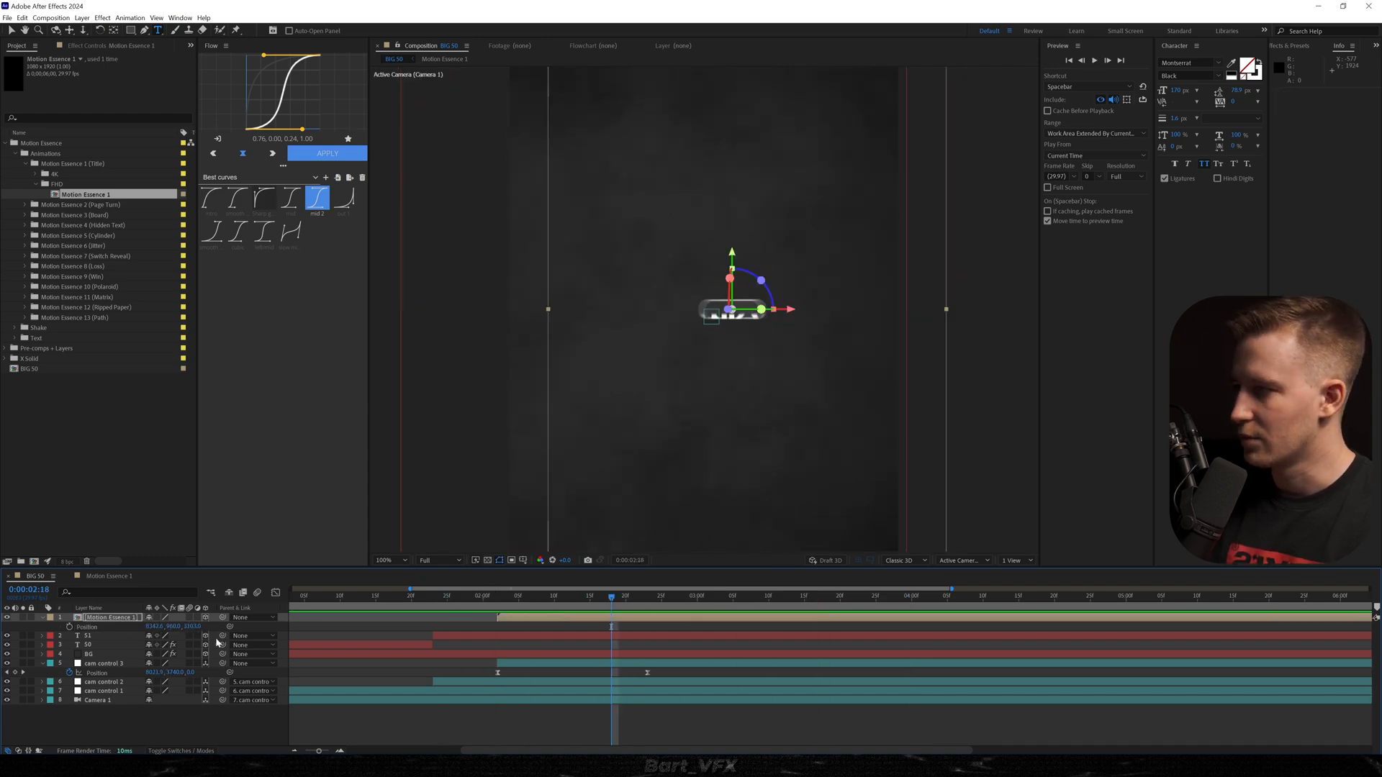
Push the Motion Essence 1 title far back in Z, scale it to about 1380% and preview it.
drag(196, 627, 1159, 660)
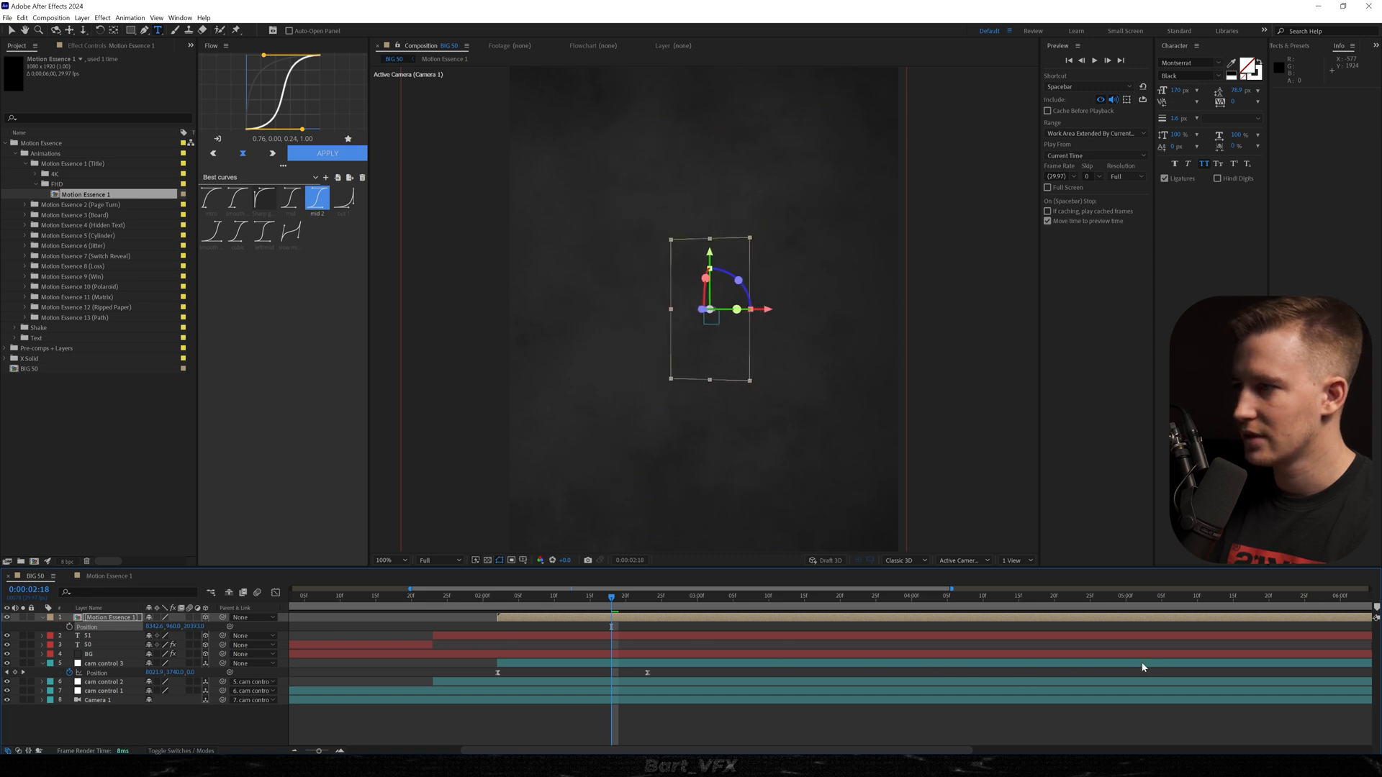
drag(176, 626, 259, 628)
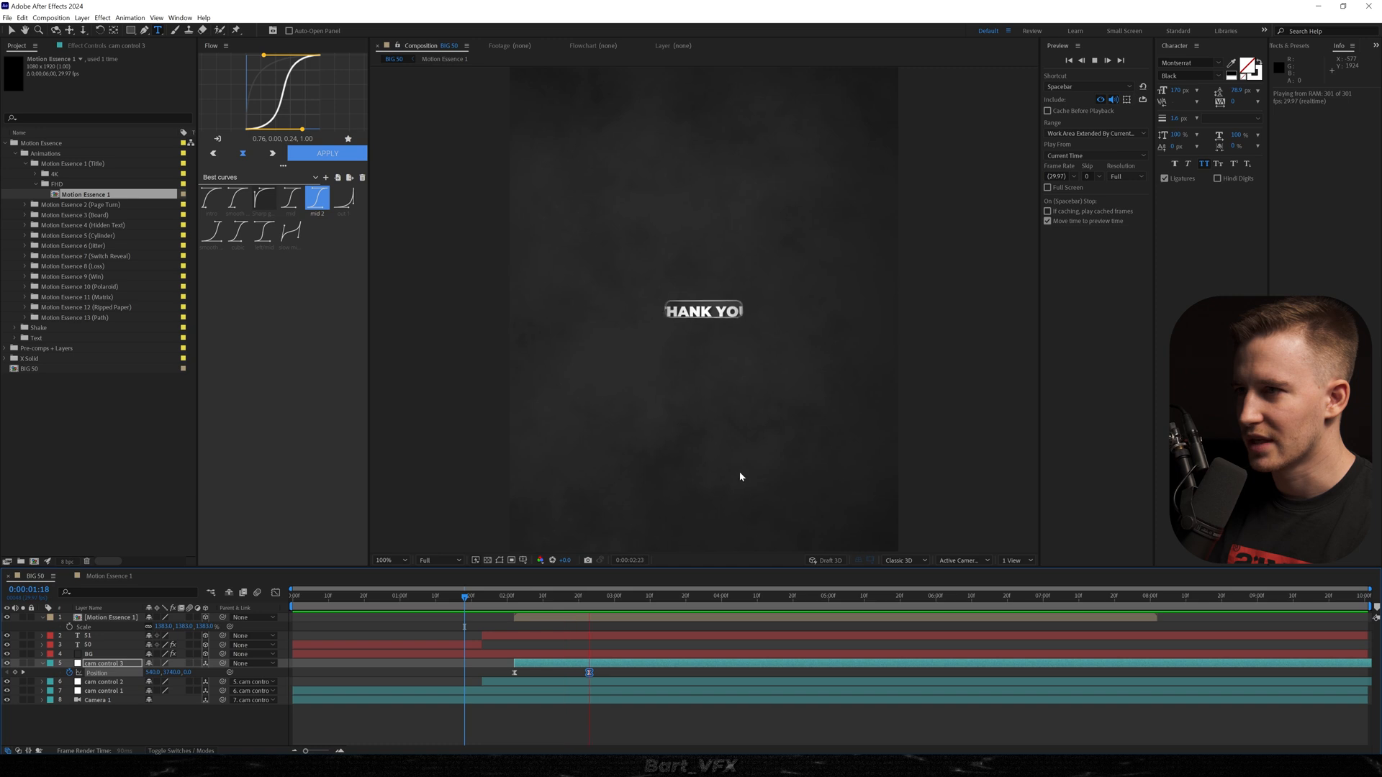
key(space)
Raise the Z value of cam control 3's end Position keyframe, move that keyframe to about 0:00:03:20 and preview the move.
key(j)
click(592, 675)
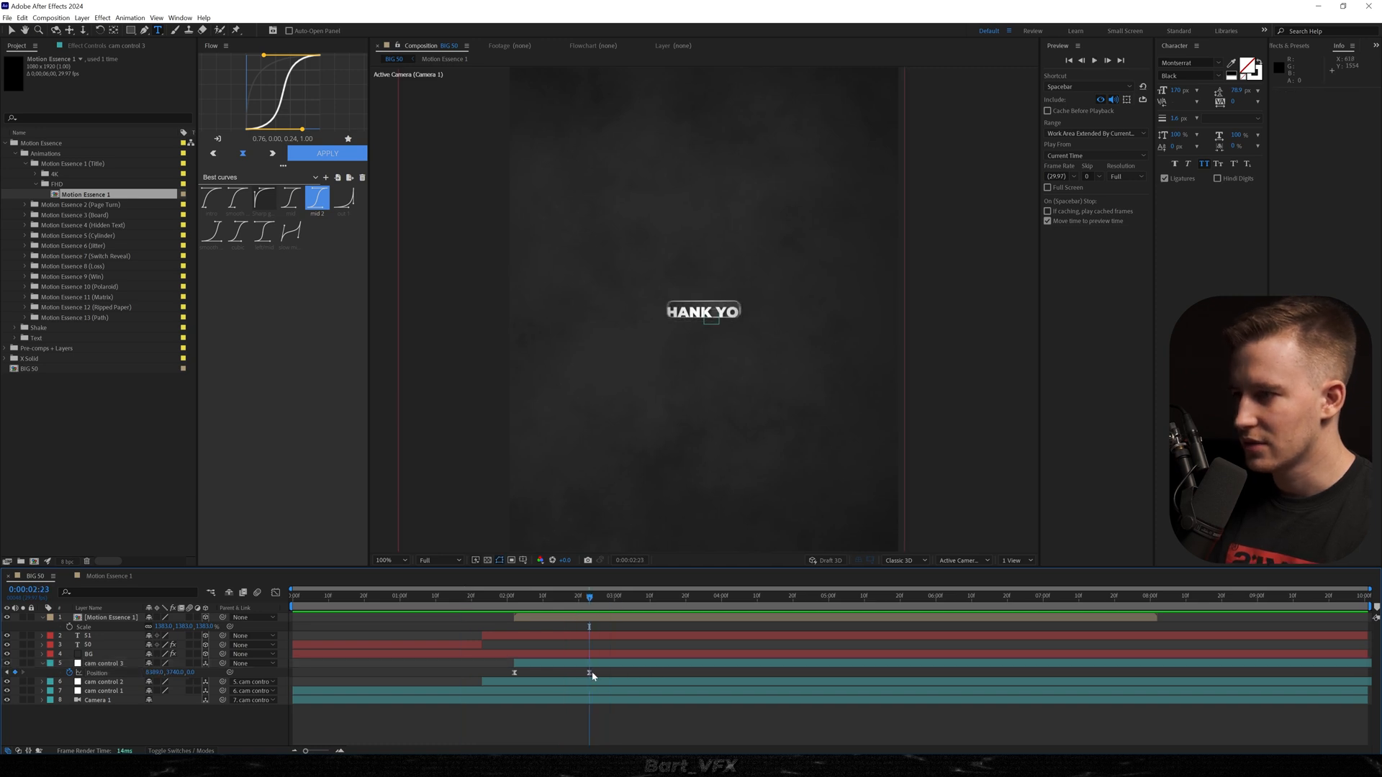
drag(190, 673, 750, 668)
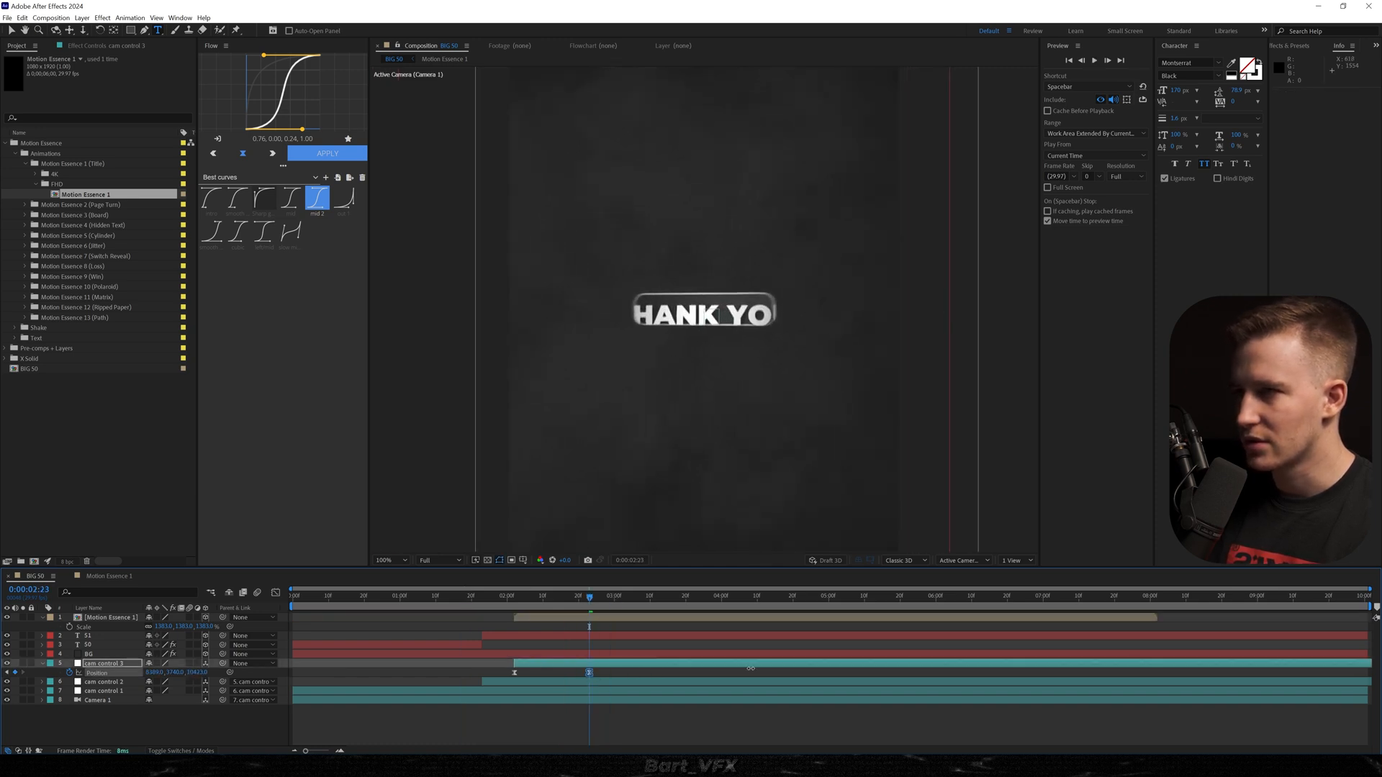
drag(589, 672, 660, 668)
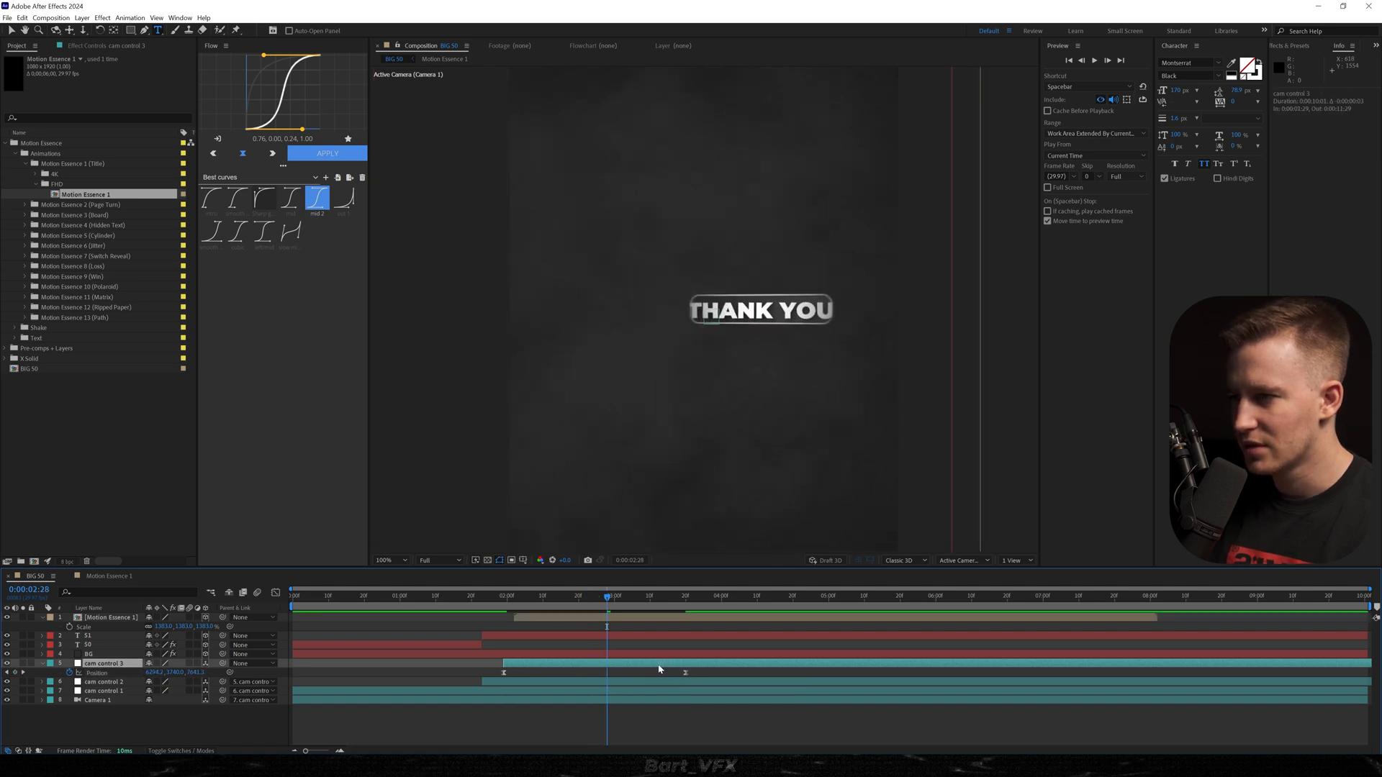
drag(481, 598, 428, 598)
key(space)
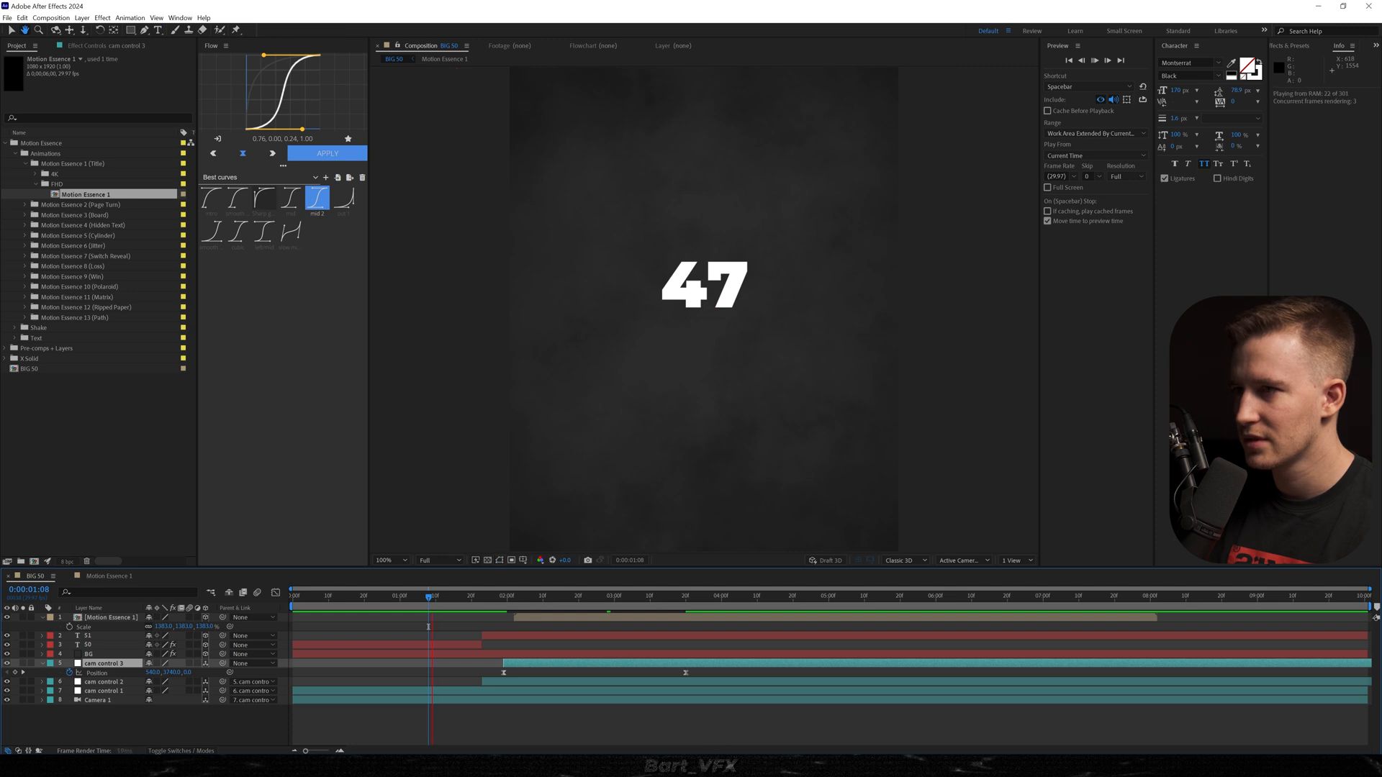
key(space)
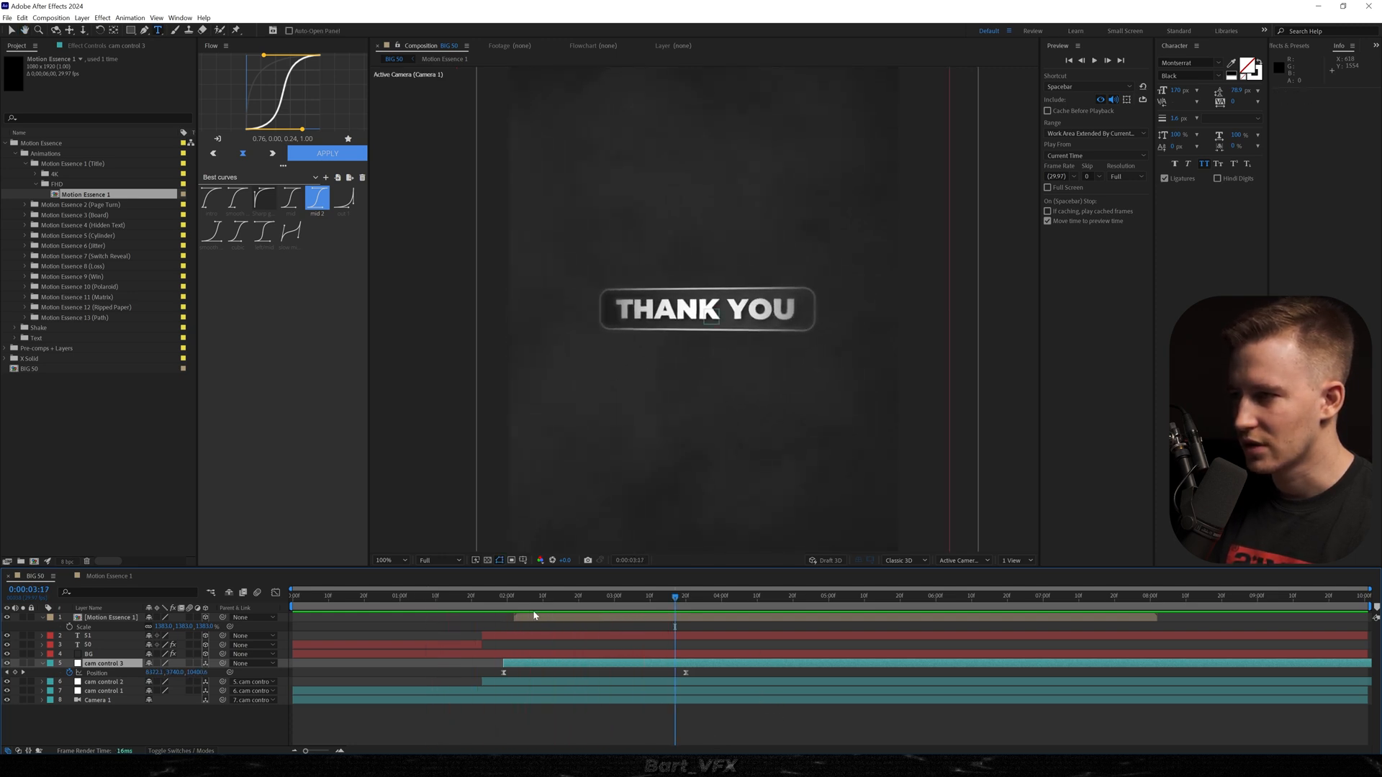
Start the Motion Essence 1 title slightly later, sharpen the peak of cam control 3's Position speed graph and preview.
drag(531, 619, 559, 618)
click(467, 598)
drag(464, 670, 811, 696)
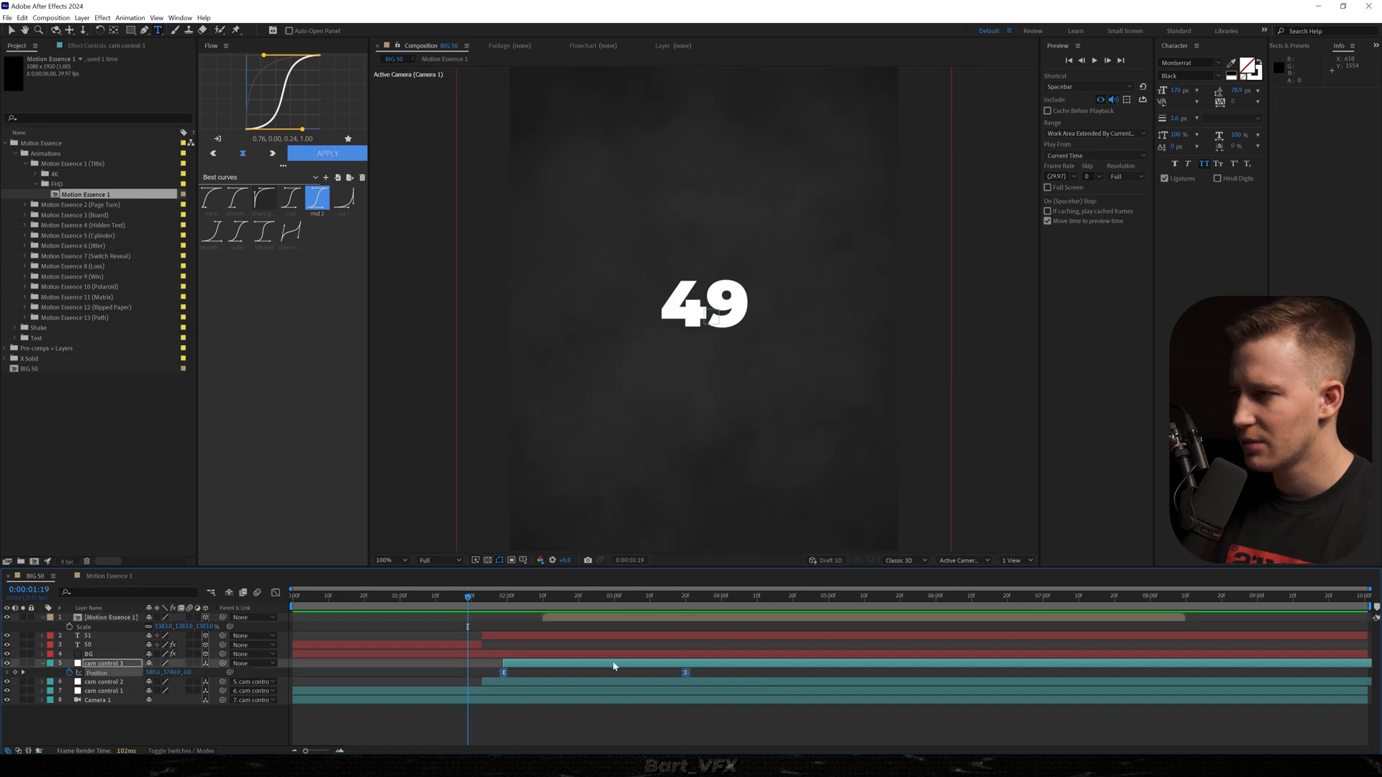
key(shift+F3)
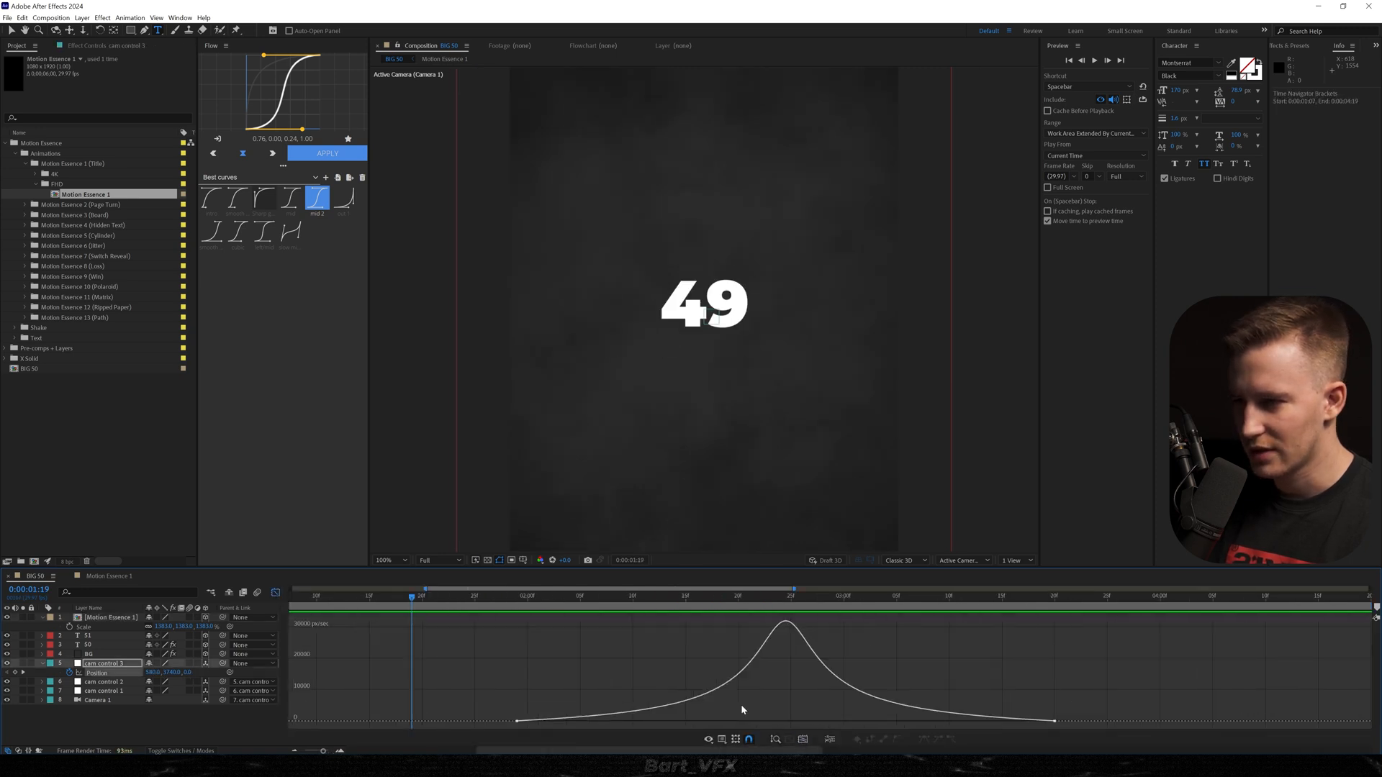
drag(611, 721, 582, 721)
key(space)
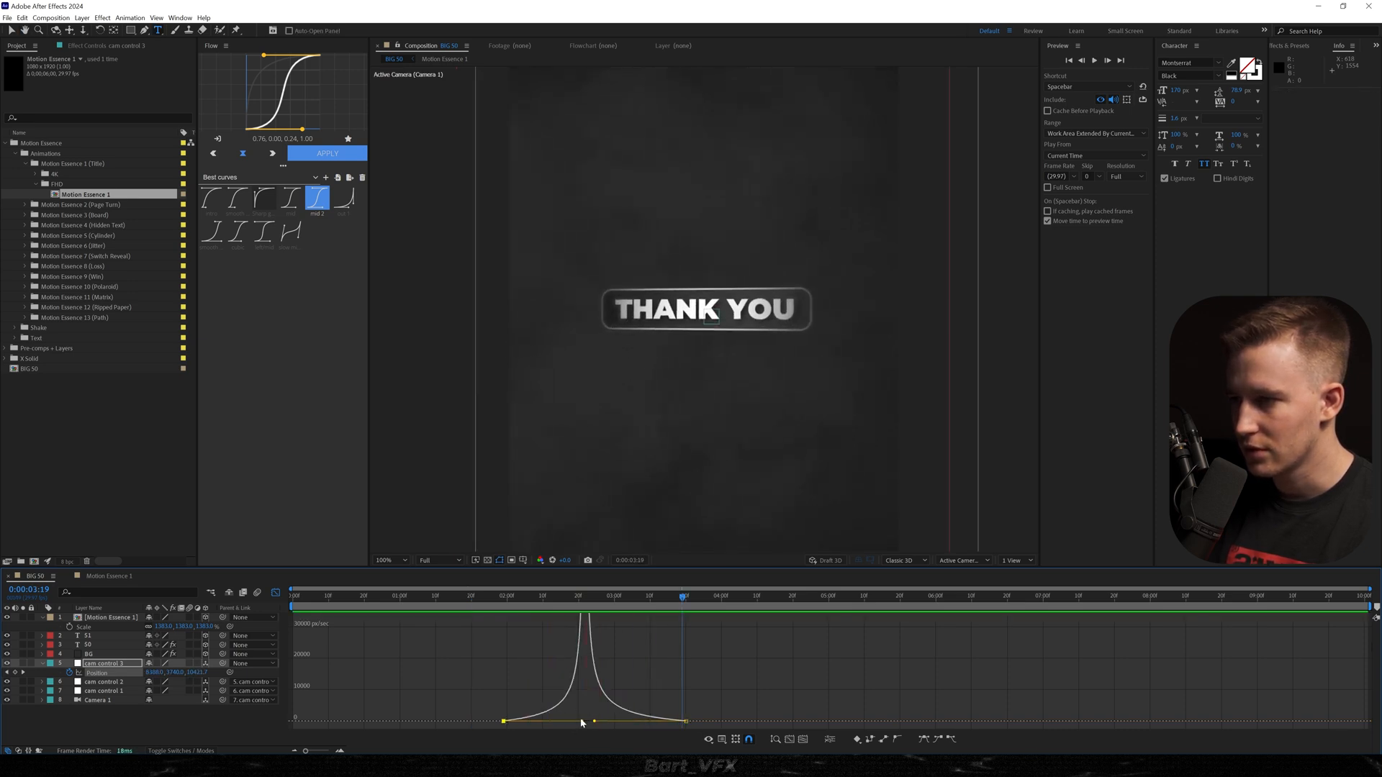
key(space)
Shift the peak of cam control 3's speed graph slightly later, preview the move and close the graph editor.
drag(599, 720, 606, 720)
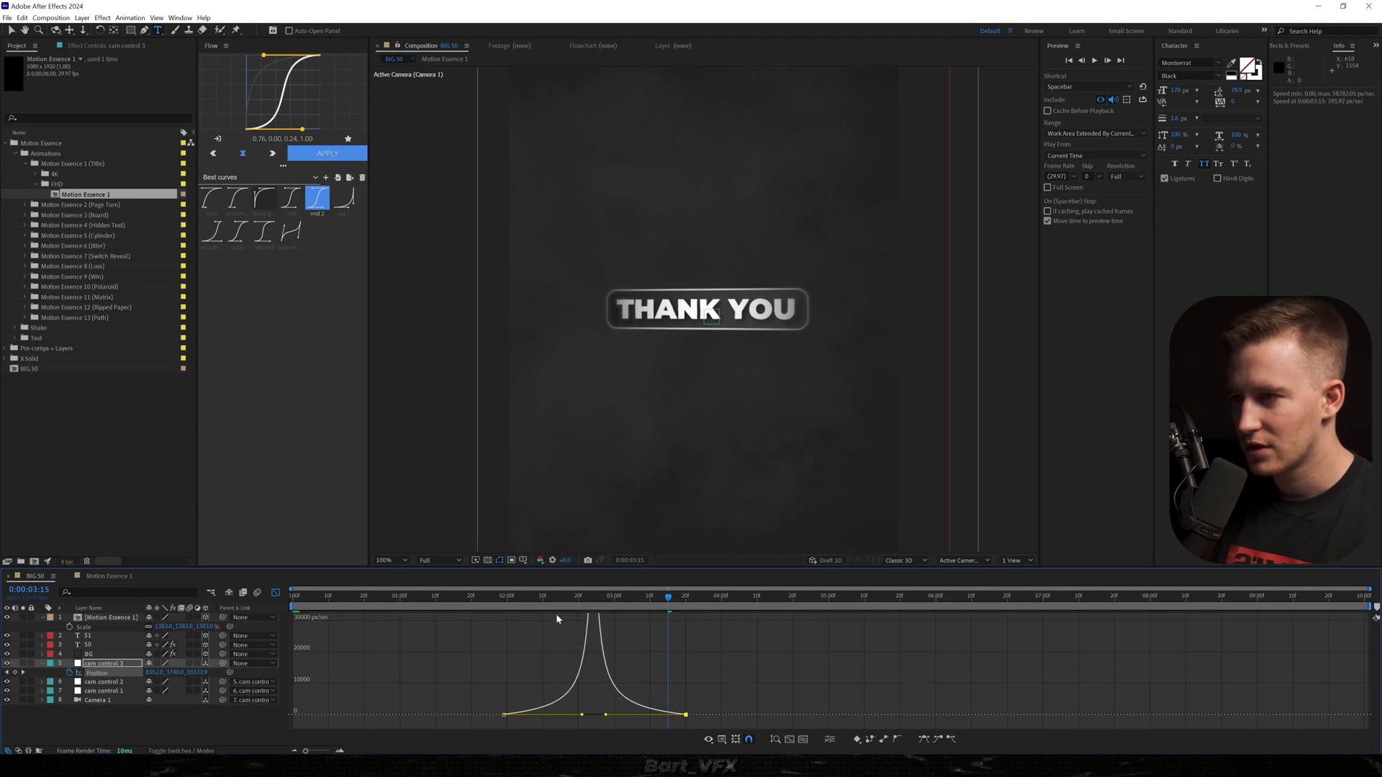
drag(538, 600, 520, 604)
key(space)
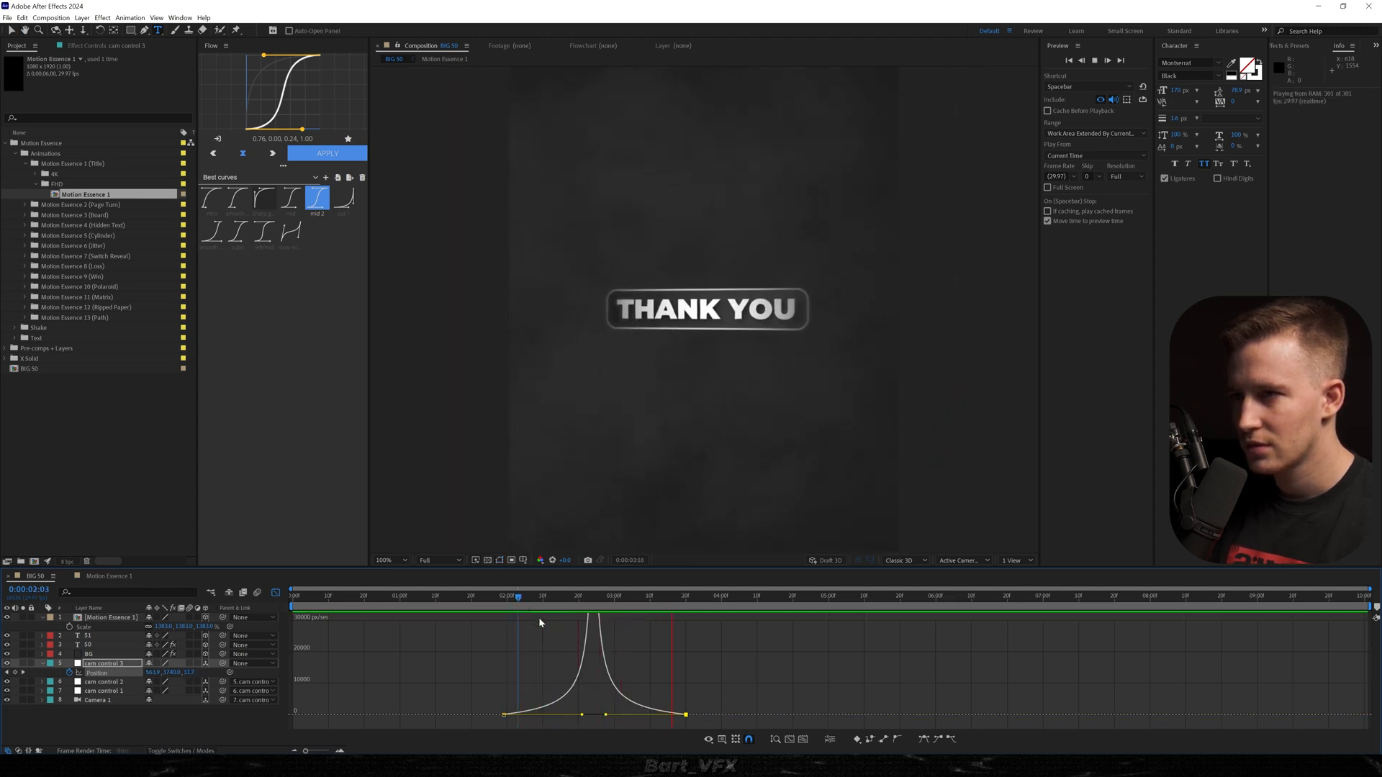
key(space)
key(shift+F3)
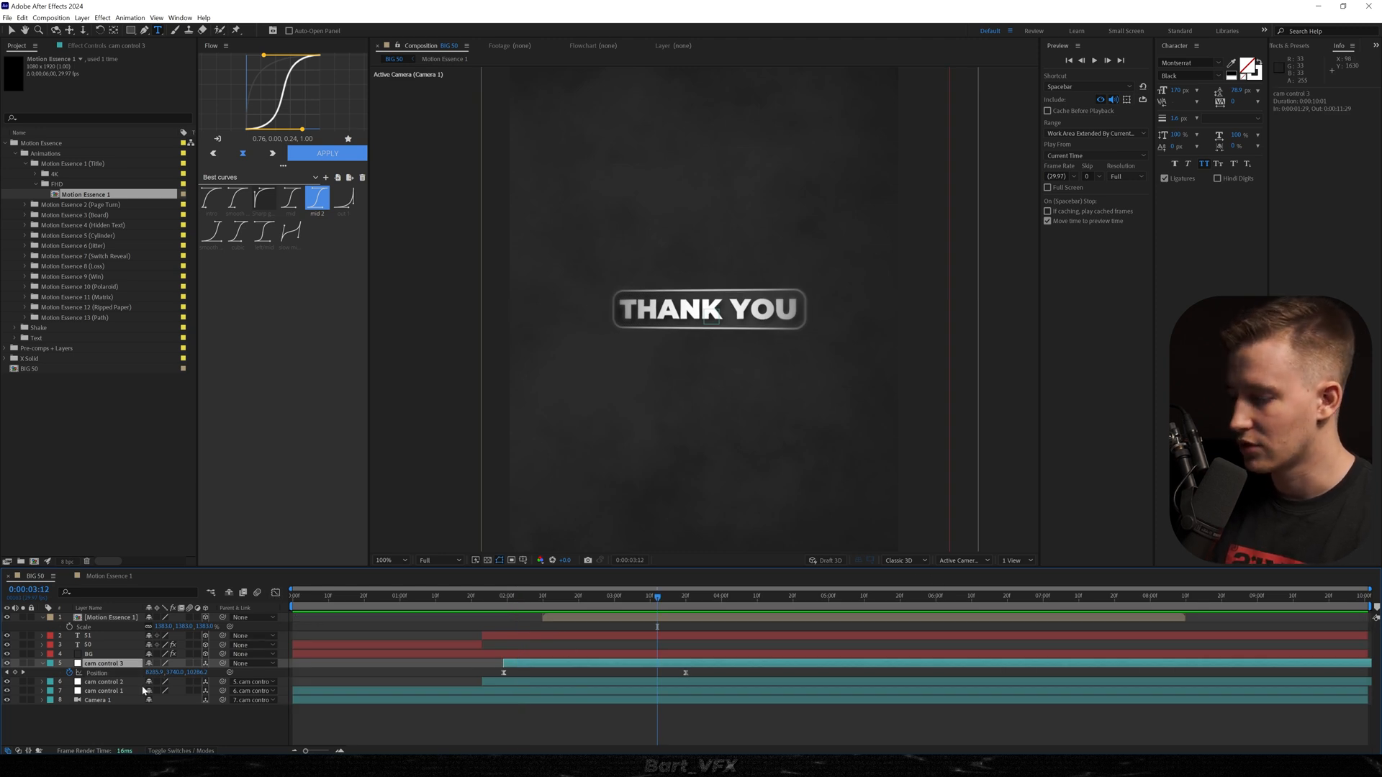
Duplicate cam control 3 as cam control 4, delete the copy's end Position keyframe and parent cam control 3 to cam control 4.
key(ctrl+d)
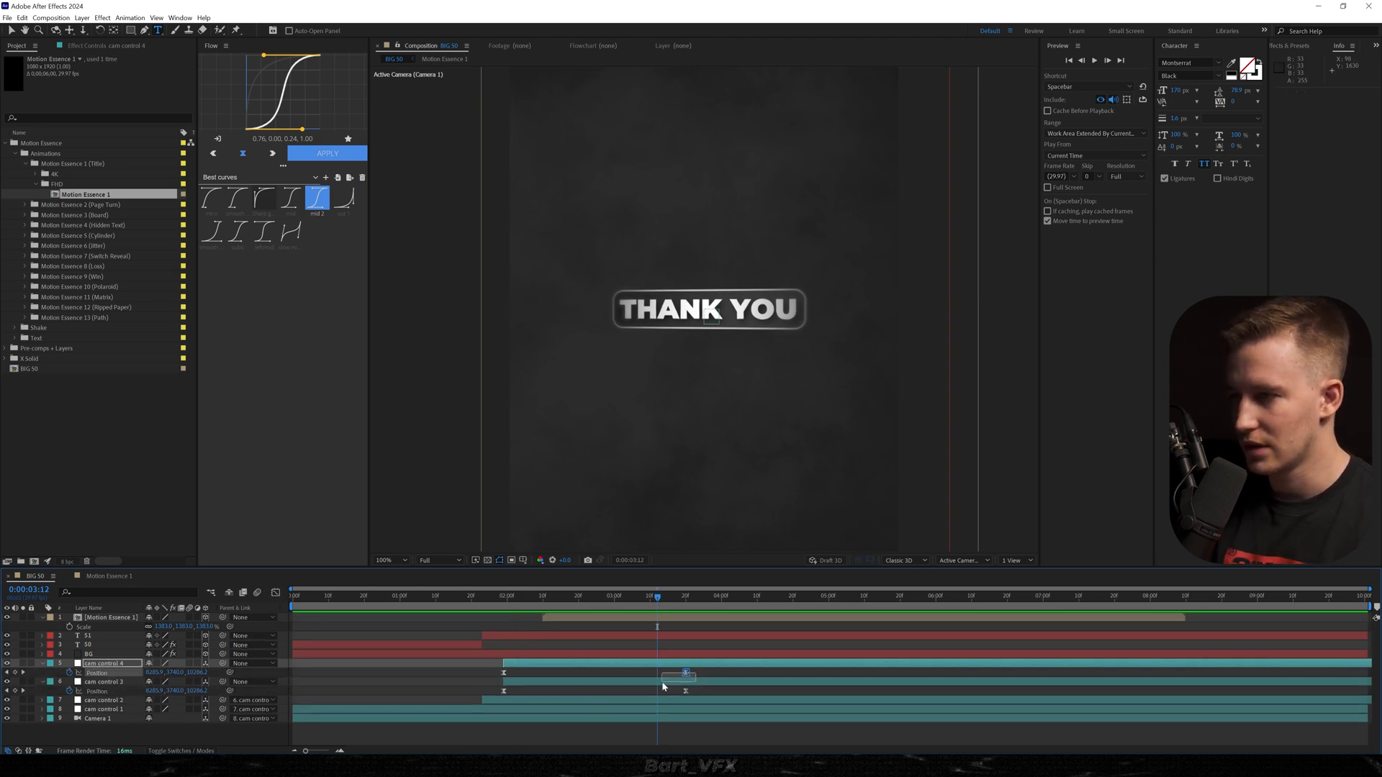
drag(662, 682, 661, 683)
key(Delete)
drag(223, 683, 107, 665)
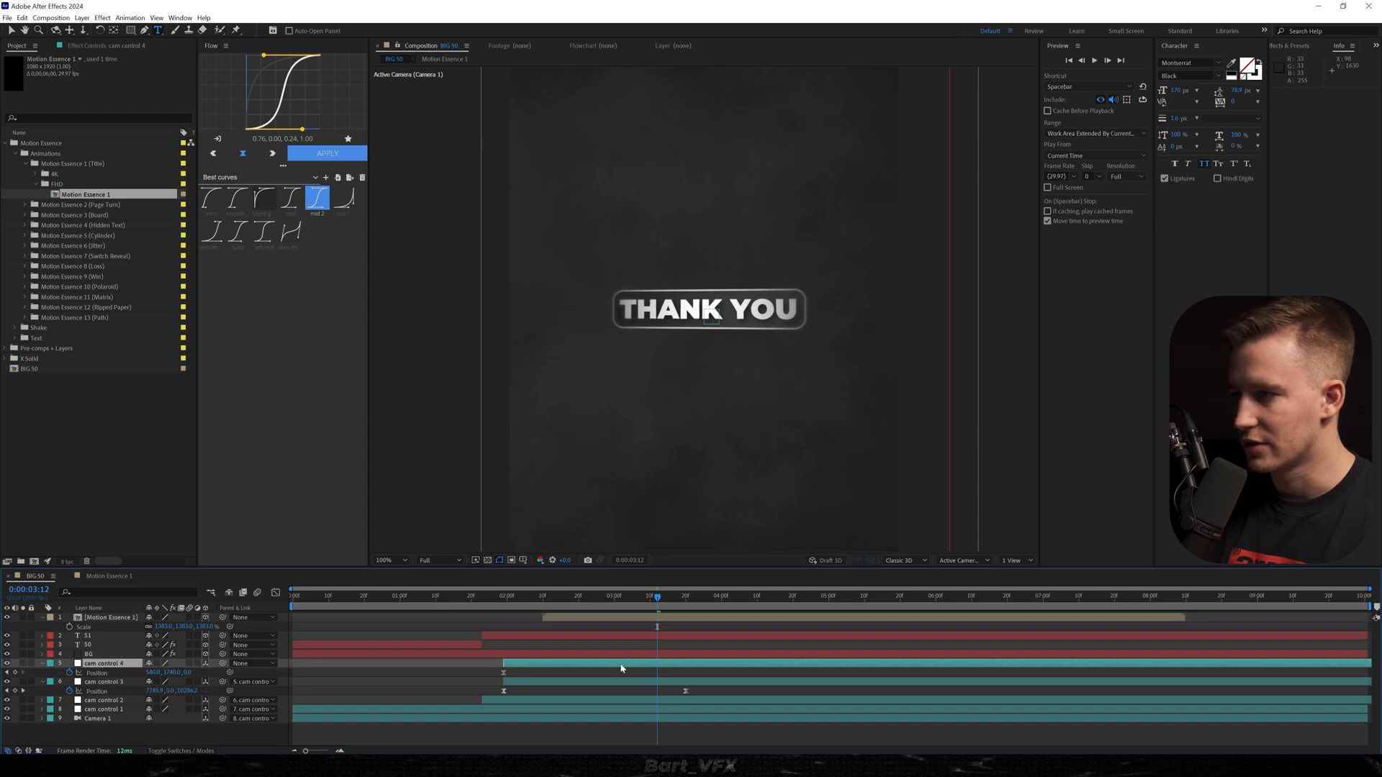
Keyframe a higher Y Position on cam control 4, shift its timing to begin at about 0:00:03:00 and apply the mid 2 curve.
drag(678, 596, 800, 596)
drag(171, 672, 1066, 545)
drag(841, 680, 524, 666)
click(329, 154)
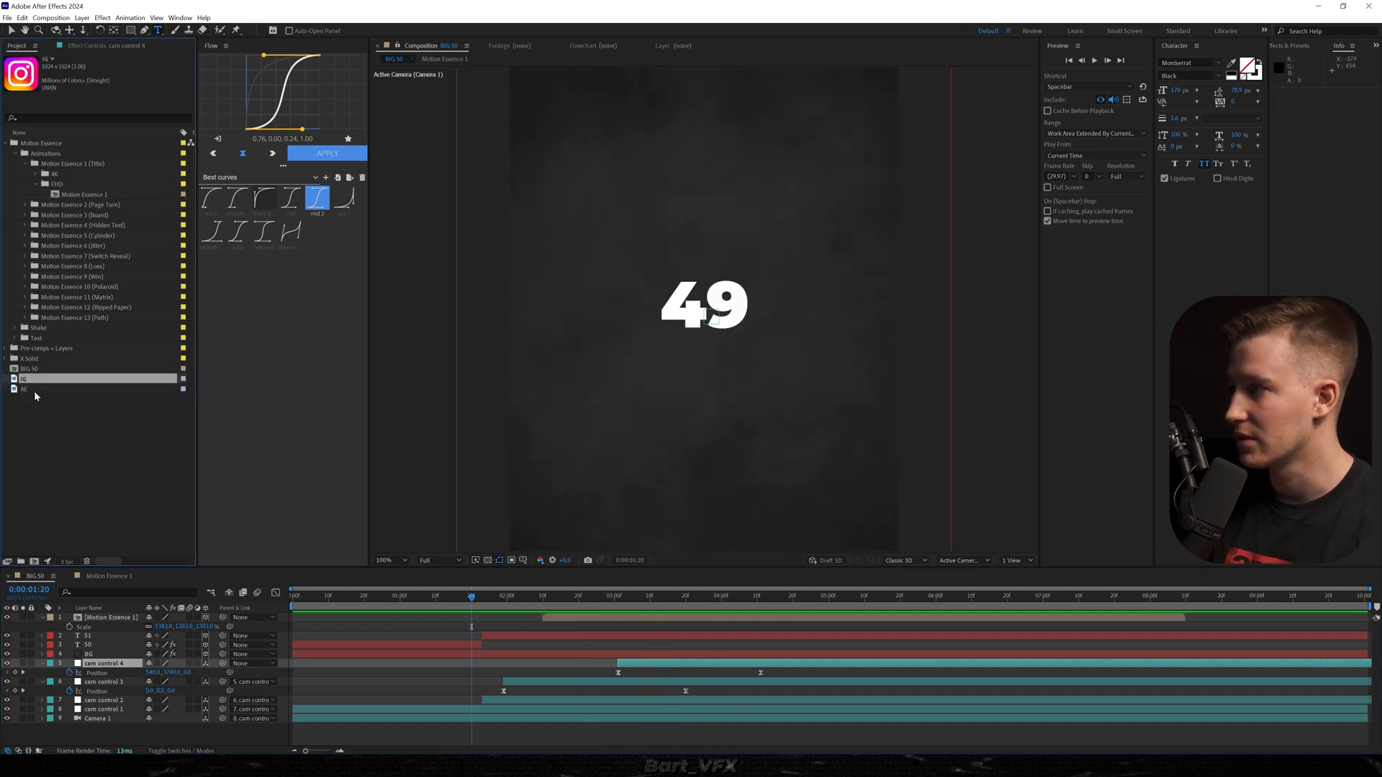
Add the IG and AE logo images below the Motion Essence 1 layer and scale them to about 25% and 12%.
shift+click(33, 391)
drag(33, 391, 363, 616)
click(360, 623)
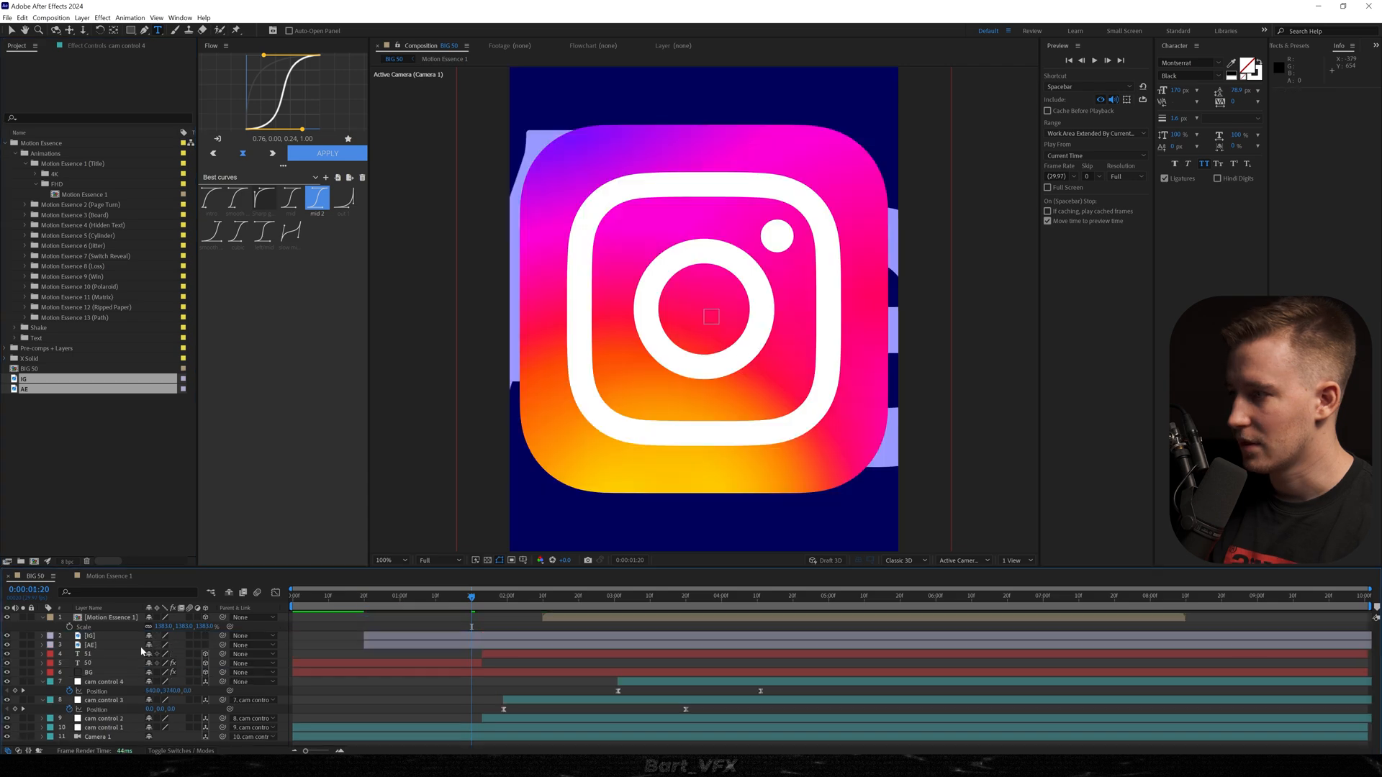
click(103, 645)
key(s)
drag(174, 654, 162, 654)
drag(167, 645, 108, 670)
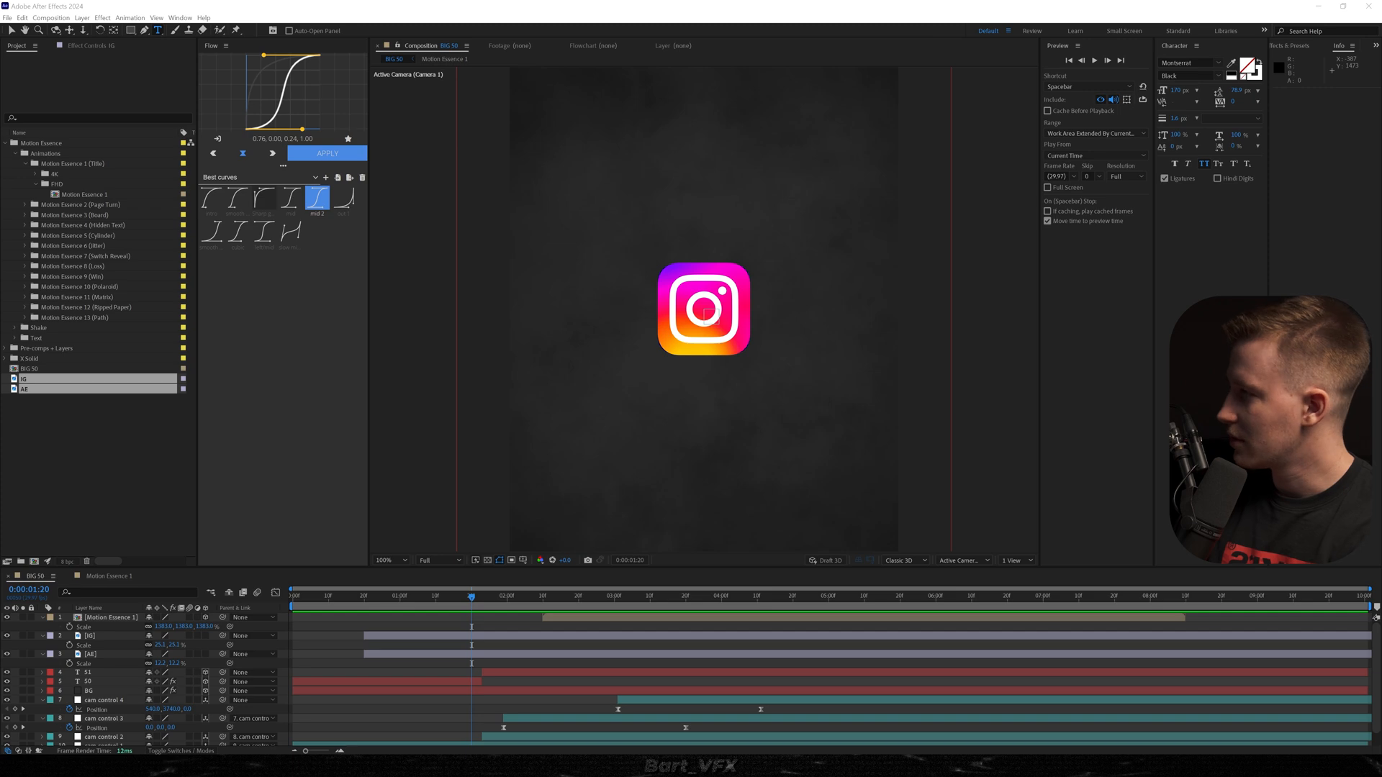
Add yt.png, mask it to just the play icon, then scale it down and move it to the composition's centre.
drag(0, 648, 586, 654)
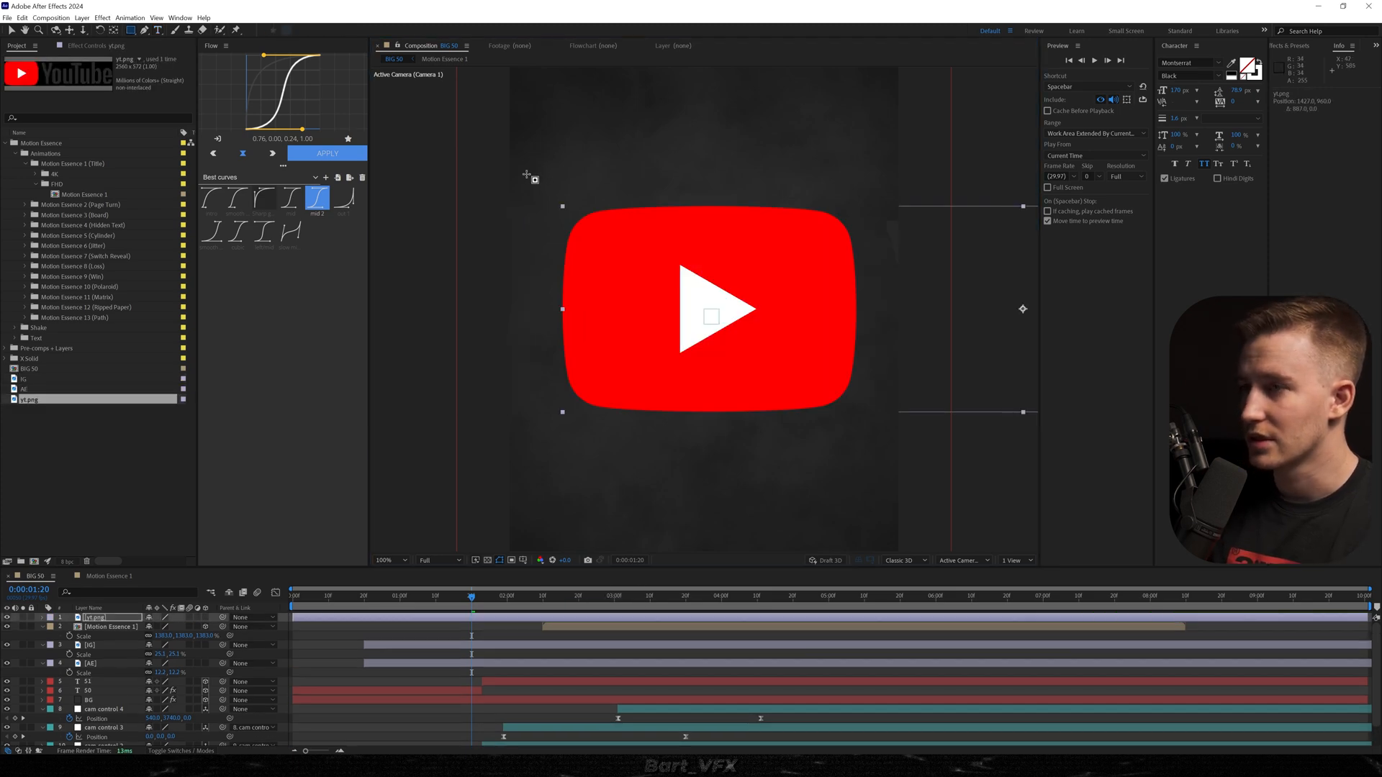
drag(526, 174, 881, 444)
key(s)
mouse_move(165, 629)
mouse_down()
mouse_move(130, 632)
mouse_move(141, 632)
mouse_up()
key(v)
drag(879, 321, 690, 321)
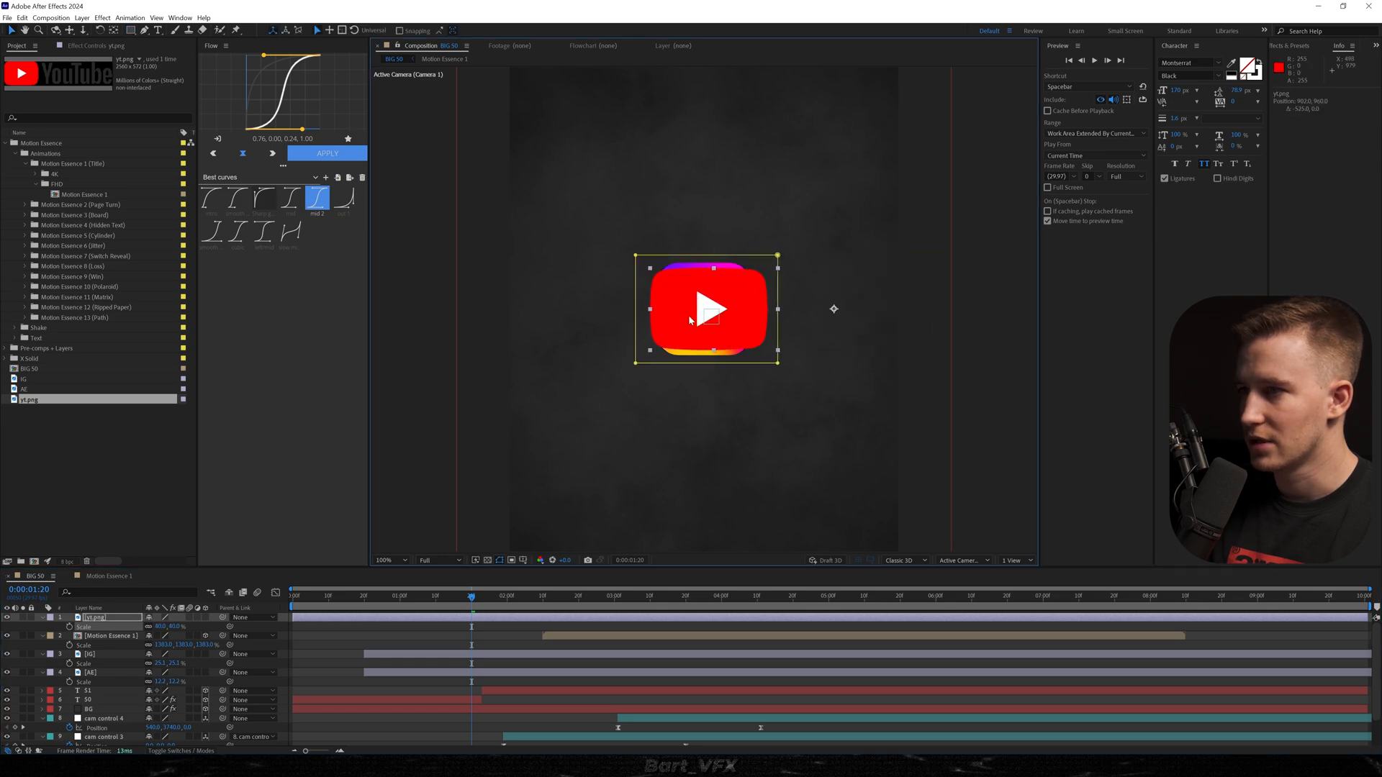
Pre-compose the masked yt.png layer as YT.
right_click(351, 617)
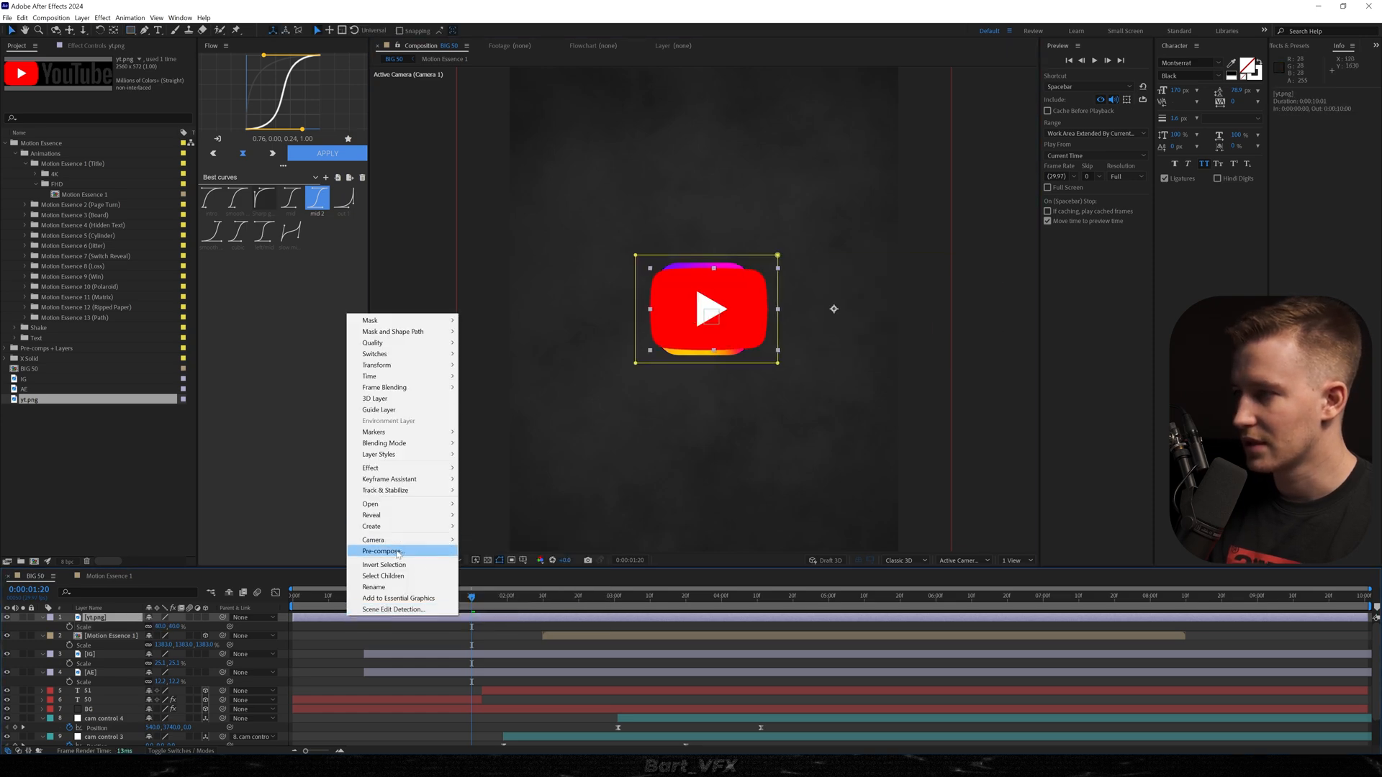
click(385, 551)
text(YT)
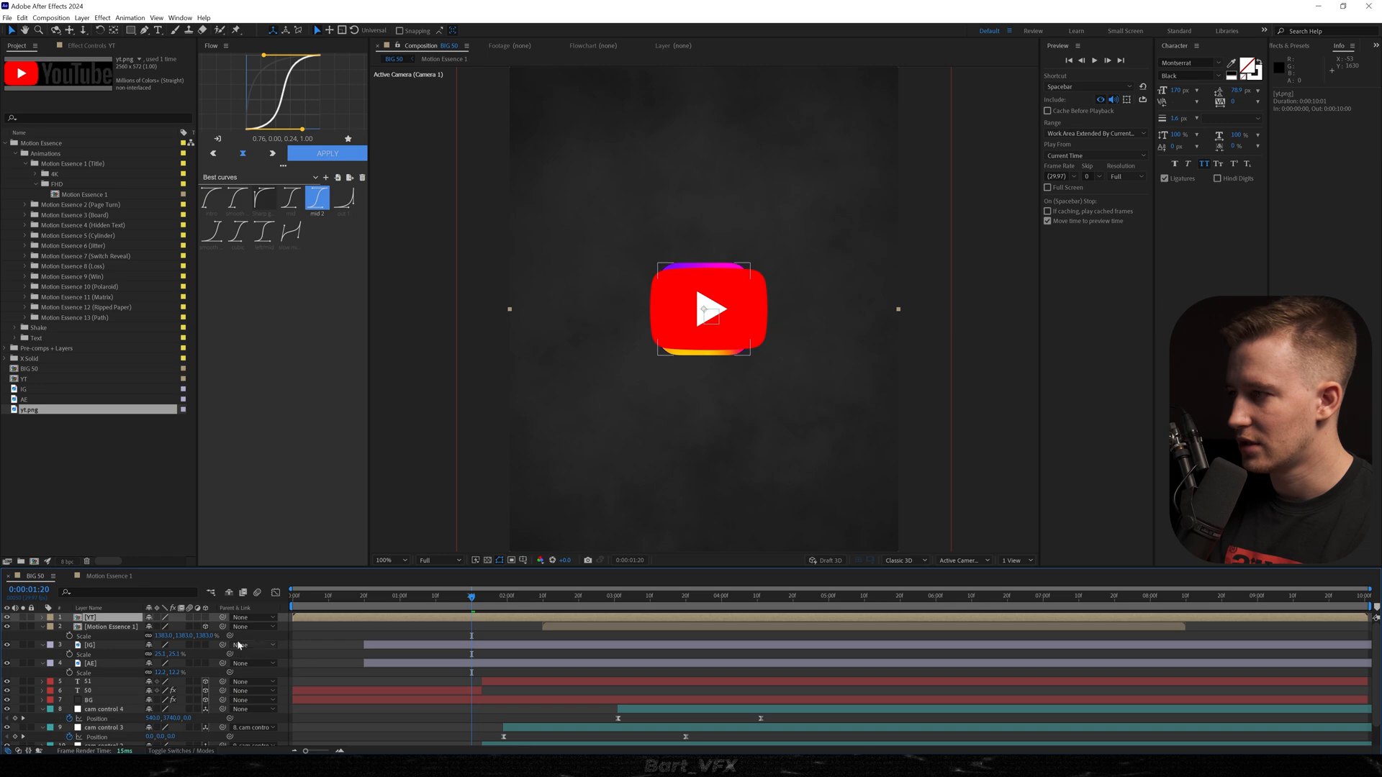
Extend the IG and AE image layers to the composition's start and pre-compose them as IG and AE.
click(89, 646)
drag(365, 665, 270, 659)
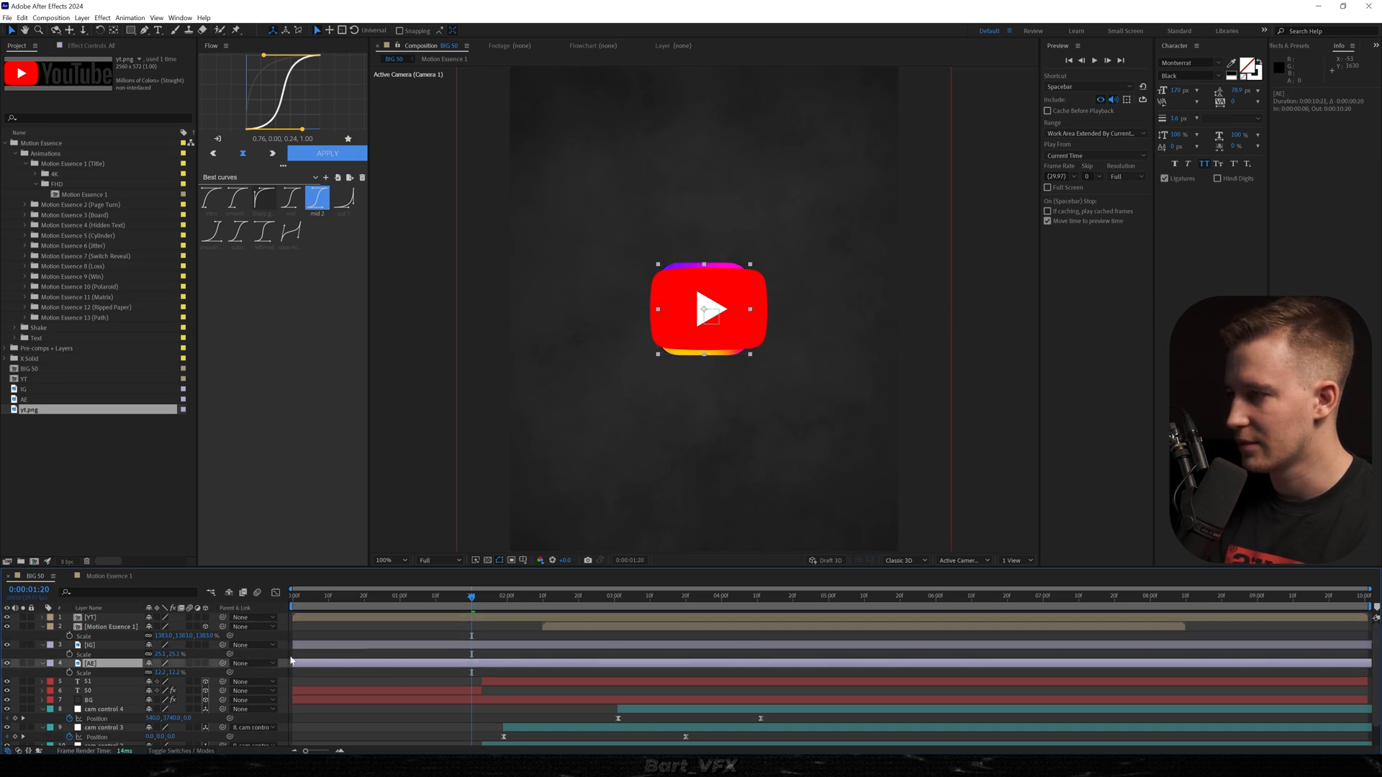
right_click(331, 659)
click(381, 582)
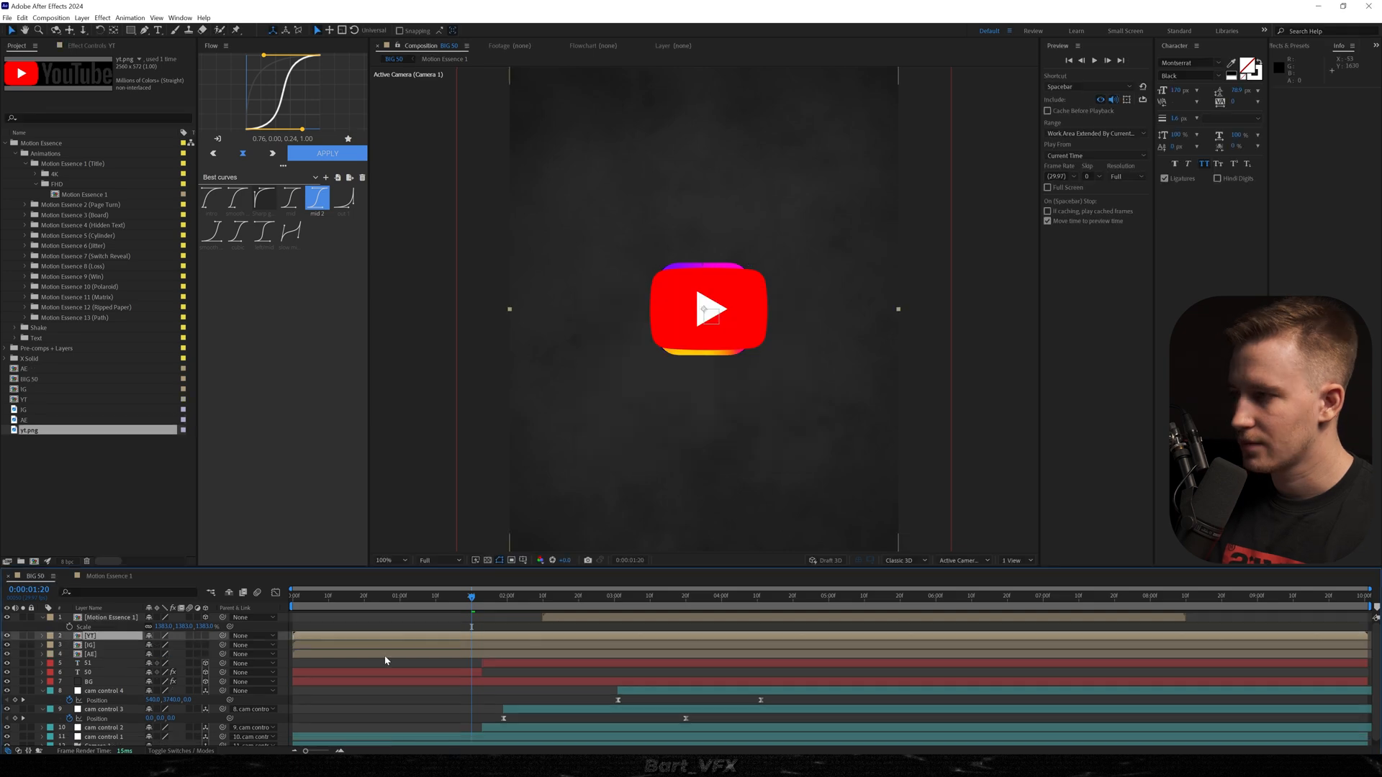
shift+click(366, 654)
Start the YT, IG and AE layers at 0:00:01:23, make them 3D and place them below the 50 text layer.
drag(352, 648, 515, 657)
drag(525, 657, 535, 657)
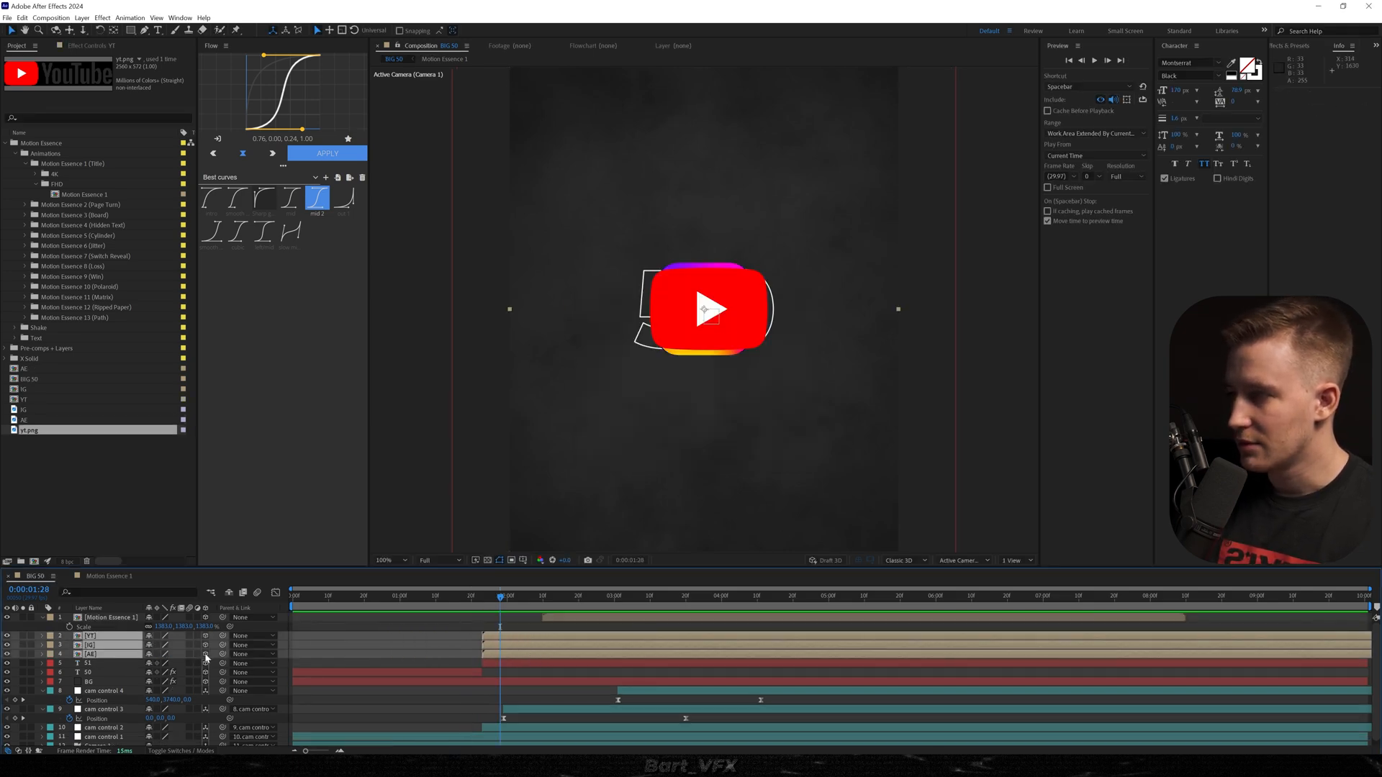
drag(90, 652, 91, 676)
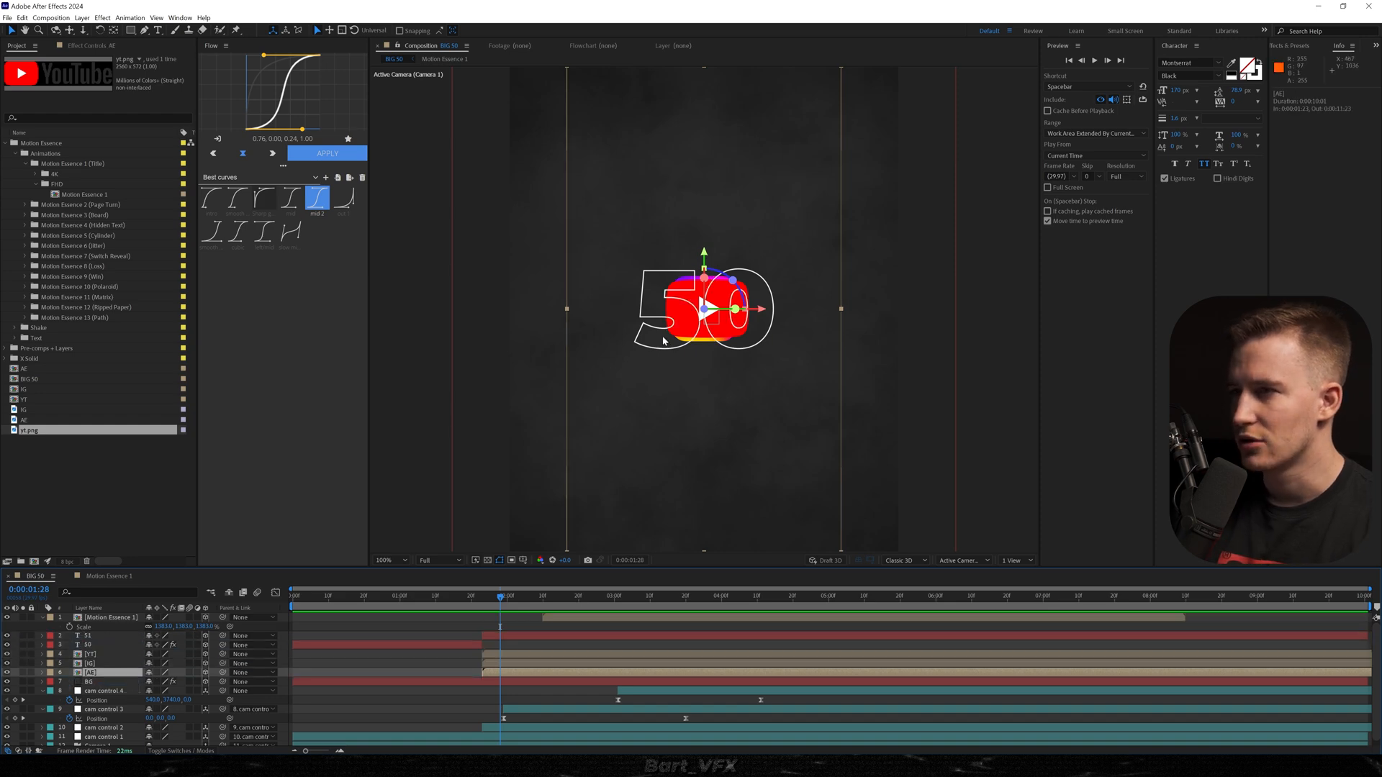
Spread the logos around the YT layer: move the AE layer up and to its left, and the IG layer down and to its right.
click(100, 664)
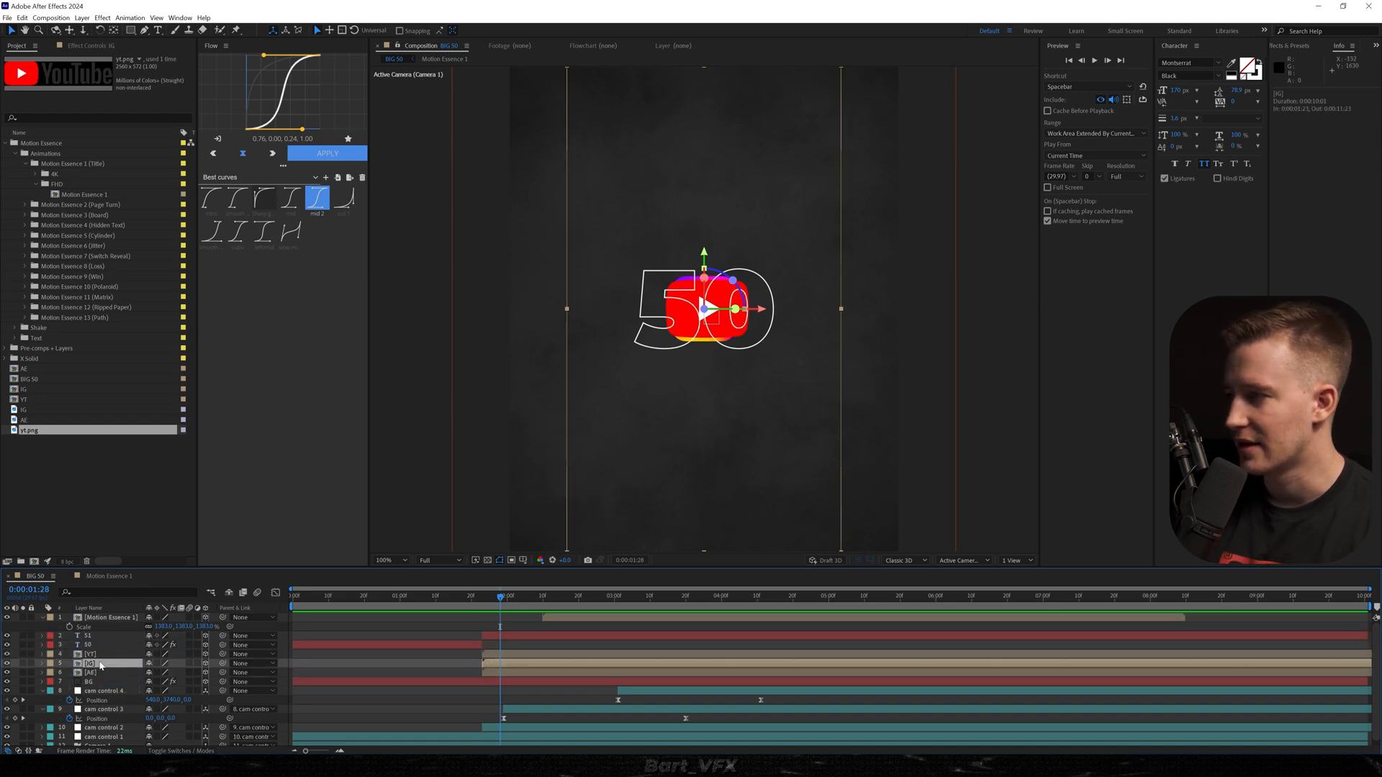
click(96, 654)
click(92, 673)
drag(720, 343, 649, 200)
click(97, 663)
drag(672, 346, 751, 508)
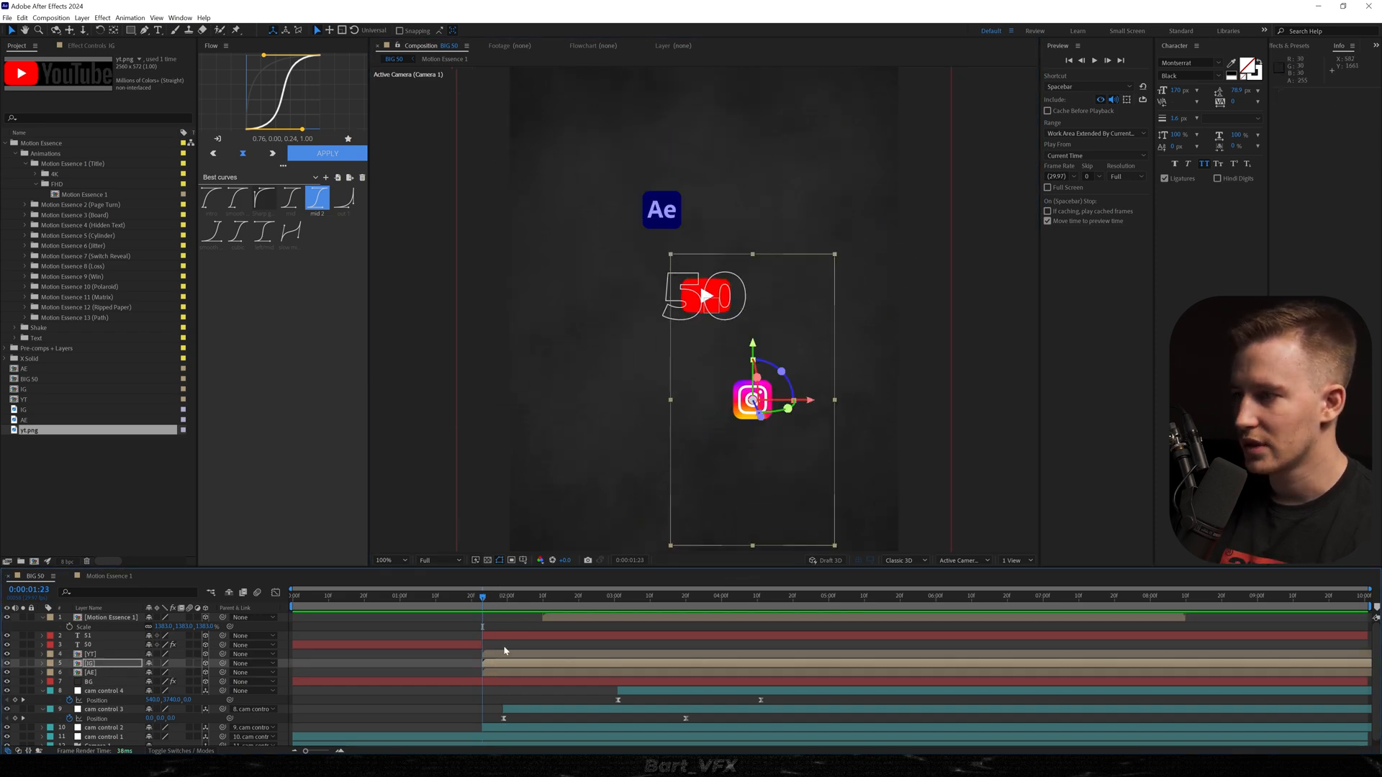
Add position keyframes to the YT, IG and AE layers at 0:00:01:23.
click(504, 654)
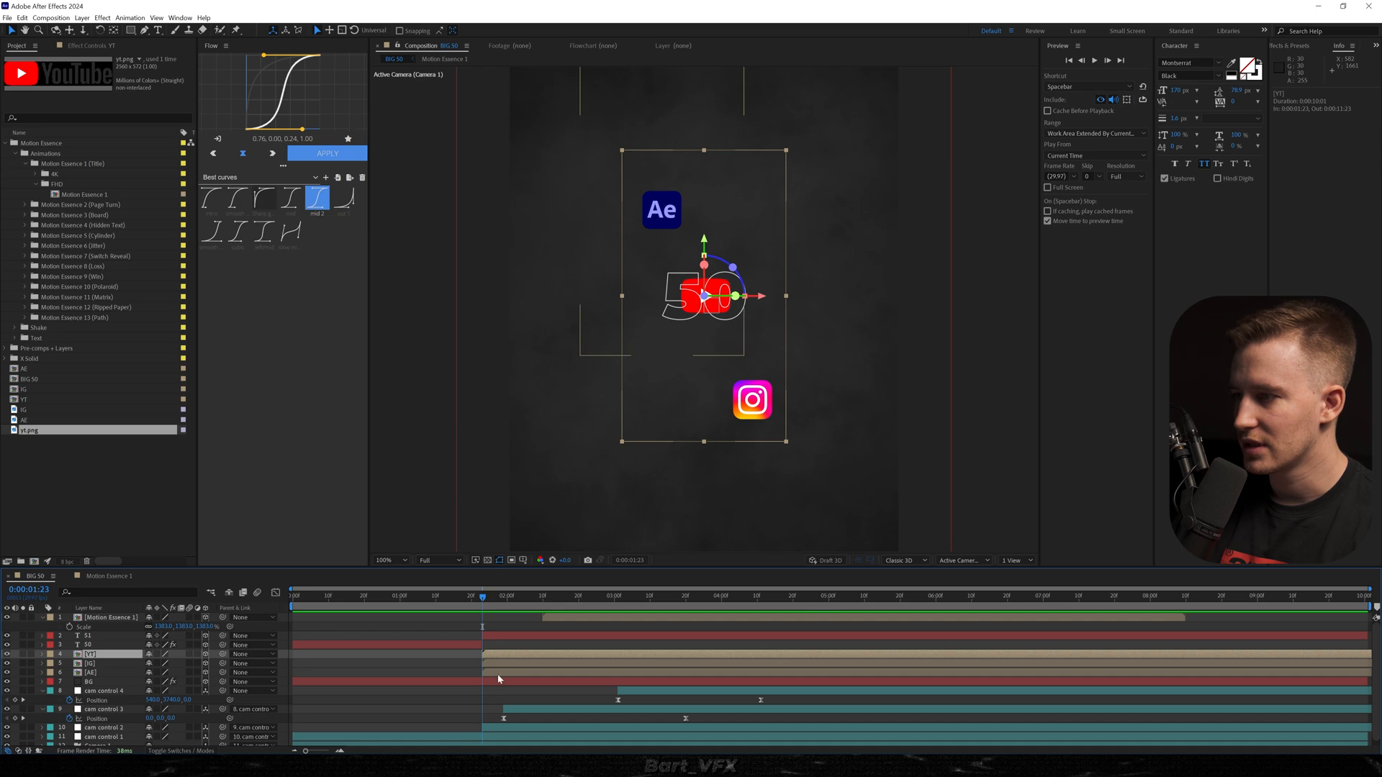
shift+click(495, 674)
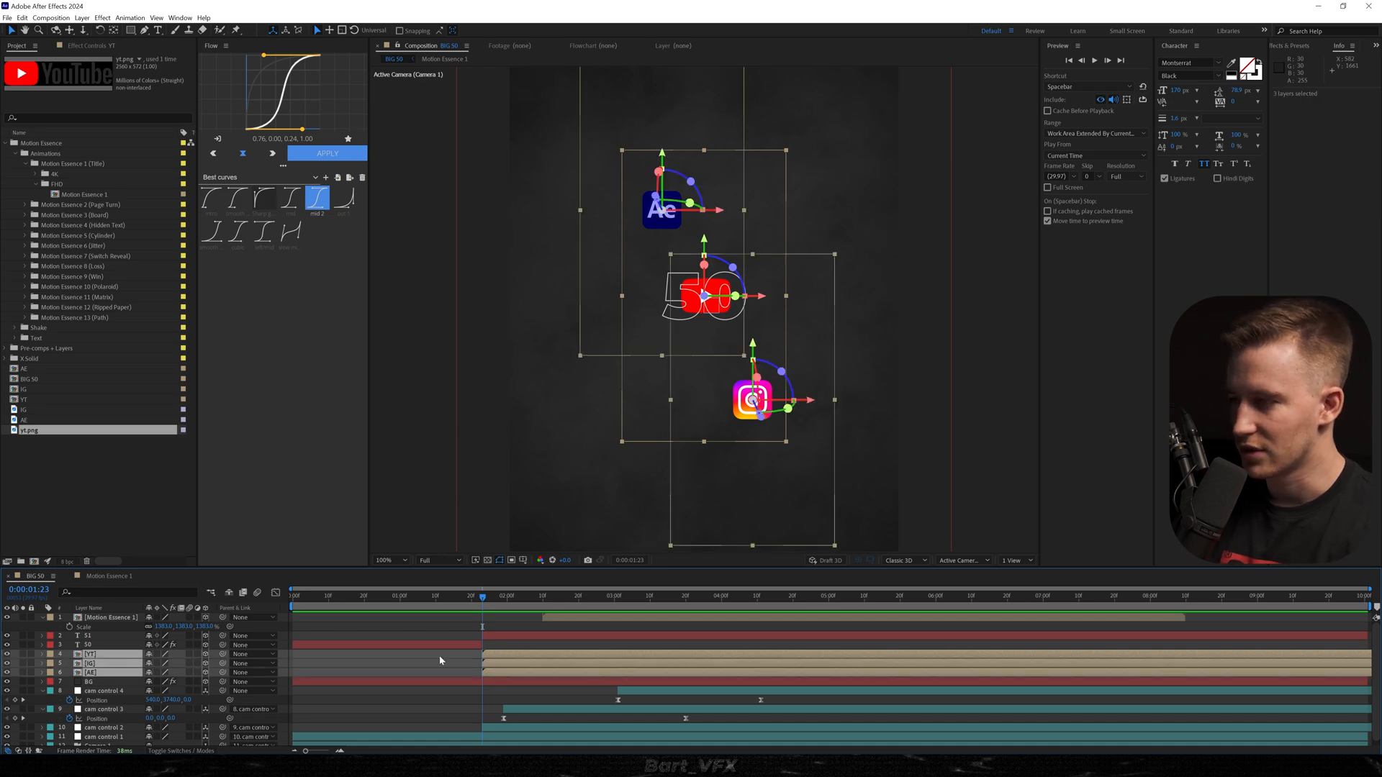
key(alt+shift+p)
In a two-view layout, push the YT, IG and AE layers back to 751 on Z at 0:00:01:23 and scale them up.
click(1015, 560)
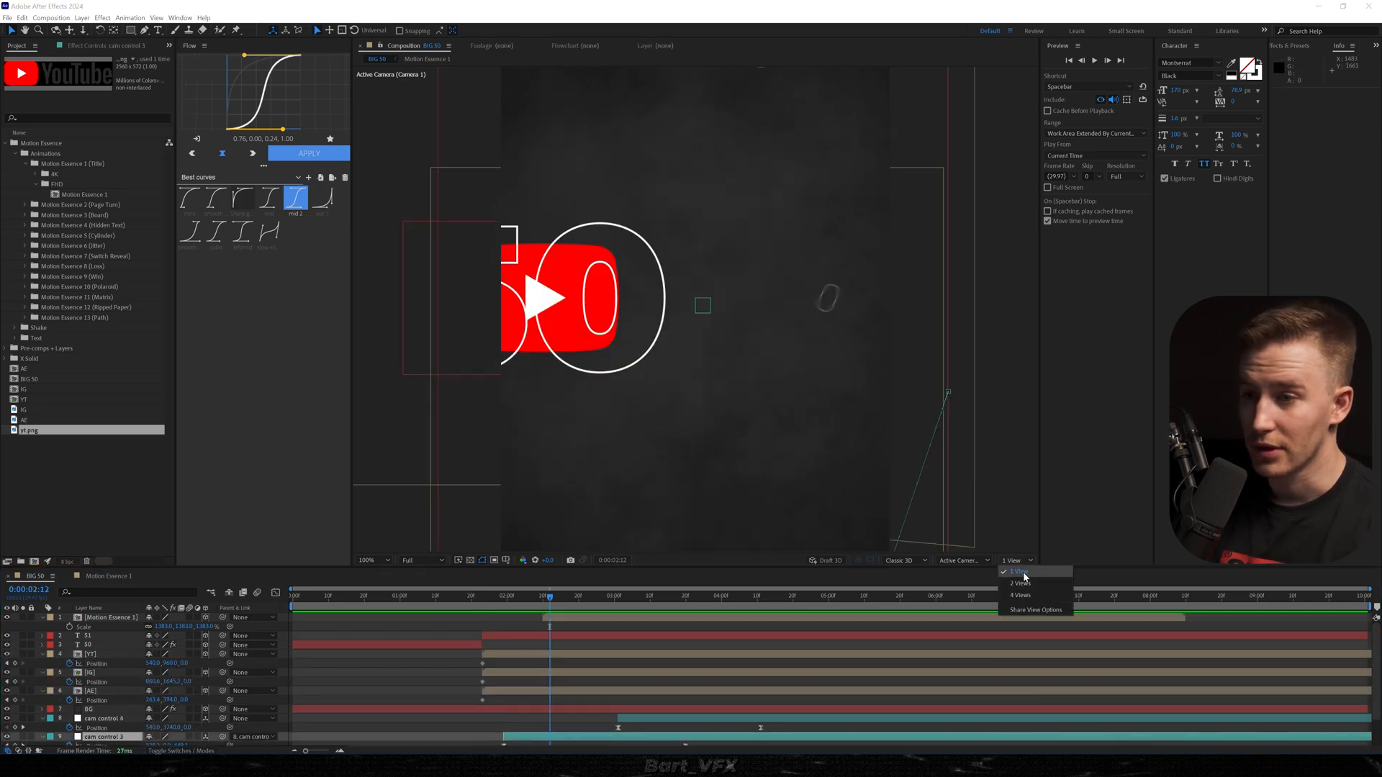
click(1037, 584)
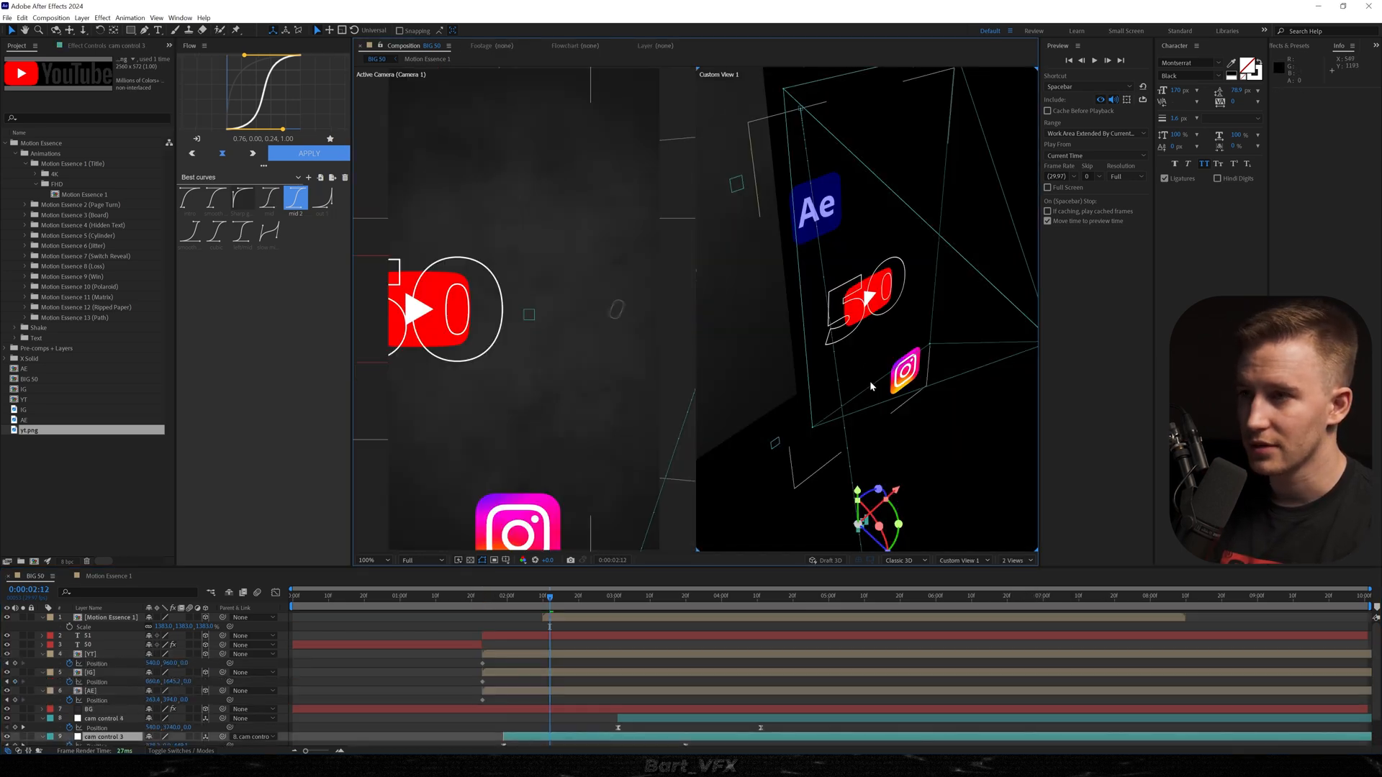
drag(862, 377, 907, 389)
drag(104, 660, 229, 705)
drag(511, 598, 482, 599)
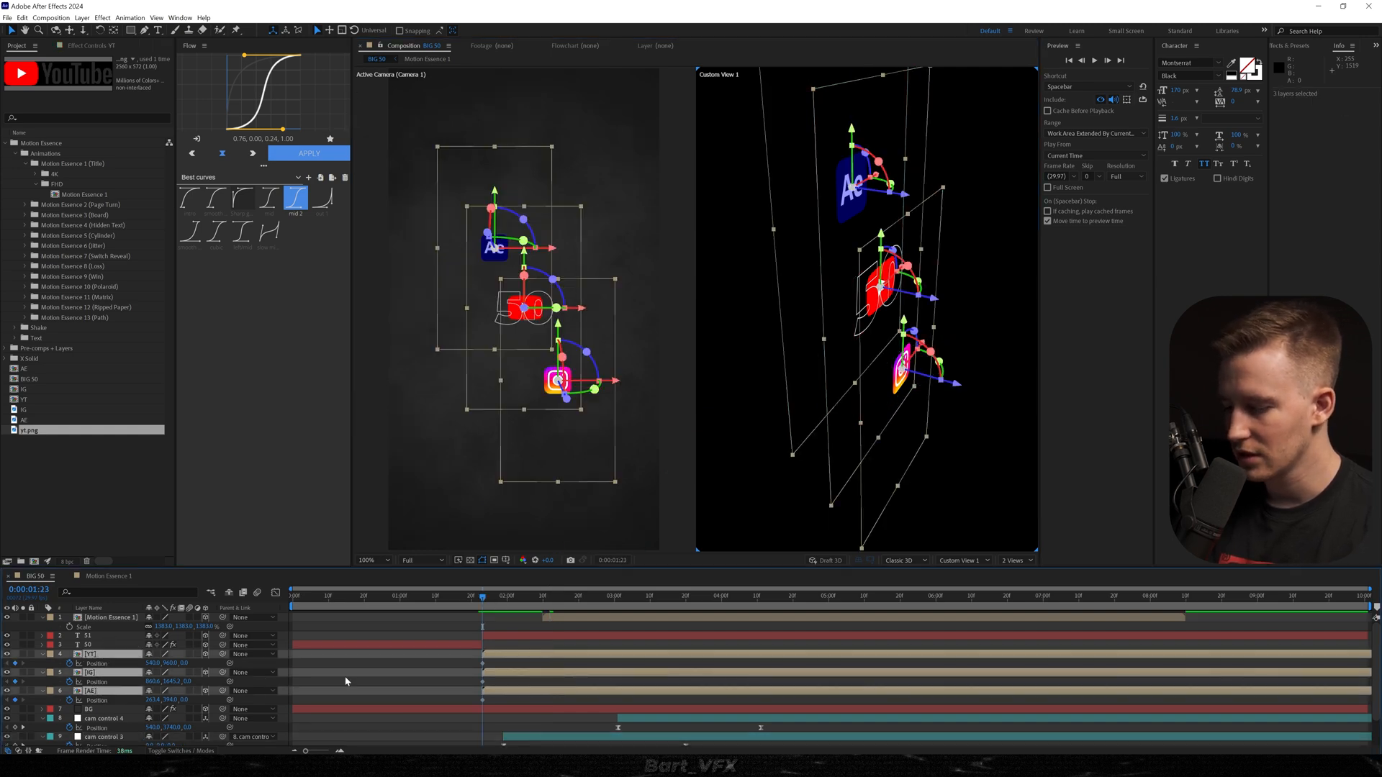
key(ctrl+s)
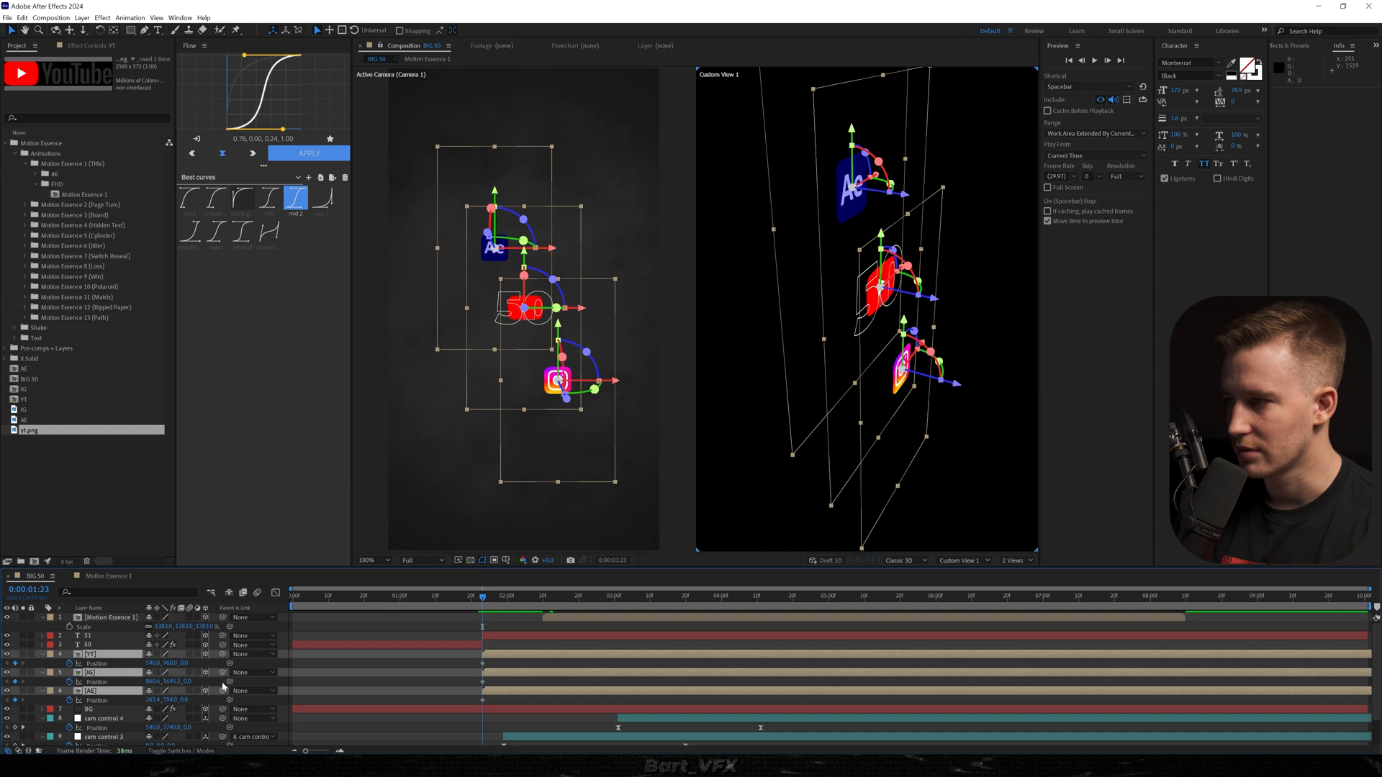
drag(187, 683, 510, 692)
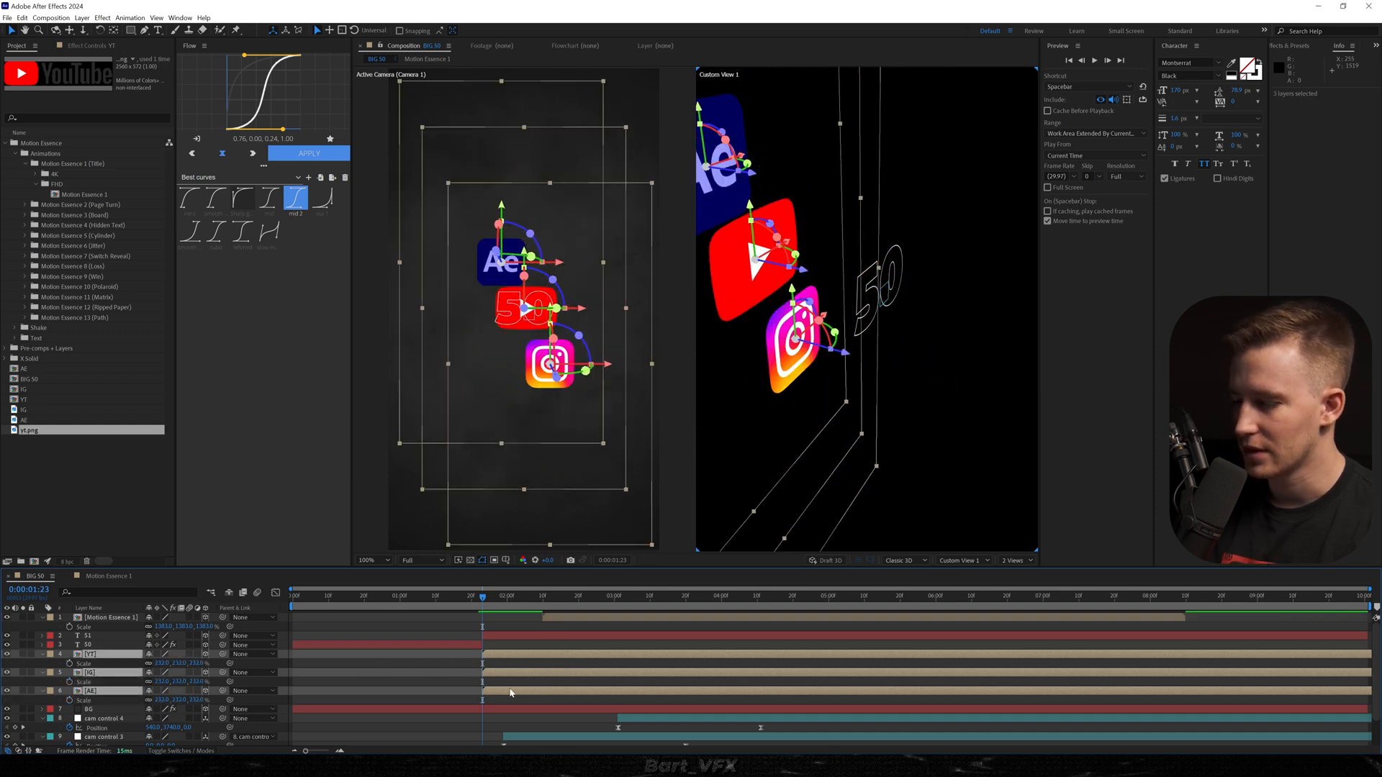
Stack IG and AE behind YT in their first keyframes, and a few frames further on keyframe AE at upper left and IG at lower right.
mouse_move(549, 364)
mouse_down()
mouse_move(515, 295)
mouse_move(536, 341)
mouse_up()
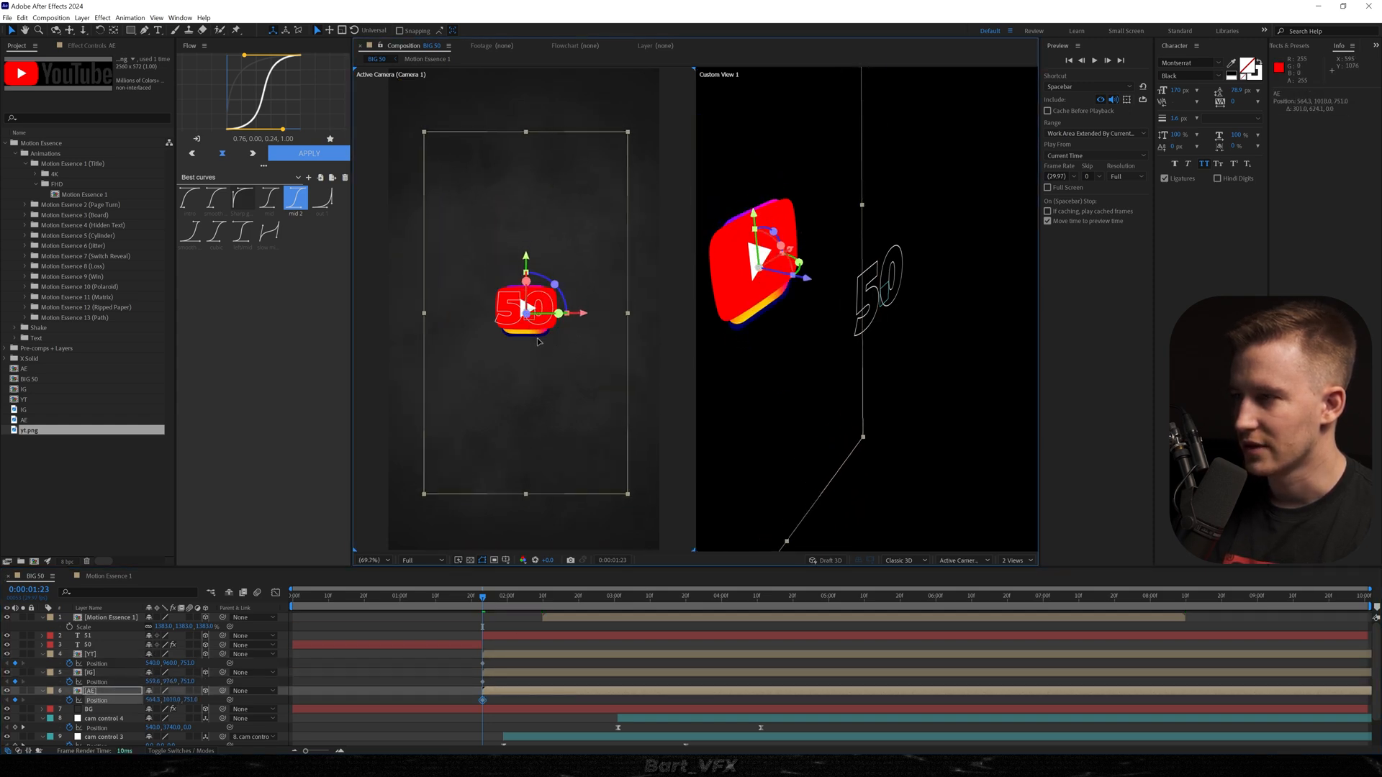
mouse_move(495, 599)
mouse_down()
mouse_move(564, 603)
mouse_move(519, 609)
mouse_up()
drag(546, 375, 463, 233)
drag(530, 342, 599, 481)
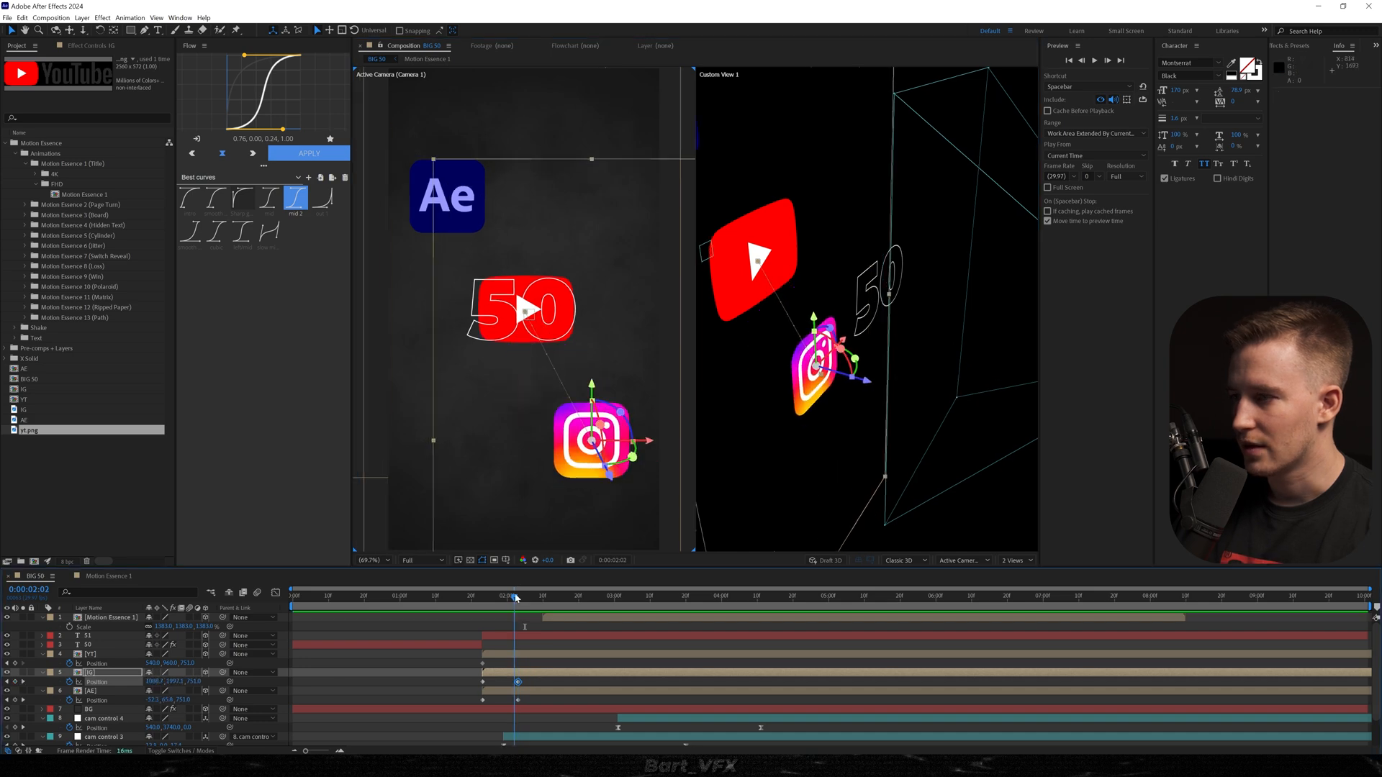
Keyframe the YT layer farther back along Z at the end of the spread and preview the logo animation.
click(90, 654)
drag(187, 664, 374, 654)
key(space)
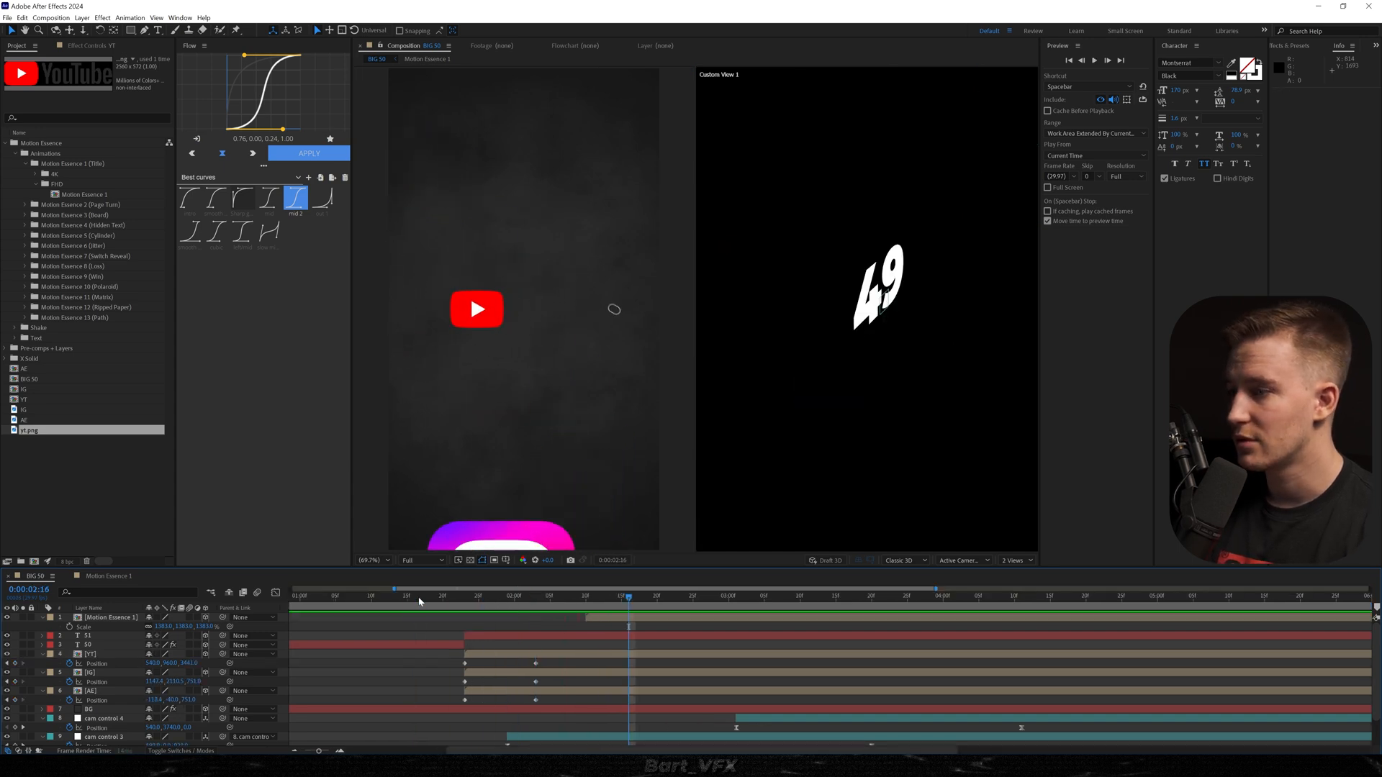
key(space)
Move the logos' ending position keyframes to 0:00:02:16 and apply the Sharp graph curve (0.00, 0.80, 0.24, 0.99) to their keyframes.
drag(525, 654, 618, 708)
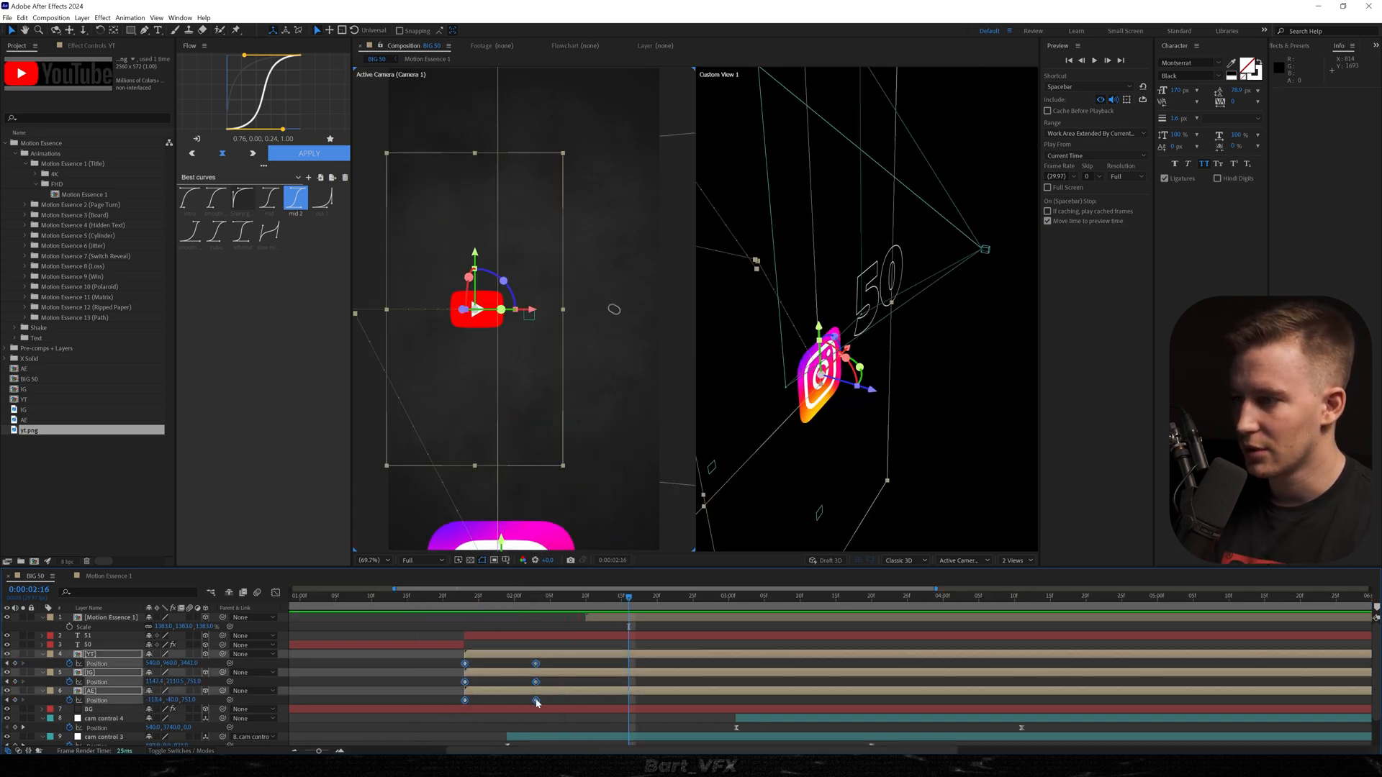
click(246, 210)
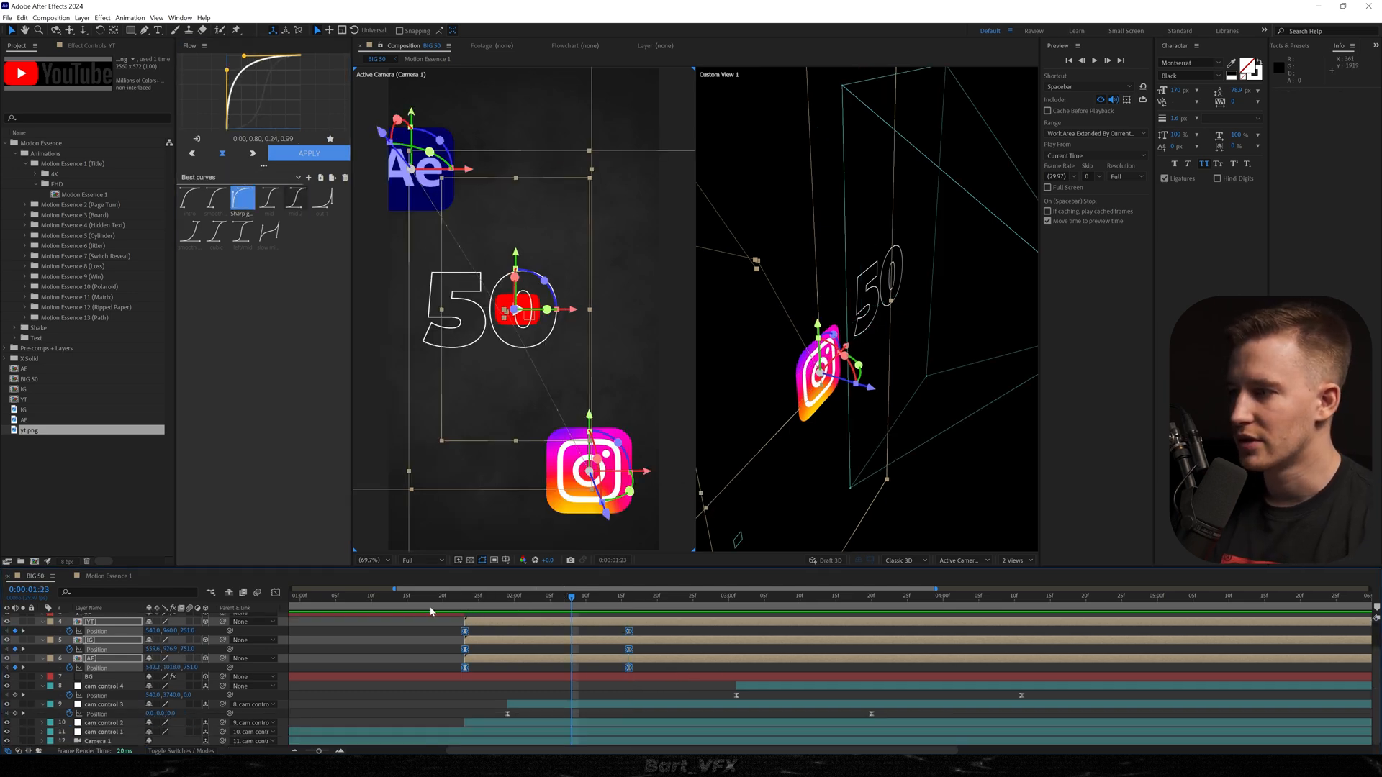
mouse_move(428, 597)
mouse_down()
mouse_move(289, 597)
mouse_move(430, 598)
mouse_up()
Collapse the keyframed properties of all layers and reveal the position of Camera 1.
key(ctrl+a)
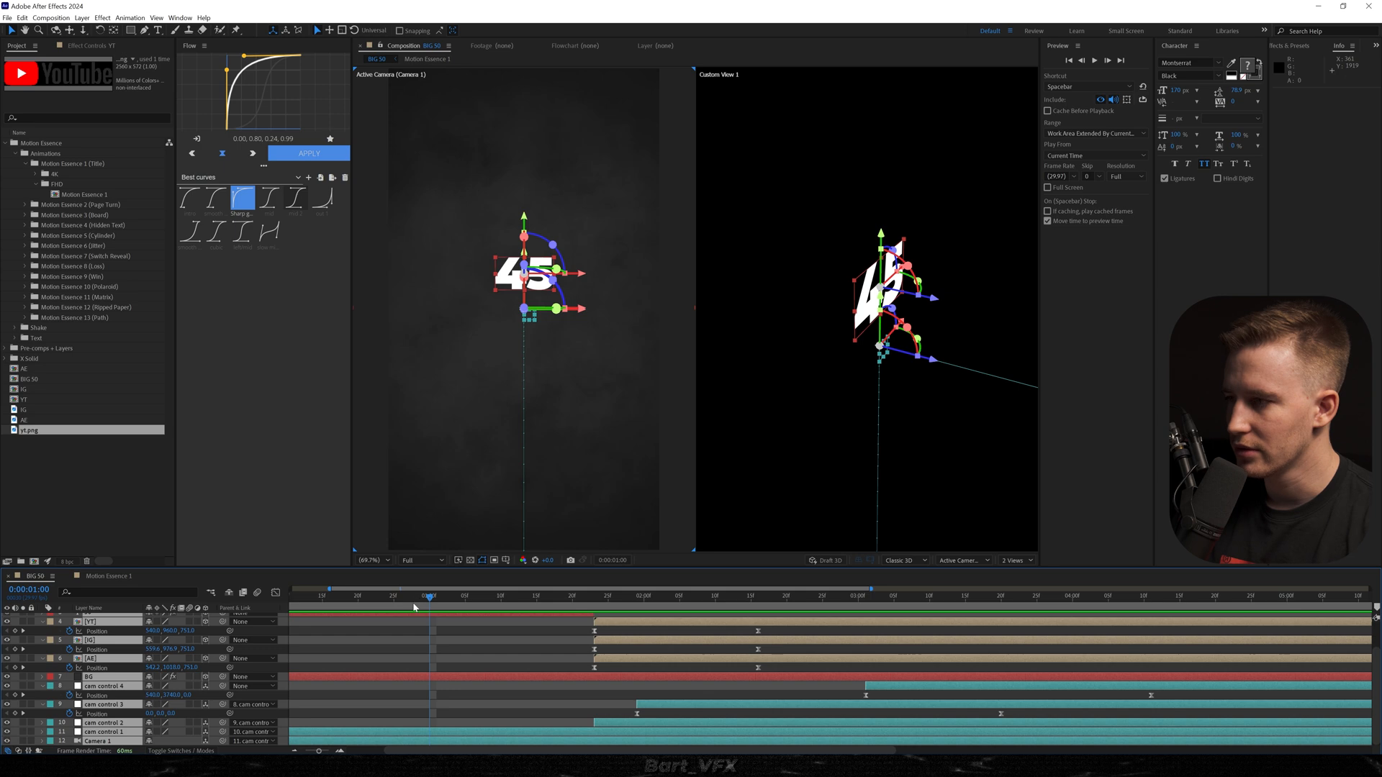
key(u)
click(105, 718)
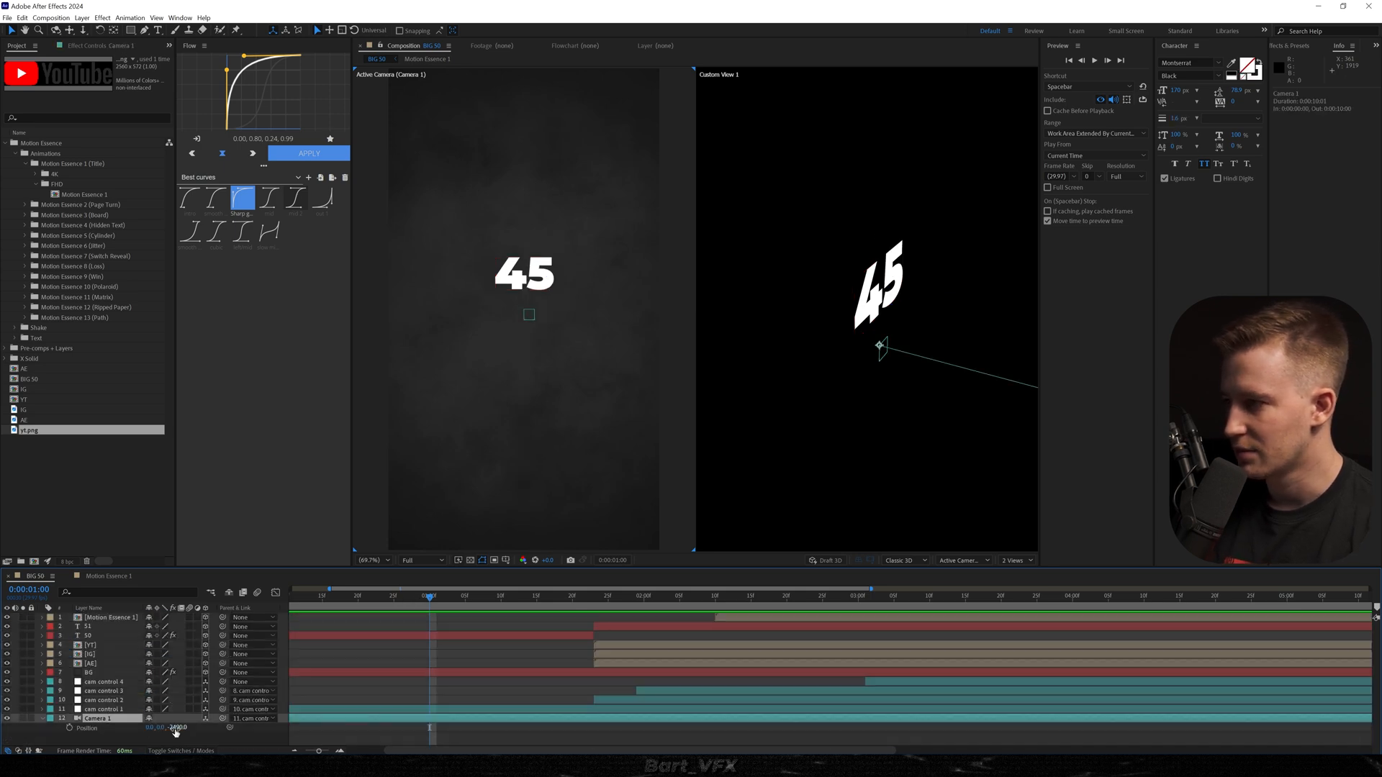
drag(175, 728, 160, 728)
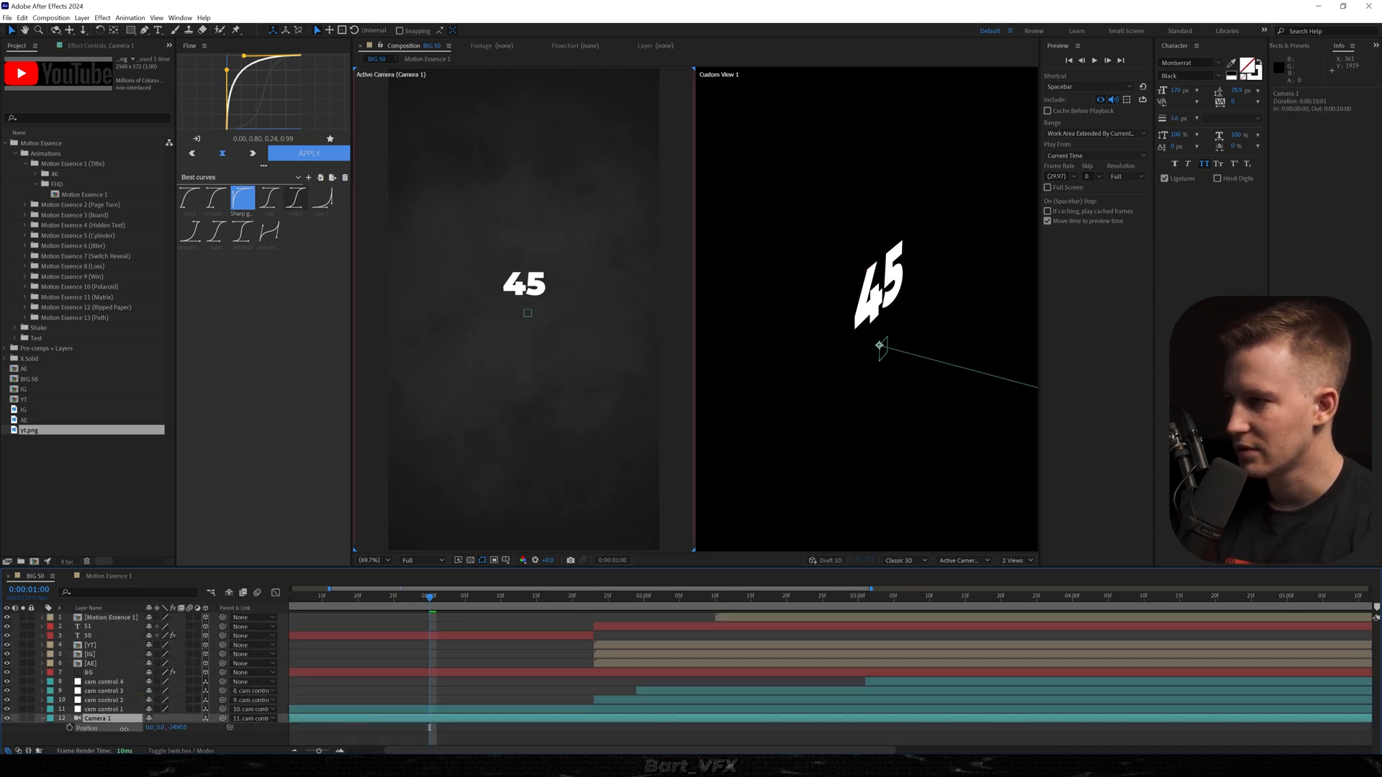
key(space)
drag(610, 601, 630, 604)
key(ctrl+z)
Move Camera 1 slightly farther back along Z and preview the animation.
drag(177, 728, 91, 730)
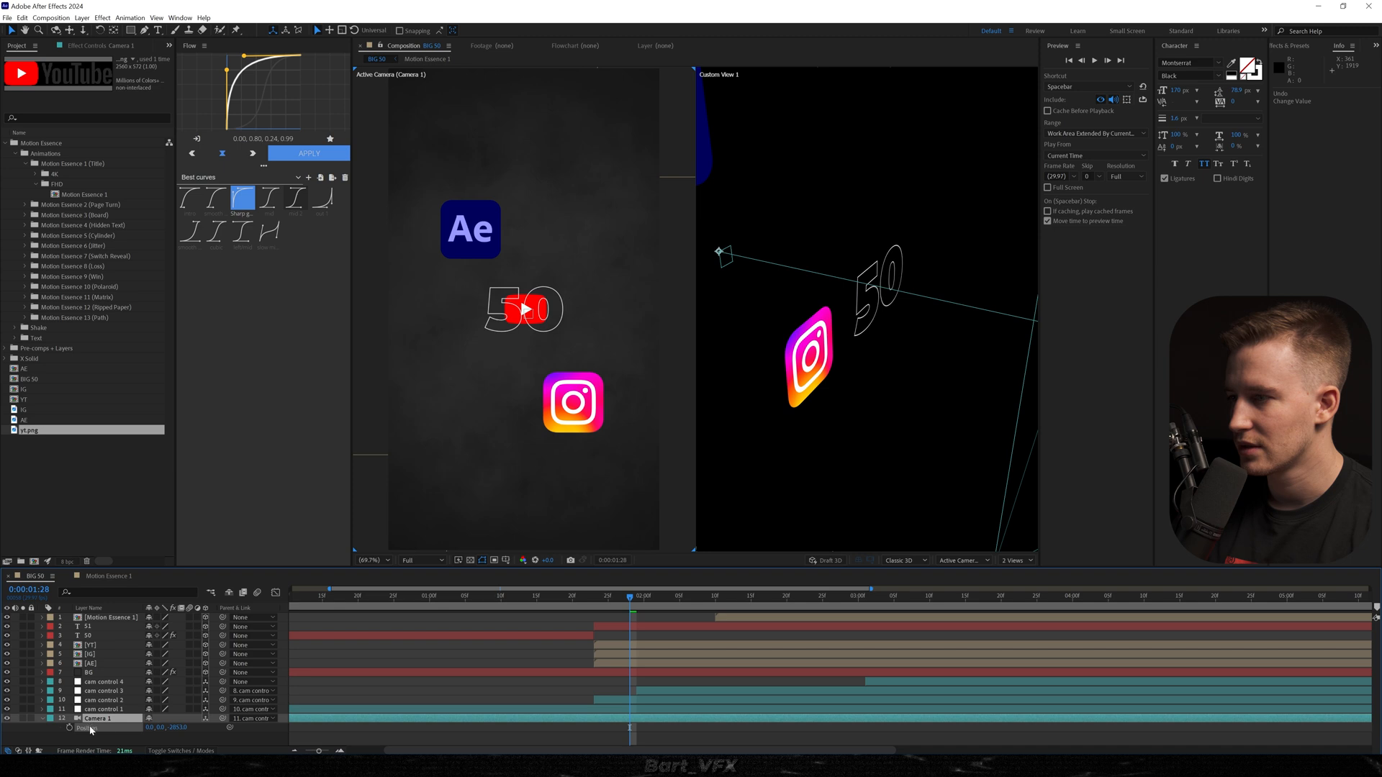
drag(609, 605, 530, 606)
key(space)
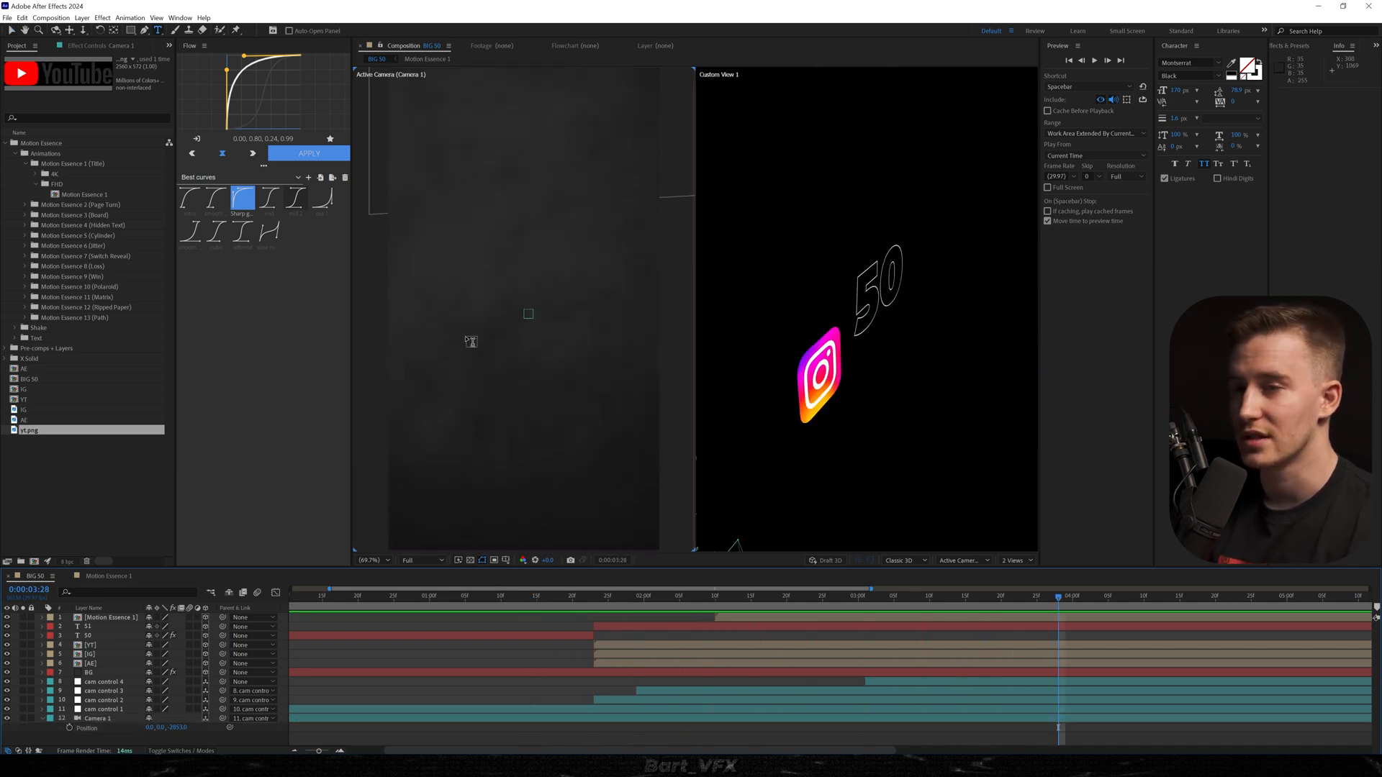
Add a centred 6500 text with a solid white fill and no outline, and make it a 3D layer.
click(502, 354)
text(65)
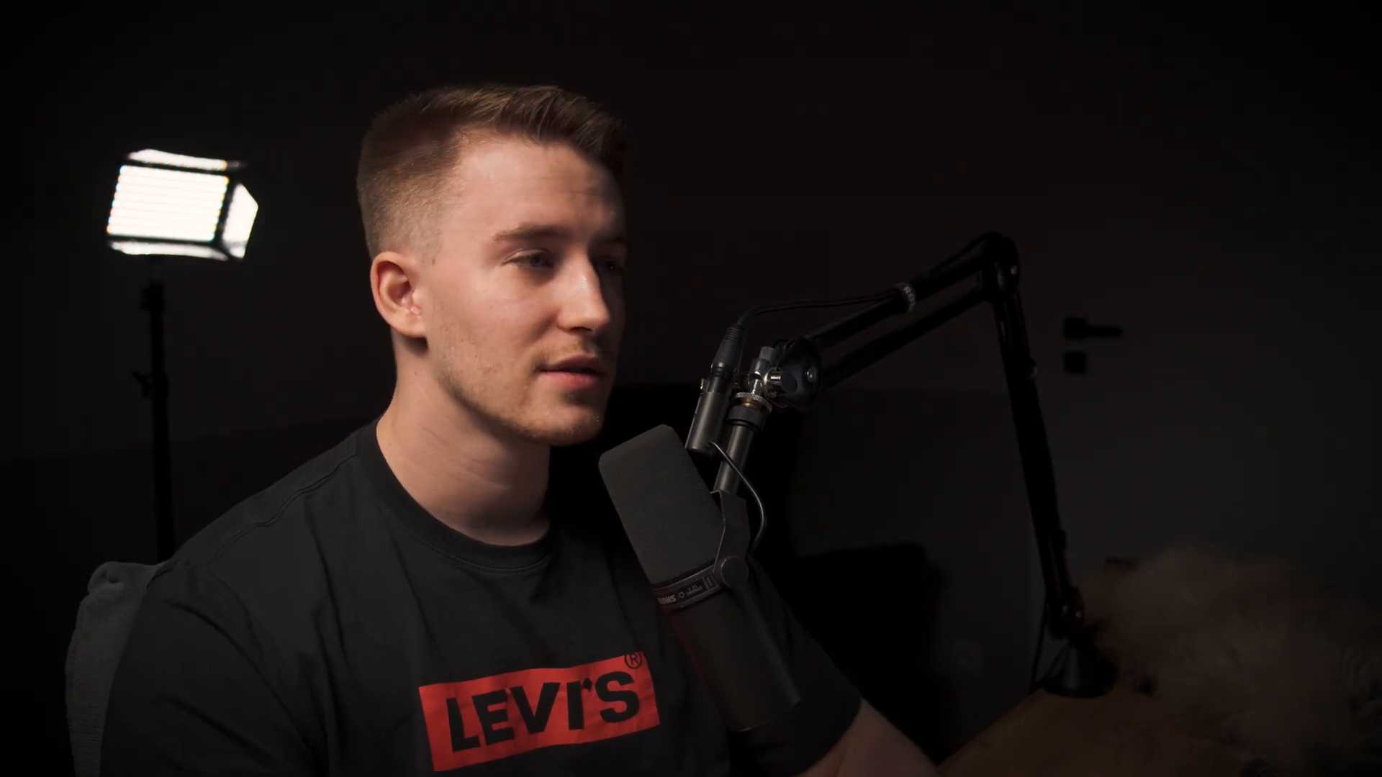
text(00)
key(ctrl+a)
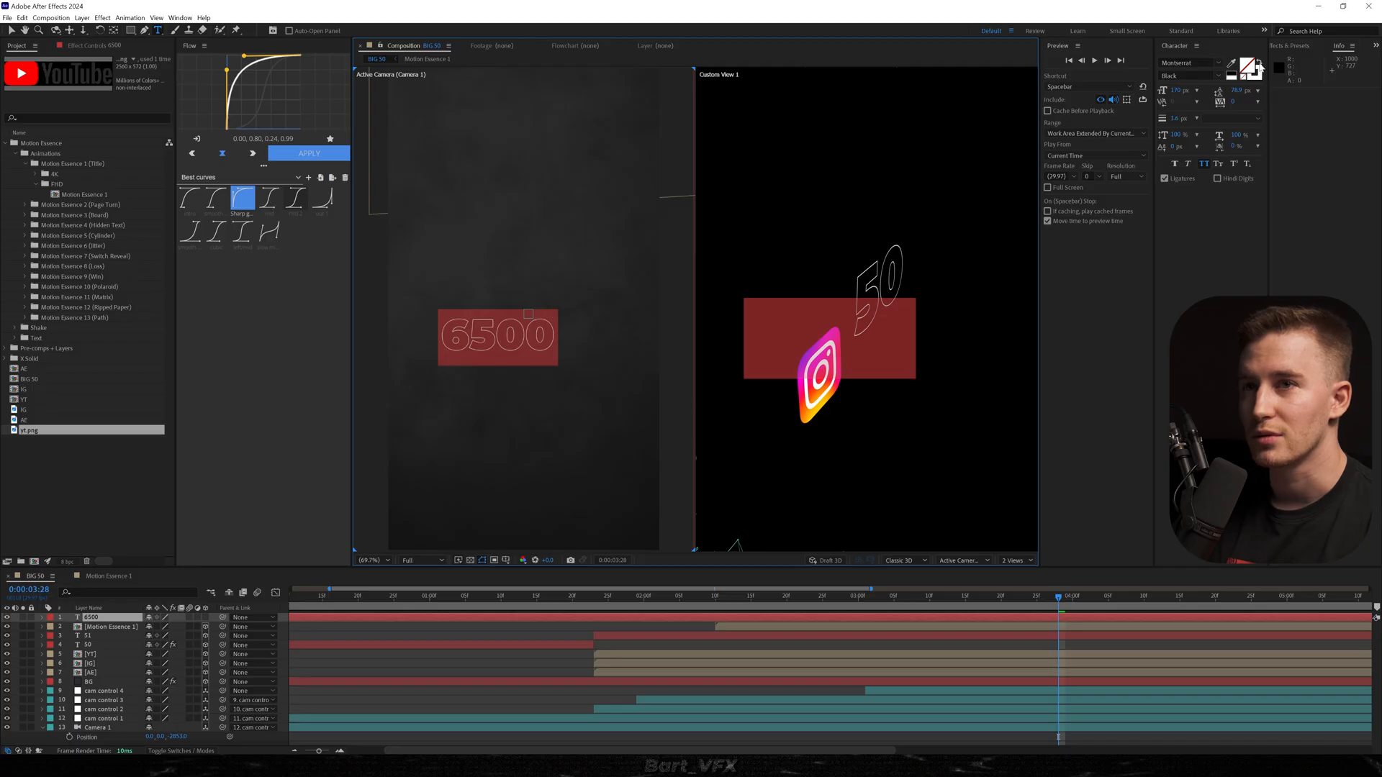
click(1260, 67)
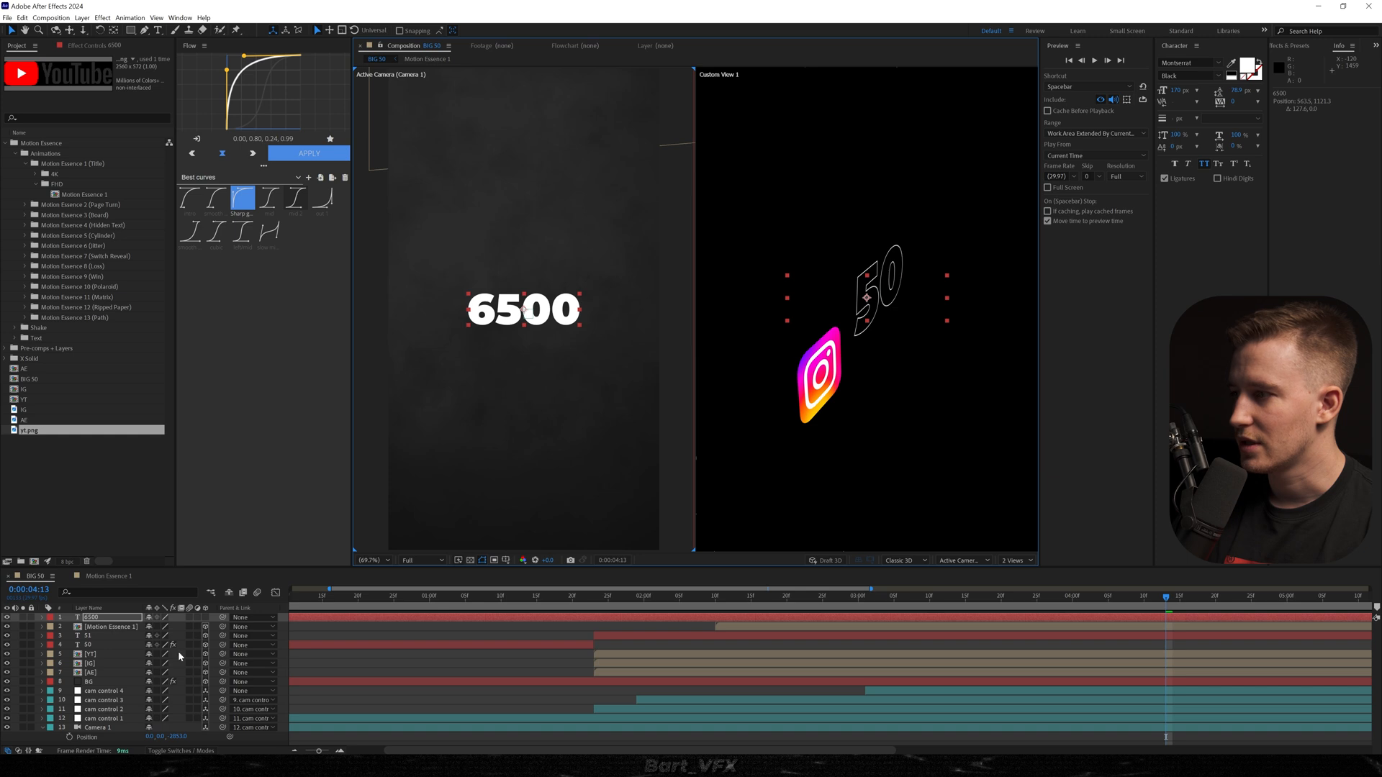
click(206, 618)
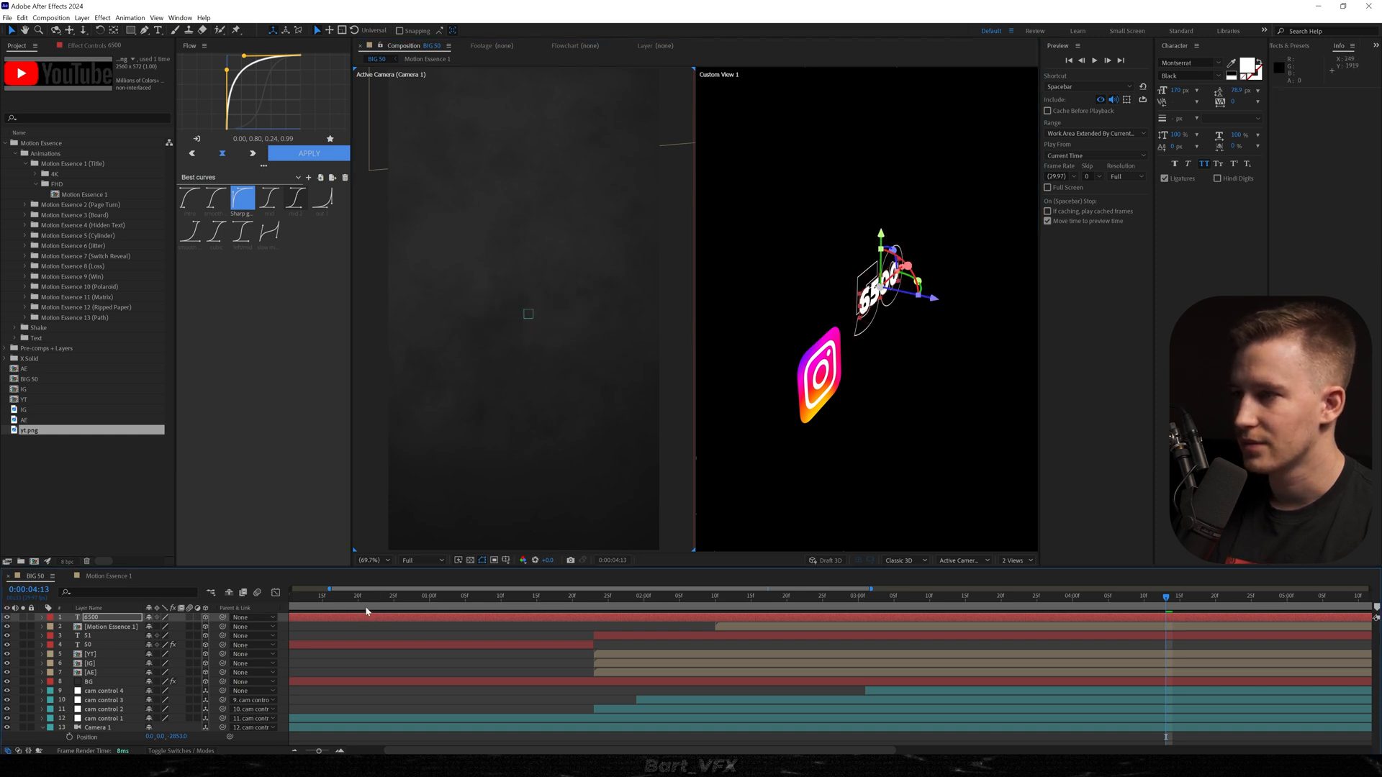
Reposition the 6500 text in 3D space to centre it in the camera view at 0:00:04:15, scale it up and preview the result.
key(ctrl+Home)
key(space)
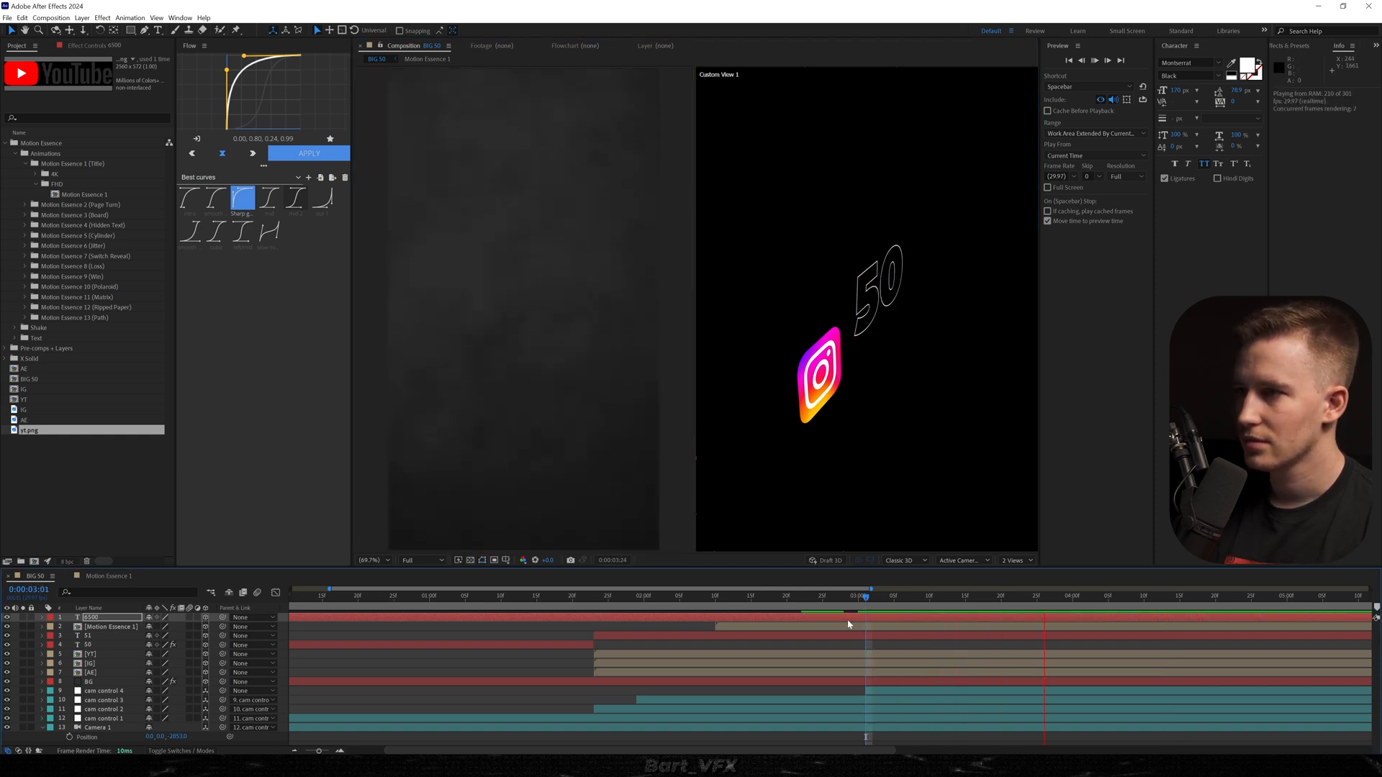
key(space)
key(p)
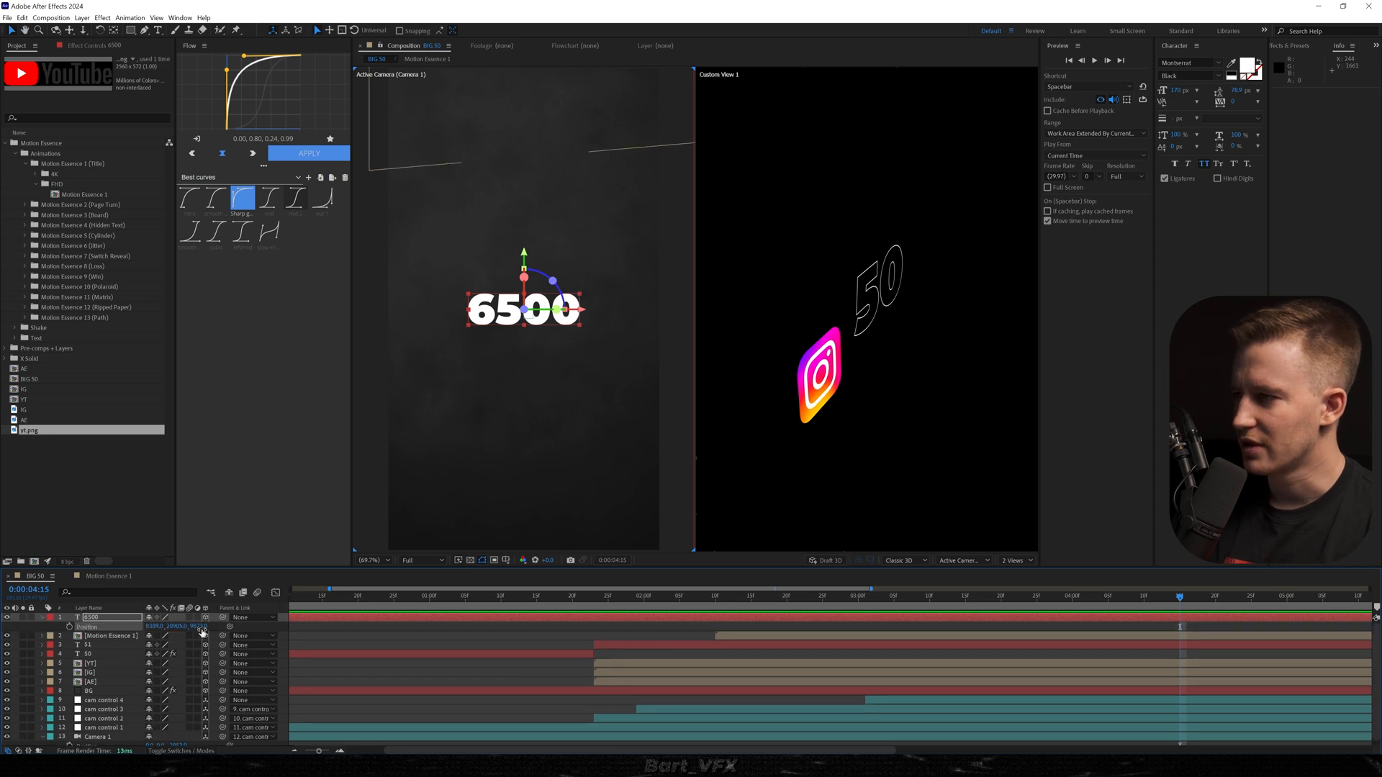
drag(353, 613, 622, 612)
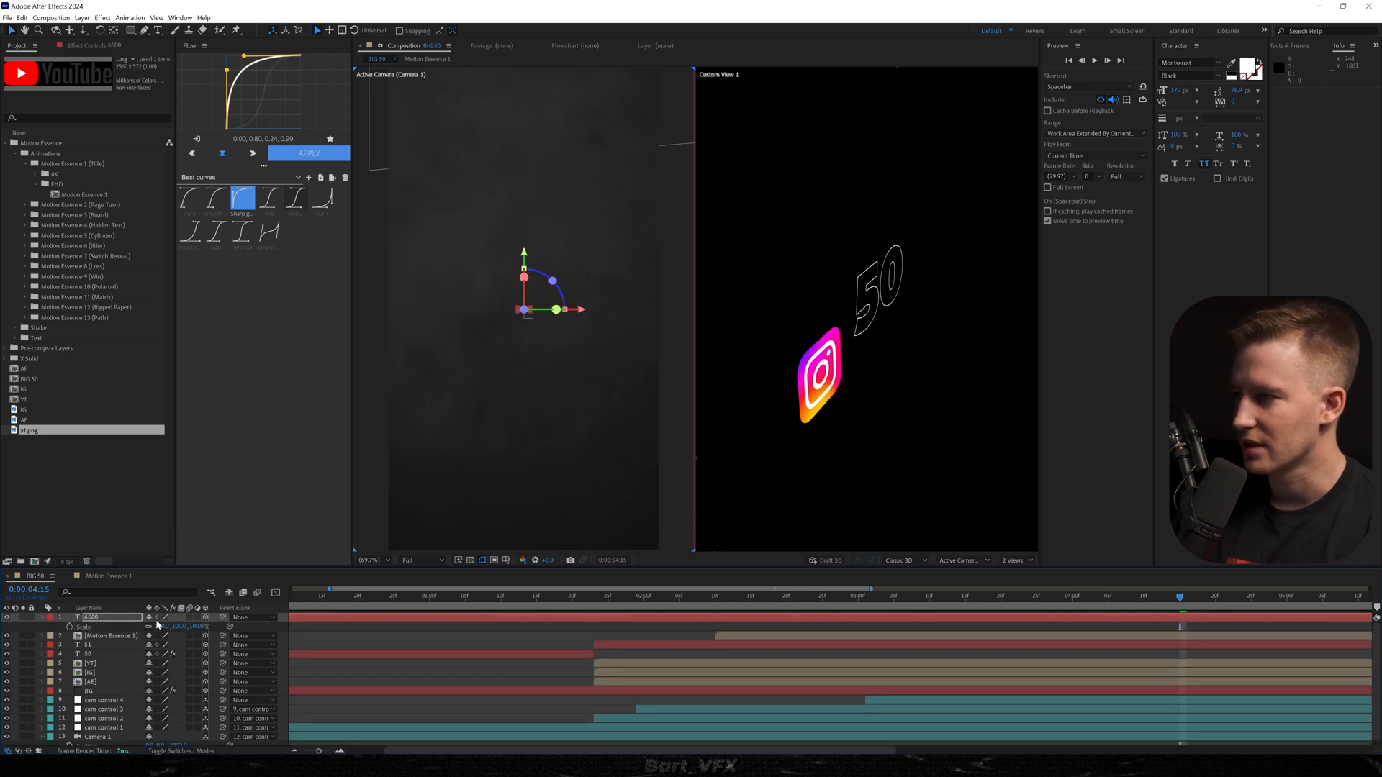
drag(414, 615, 617, 613)
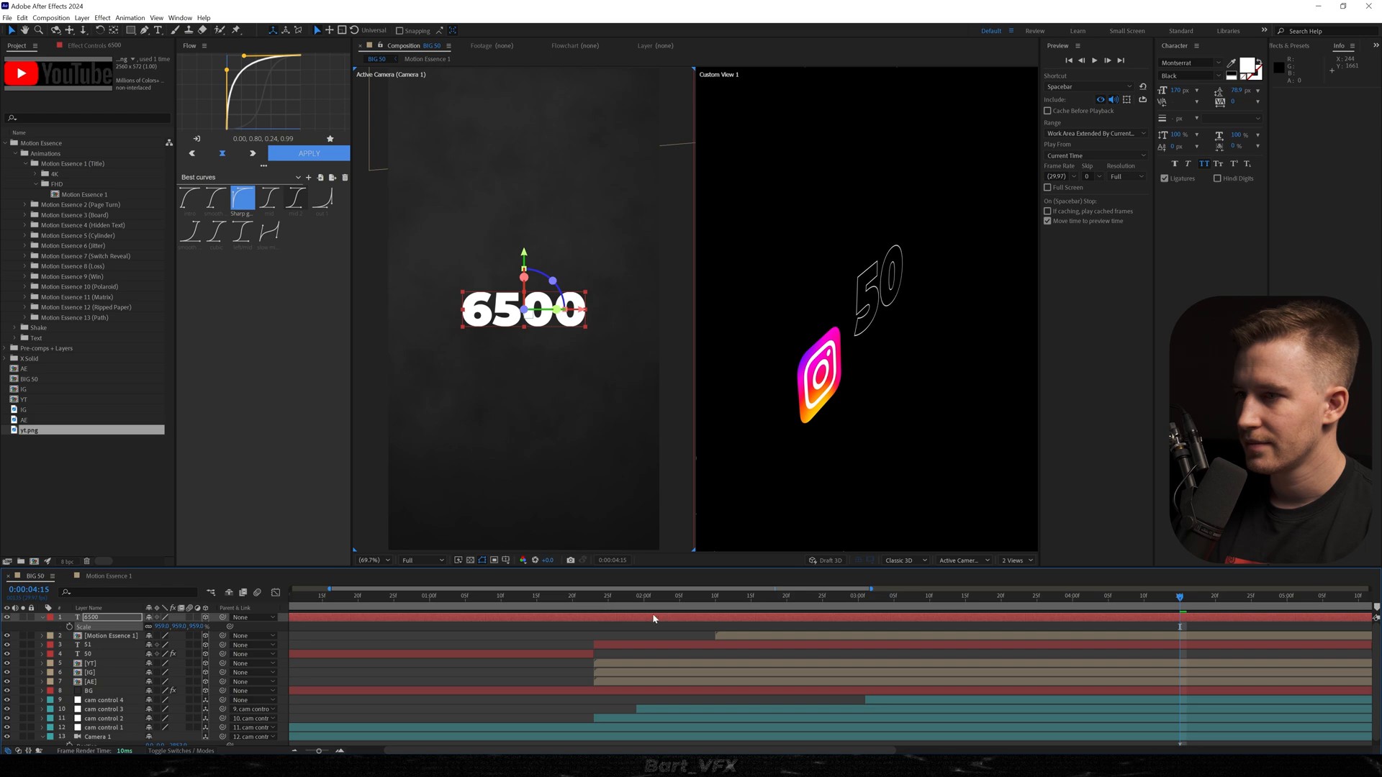
click(673, 597)
key(space)
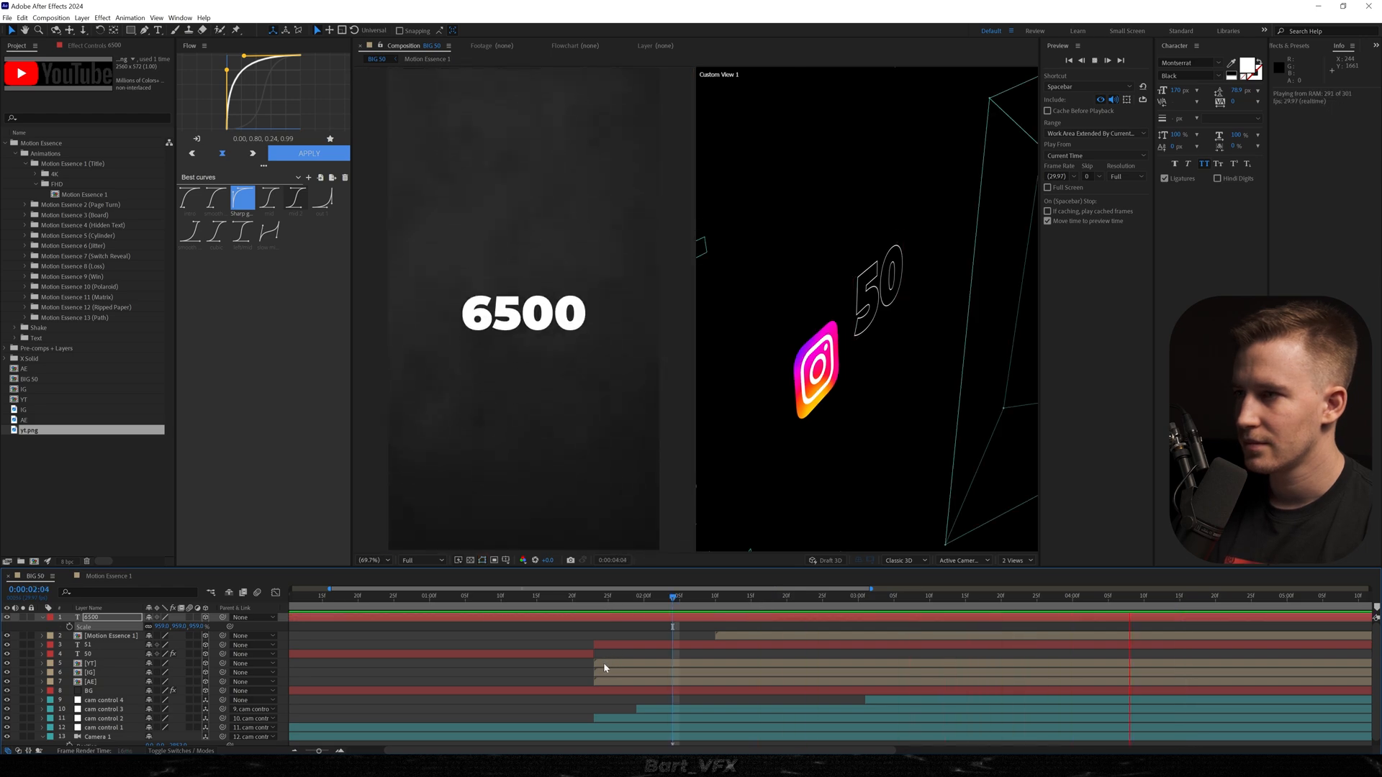
click(522, 599)
key(space)
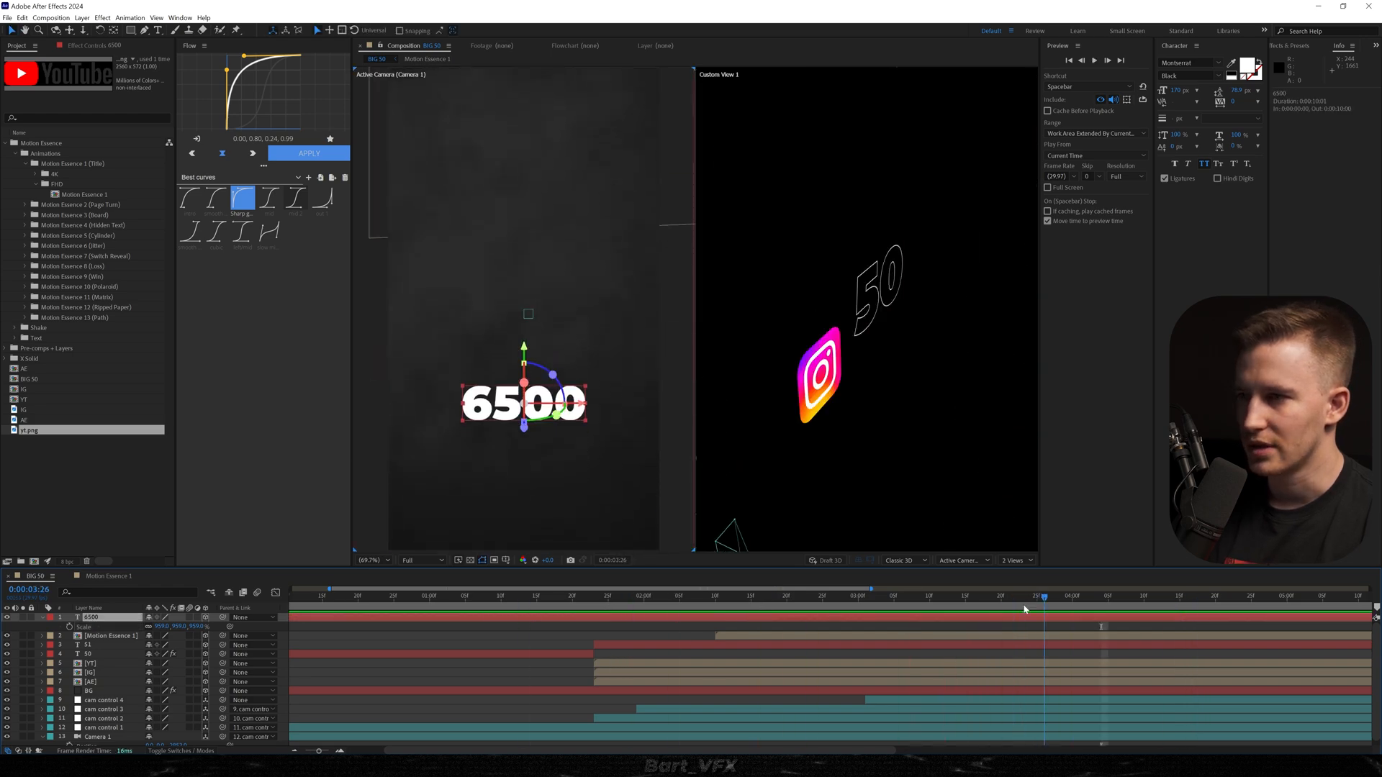
Trim the start of the 6500 text layer to where it should appear after the THANK YOU title, and preview the transition.
key(alt+[)
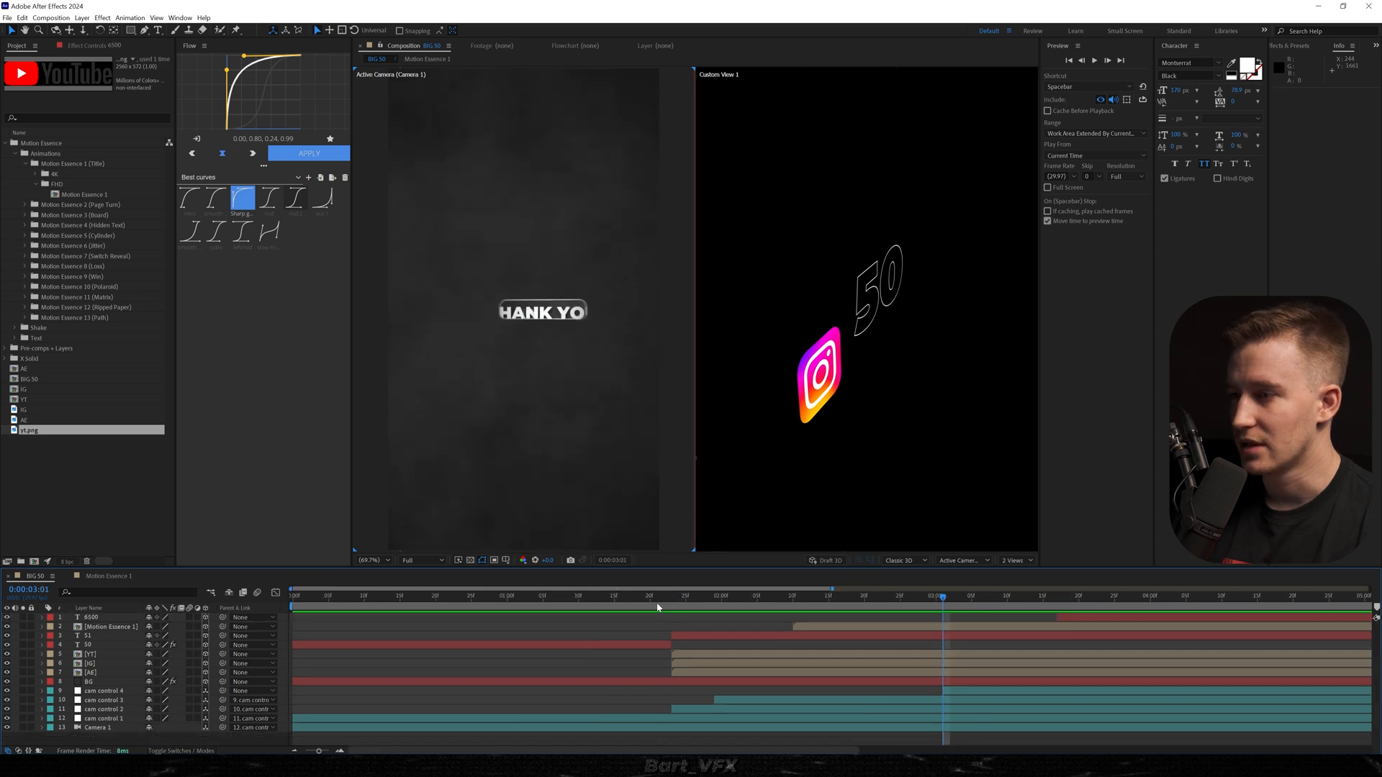
click(637, 598)
key(space)
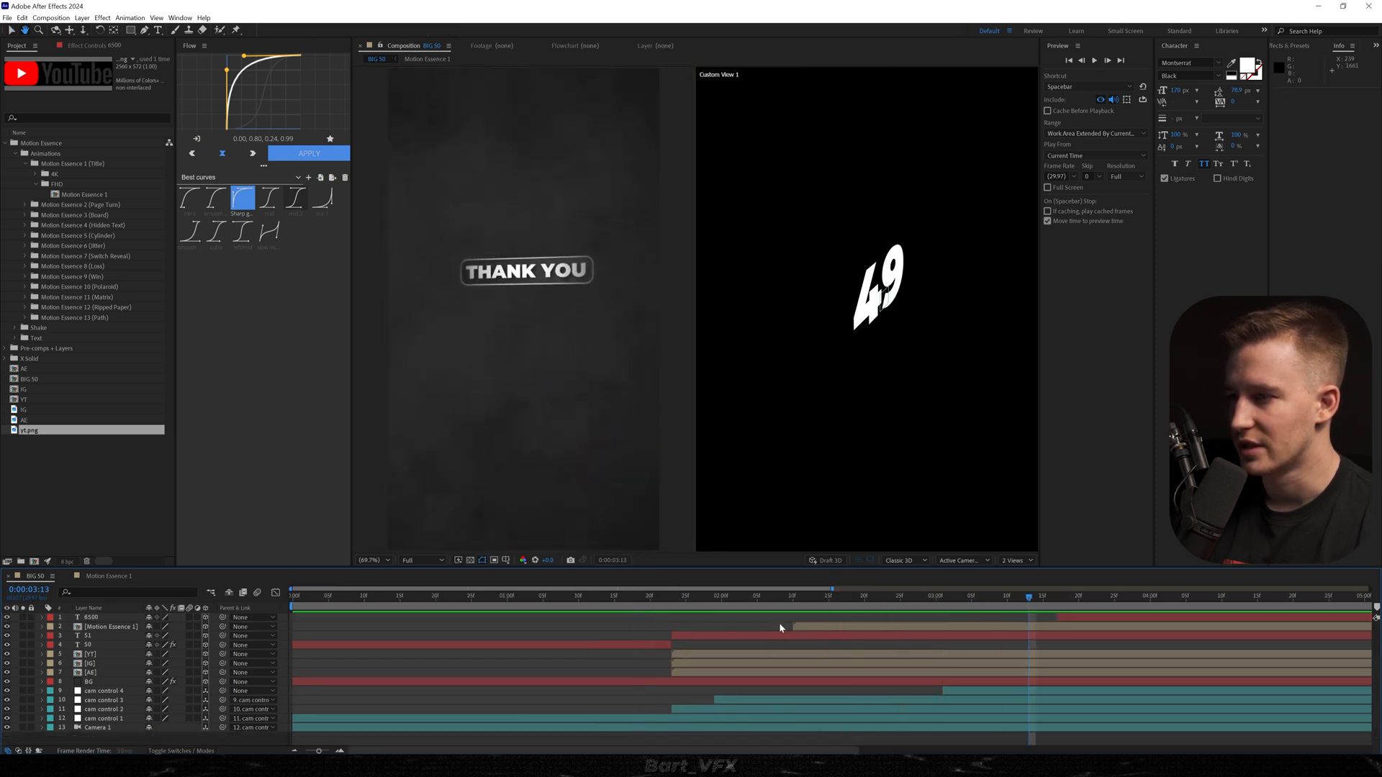
key(space)
Examine the position keyframes and speed graphs of cam control 2 and cam control 3, and play the camera moves.
click(108, 710)
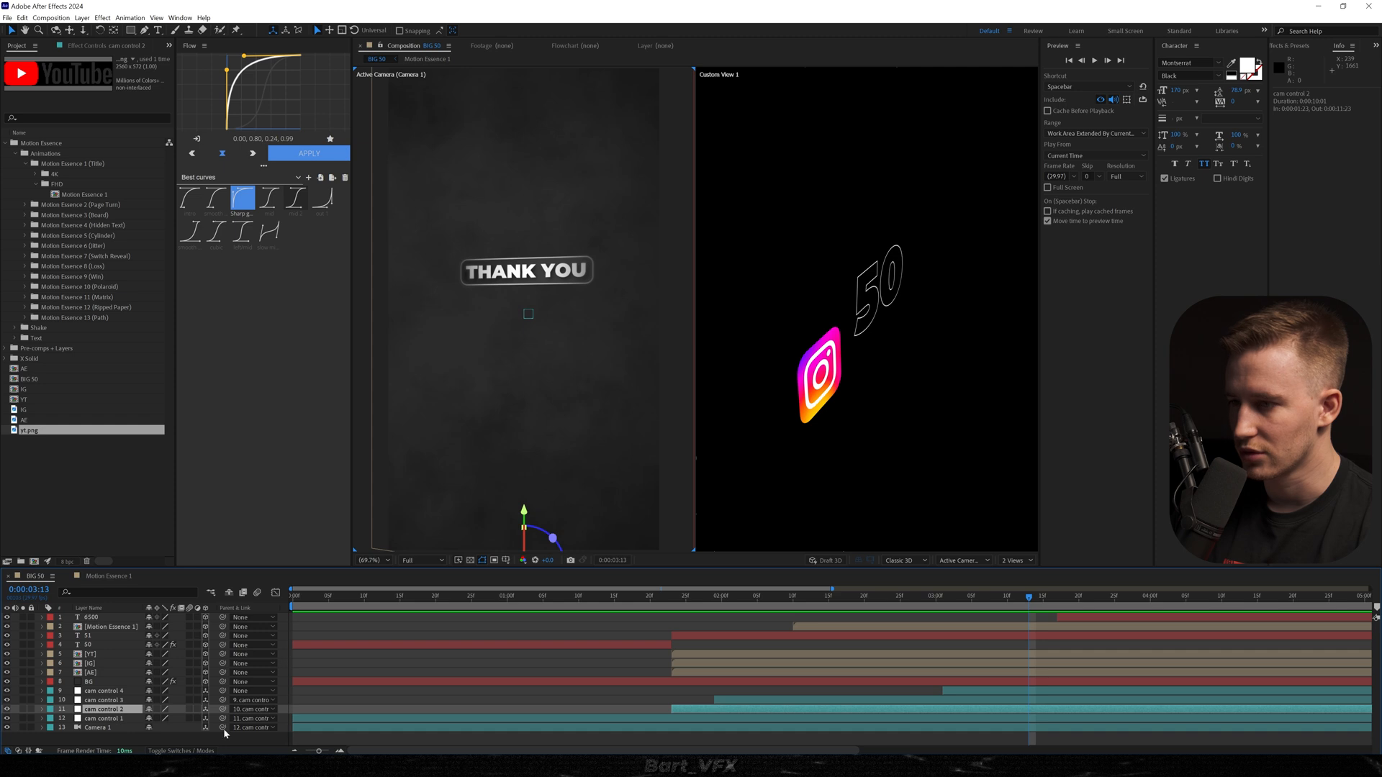
key(u)
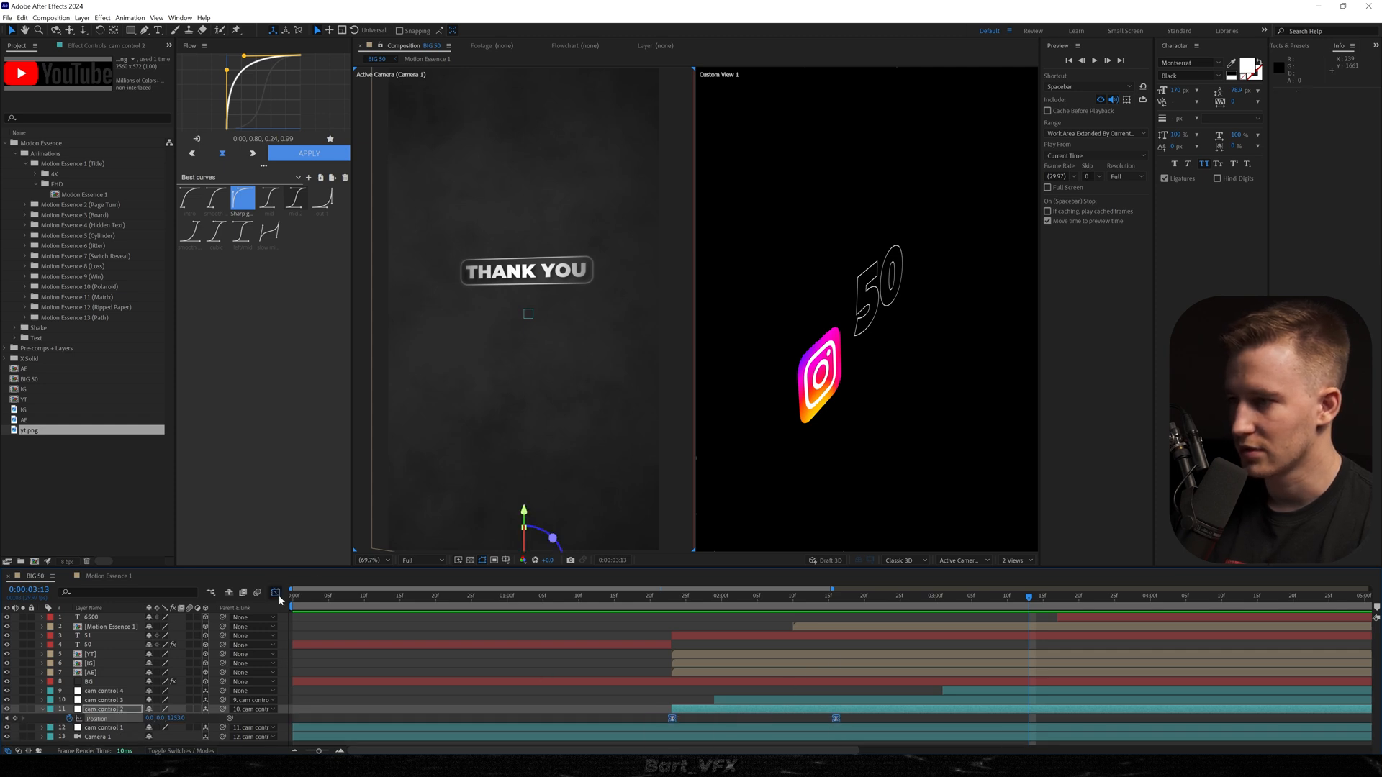
click(277, 593)
key(shift+F3)
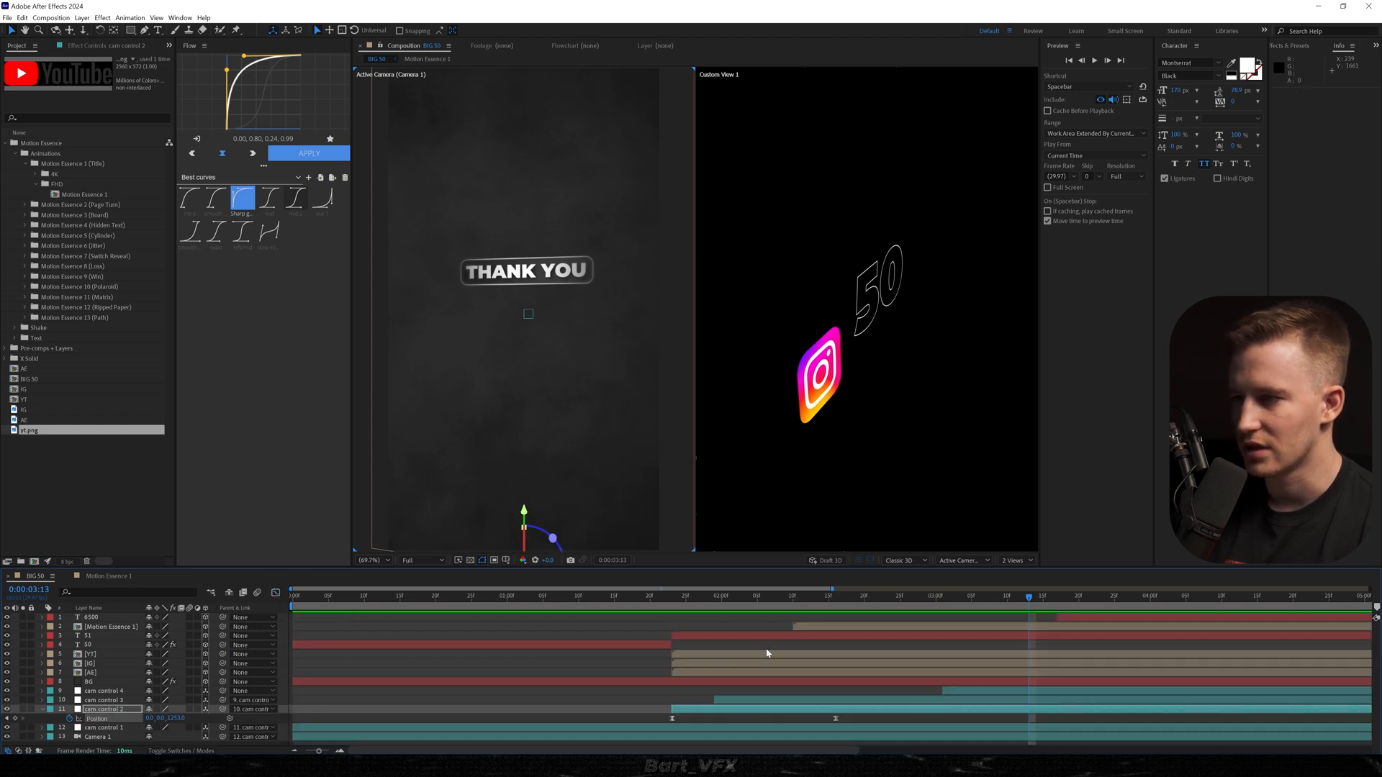
click(743, 699)
key(p)
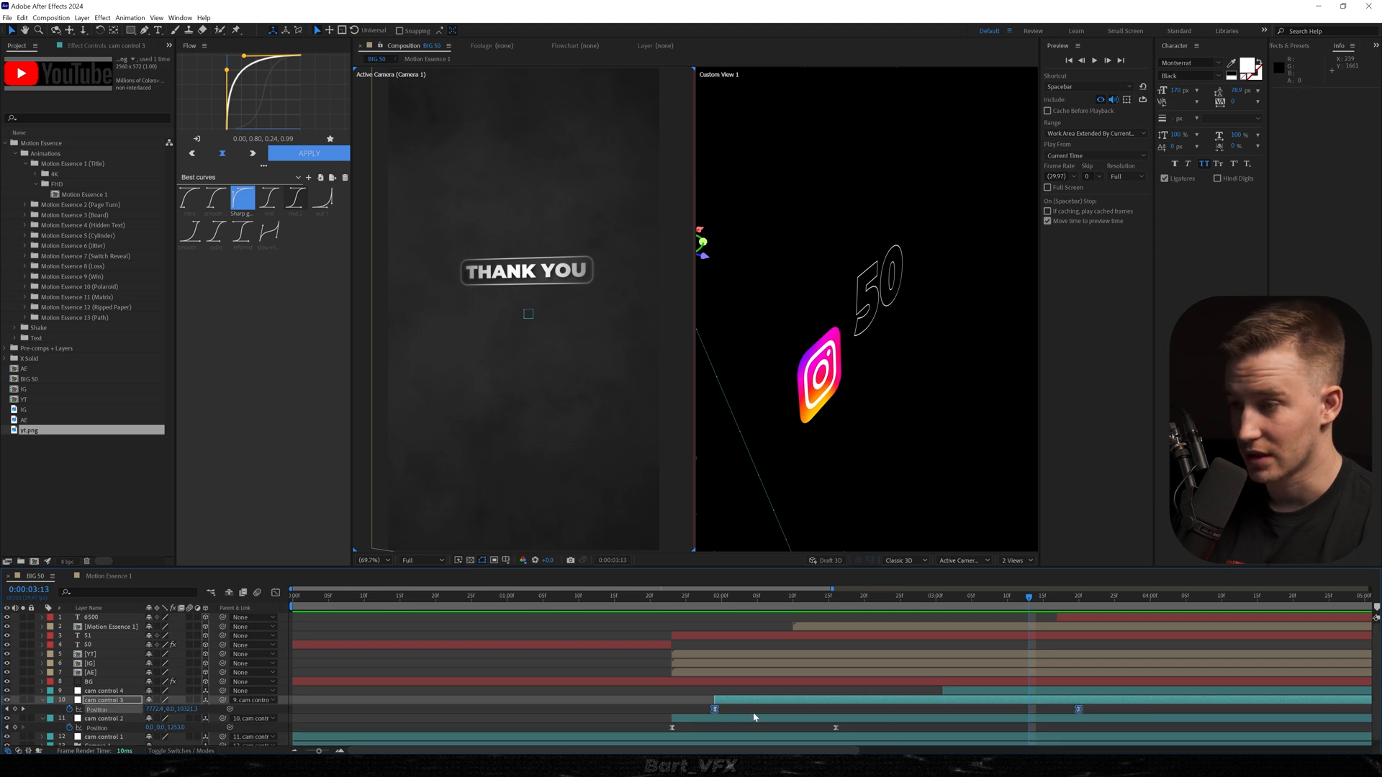
click(276, 594)
scroll(918, 704, down, 2)
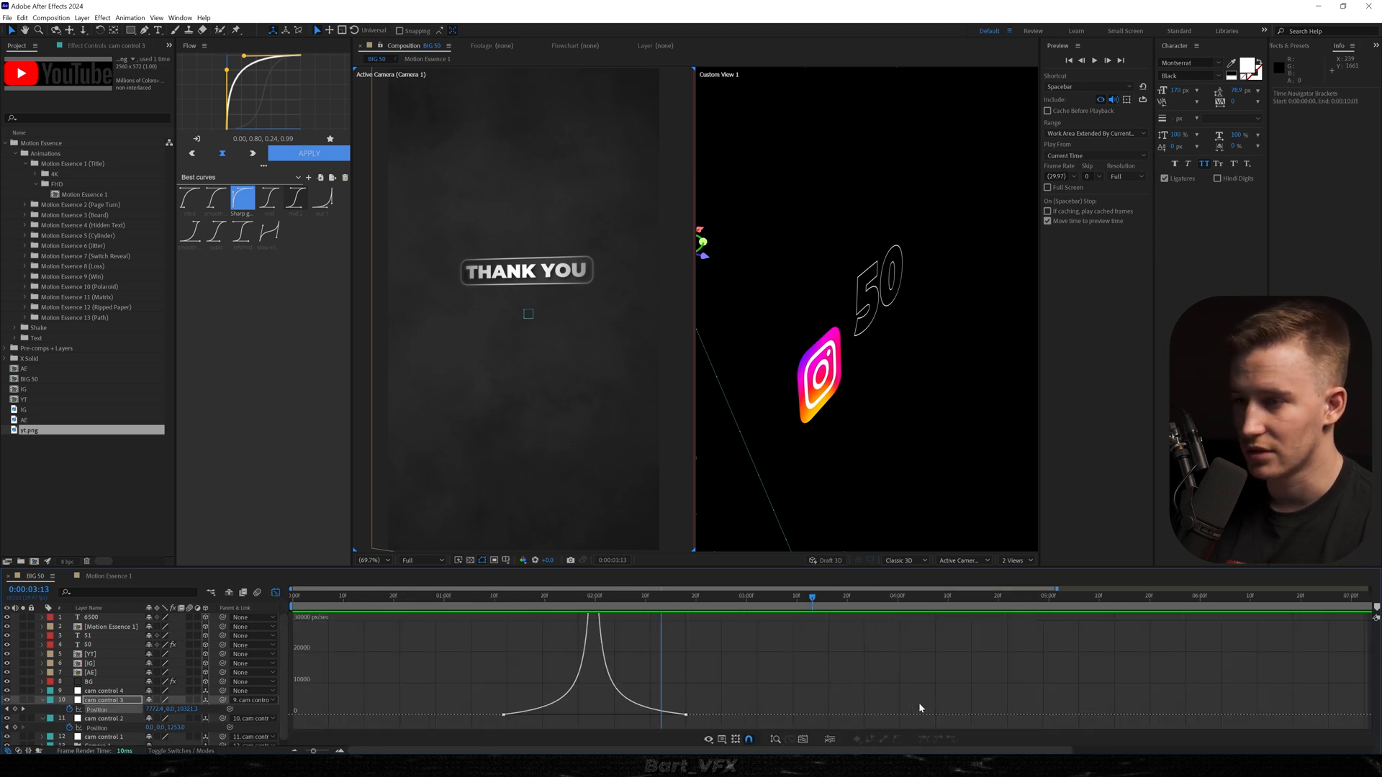
drag(543, 728, 616, 716)
click(276, 594)
key(space)
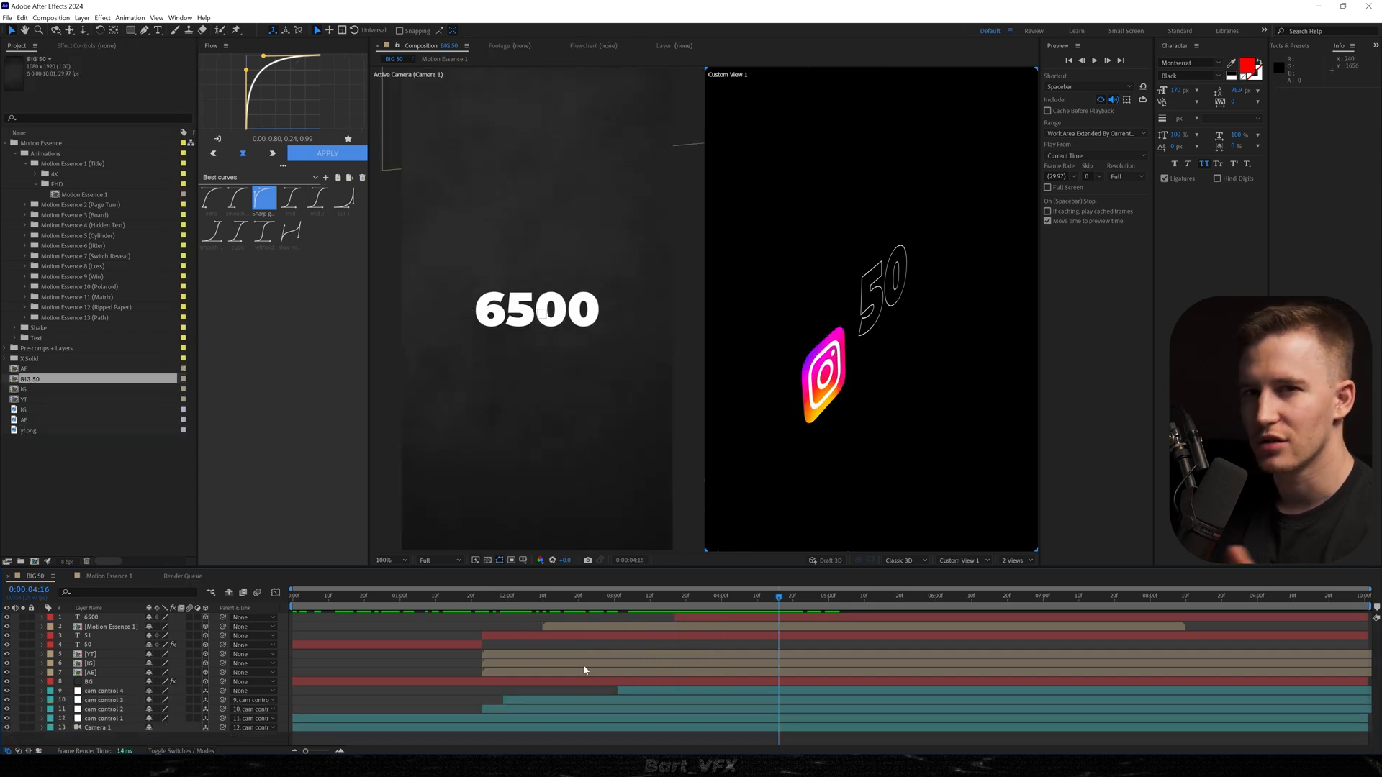
Duplicate cam control 4, keep only the duplicate's first position keyframe, and parent cam control 4 to the duplicate.
click(112, 691)
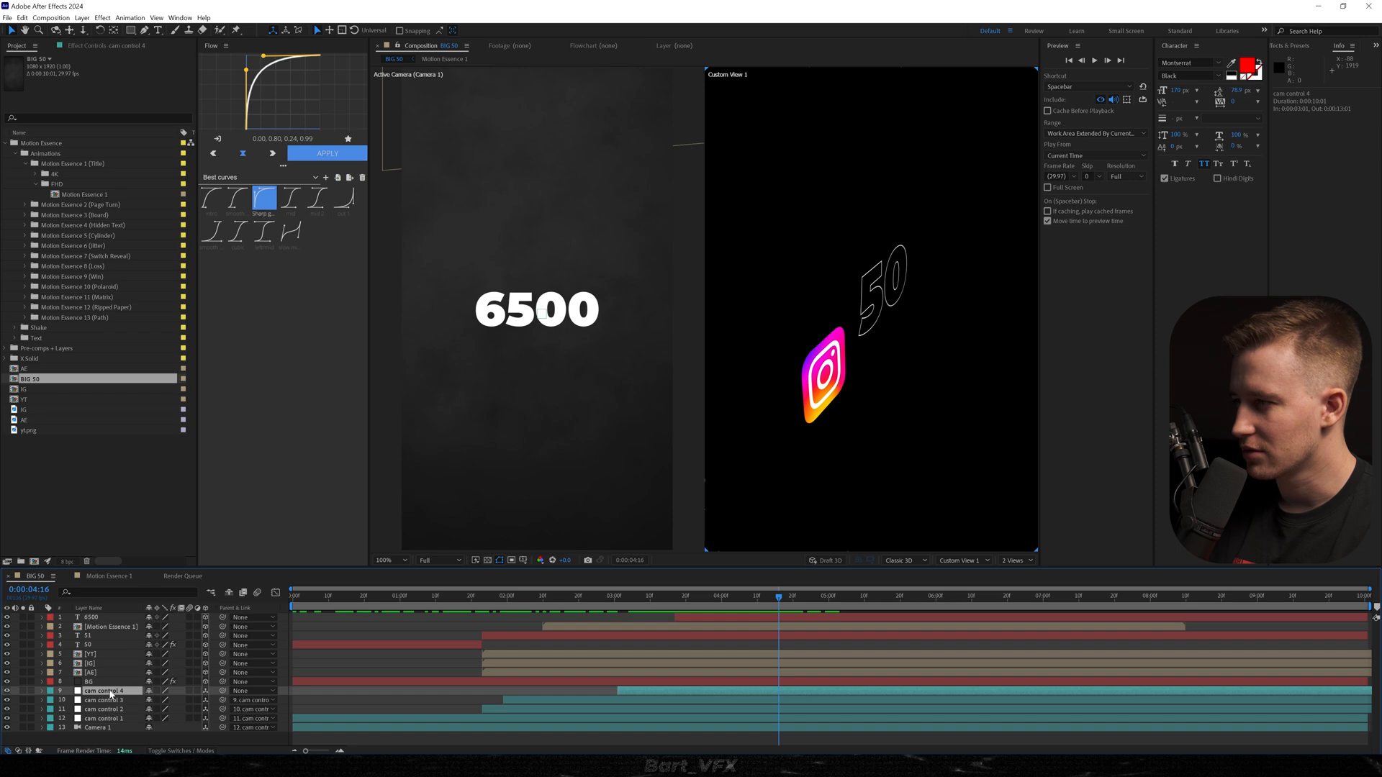
key(ctrl+d)
key(u)
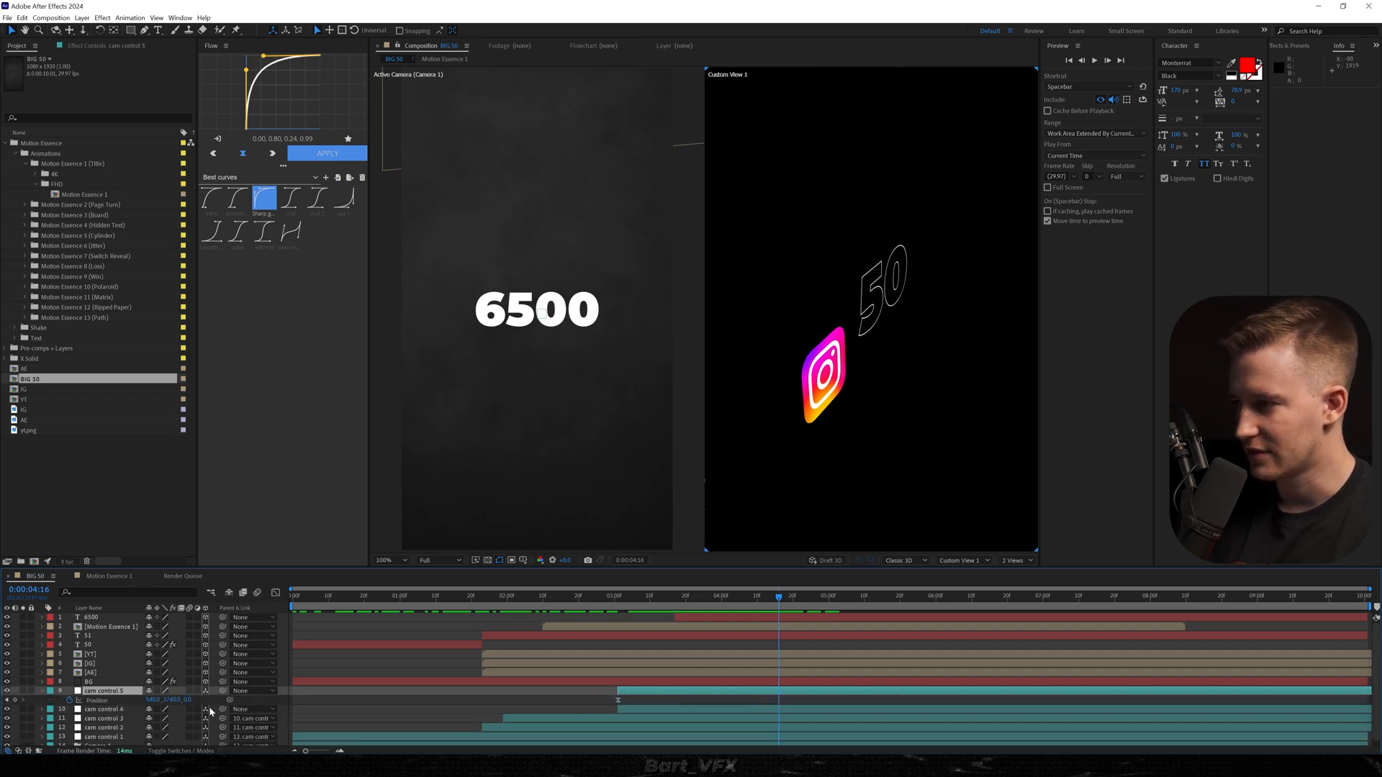
drag(222, 709, 108, 691)
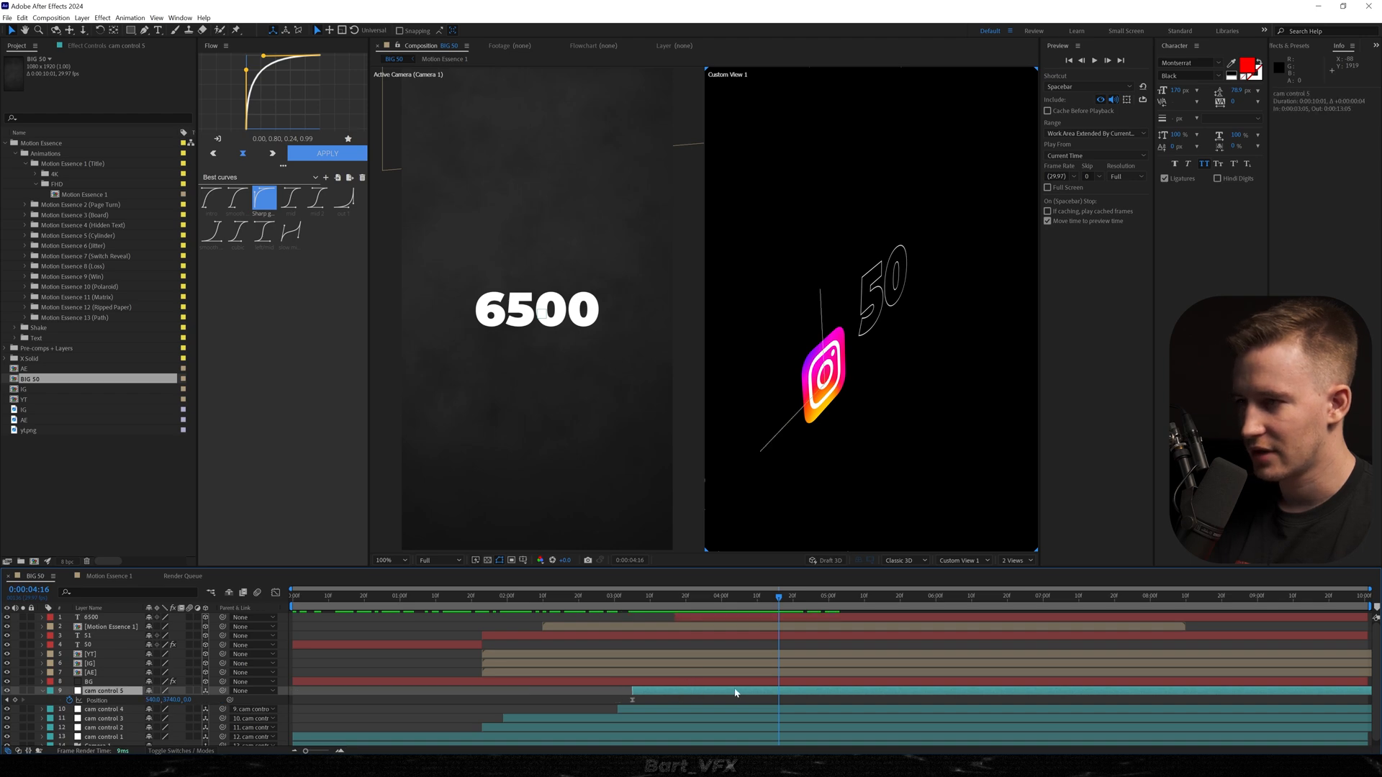
Move cam control 5 to start at 0:00:04:01, keyframe a new Y position at 0:00:05:15 that pushes the camera away, and preview.
drag(715, 693, 808, 693)
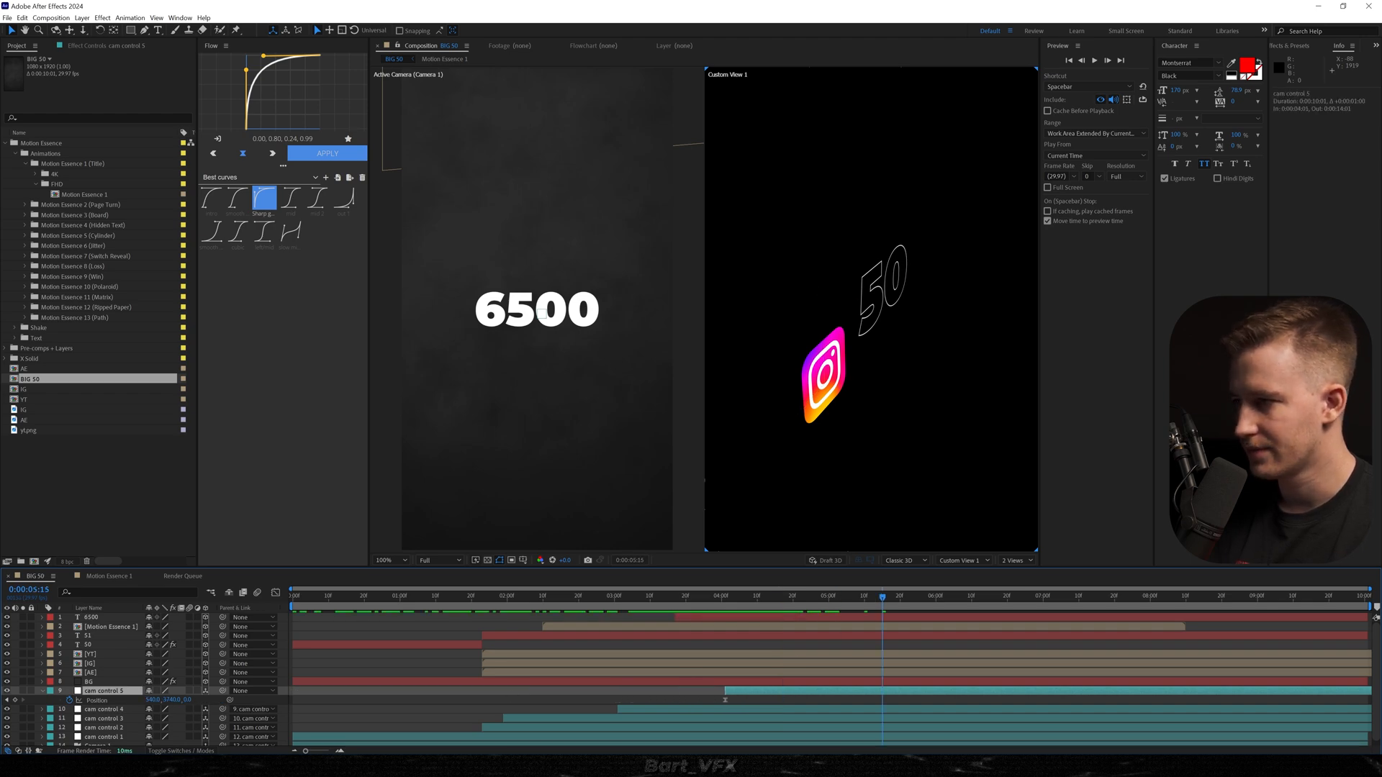
drag(170, 700, 90, 699)
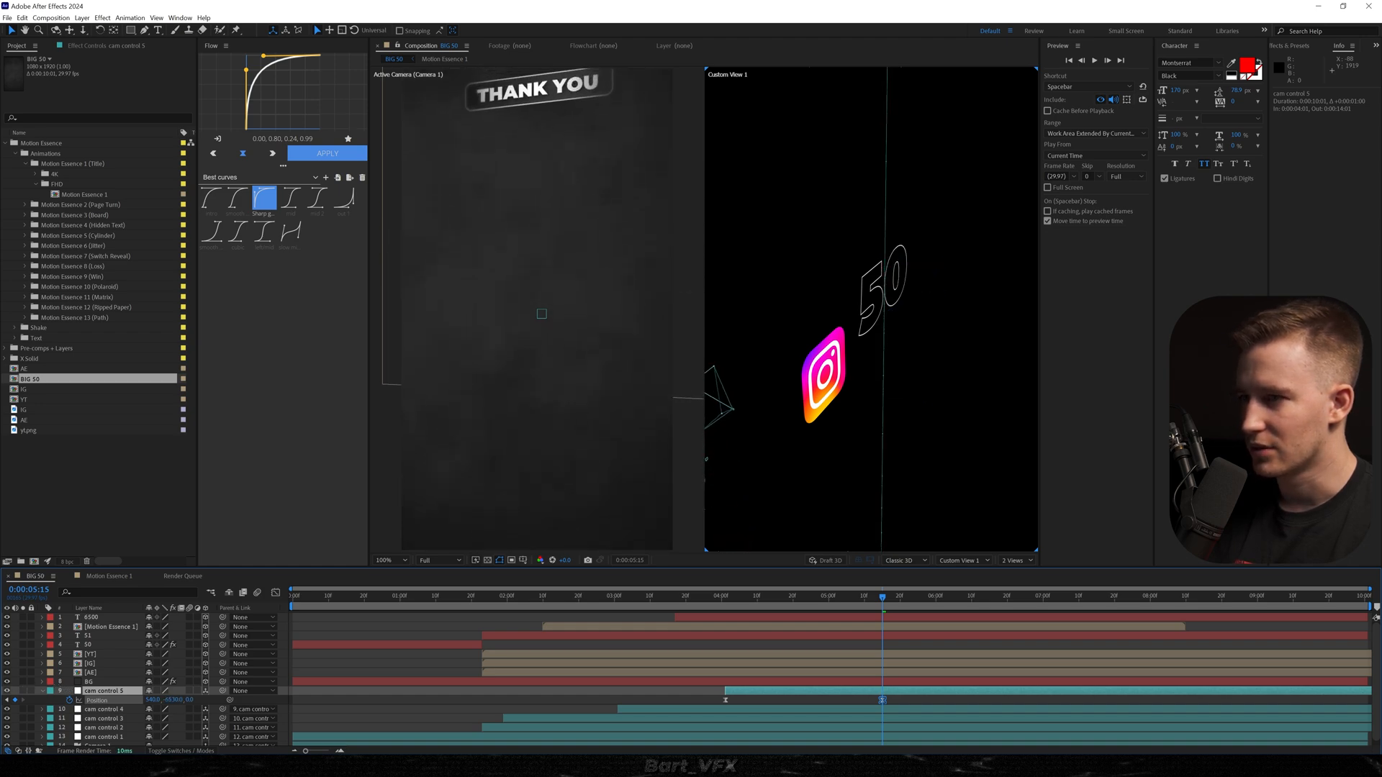
key(space)
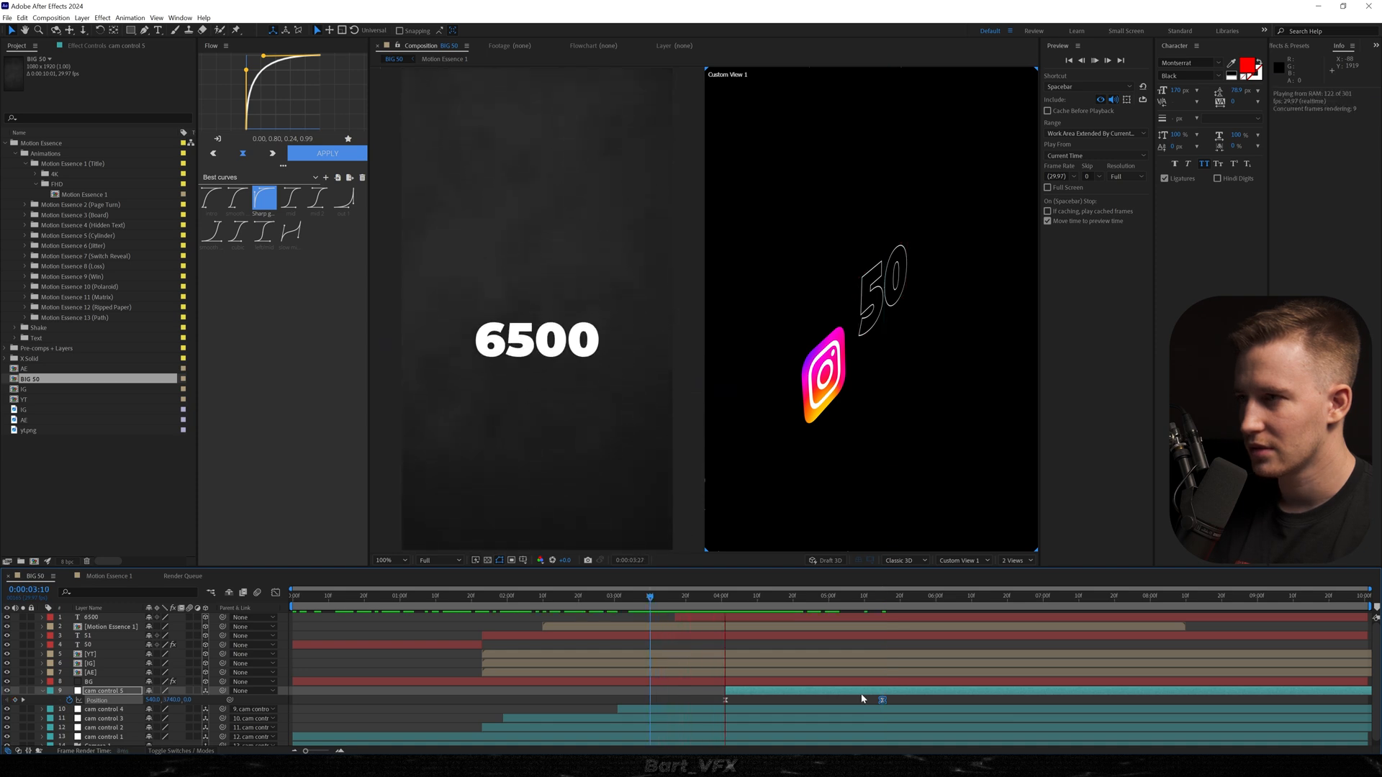
Trim the end of the Motion Essence 1 title at 0:00:04:10, end the work area at 0:00:05:03, and preview from the start.
drag(815, 599, 756, 616)
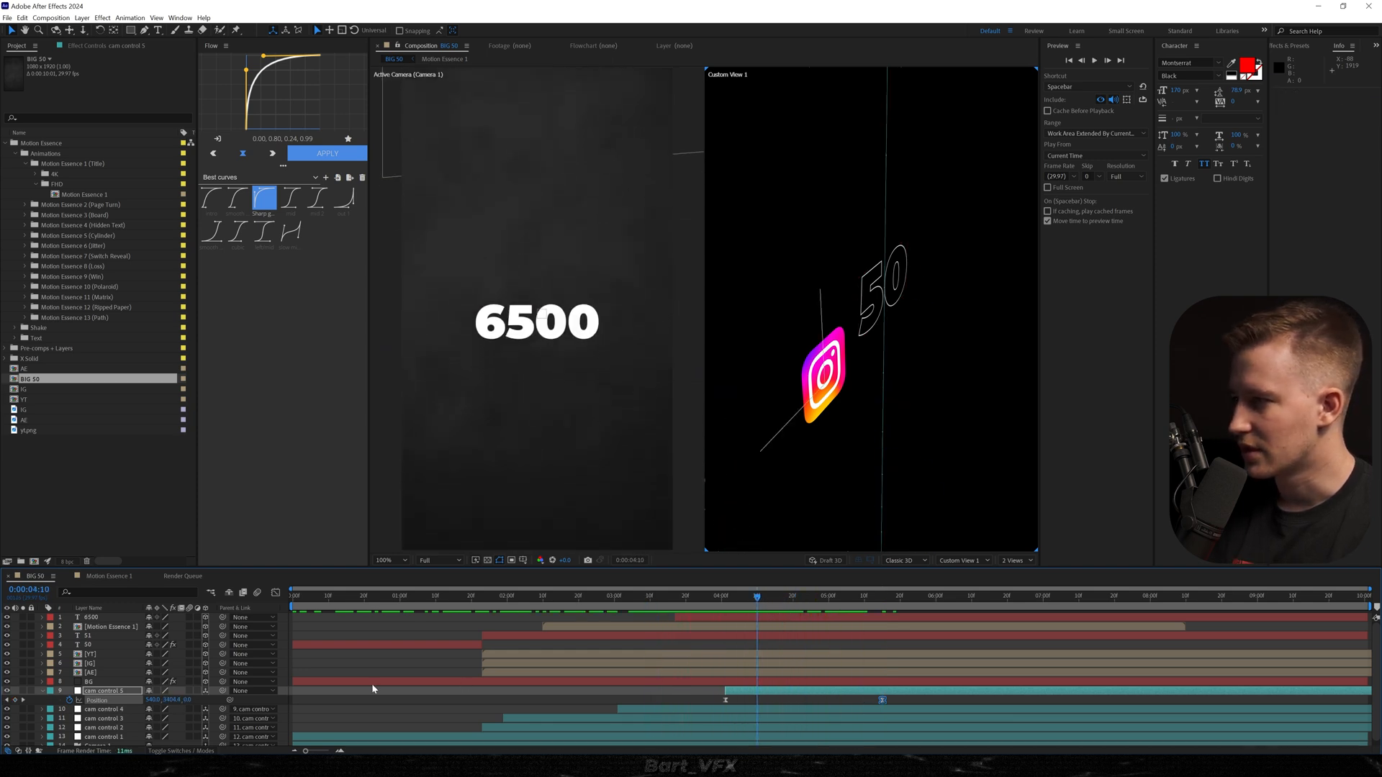
click(110, 629)
key(alt+])
drag(839, 598, 820, 608)
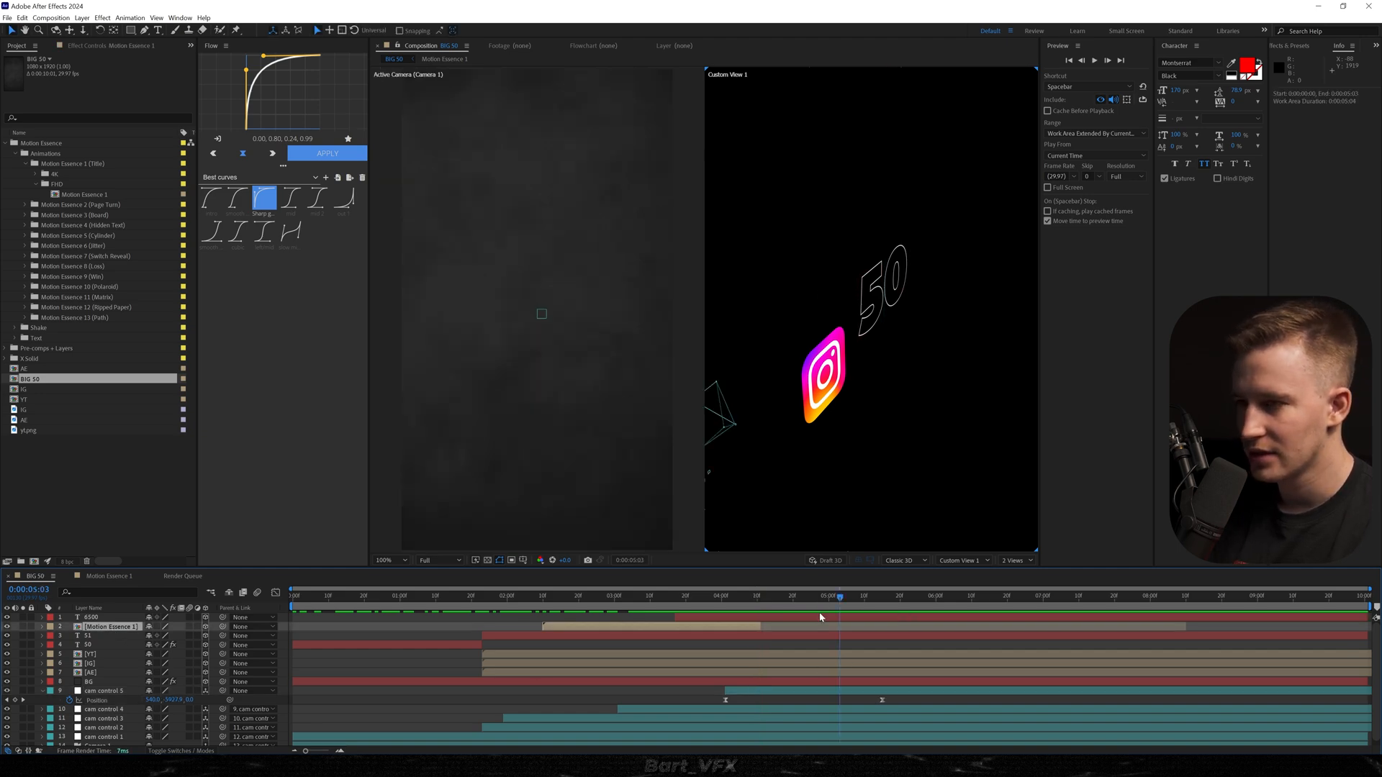
key(Home)
key(space)
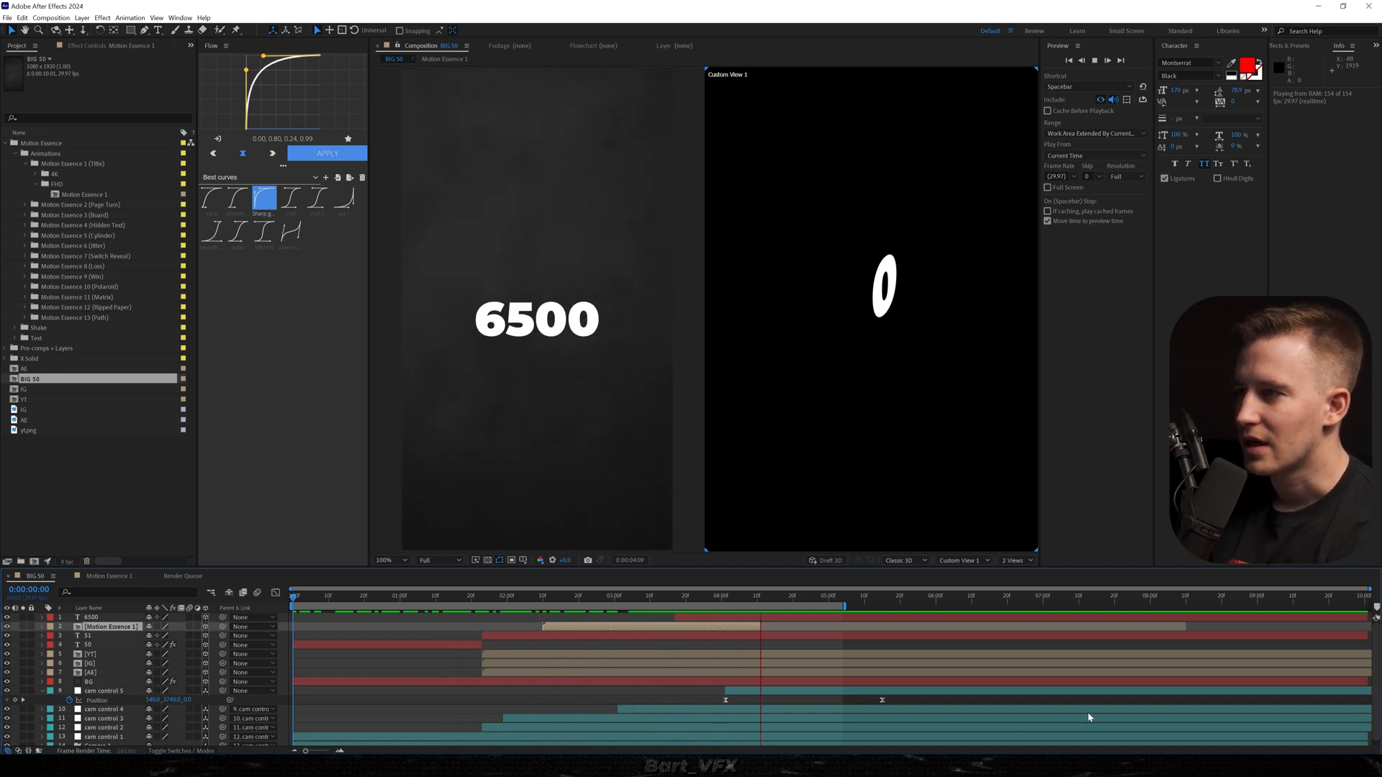
Try starting the work area a few frames after the composition's beginning and preview the loop from its end.
drag(360, 604, 312, 615)
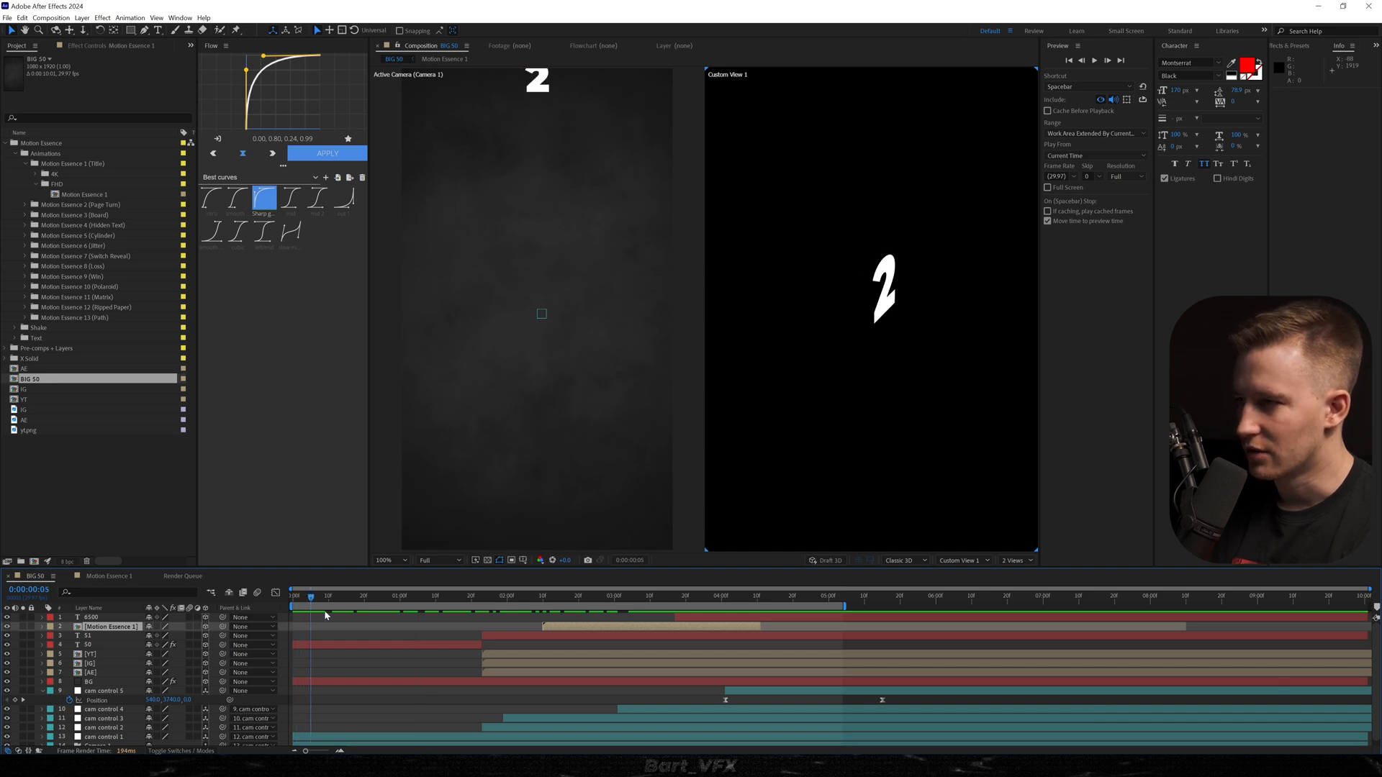
key(b)
key(space)
click(821, 596)
key(space)
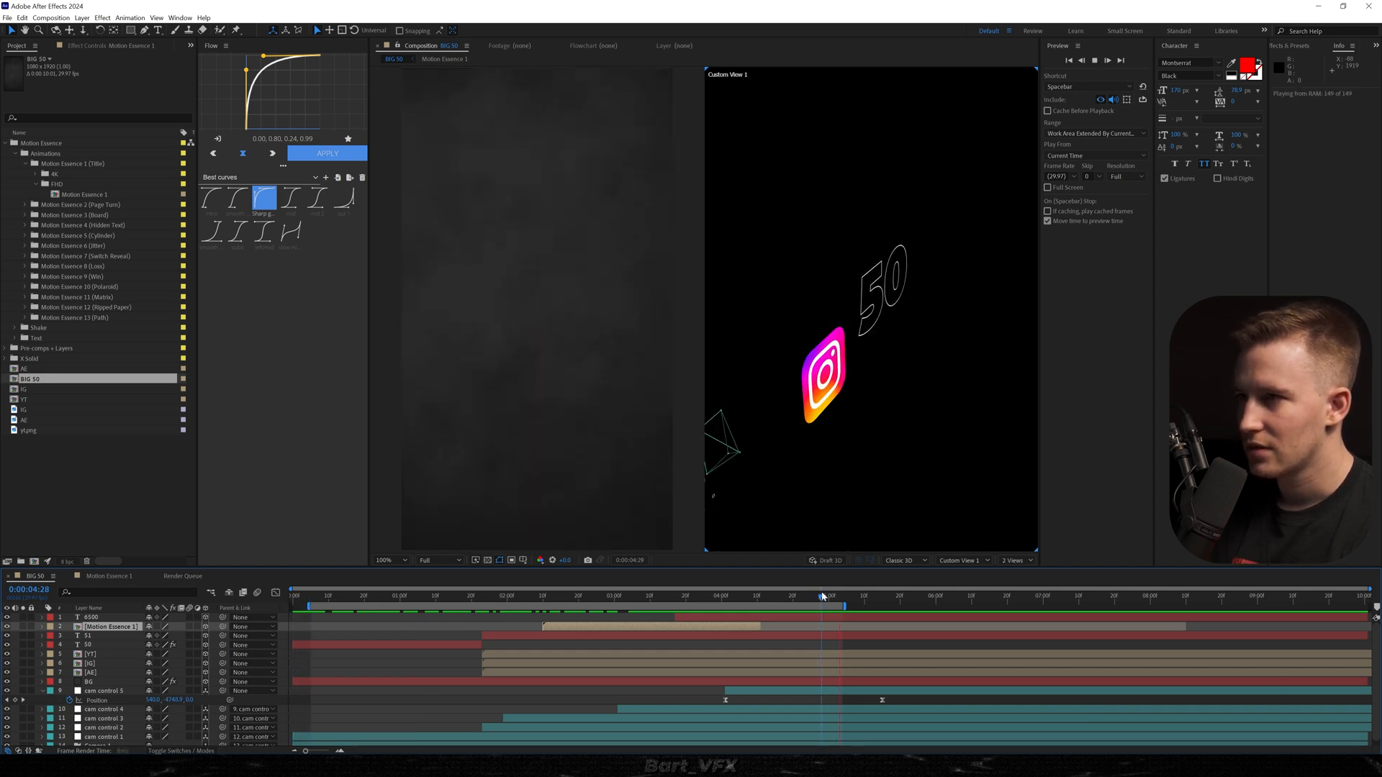
key(space)
Add Film Burn 5 (HD) from the Pro Edit Pack's Film Burns HD folder as the top layer, placed around 0:00:05:02.
drag(826, 595, 838, 596)
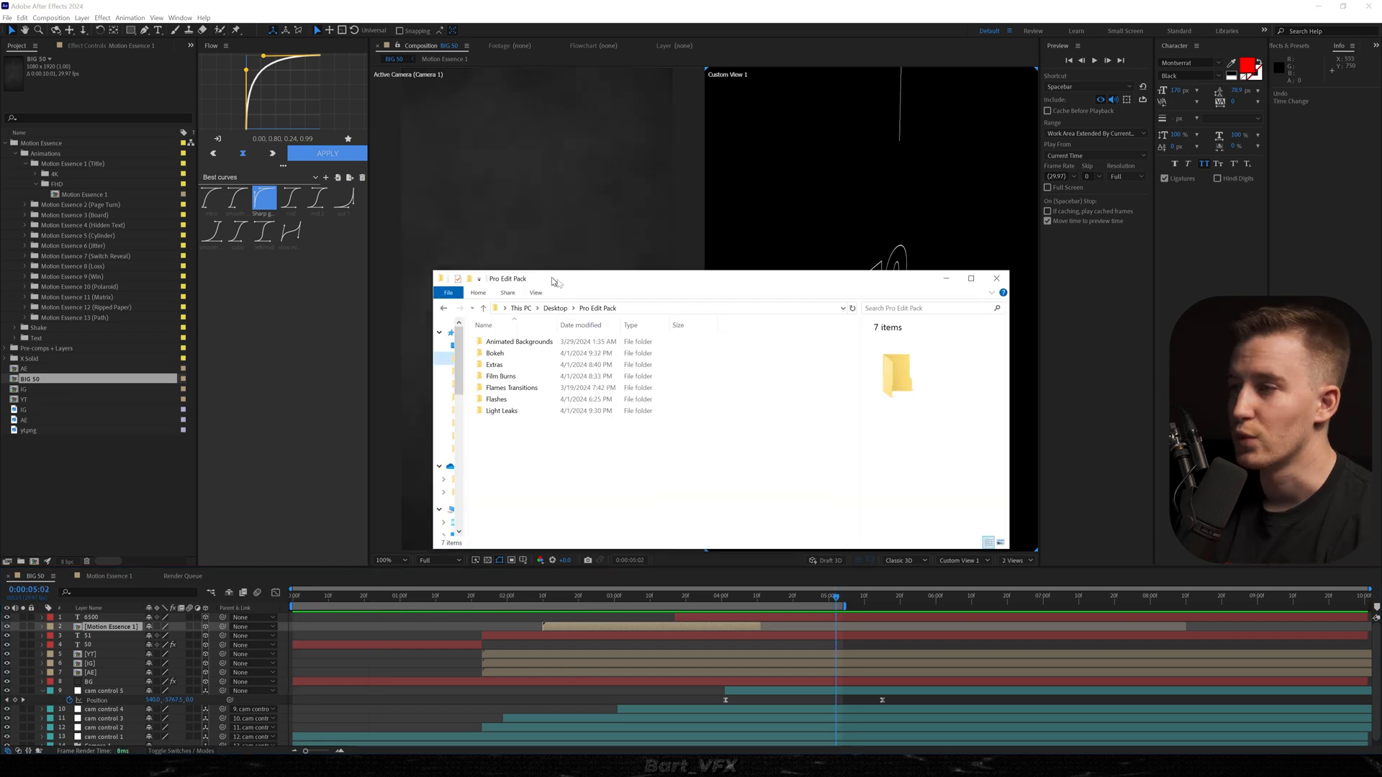
drag(555, 281, 898, 301)
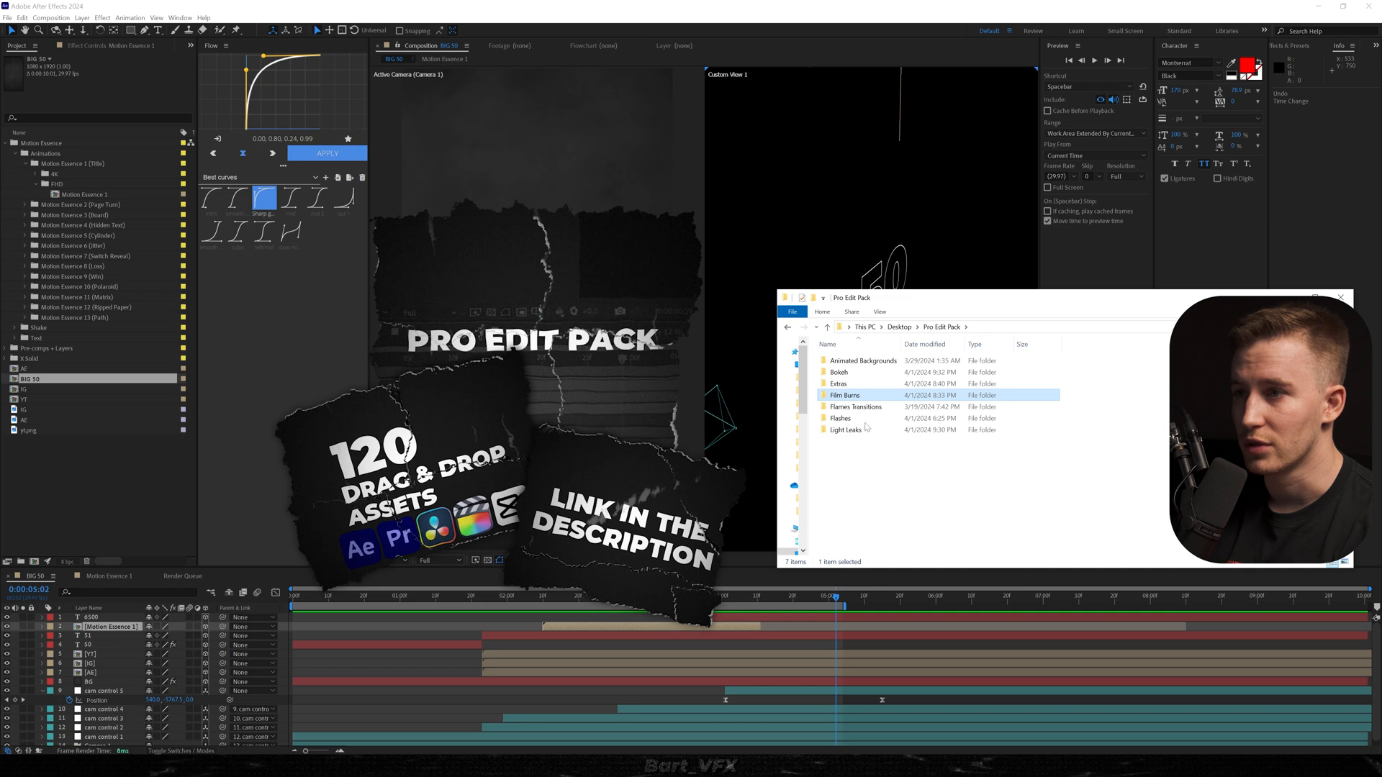
double_click(846, 396)
double_click(829, 372)
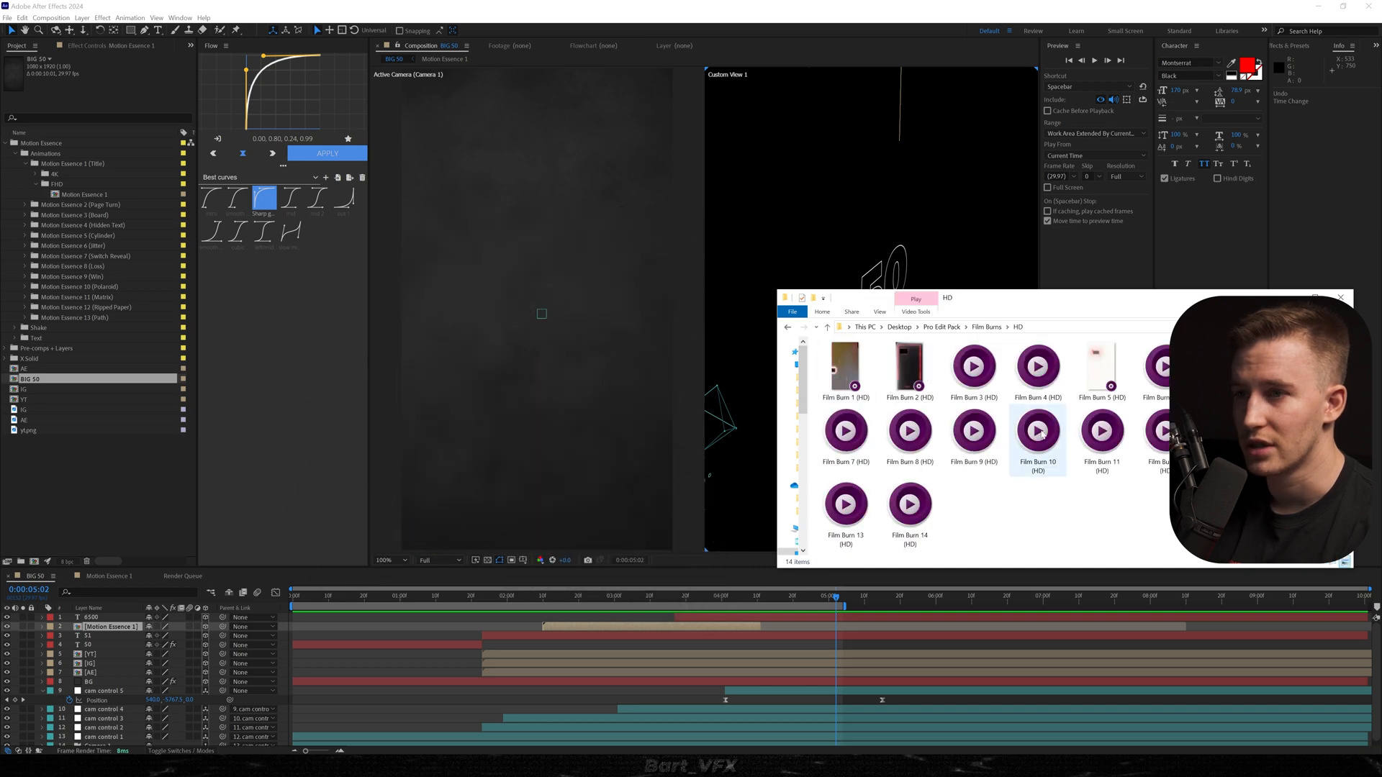
click(1101, 367)
drag(1105, 364, 914, 662)
mouse_move(316, 617)
mouse_down()
mouse_move(840, 623)
mouse_move(837, 590)
mouse_up()
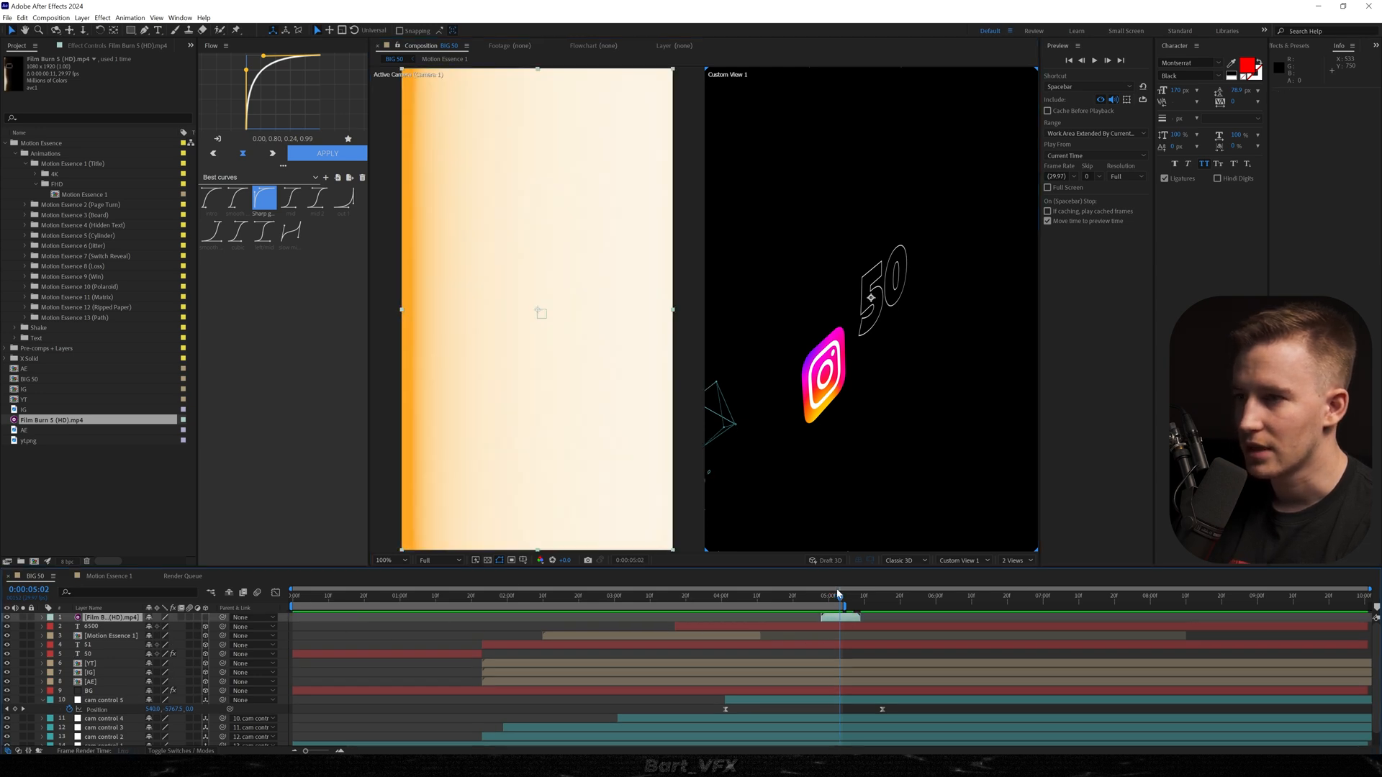
Set the film burn layer's blending mode to Screen.
click(198, 751)
click(166, 618)
click(191, 305)
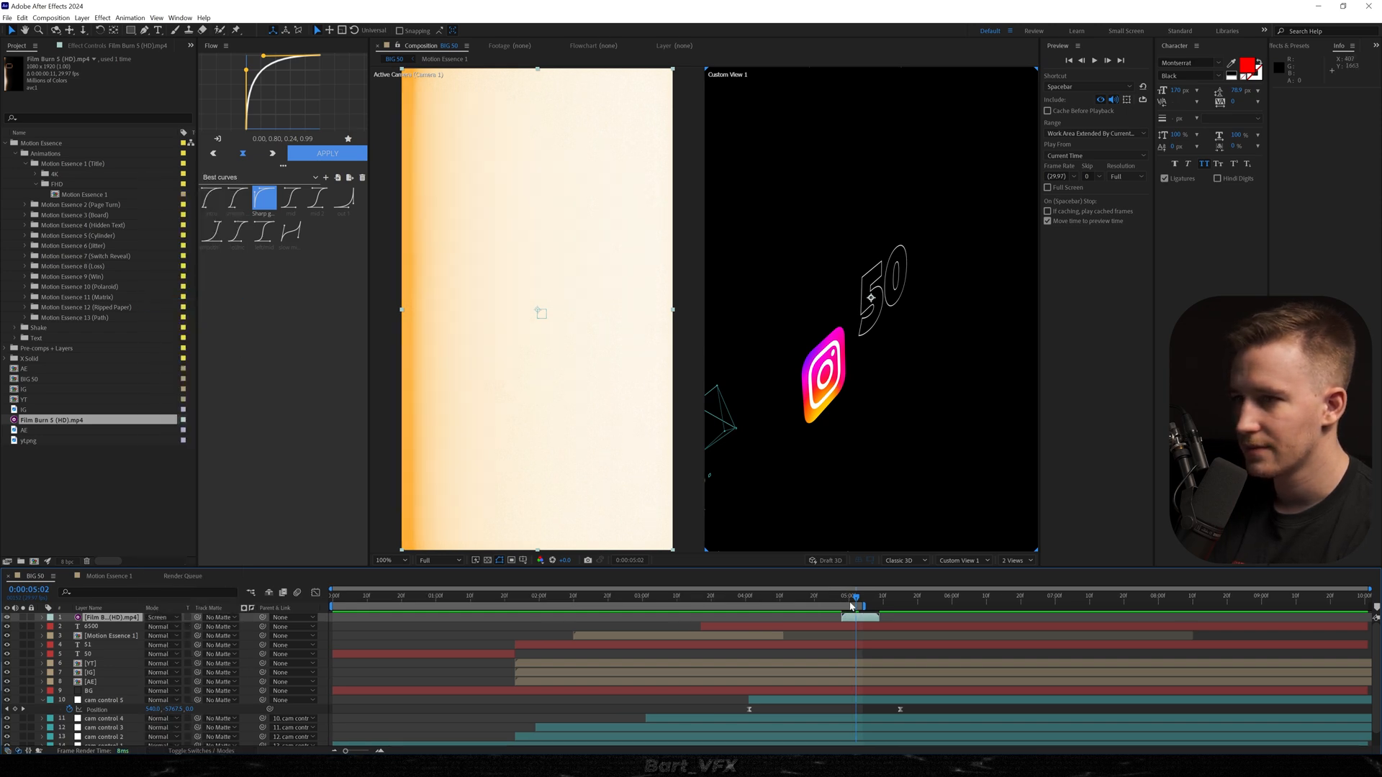
Split the film burn at 0:00:05:04, move its second half to the start of the composition, and preview the loop.
scroll(858, 606, up, 3)
click(771, 597)
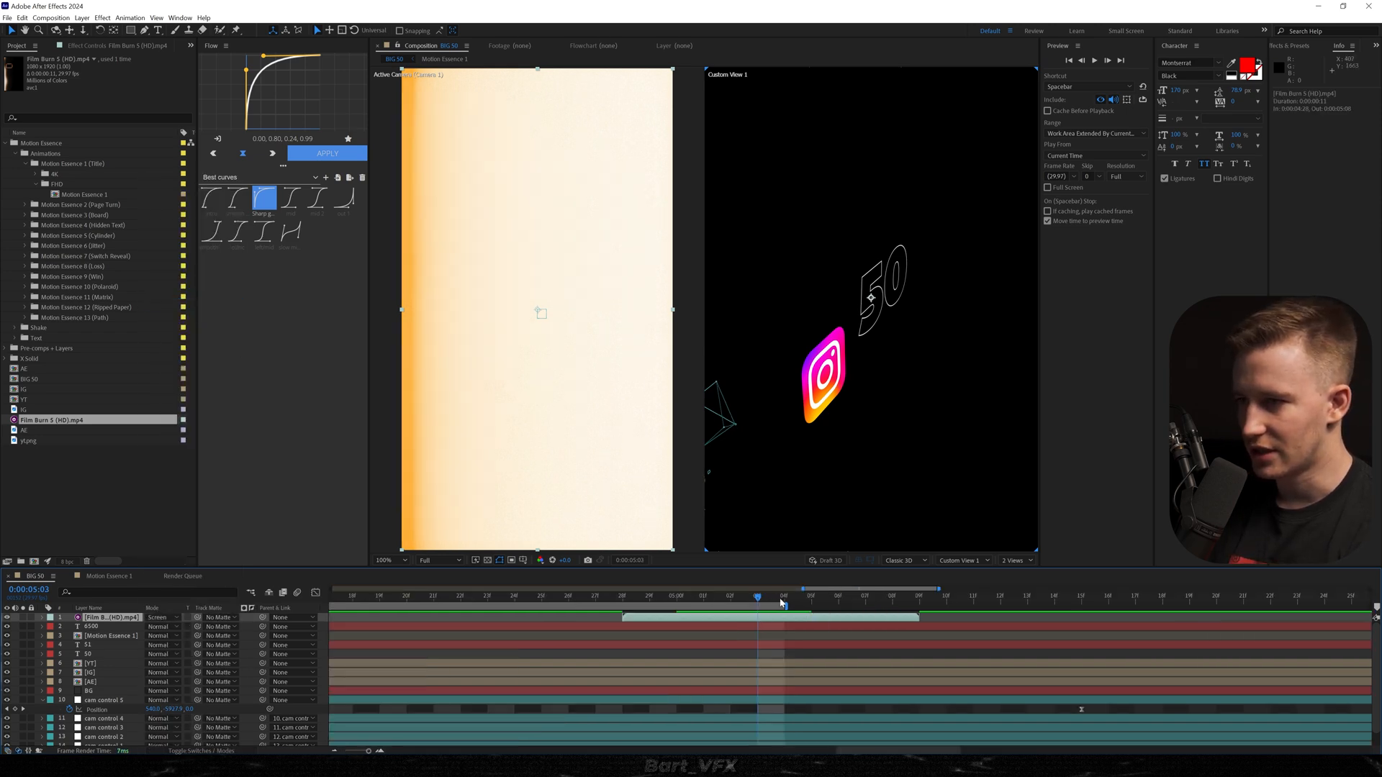
click(783, 598)
key(ctrl+d)
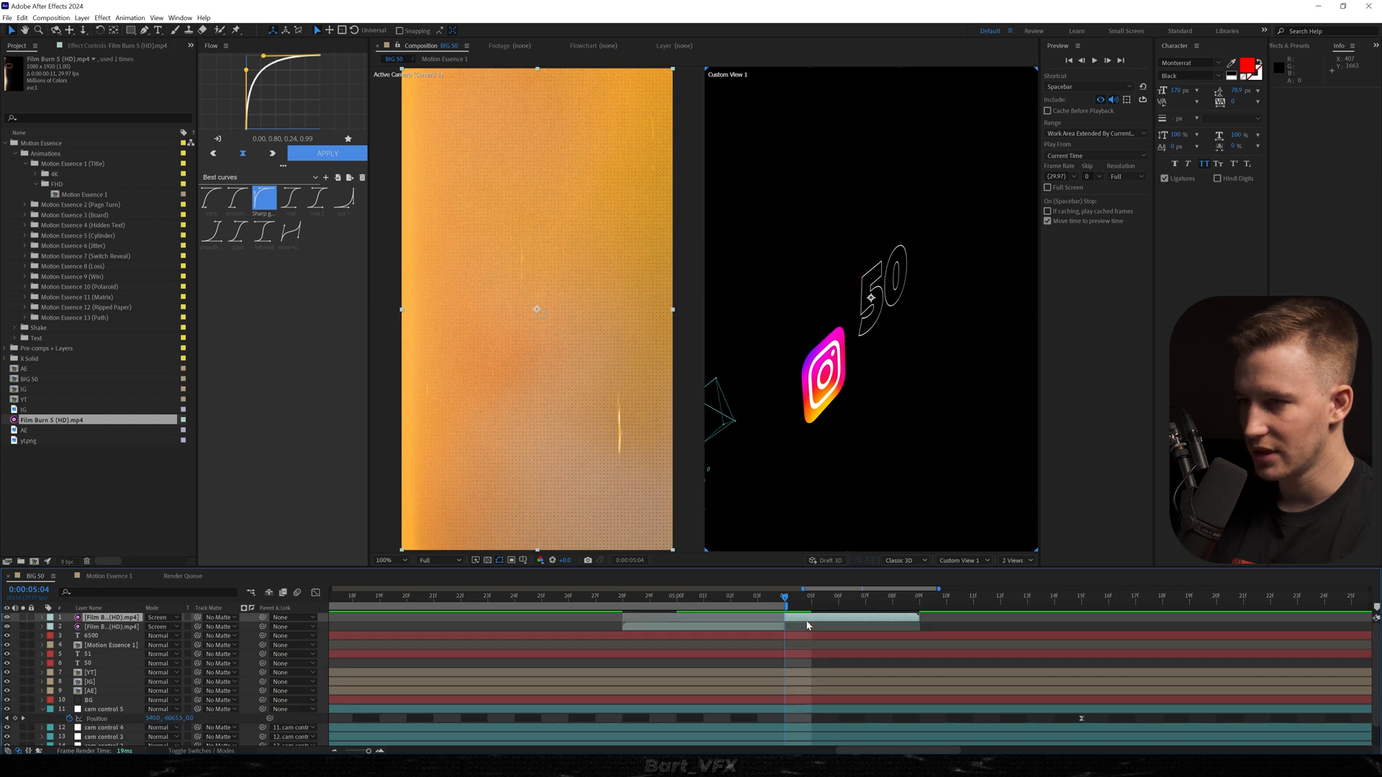
key(semicolon)
drag(854, 617, 462, 617)
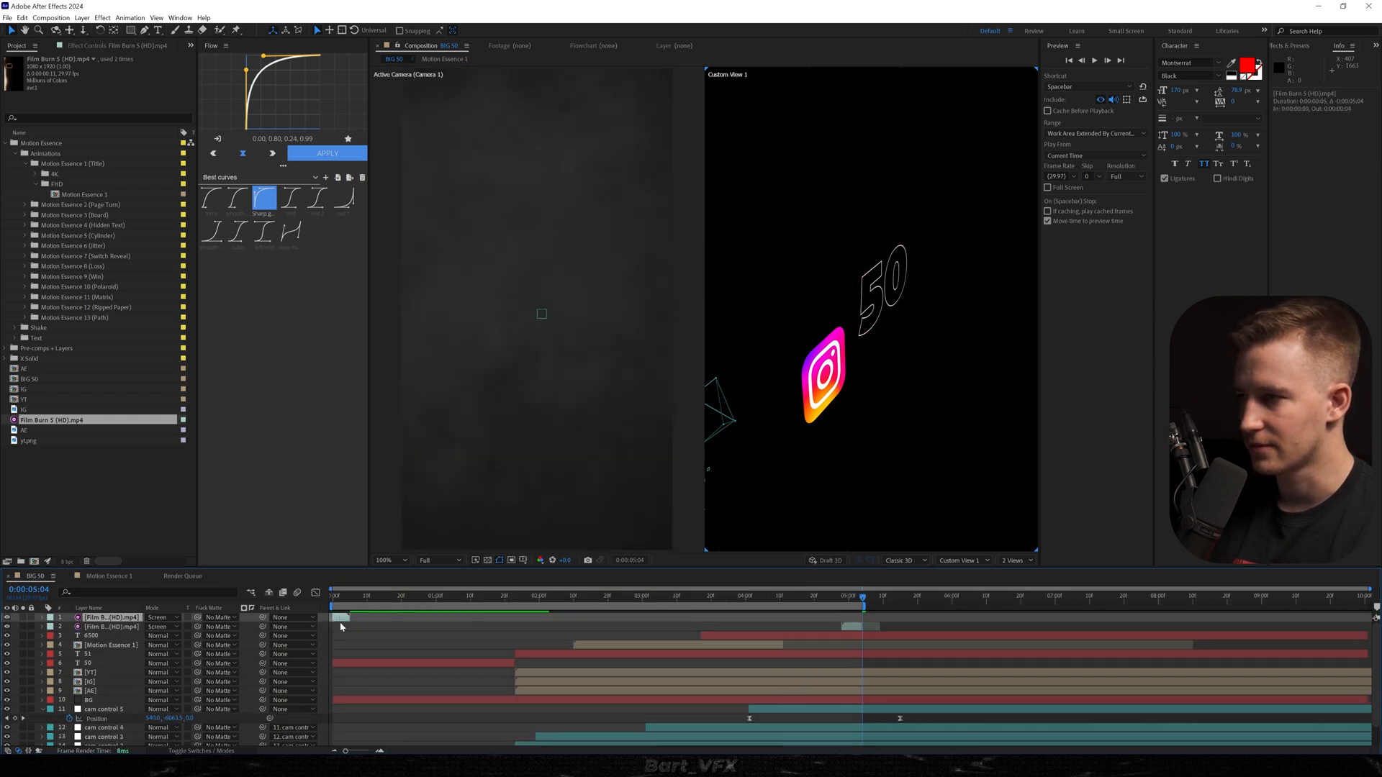
key(space)
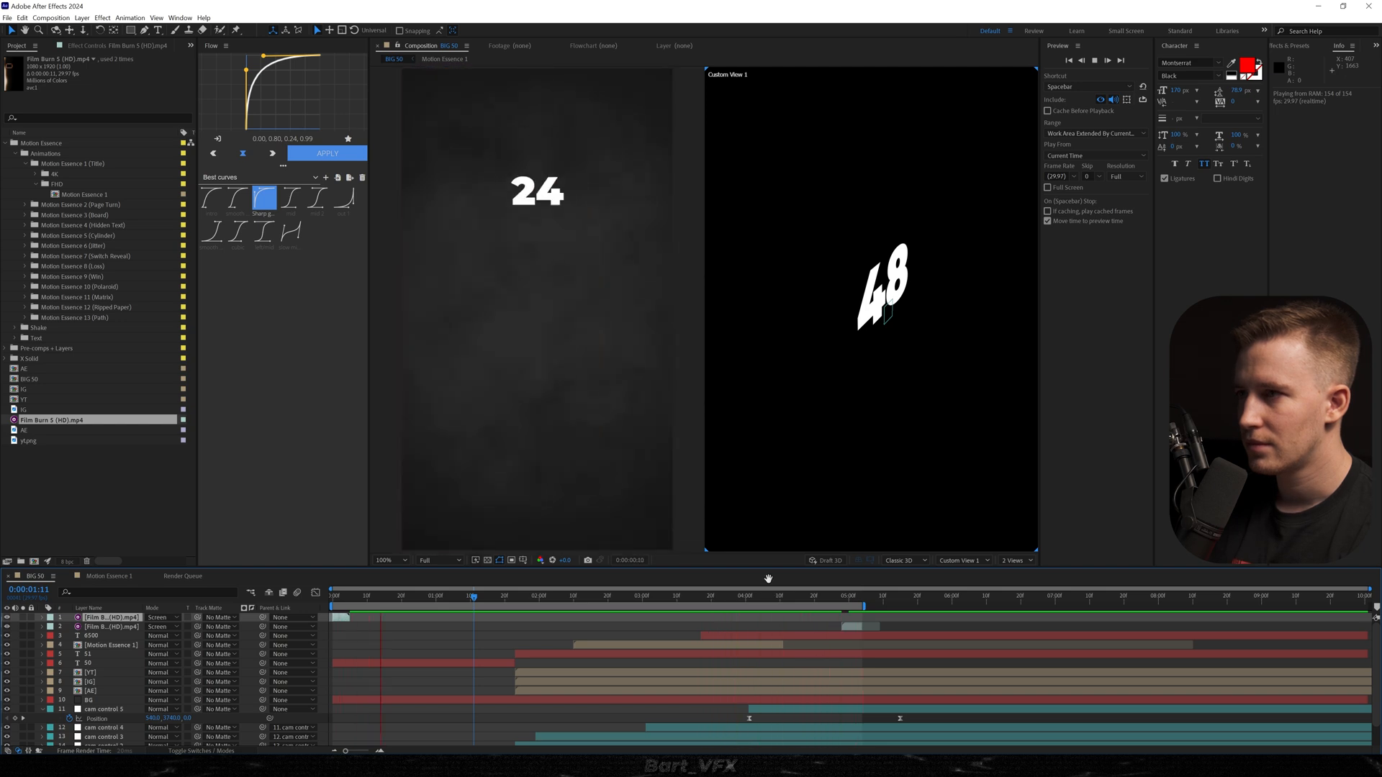
Move cam control 5's last position keyframe to just before 0:00:06:00 and preview the slower camera move.
drag(899, 719, 942, 721)
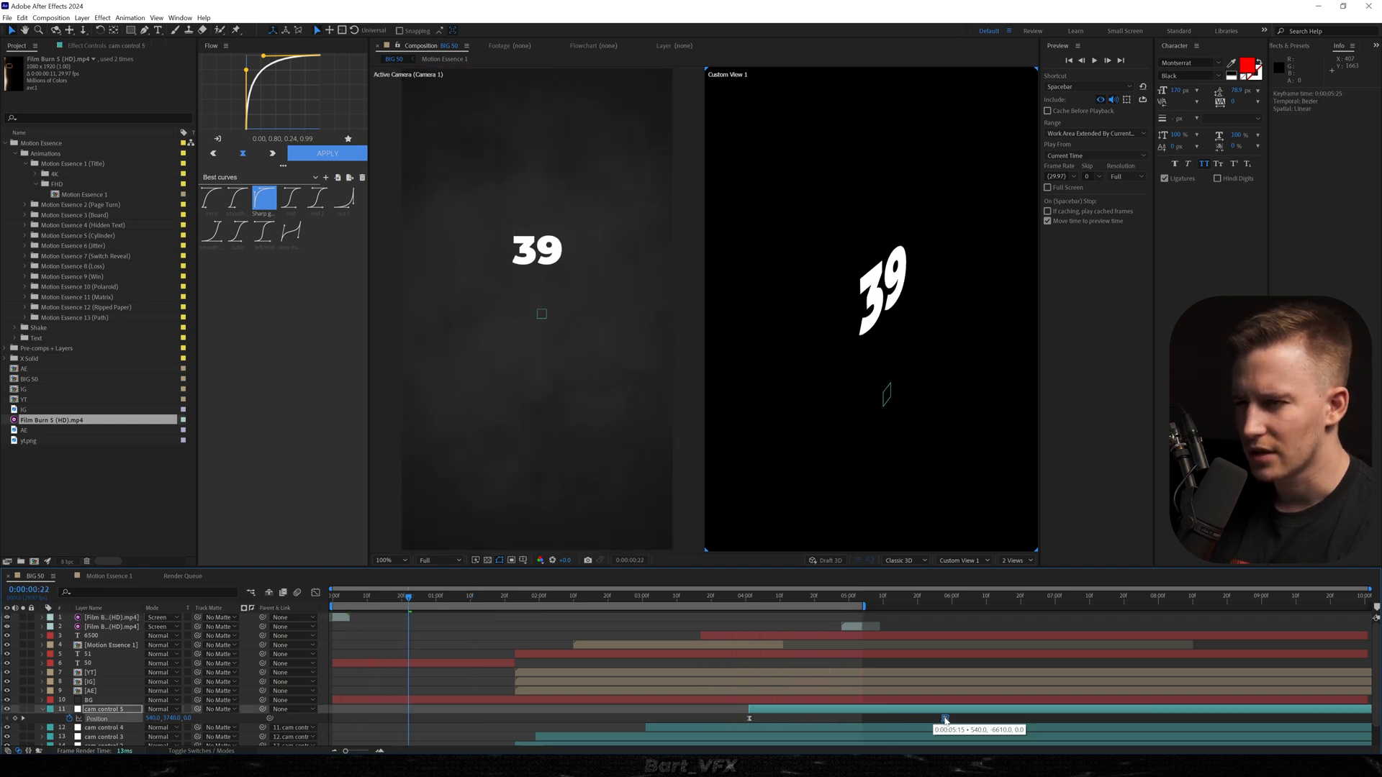
click(744, 597)
key(space)
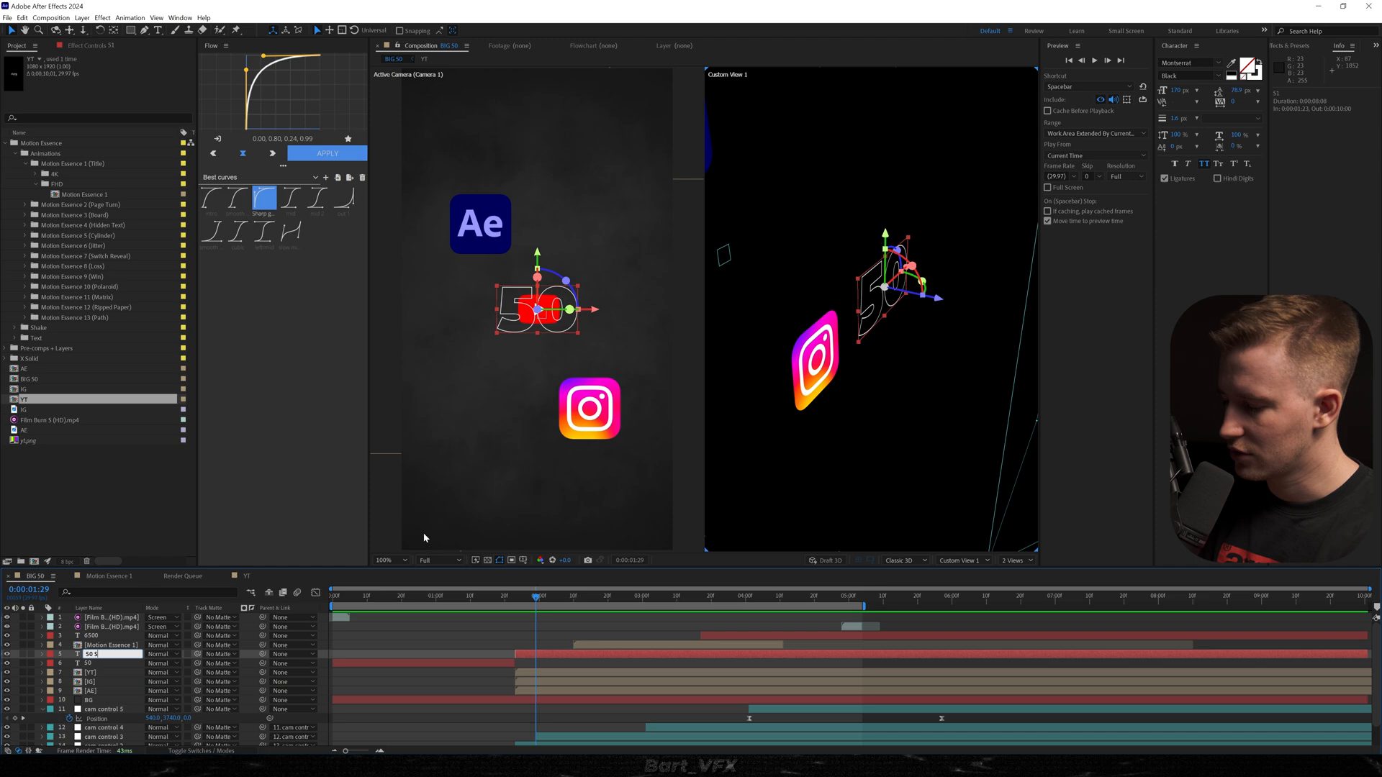
Name the outlined 50 text layer 50 Stroke and apply the Shine effect to it.
key(Return)
key(ctrl+space)
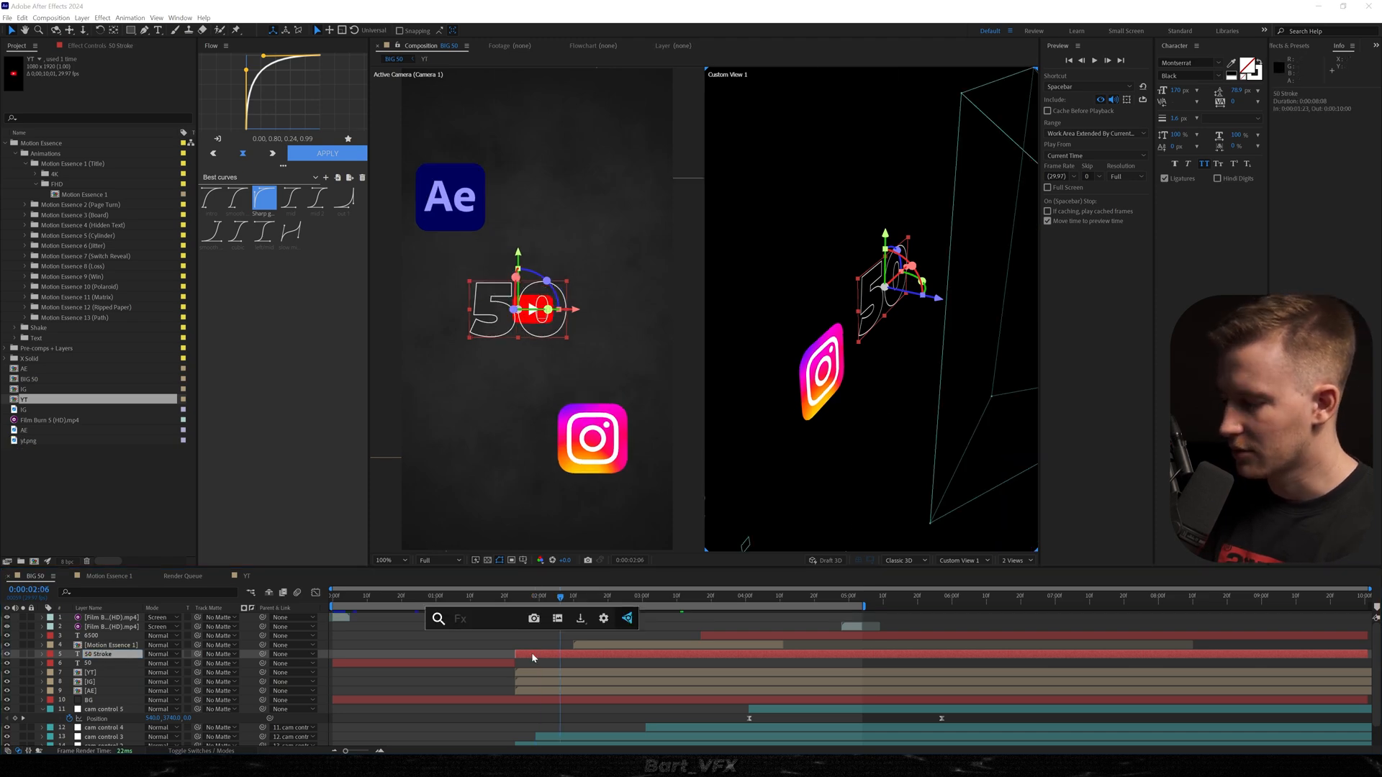
text(shine)
click(533, 650)
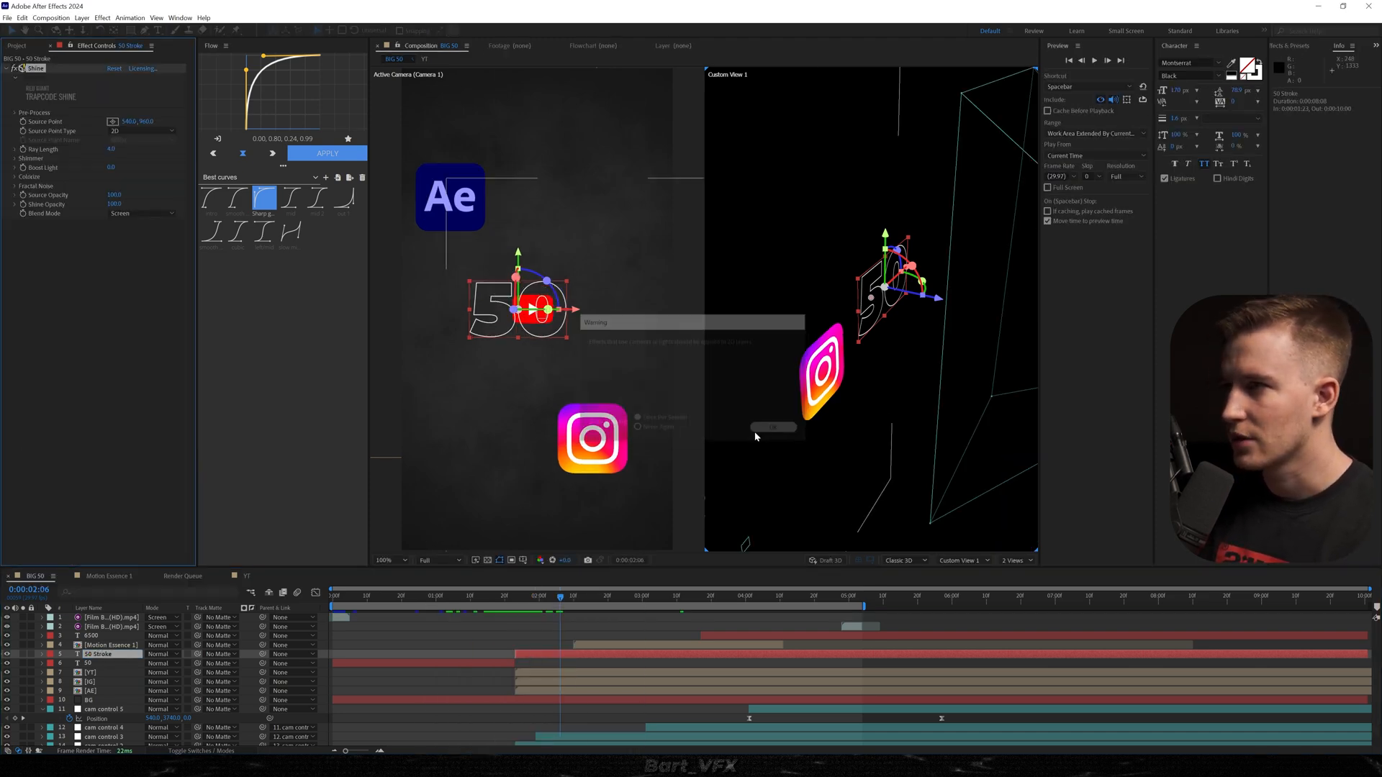
Set Shine's Colorize option to None on 50 Stroke, lengthen the rays and raise the boost light.
click(15, 176)
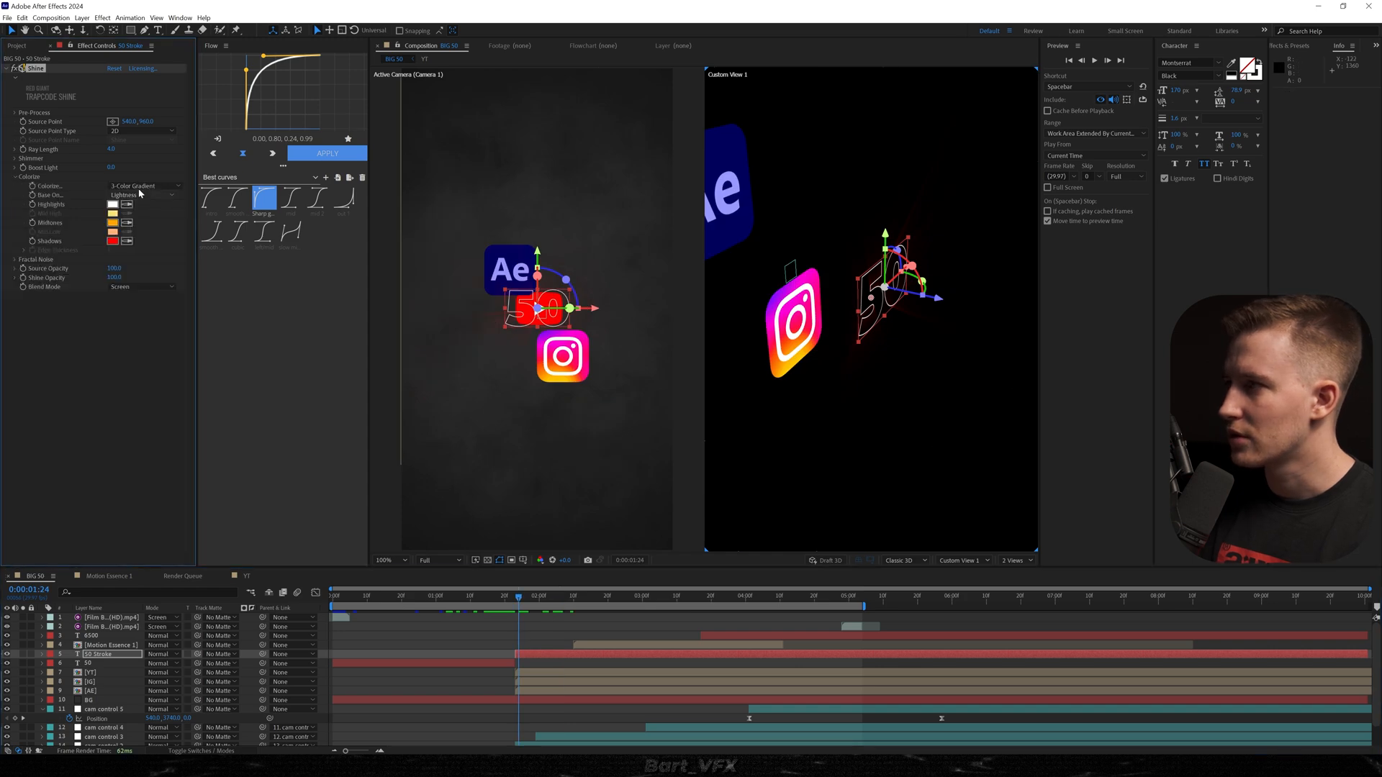
click(142, 186)
click(142, 197)
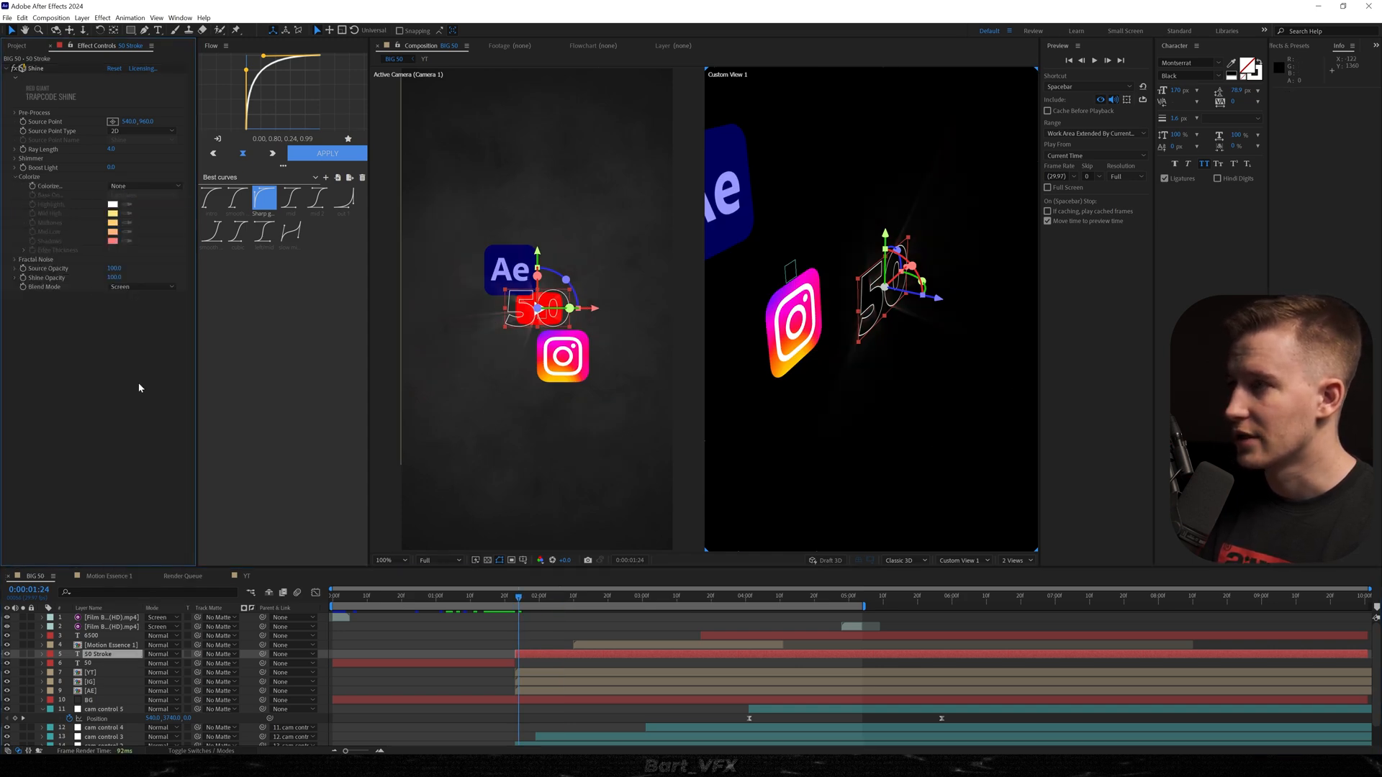
drag(112, 150, 144, 171)
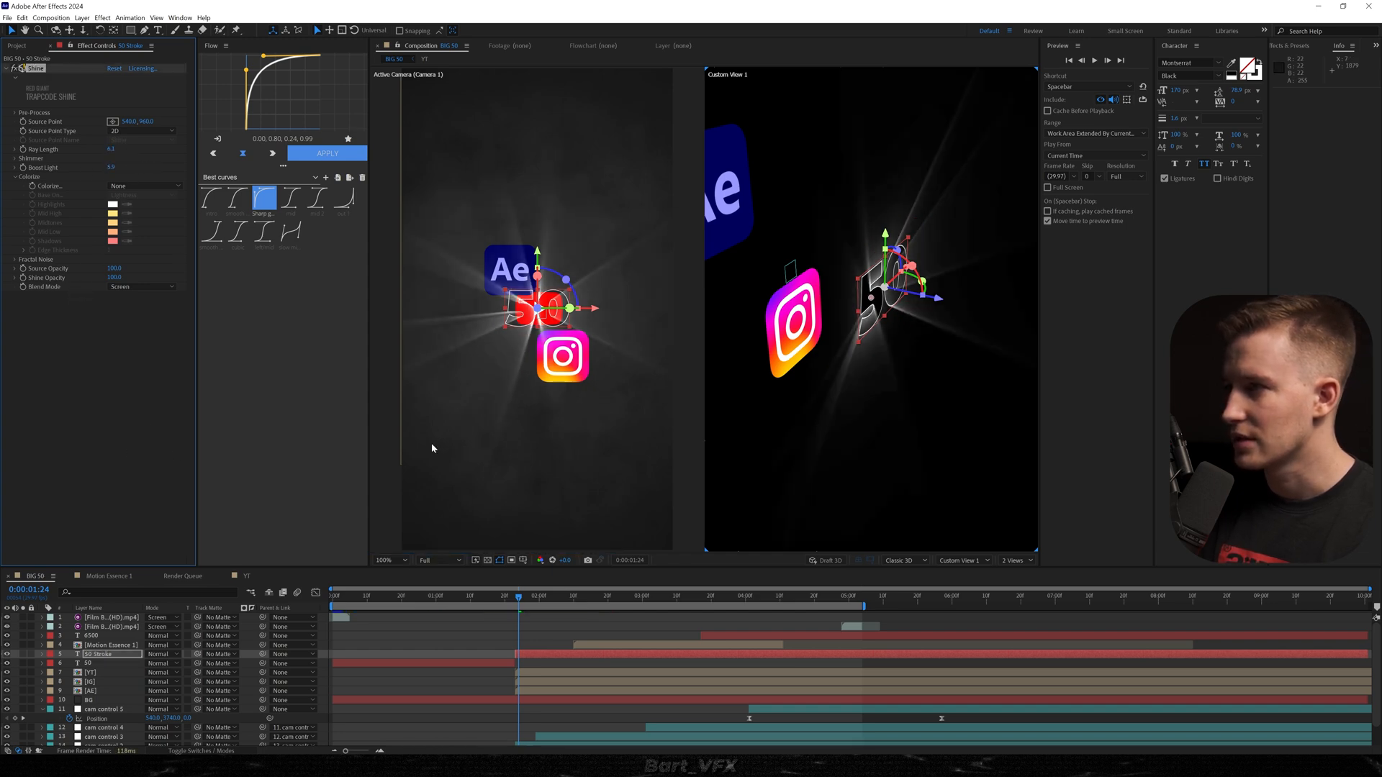
click(424, 593)
drag(111, 168, 68, 336)
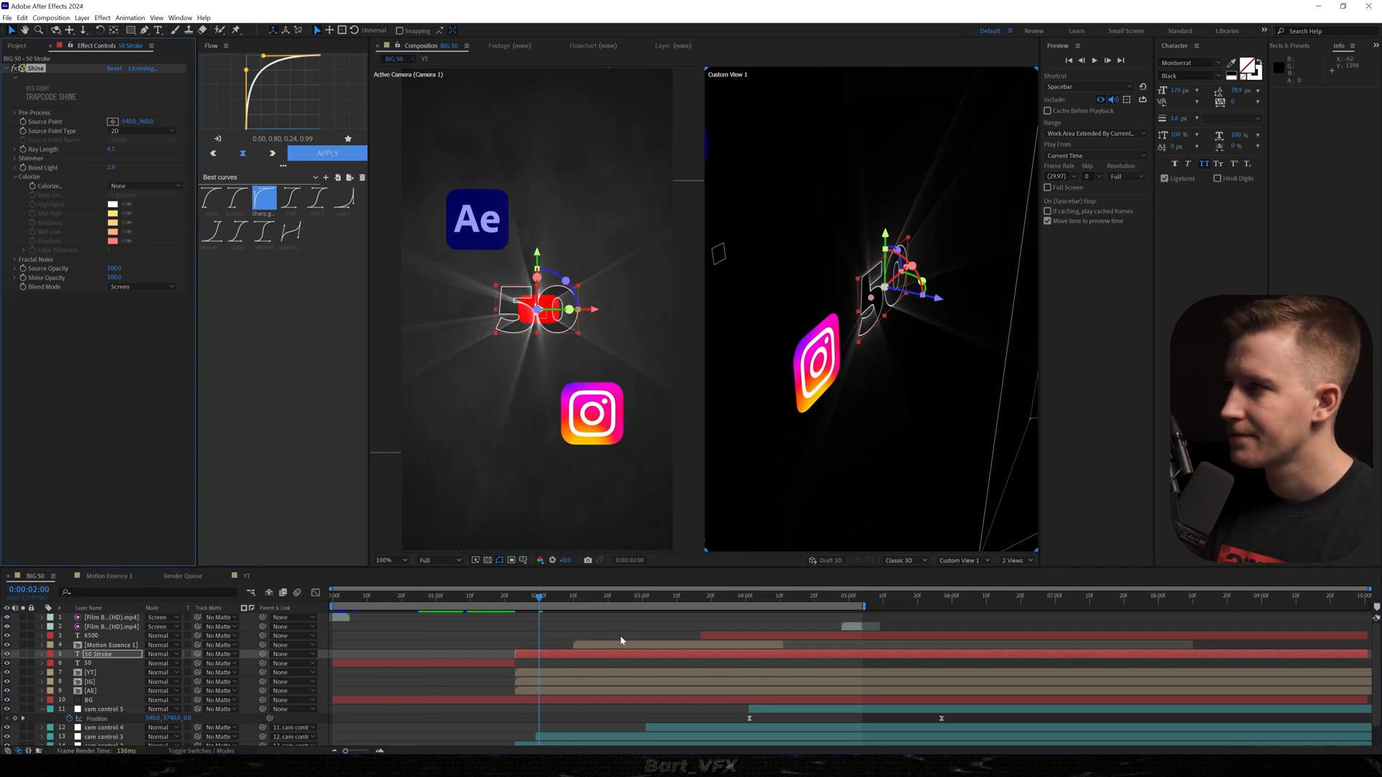
Apply Deep Glow to the YT logo layer and copy the effect to the IG and AE logo layers.
key(ctrl+space)
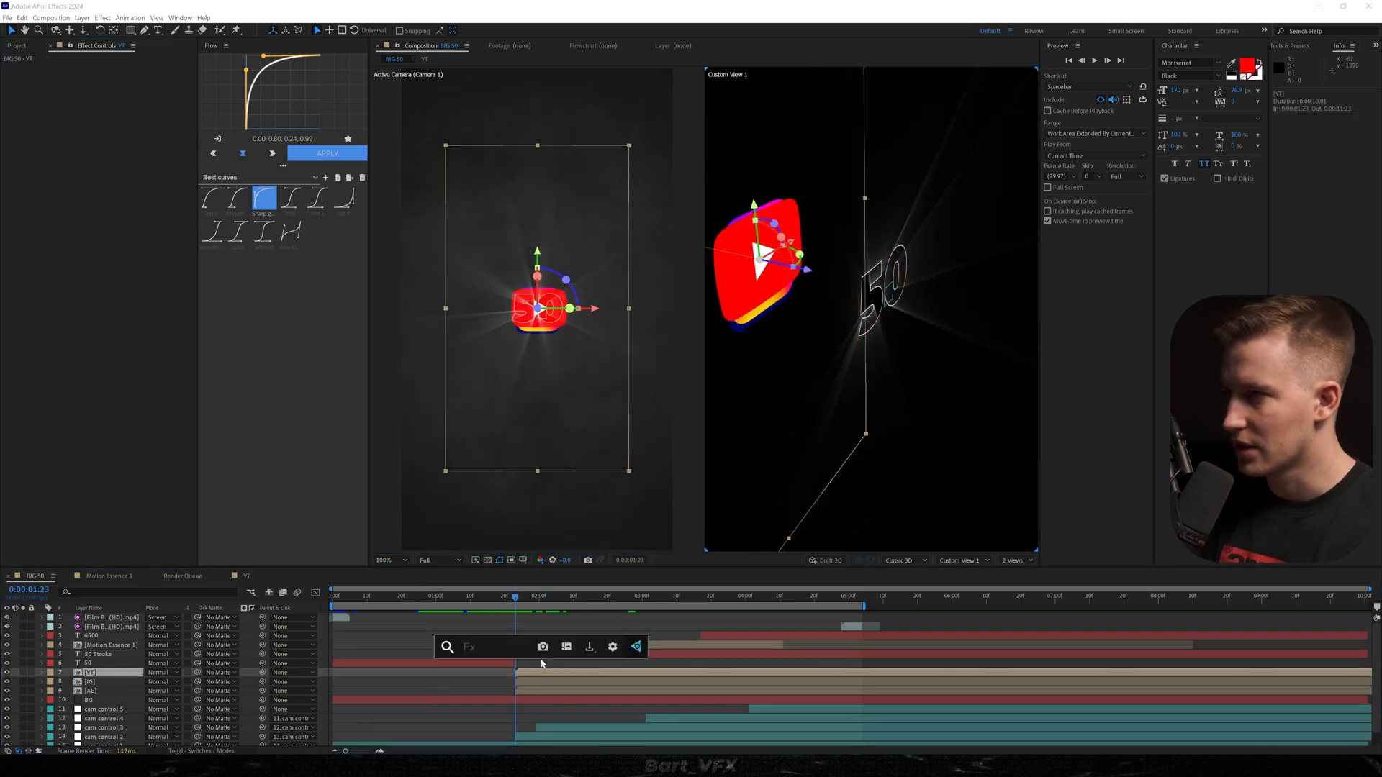
text(deep)
key(Return)
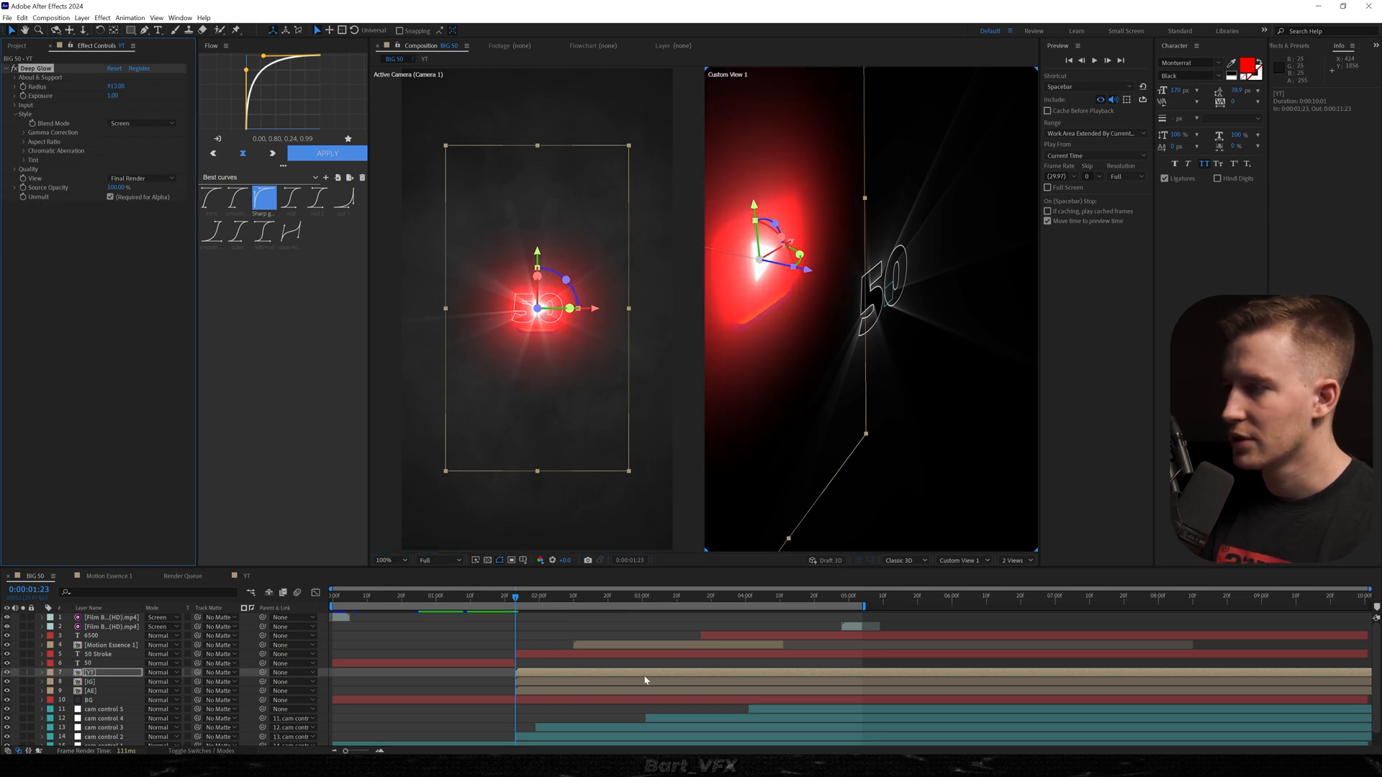
click(563, 682)
shift+click(549, 692)
key(ctrl+v)
Lower the Deep Glow exposure on the logo layers to soften their glow and preview the logo reveal.
mouse_move(113, 95)
mouse_down()
mouse_move(81, 102)
mouse_move(88, 88)
mouse_up()
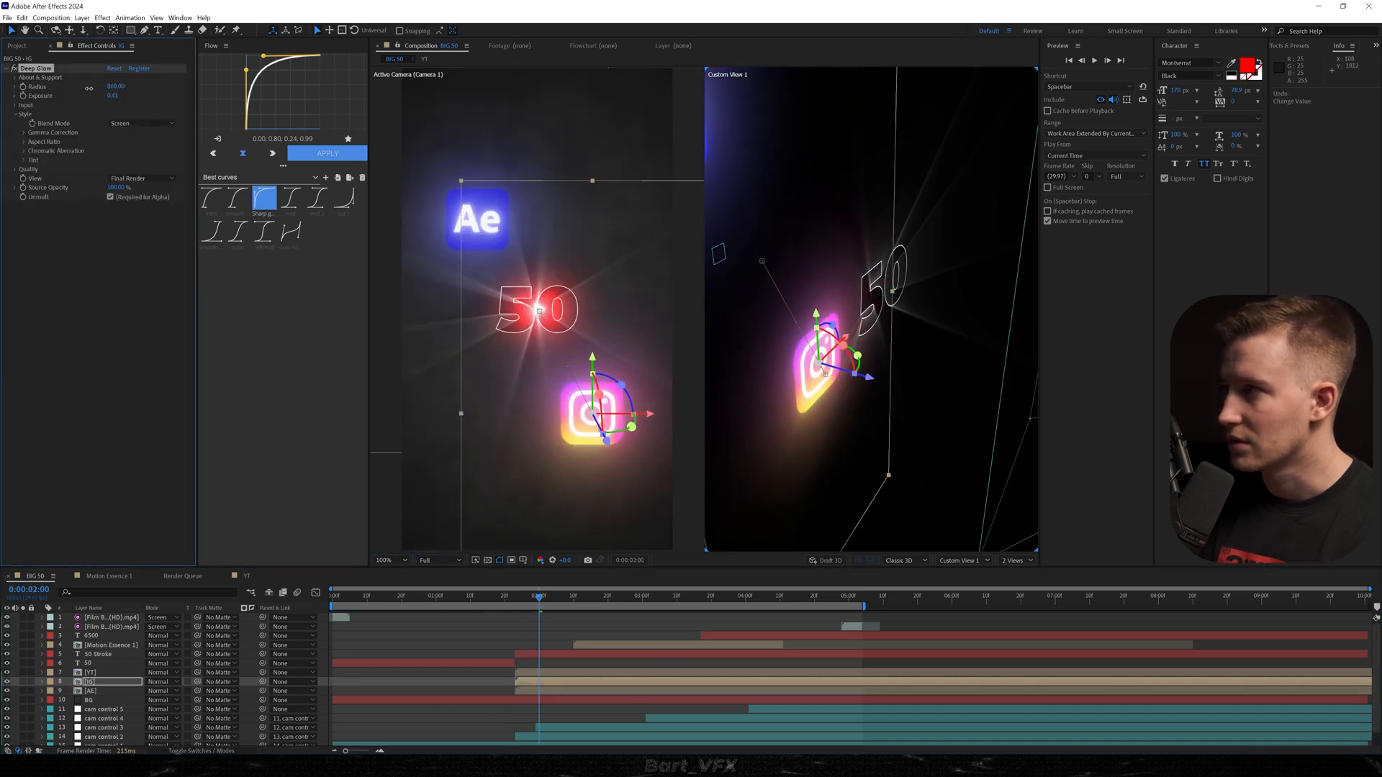
click(543, 674)
click(545, 690)
drag(112, 95, 108, 96)
drag(538, 597, 451, 606)
key(space)
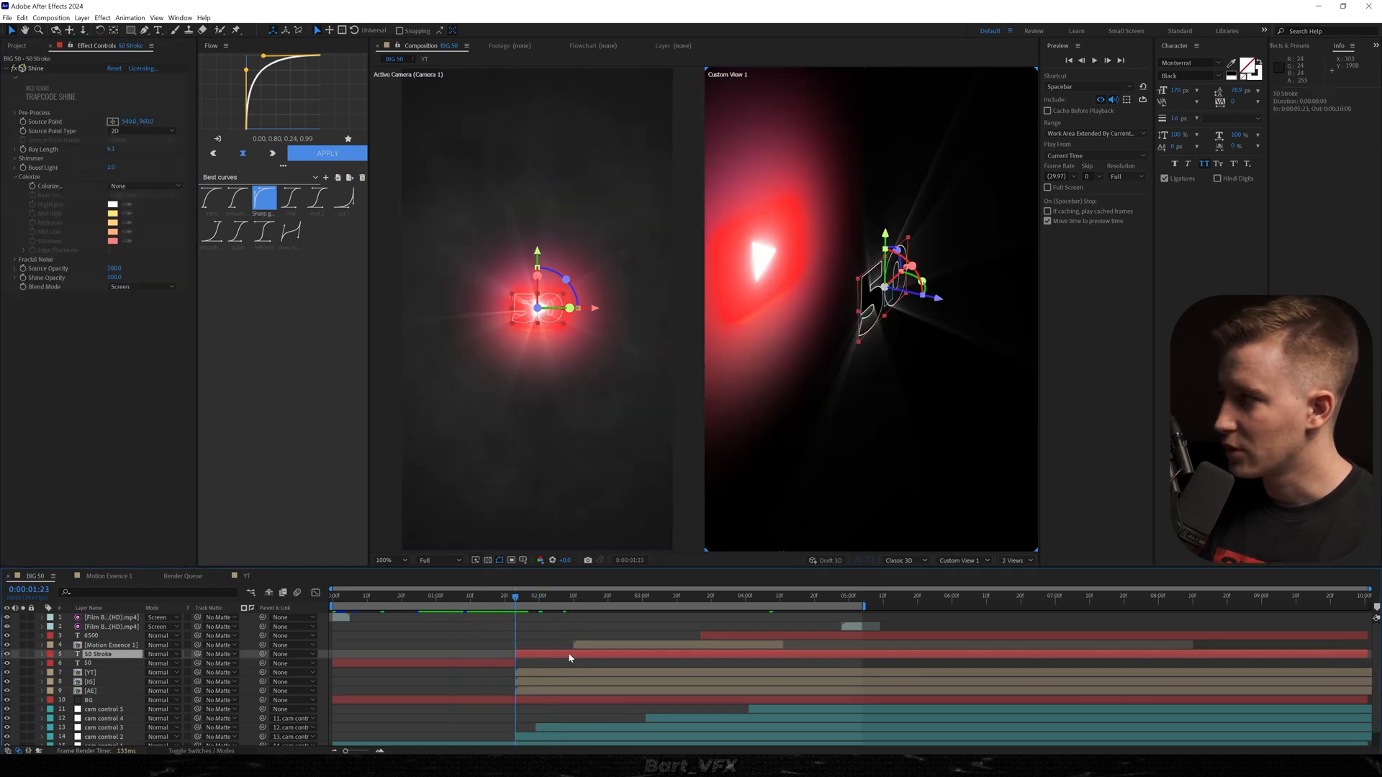
Add an adjustment layer above 50 Stroke with the VHD Shake 1.2 (bottom left, low) preset, start it slightly before the stroke, and preview.
key(ctrl+alt+y)
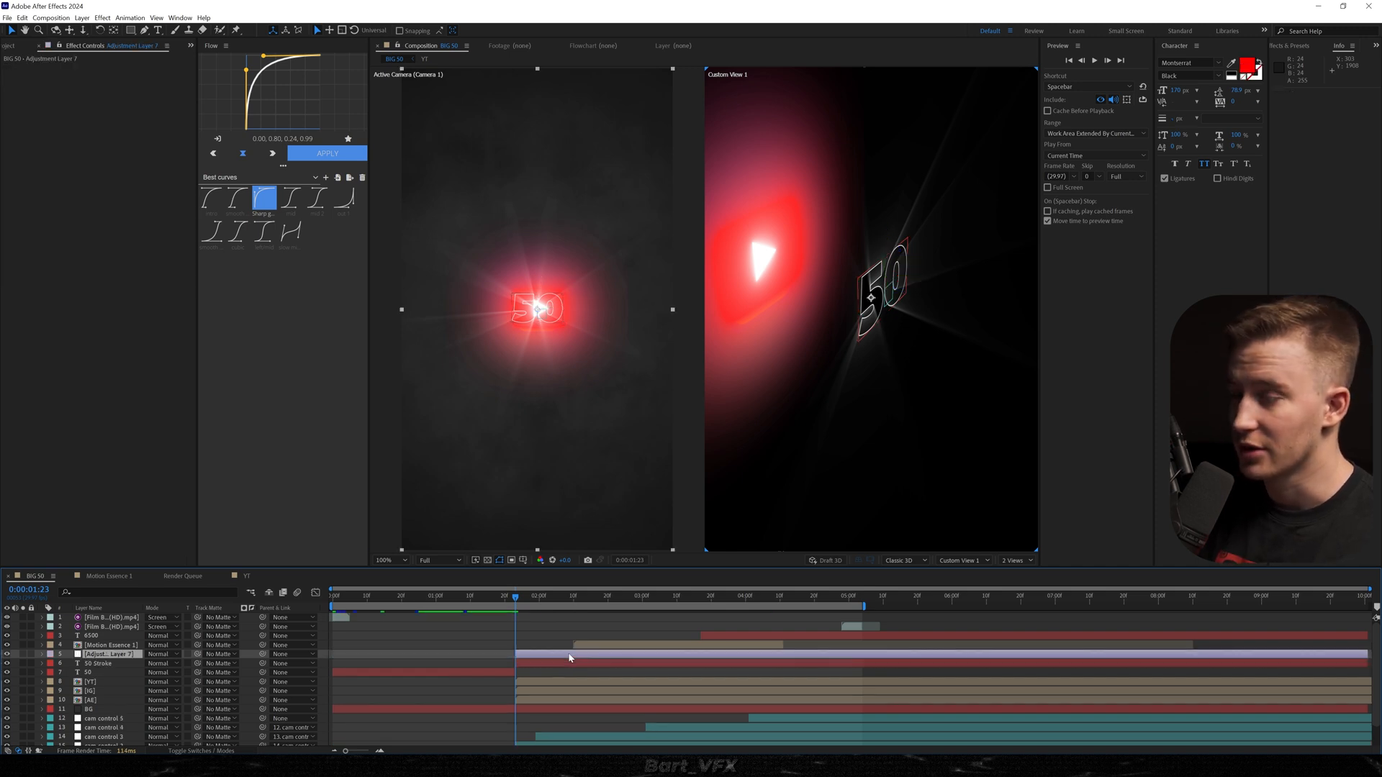
key(ctrl+space)
text(vhd)
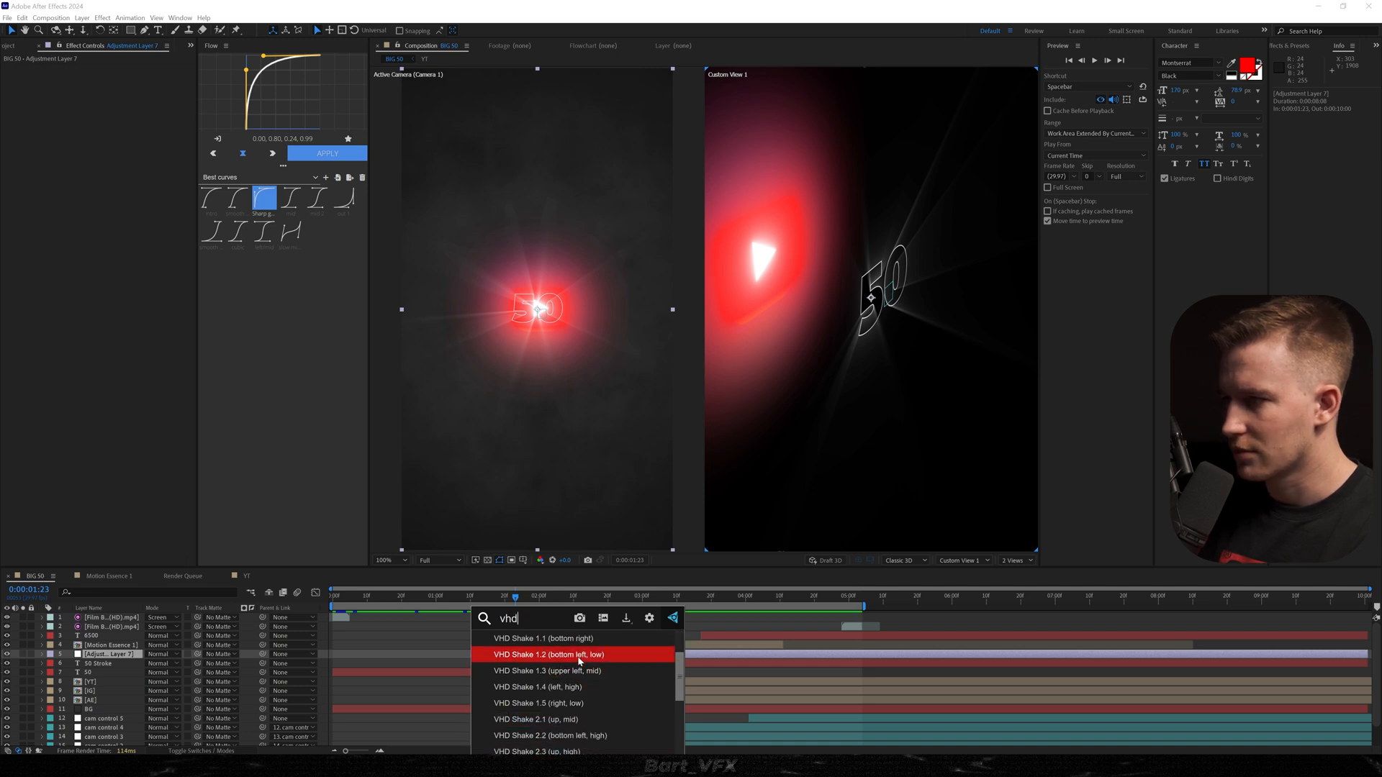
click(580, 657)
drag(656, 655, 611, 656)
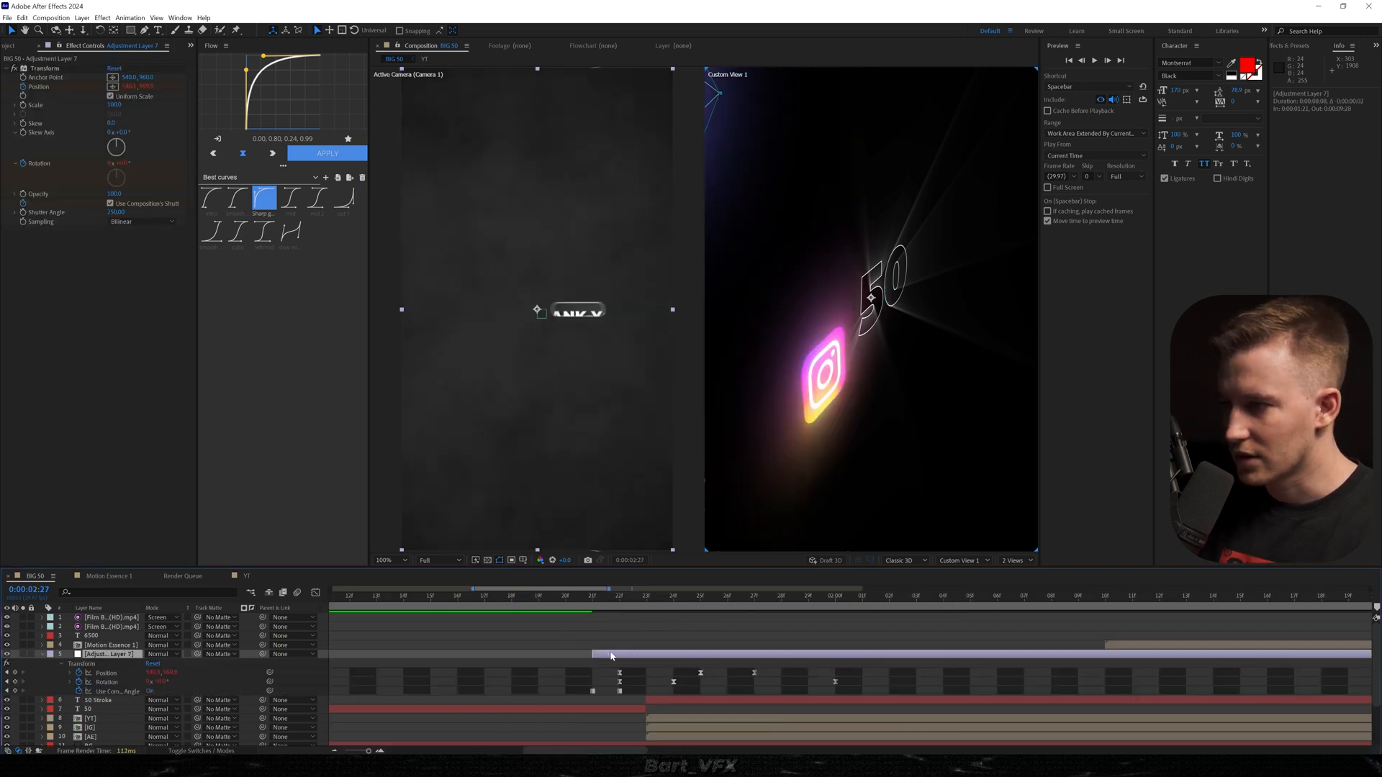
click(429, 594)
key(space)
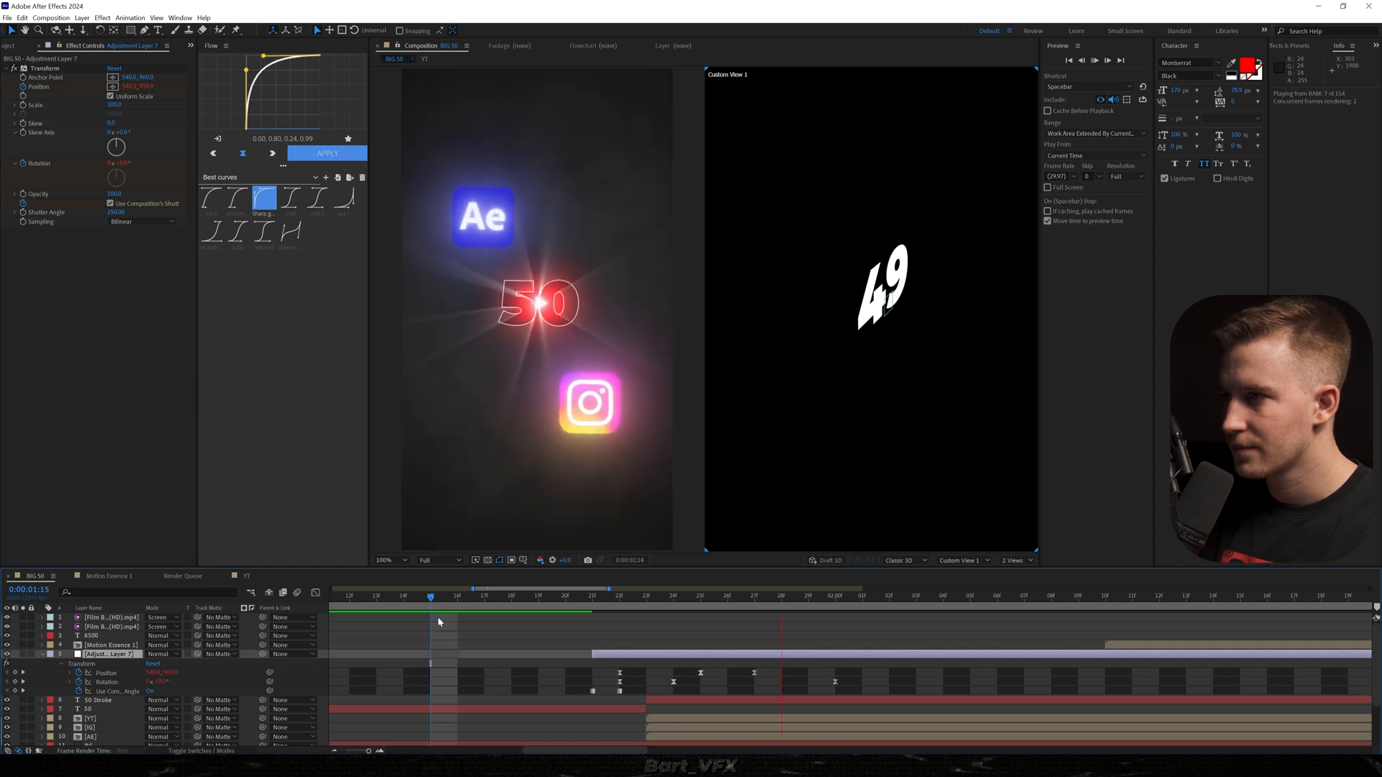
key(;)
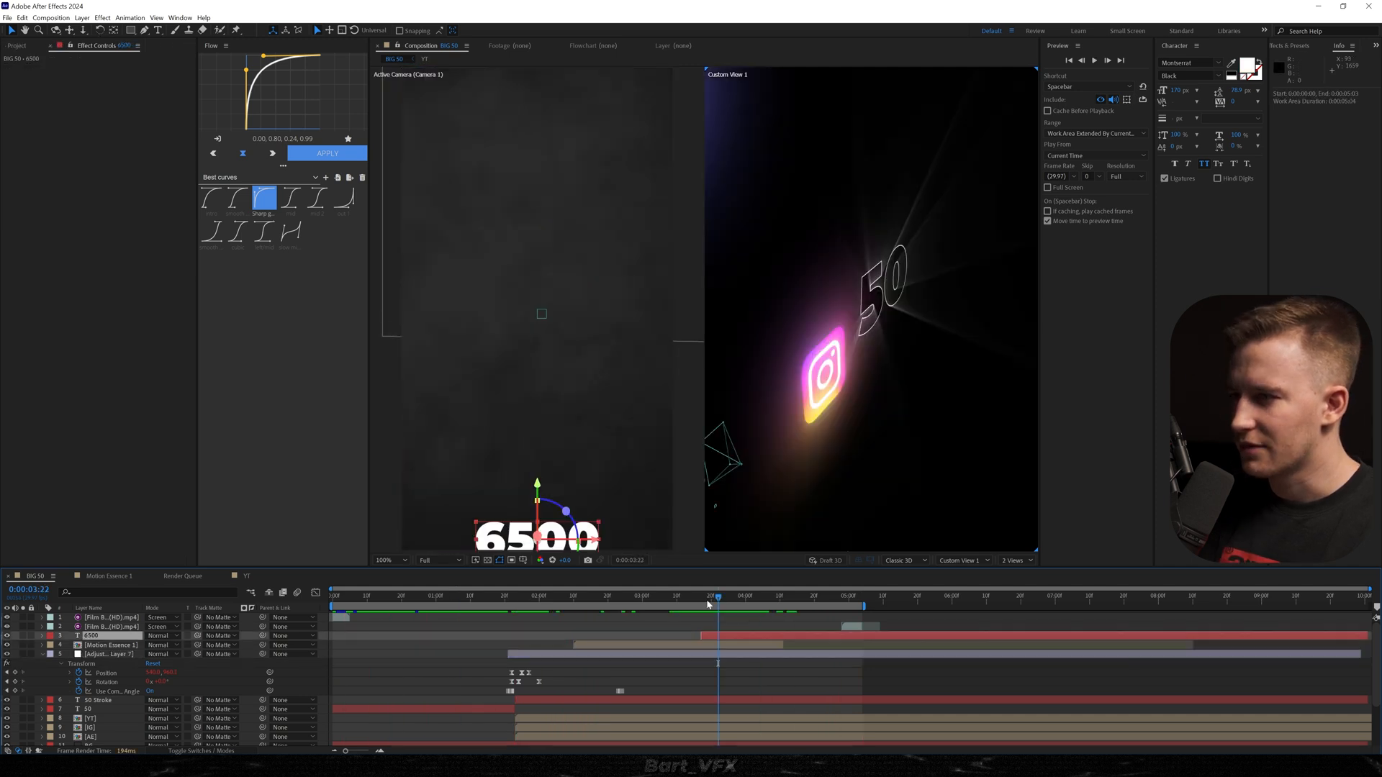
Apply the txt 5 snappy animation preset to the 6500 text layer at 0:00:03:18 and preview it.
drag(718, 602, 705, 604)
key(ctrl+space)
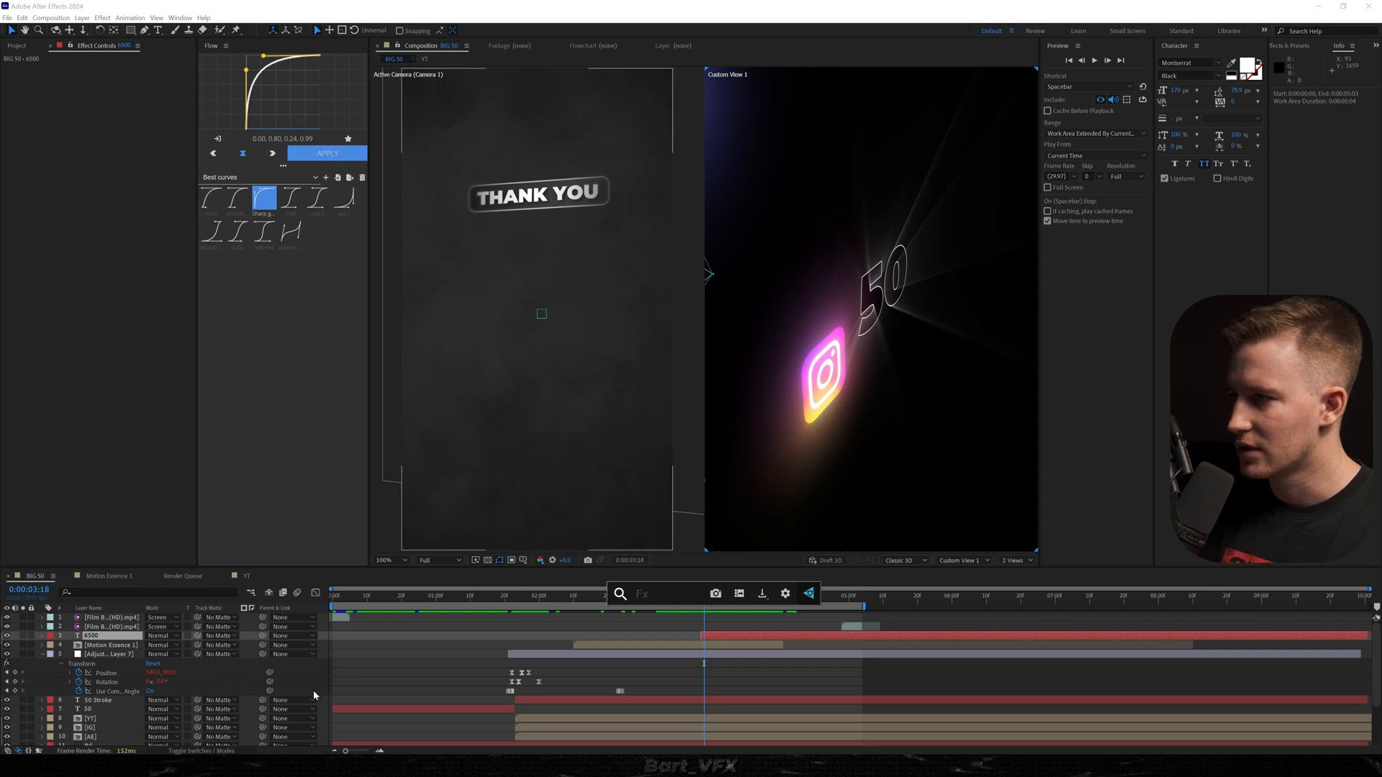
text(txt)
key(Down)
key(Down)
key(Down)
key(Down)
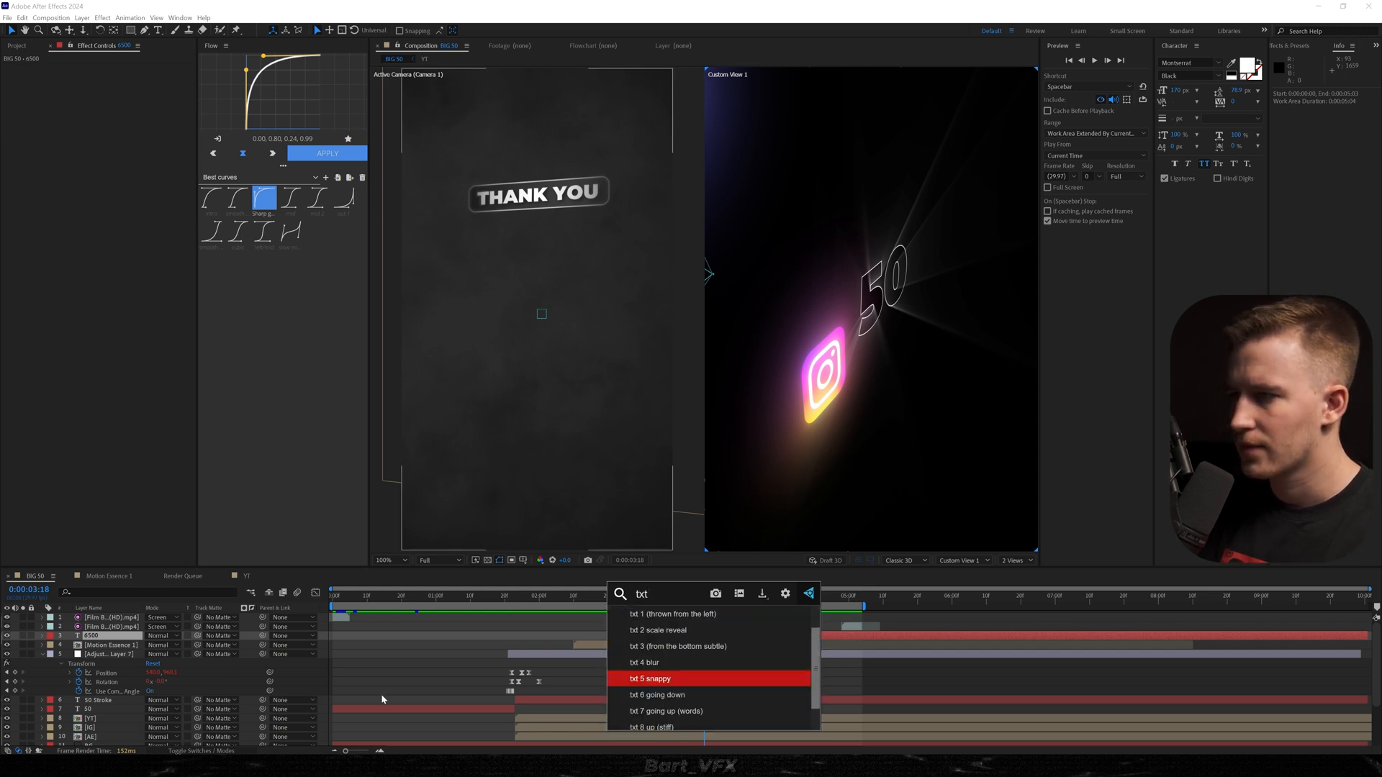
key(Return)
key(space)
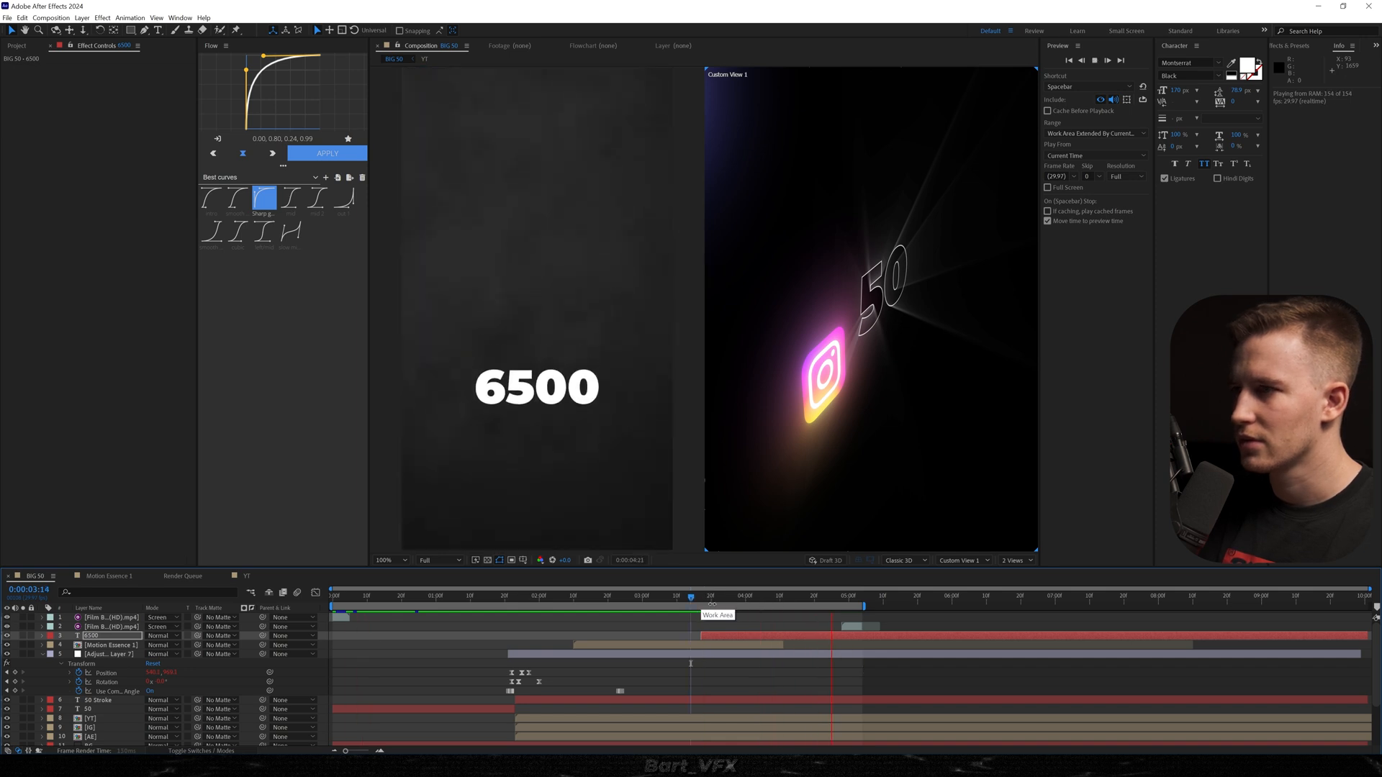
Increase the stroke width of the 50 Stroke text layer to thicken its outline.
click(555, 700)
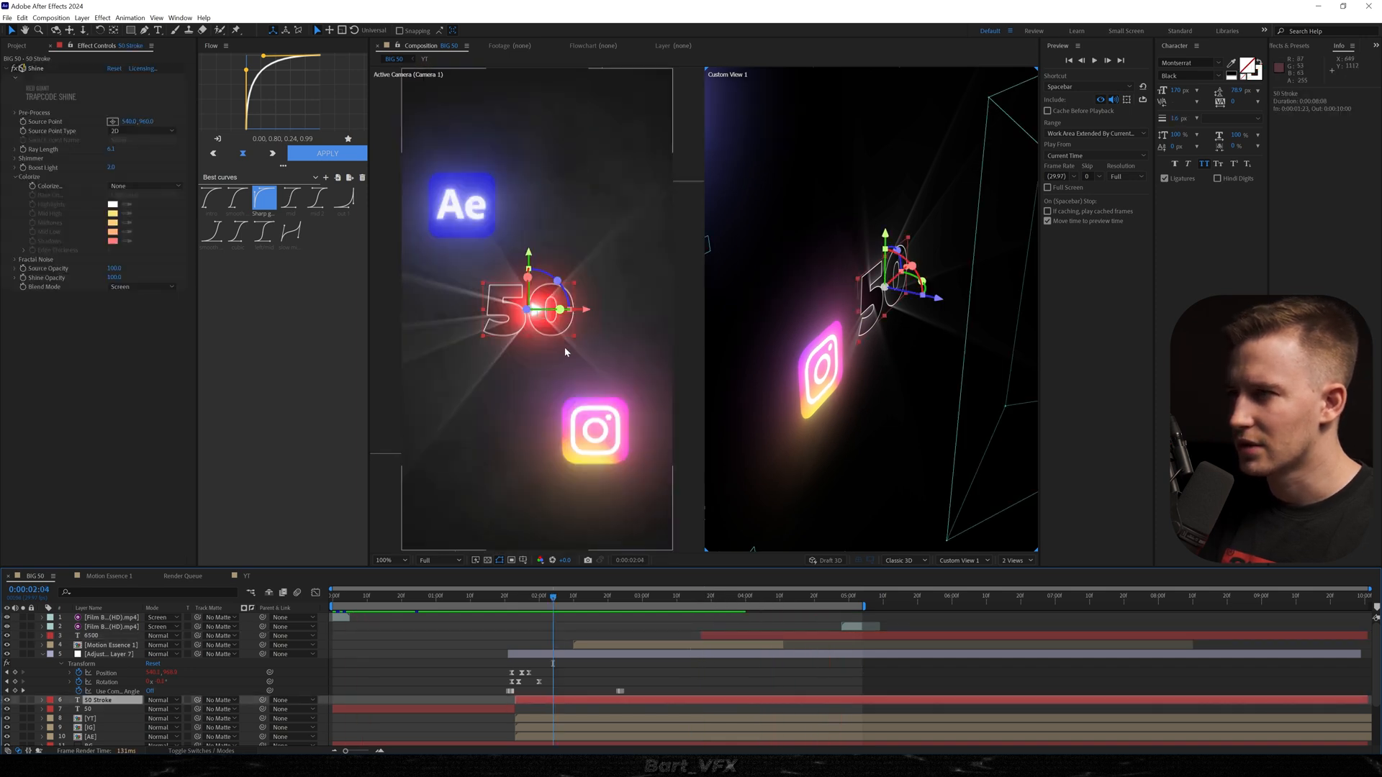
drag(1182, 121, 1192, 120)
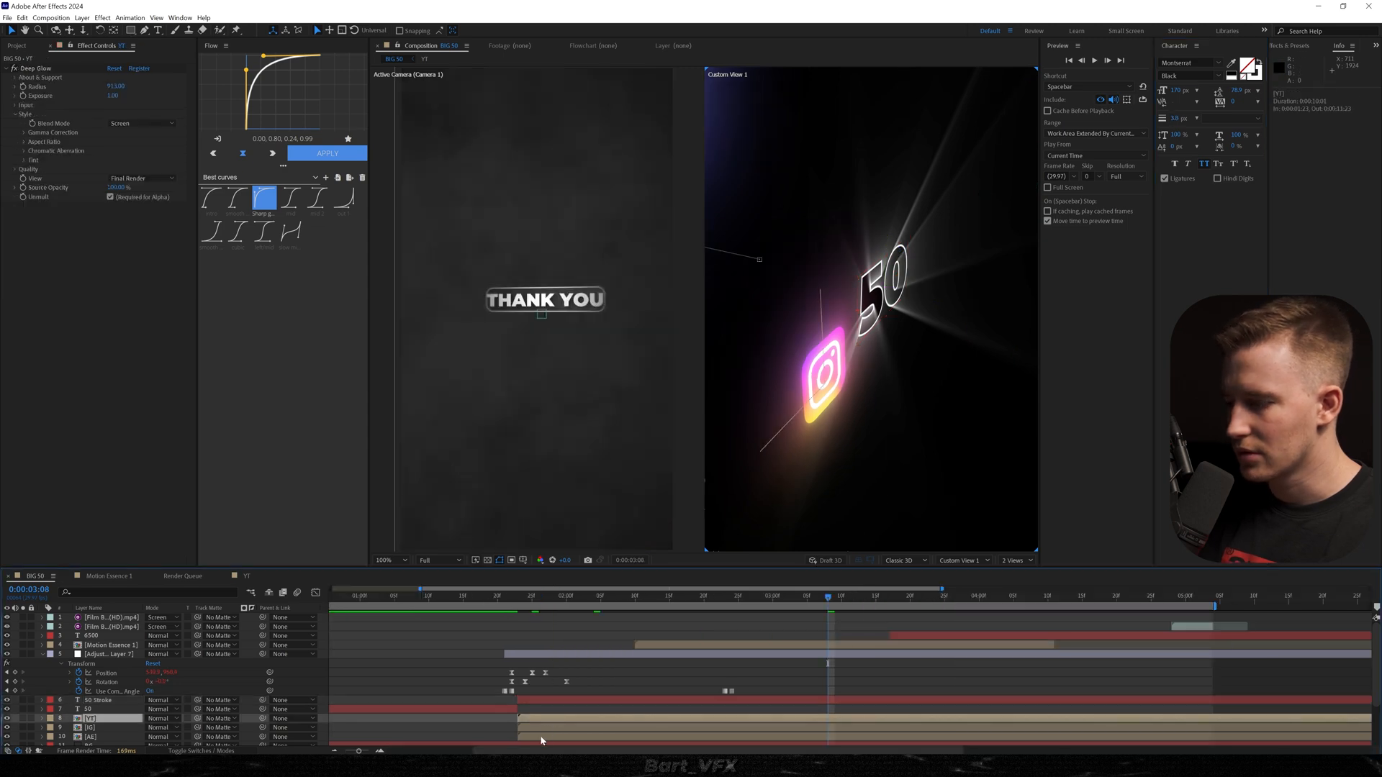
Move the ending Position keyframes of the YT, IG and AE logo layers to 0:00:02:24 and preview the logo reveal.
shift+click(541, 737)
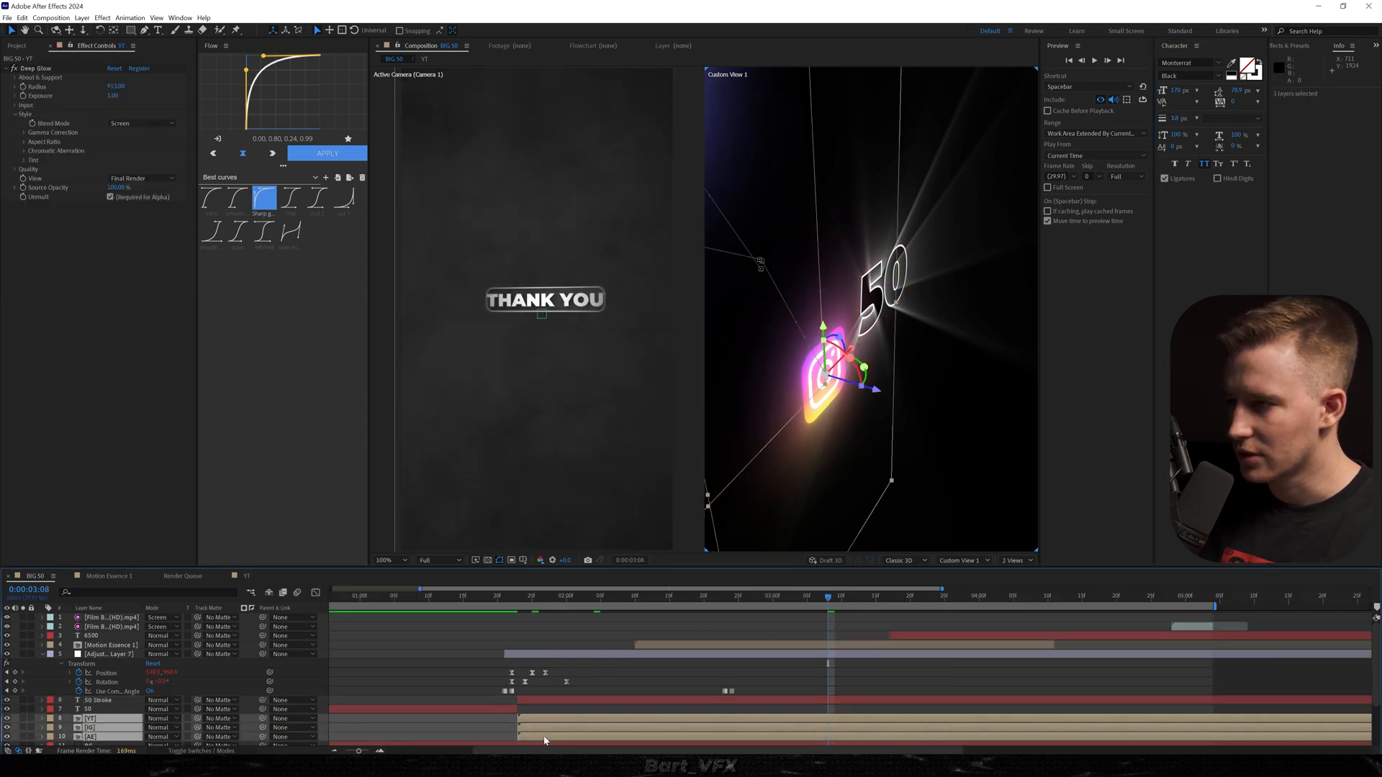
key(p)
scroll(645, 709, down, 2)
drag(684, 673, 706, 711)
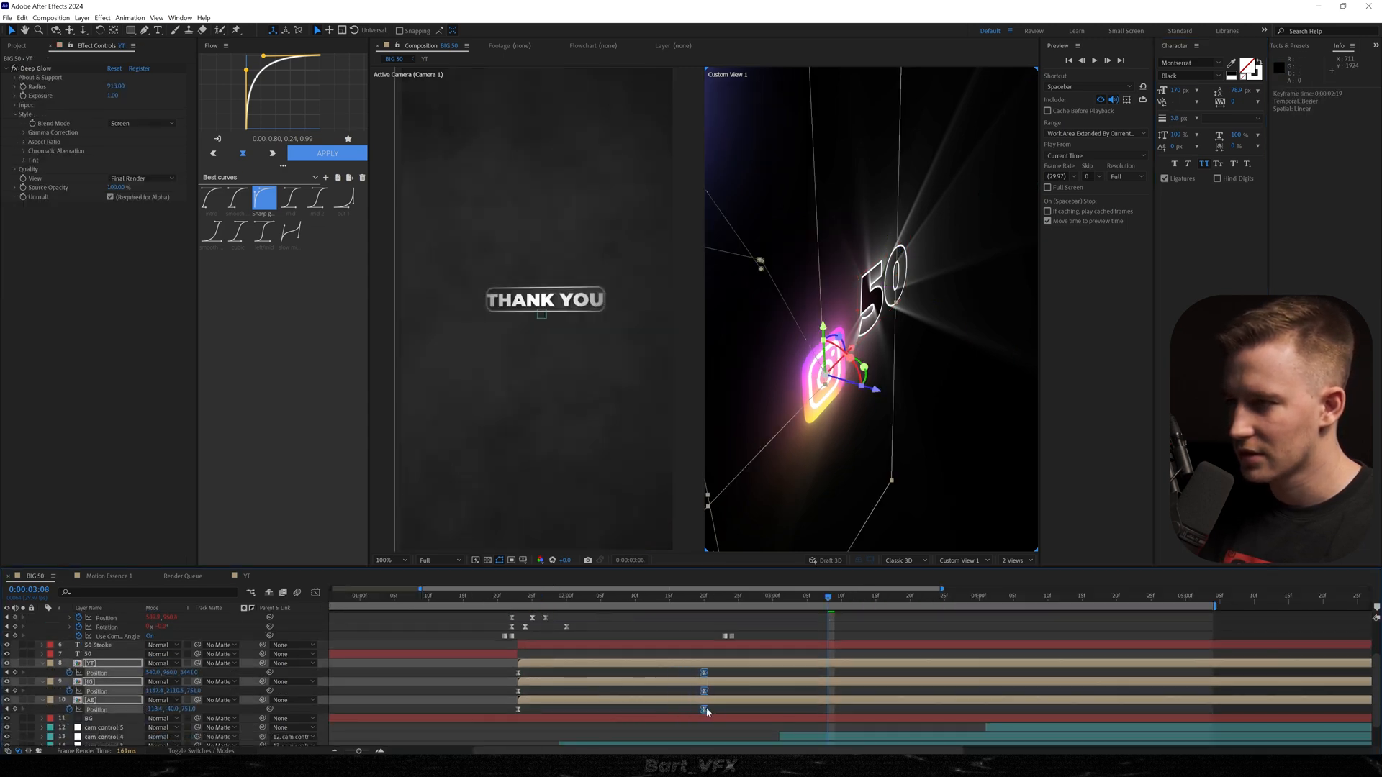
click(503, 597)
key(space)
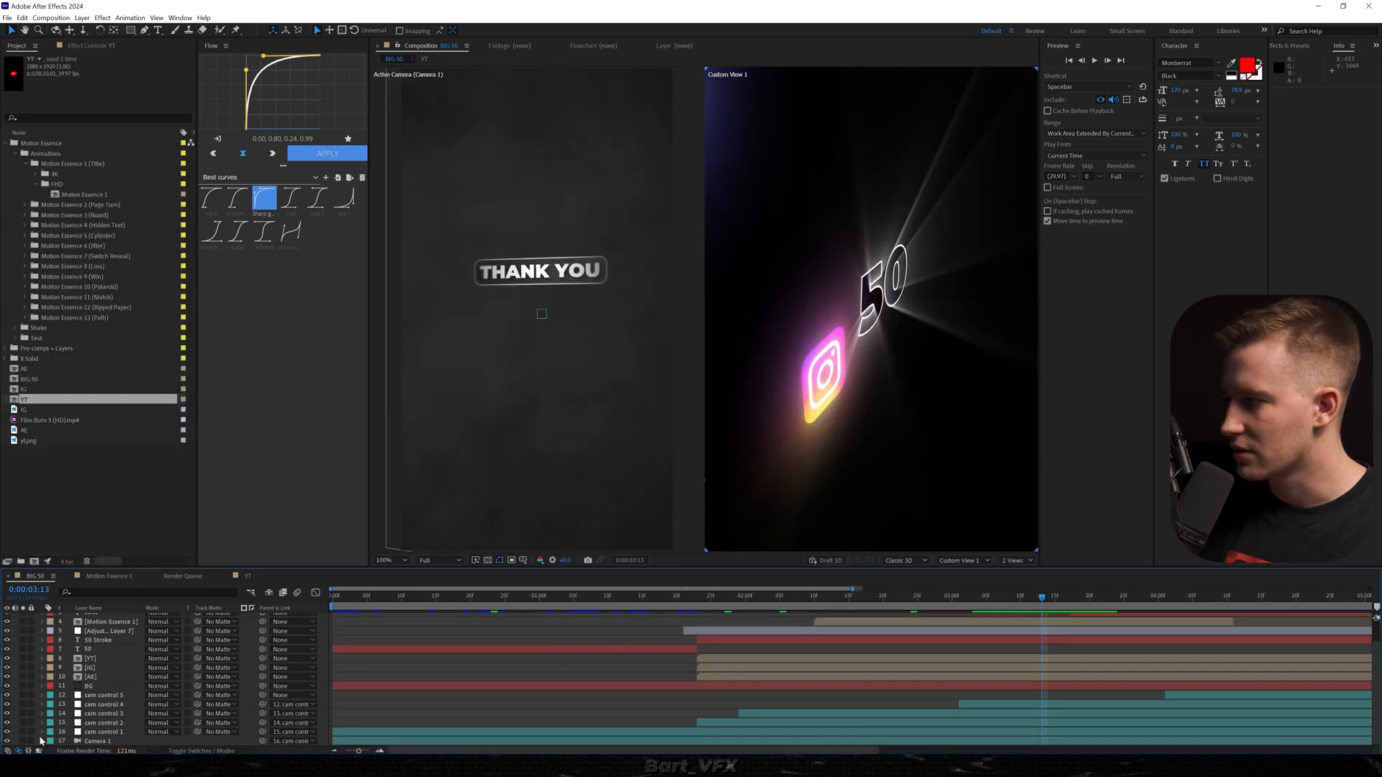
Add the expression wiggle(2.2,20) to the Point of Interest of Camera 1.
click(41, 741)
alt+click(69, 687)
text(wiggle)
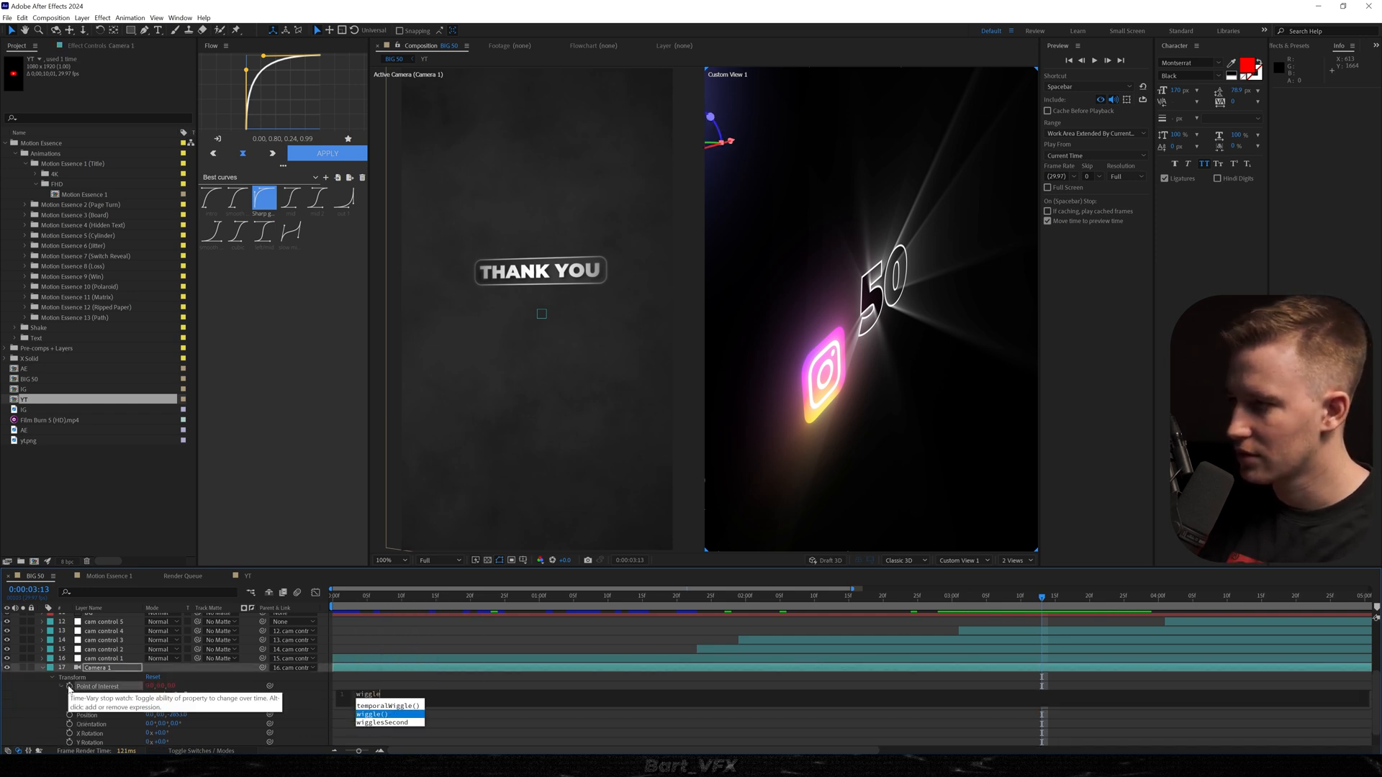
key(Return)
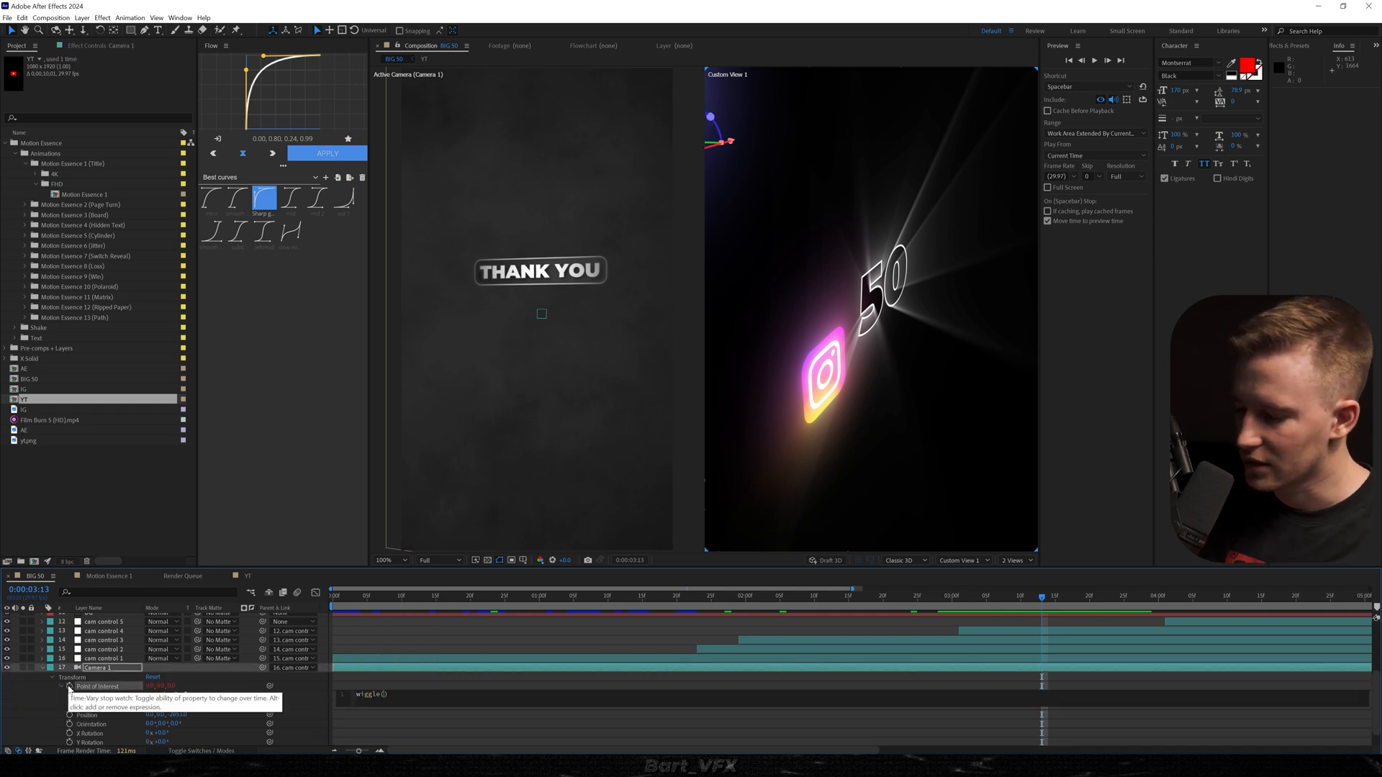
text(2.2,)
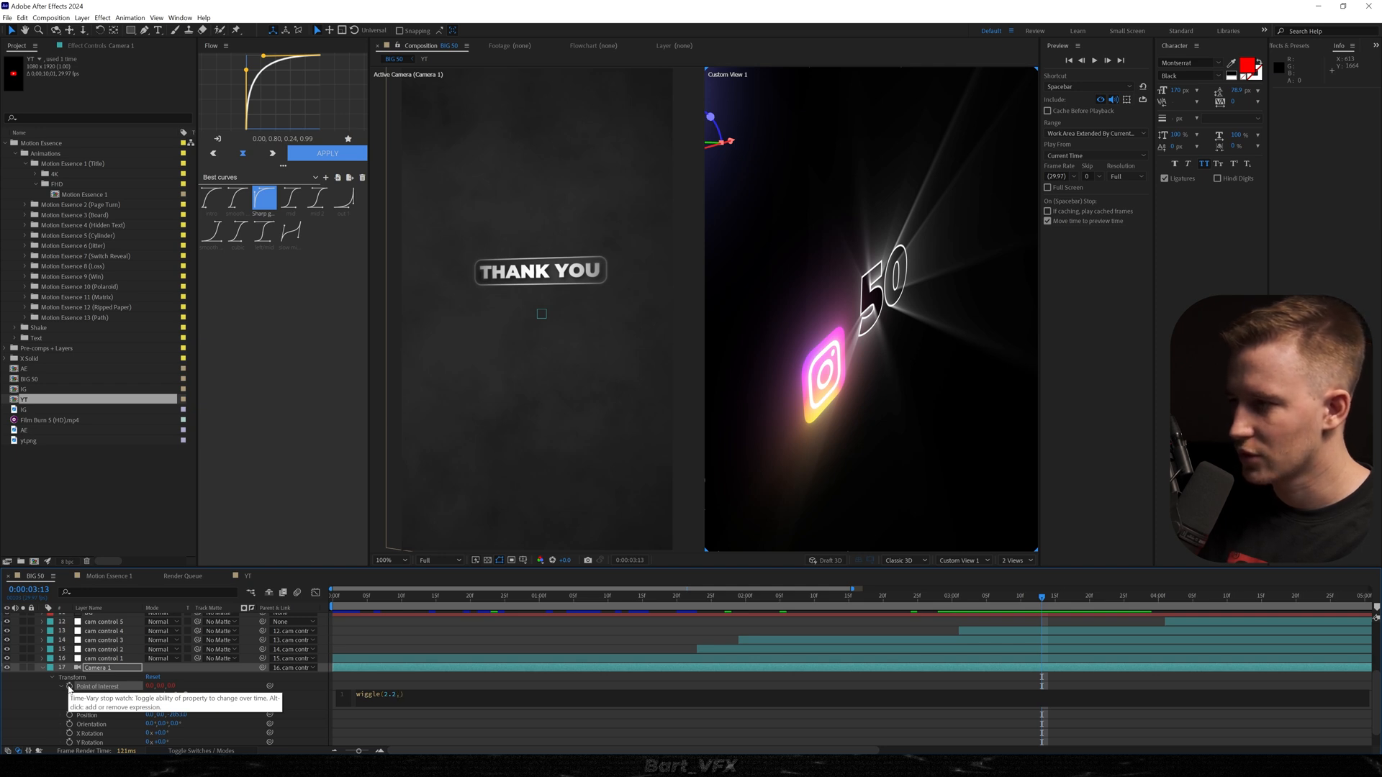
text(20)
key(KP_Enter)
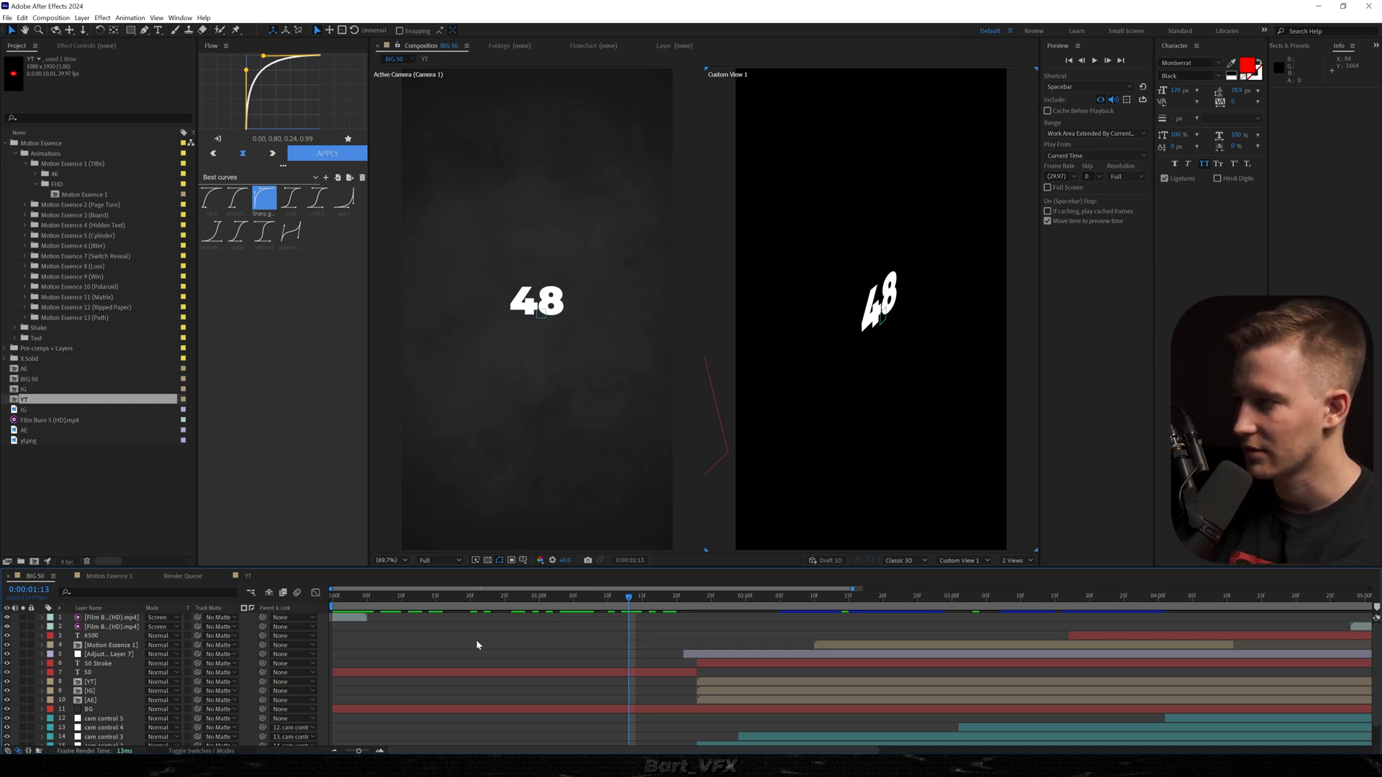
Create an adjustment layer named Vignette above all layers and apply CC Vignette to it.
key(ctrl+alt+y)
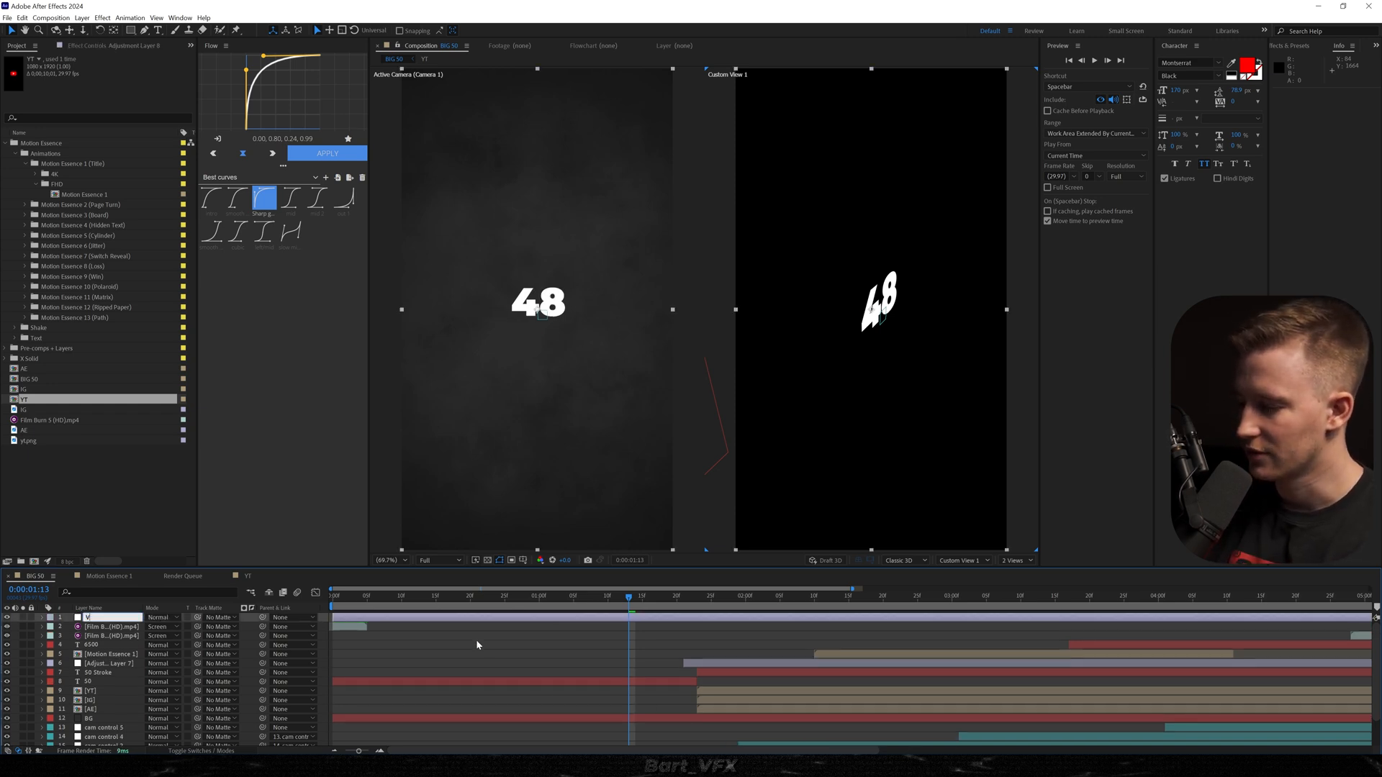
key(Return)
key(ctrl+space)
text(cc vigne)
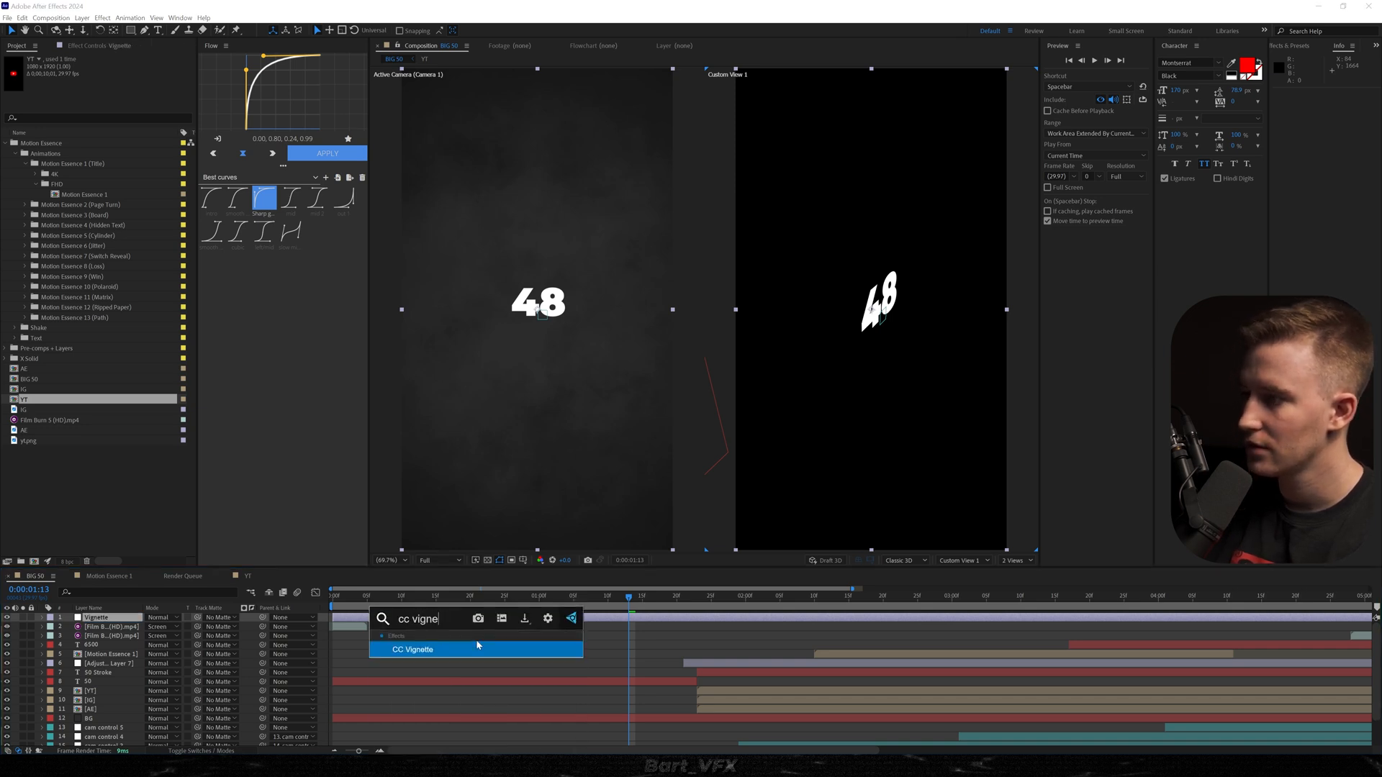
click(477, 645)
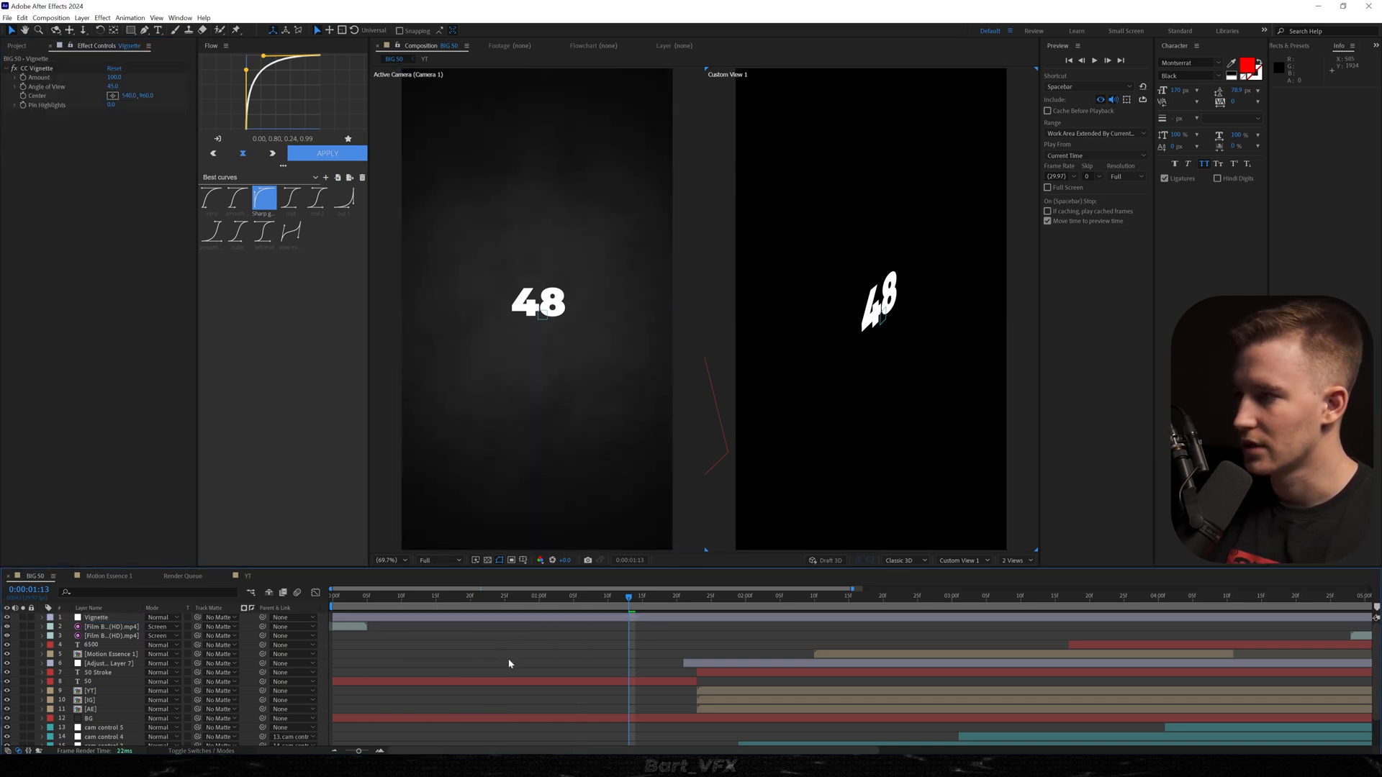
Create a comp-sized solid named TV Lines and apply the Grid effect to it.
key(ctrl+y)
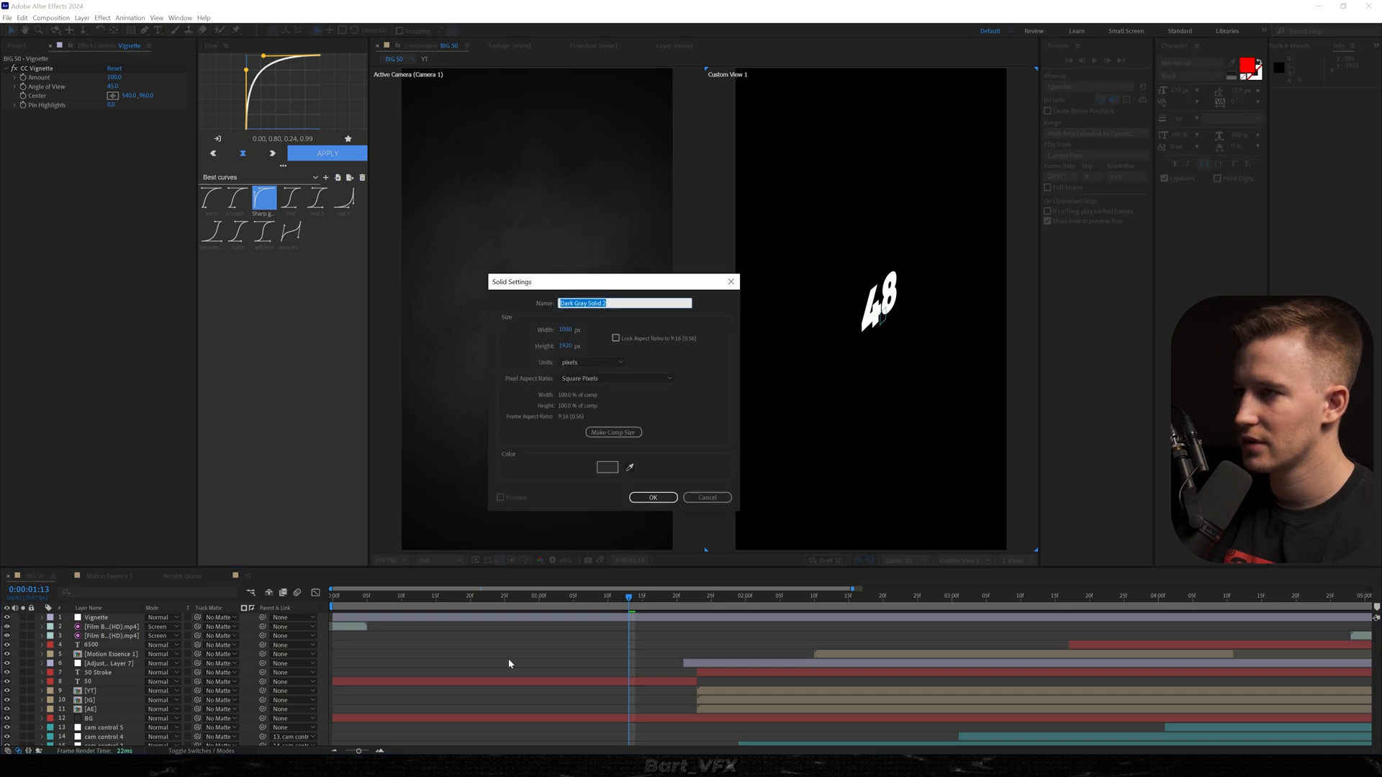
text(TV Lines)
key(Return)
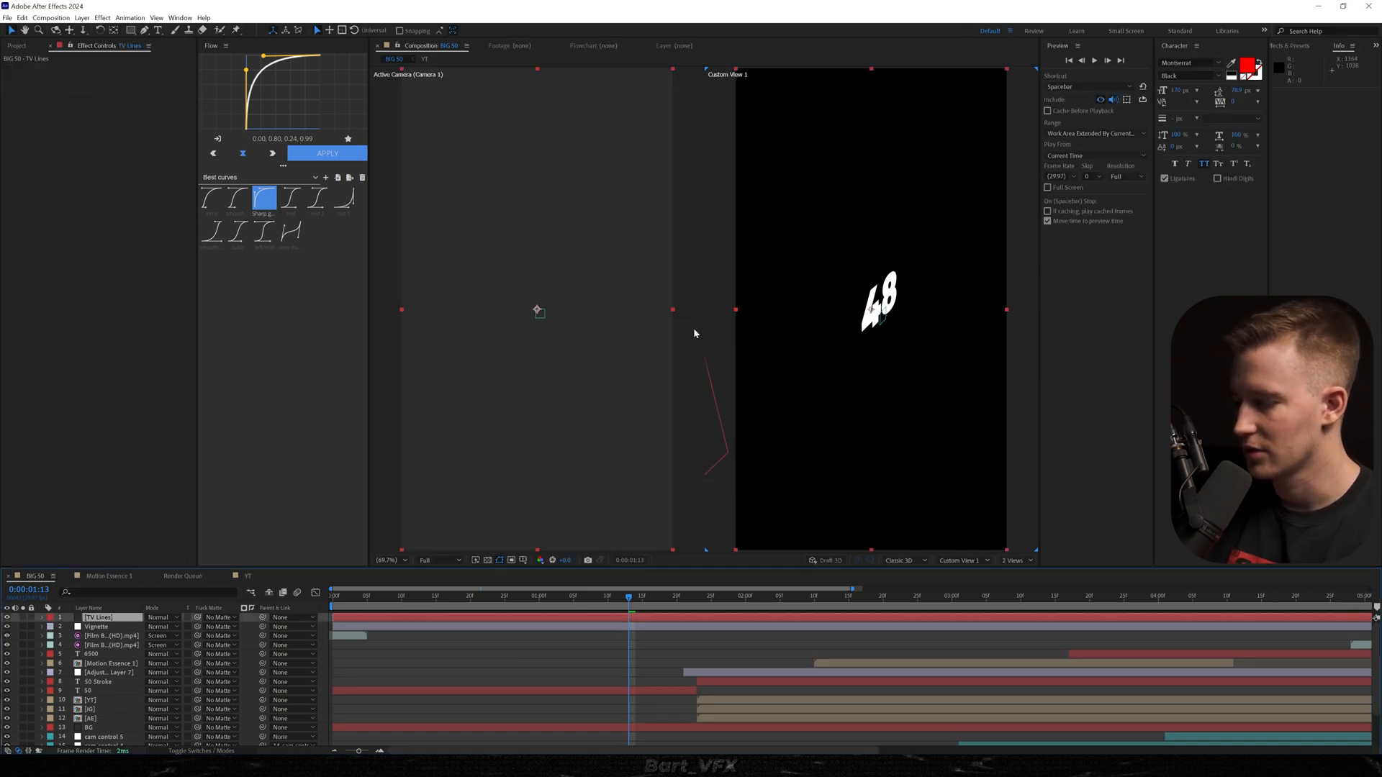
key(ctrl+space)
text(grid)
key(Return)
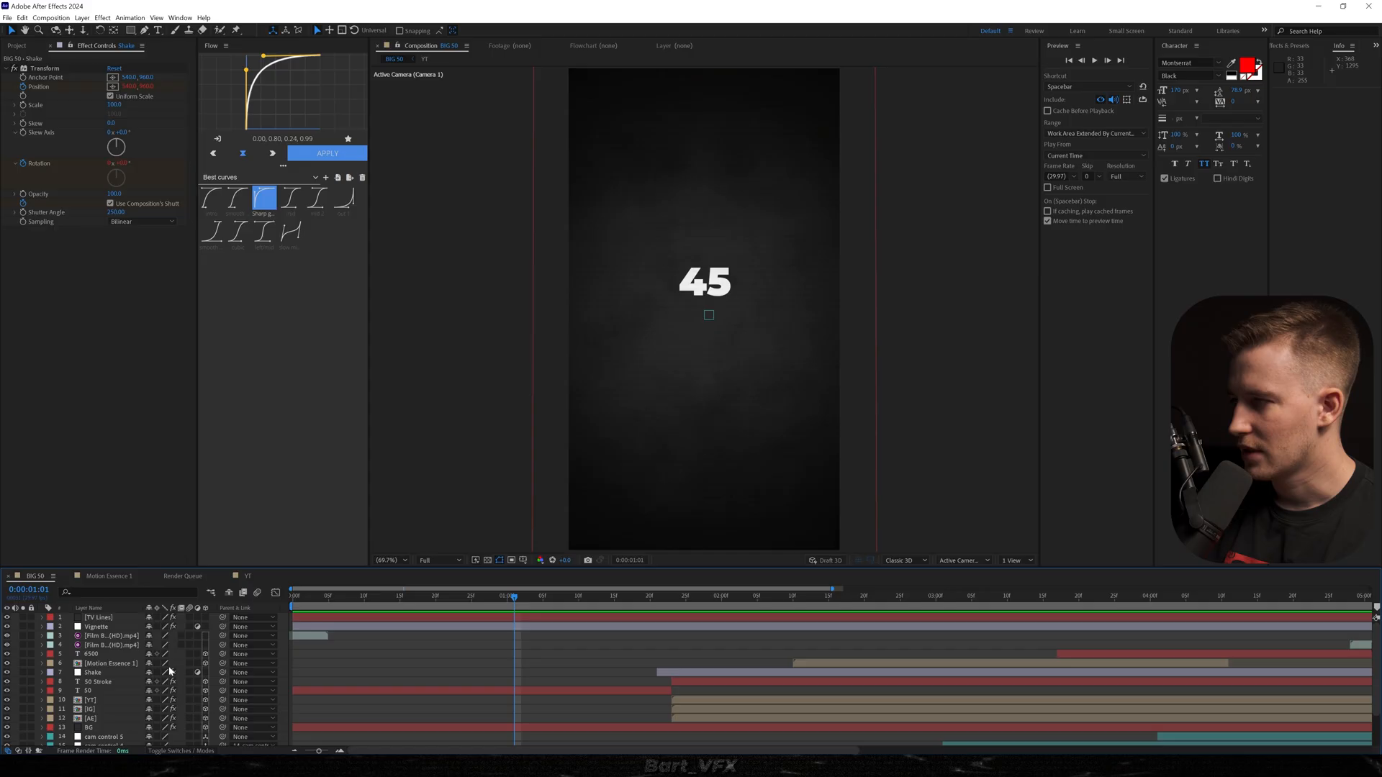
Enable motion blur for the text, Motion Essence title and logo layers and preview the composition.
drag(189, 653, 189, 699)
scroll(186, 657, down, 1)
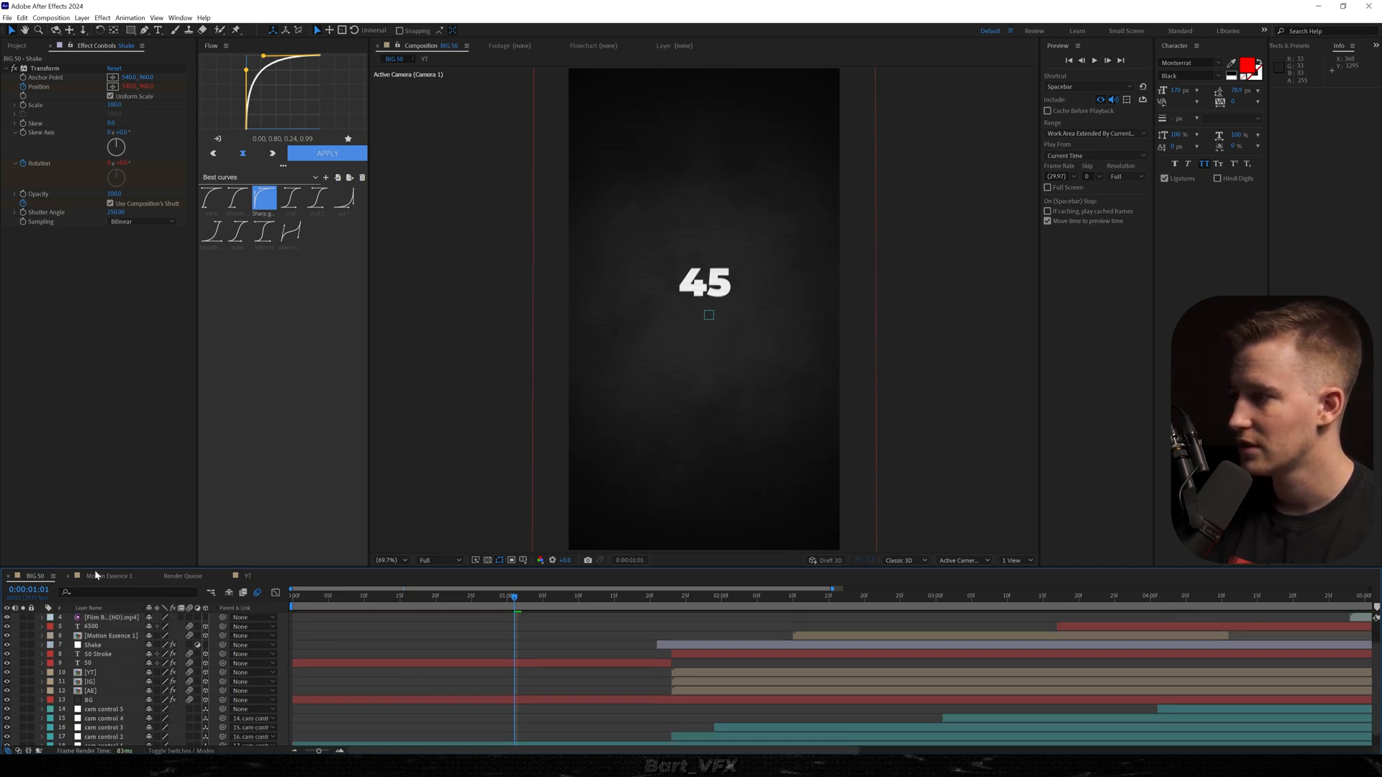
key(space)
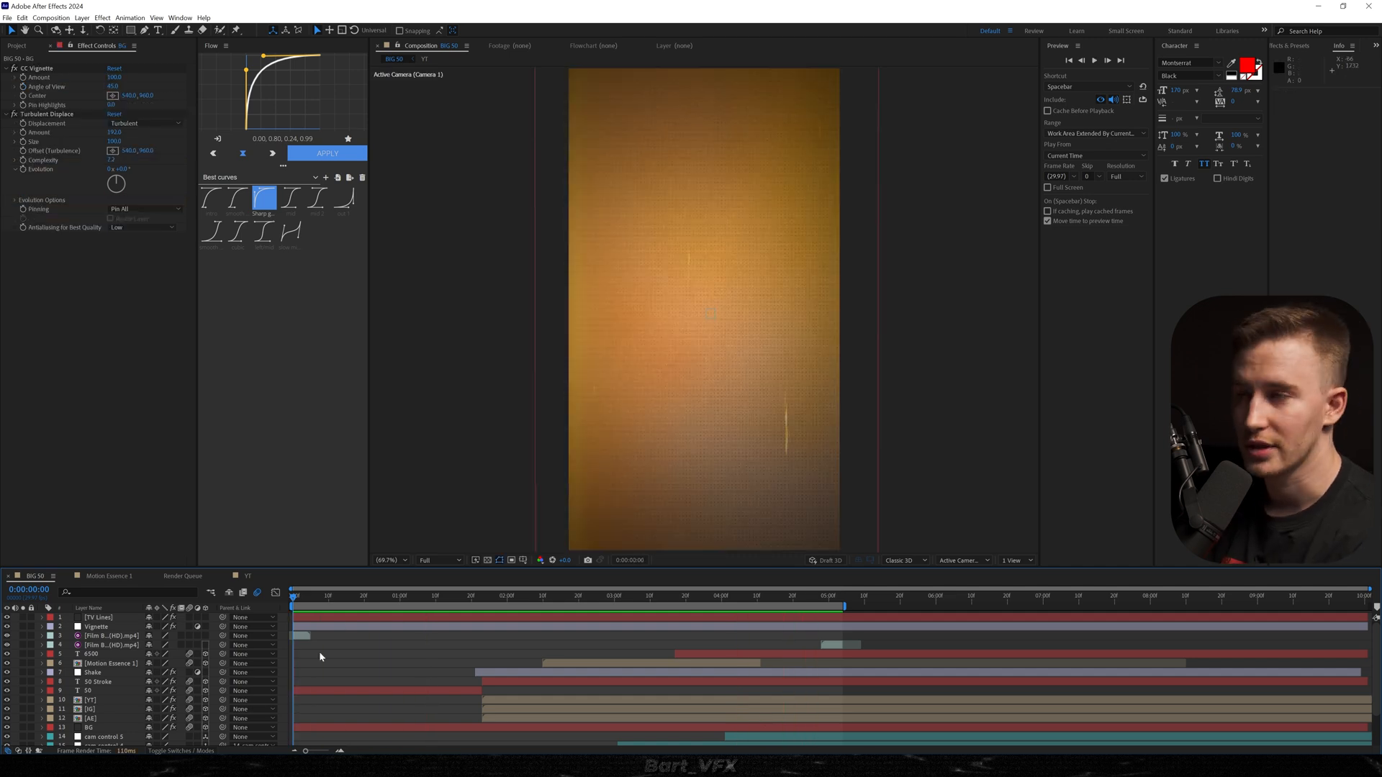
Create an adjustment layer named Posterize Time at the top of the layer stack.
key(ctrl+alt+y)
key(Return)
text(Posterize)
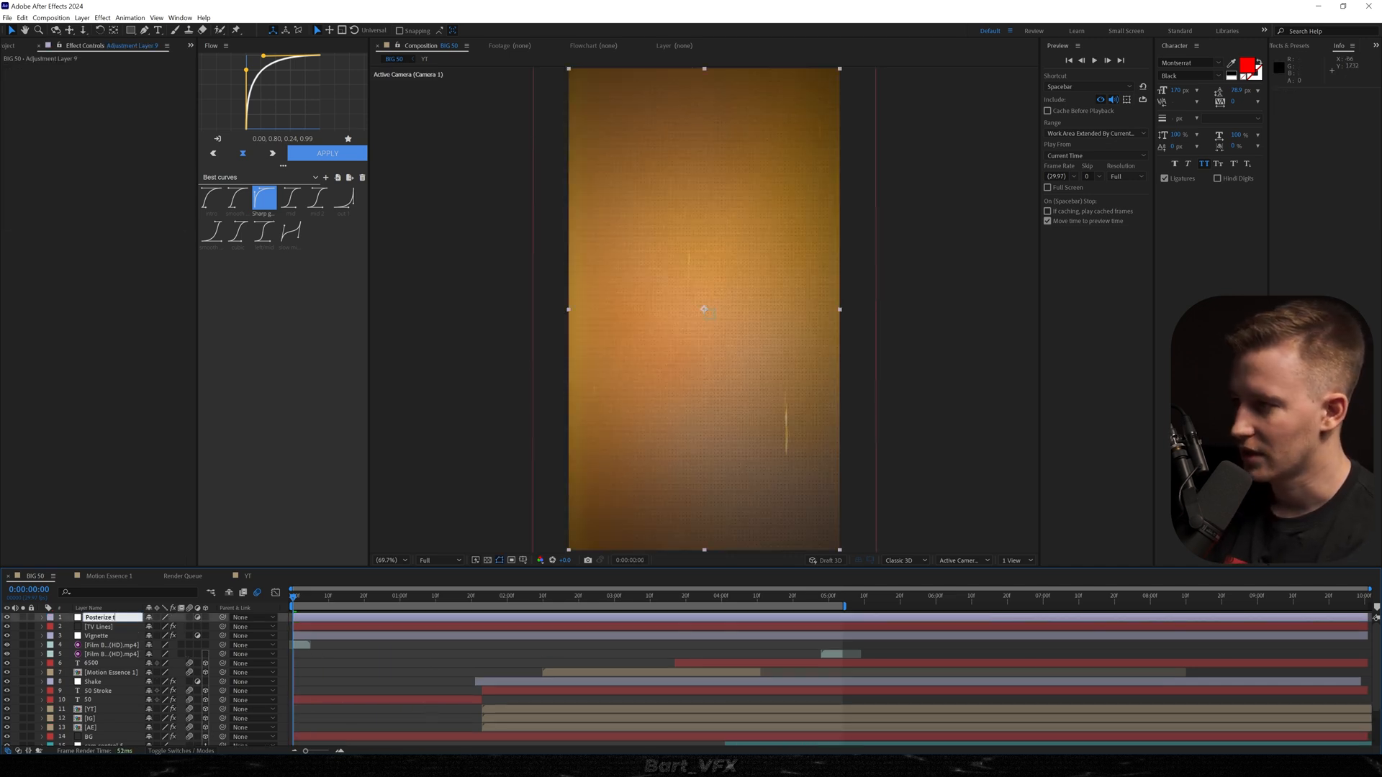
text(TIme)
key(Return)
Apply the Posterize Time effect to the Posterize Time adjustment layer, set its frame rate to 18, and preview.
key(ctrl+space)
text(poster)
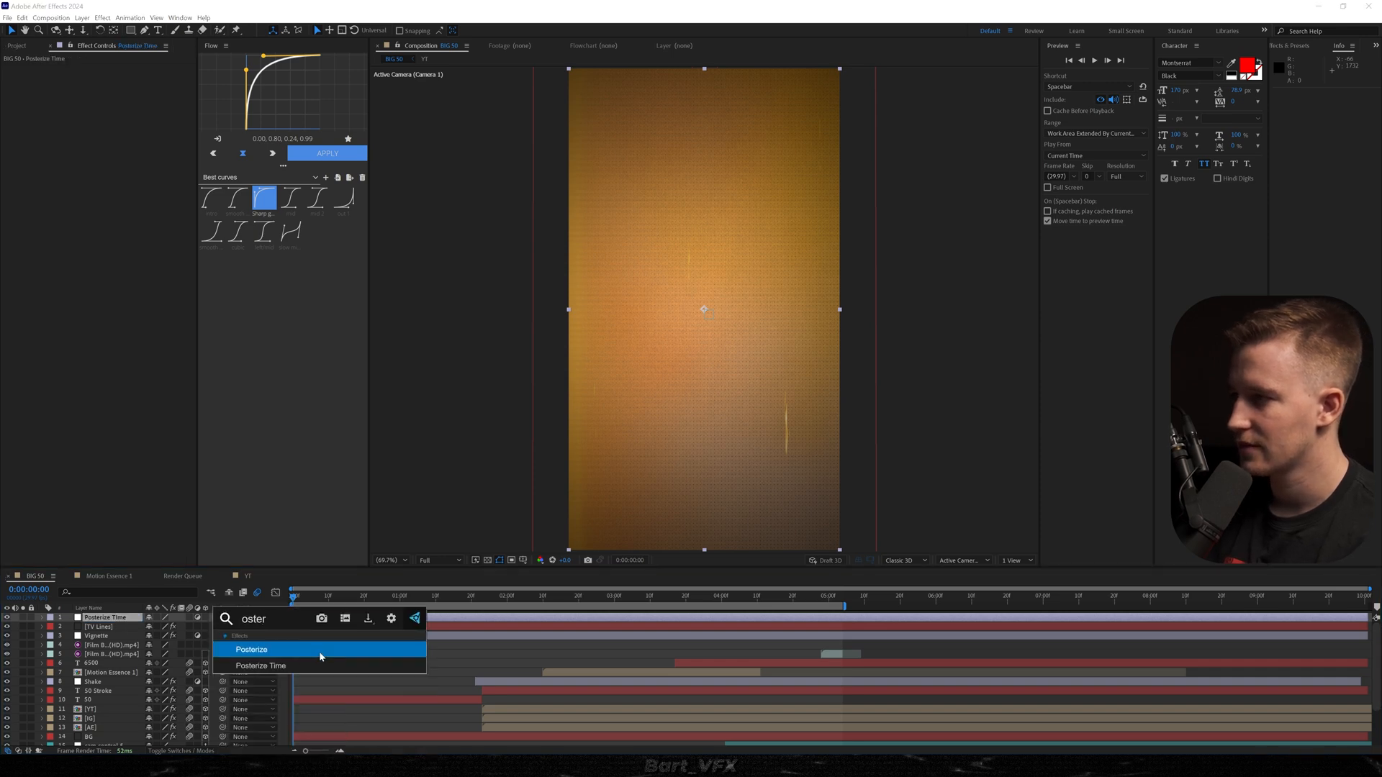
click(320, 665)
click(112, 77)
text(18)
key(Return)
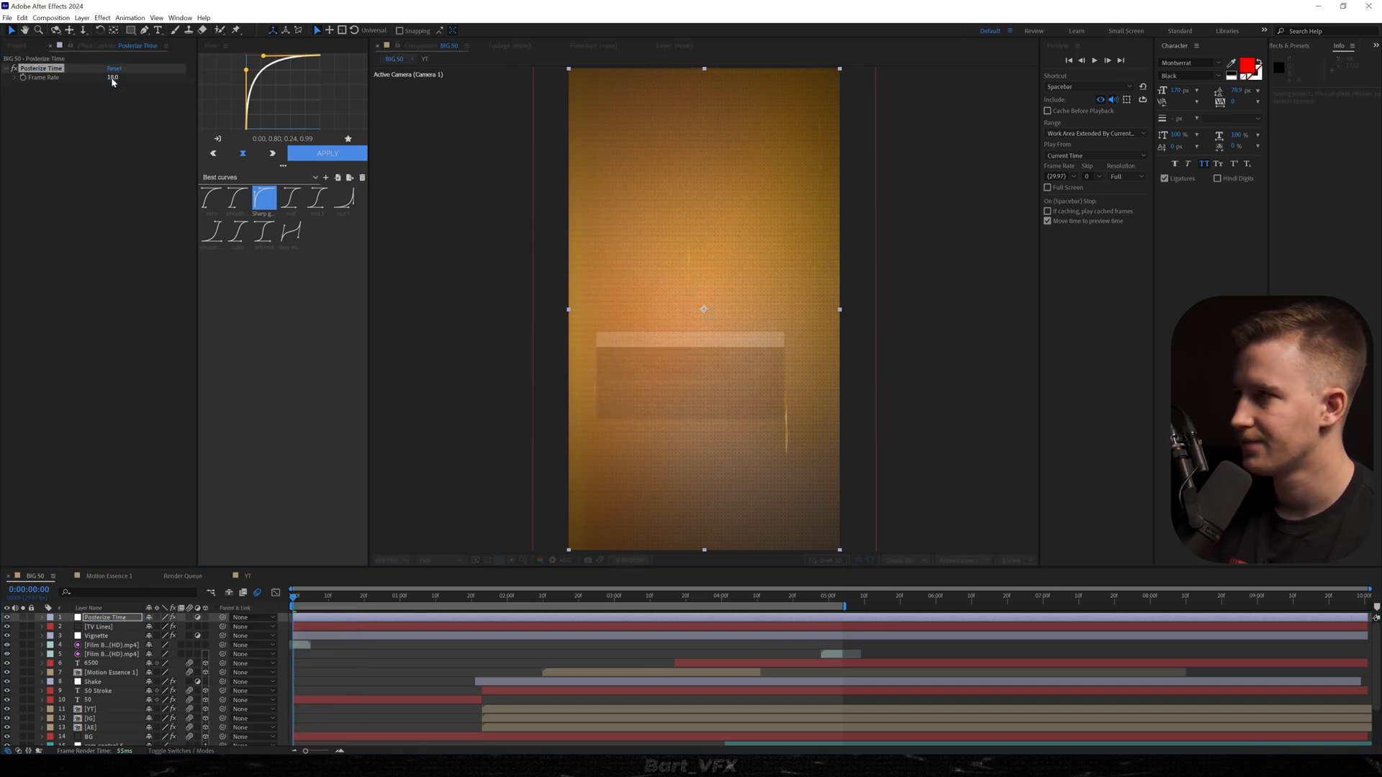
key(space)
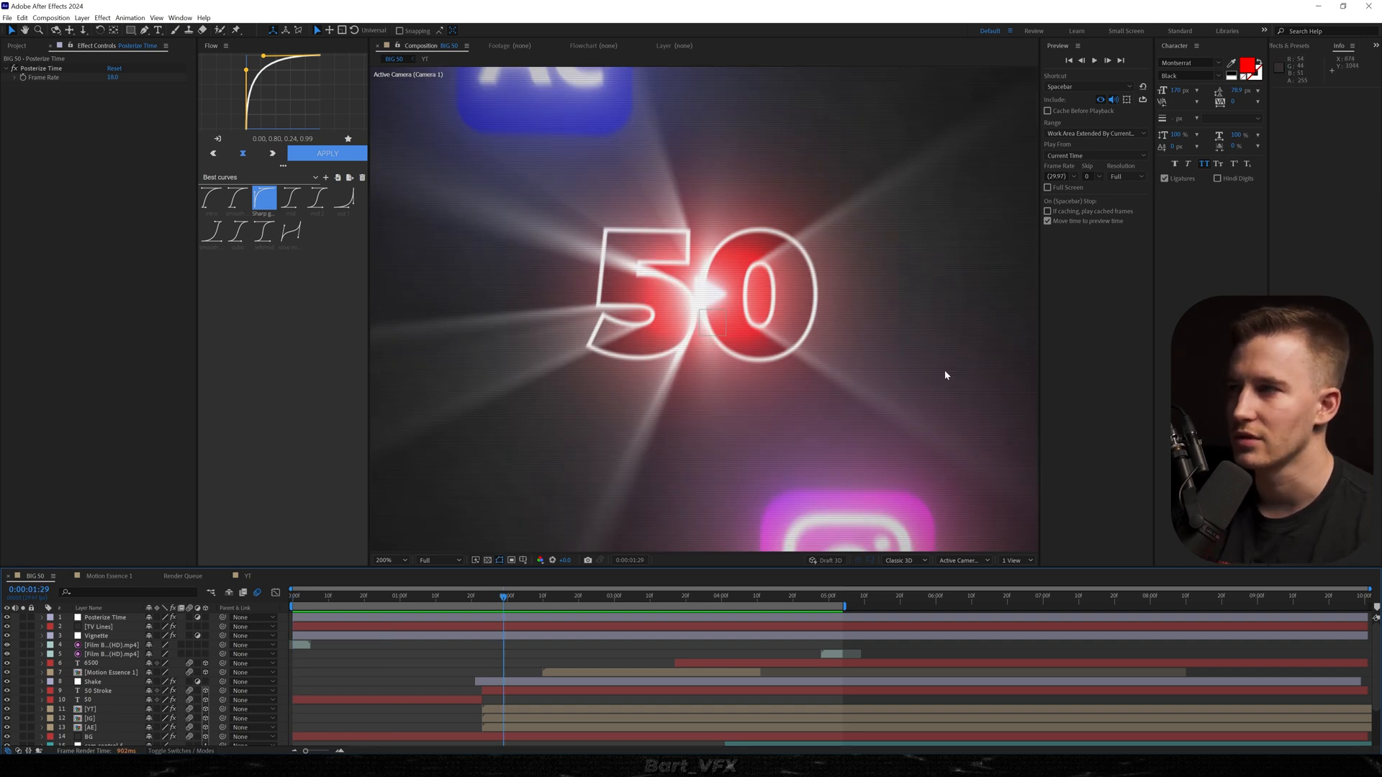
Set the project's color bit depth to 32 bits per channel (float).
click(18, 46)
click(99, 508)
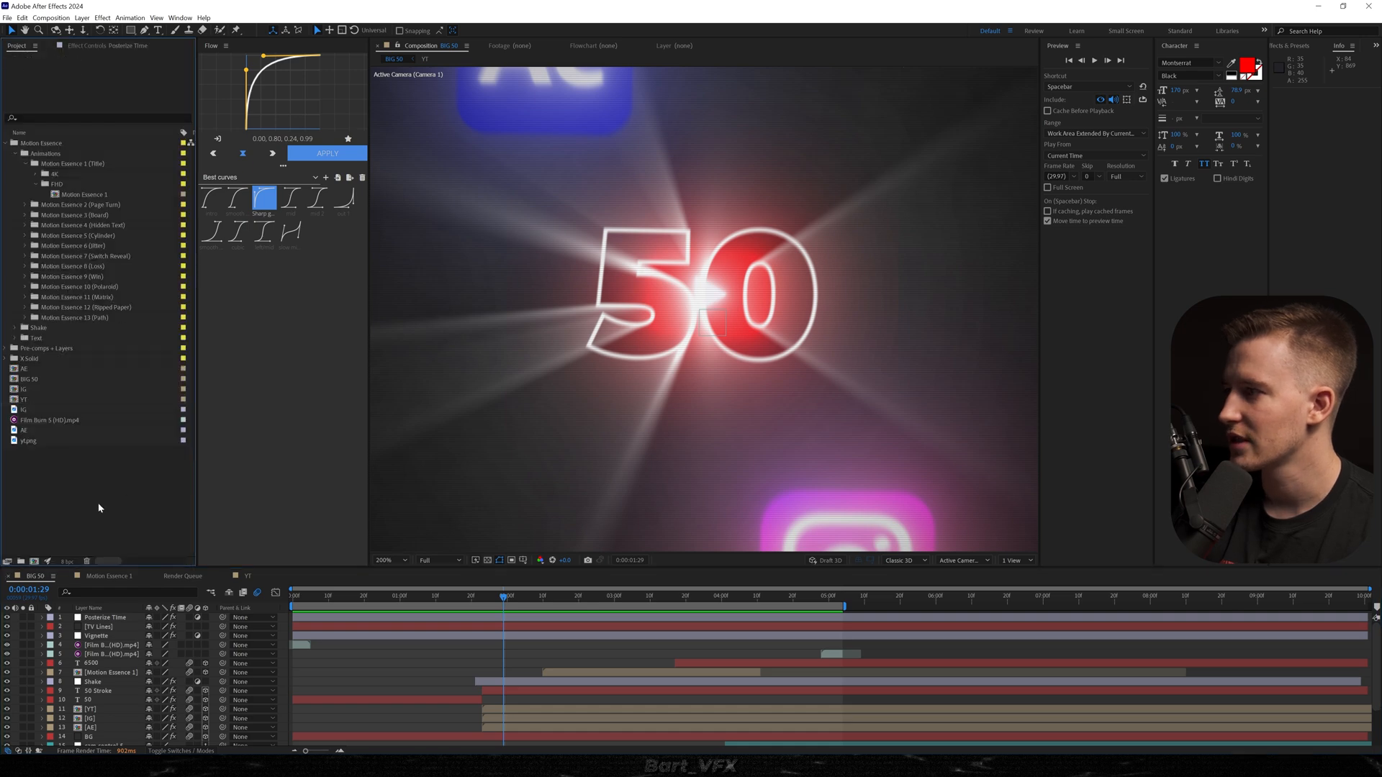
click(65, 562)
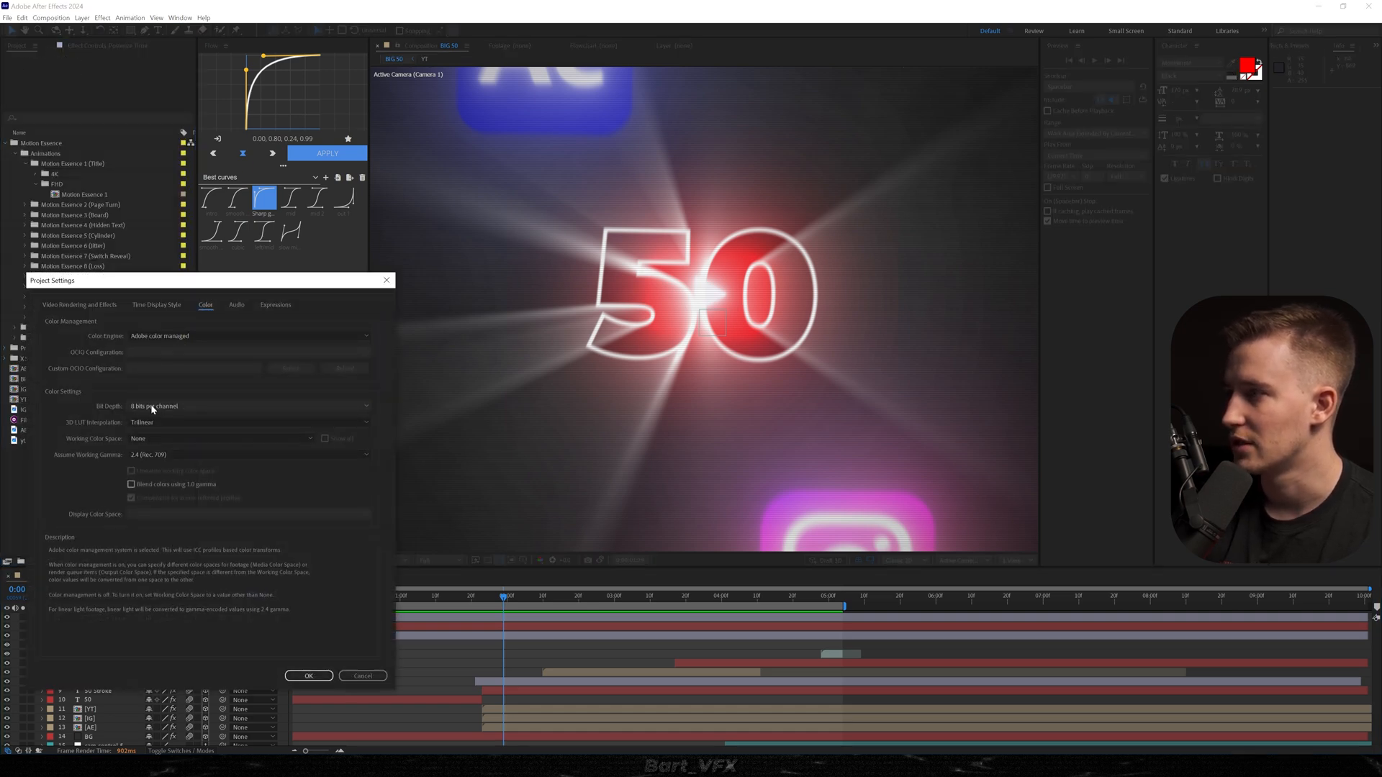
click(160, 441)
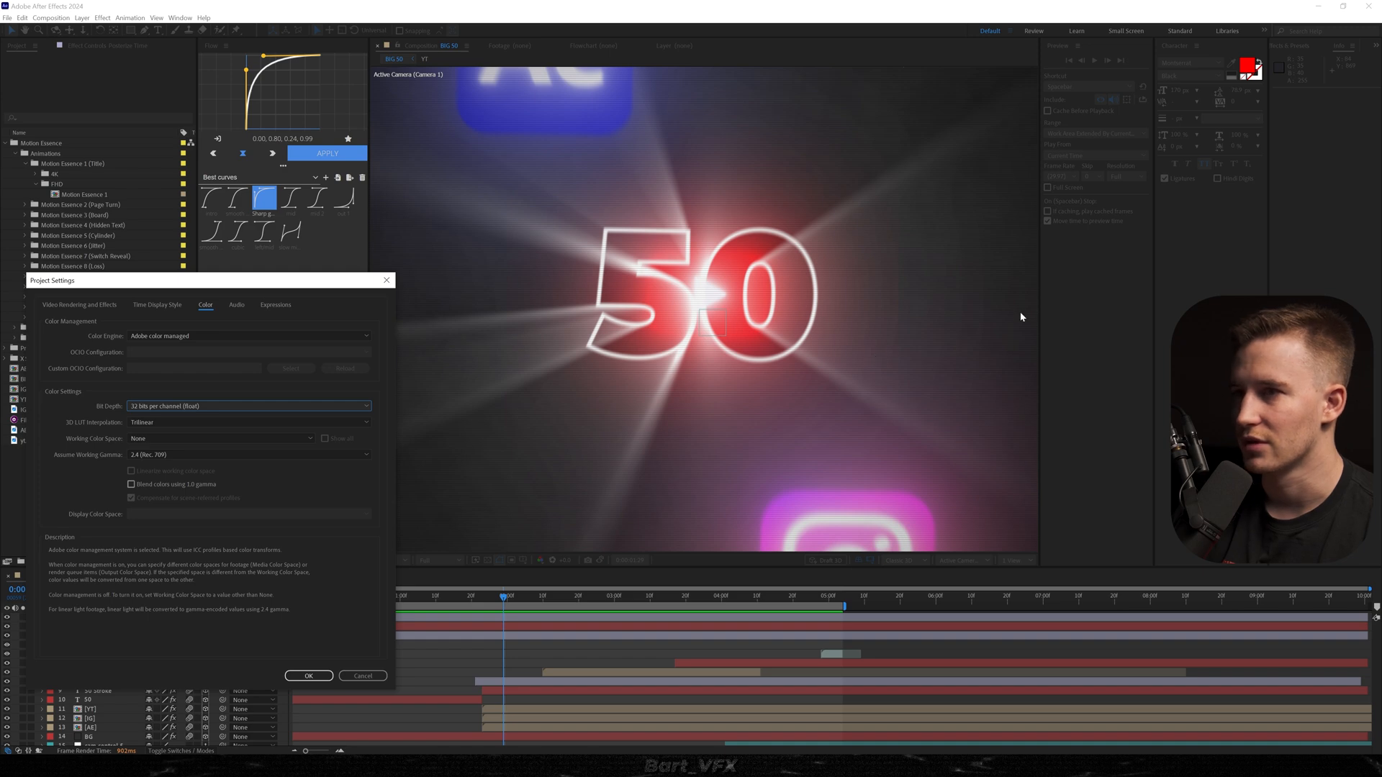
click(302, 677)
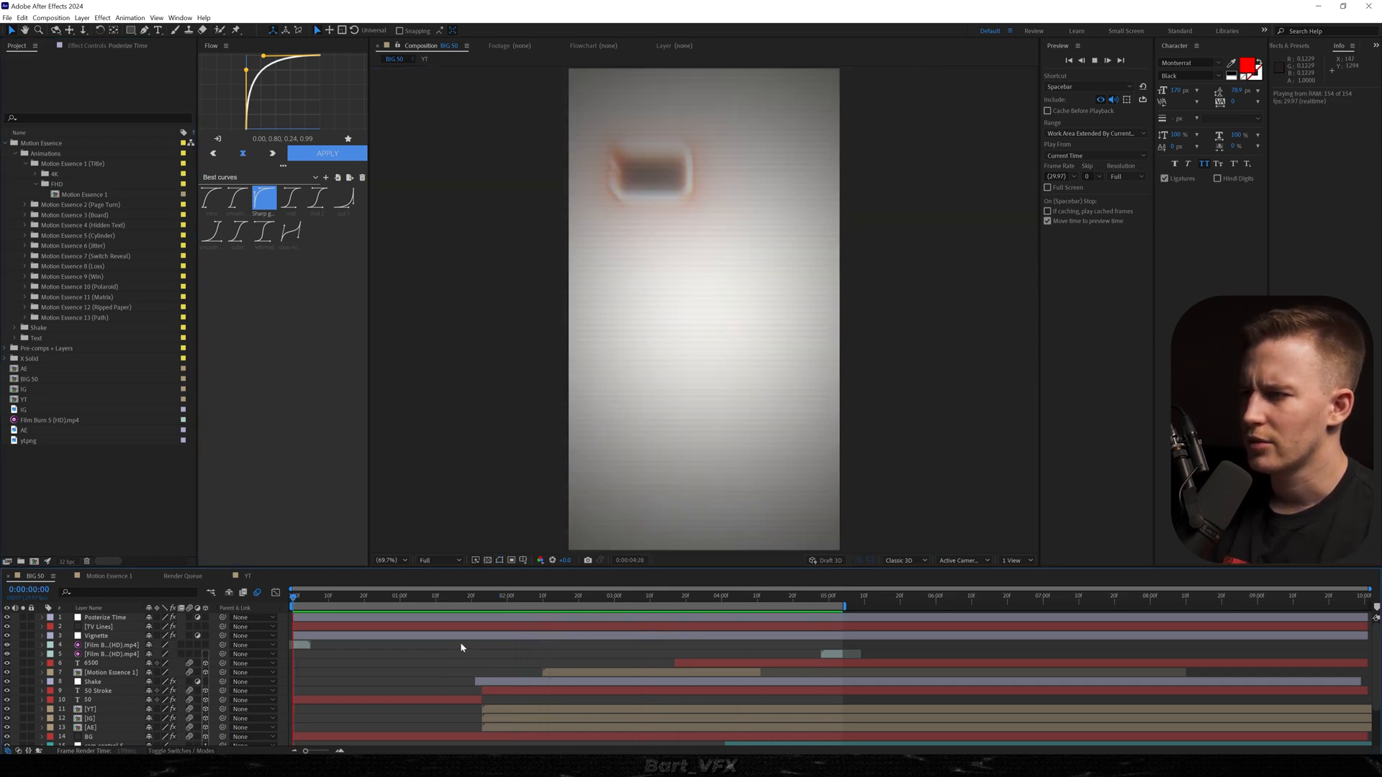
Stop the preview and delete the Posterize Time adjustment layer.
key(space)
click(345, 618)
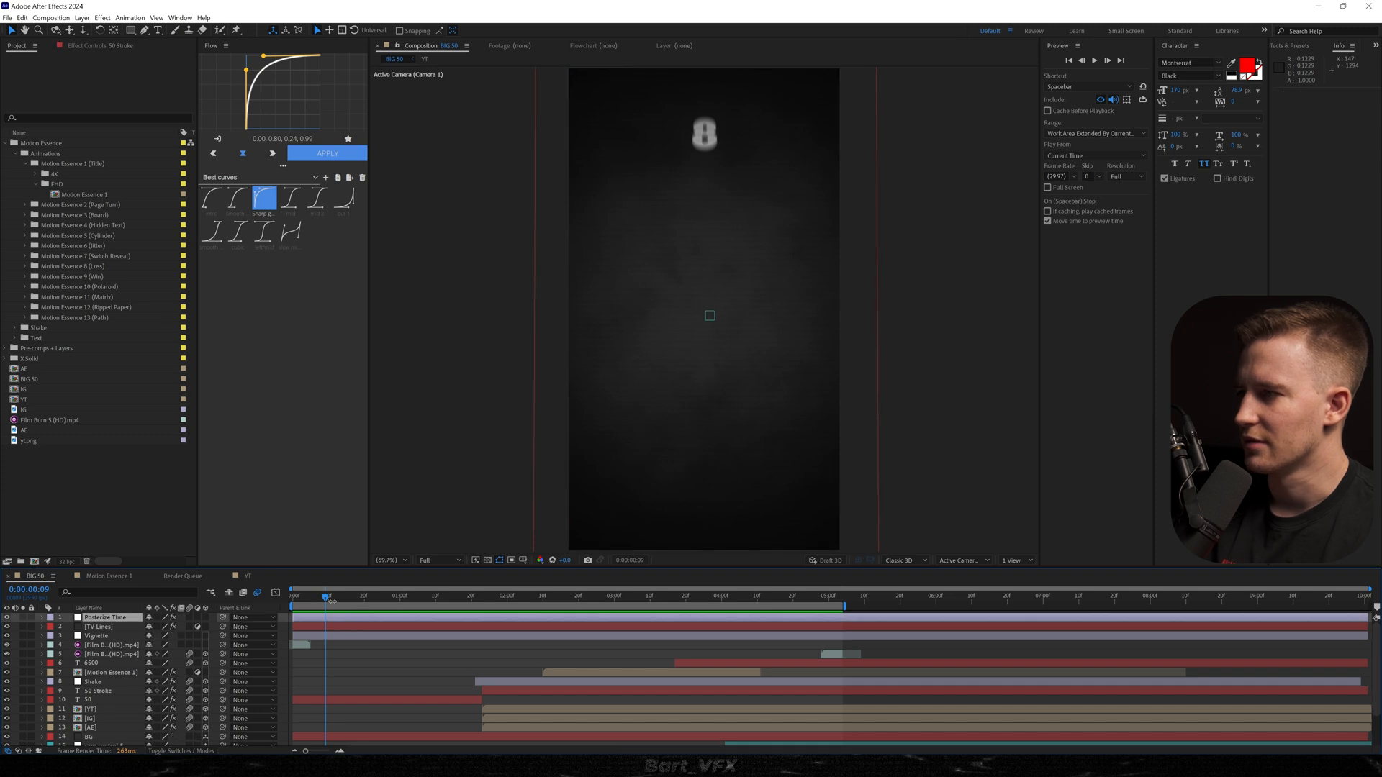
key(Delete)
Apply Deep Glow to the 50 Stroke layer and return to just before the 50 appears, at 0:00:01:22.
drag(319, 598, 500, 599)
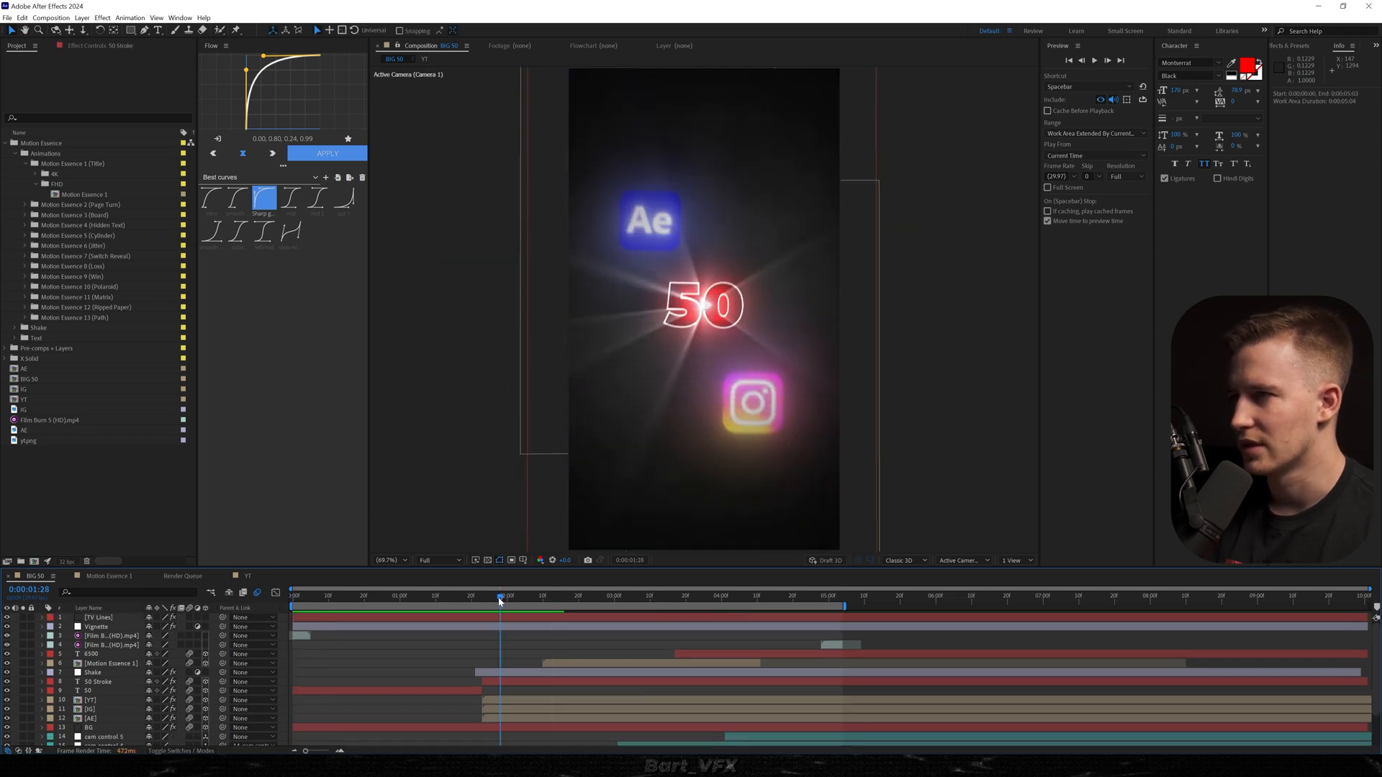
click(486, 682)
key(ctrl+space)
text(dee)
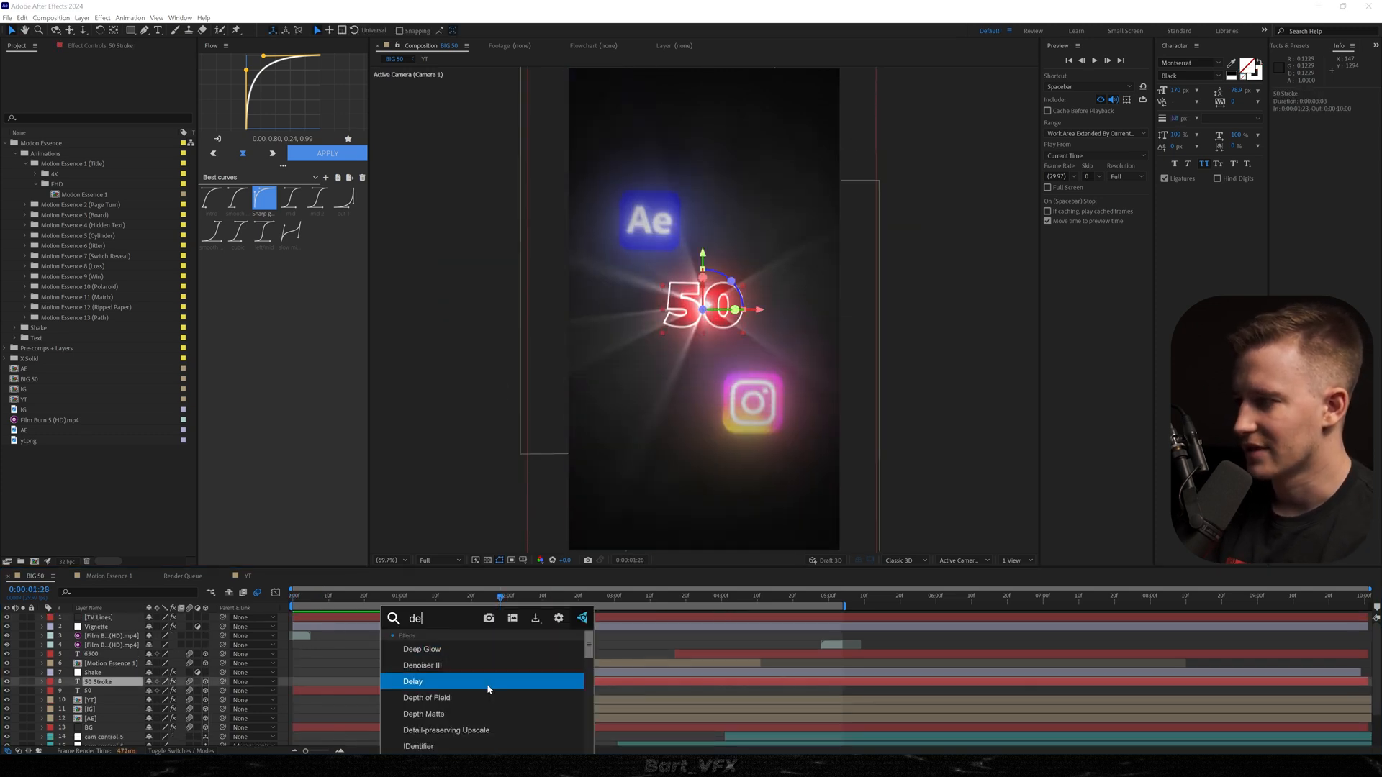
key(Up)
key(Up)
key(Return)
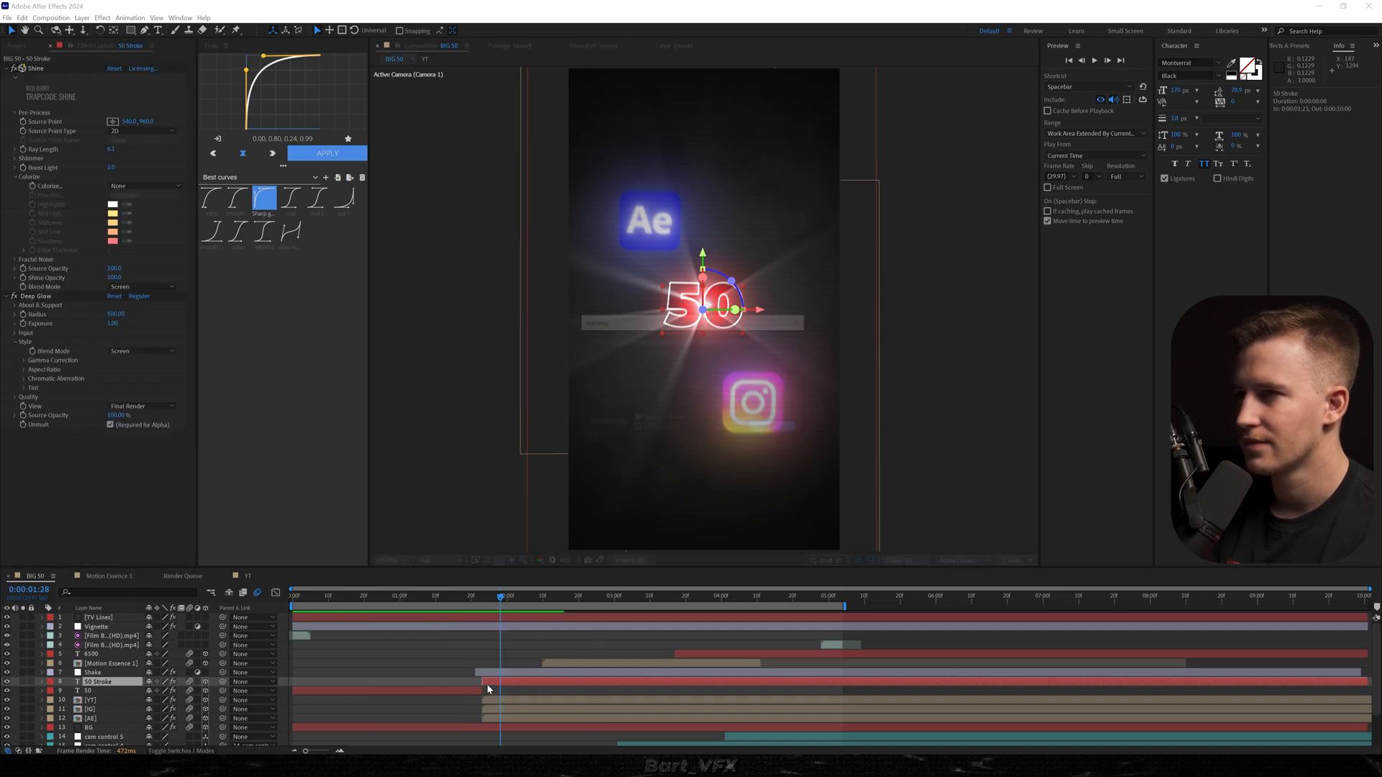
click(478, 596)
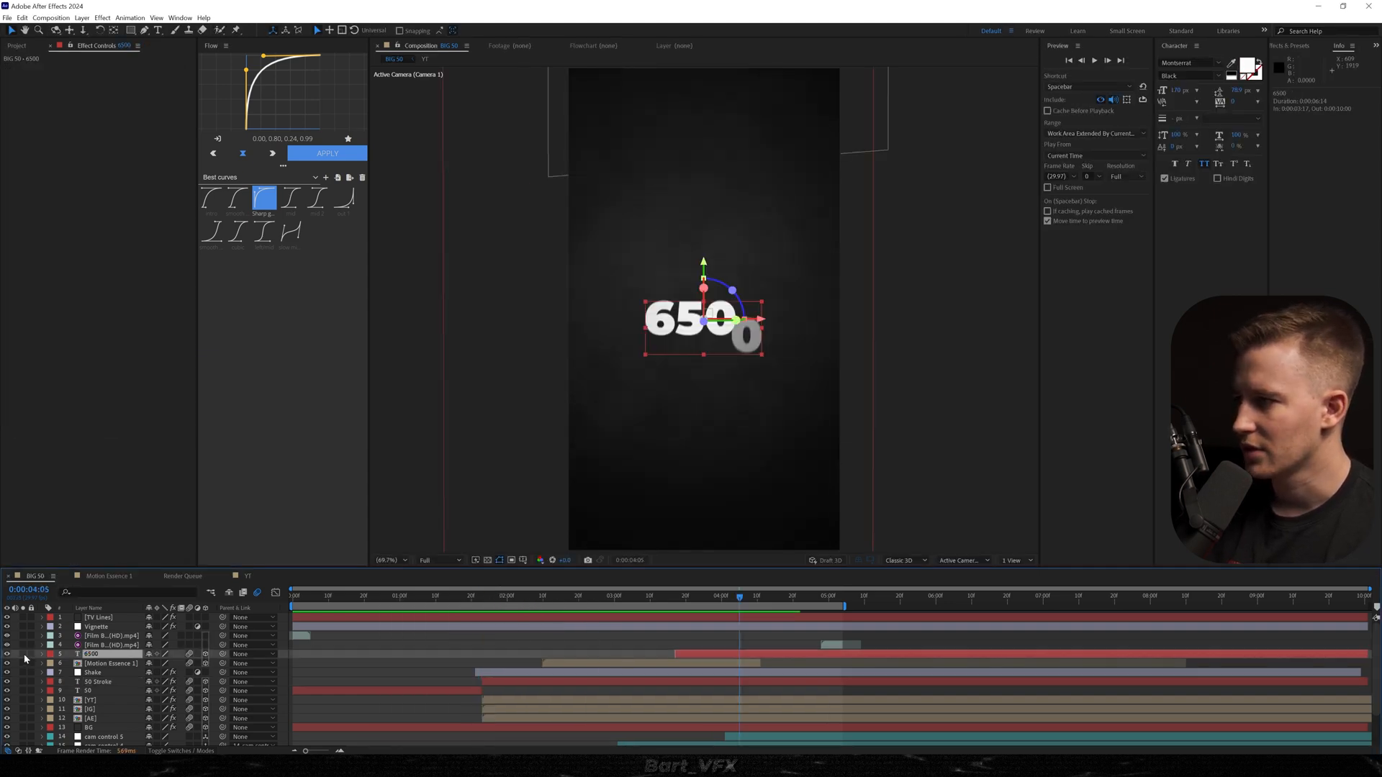
Solo the 6500 layer, go to 0:00:04:12, and add a text layer reading "subscribers" just below the number.
click(24, 654)
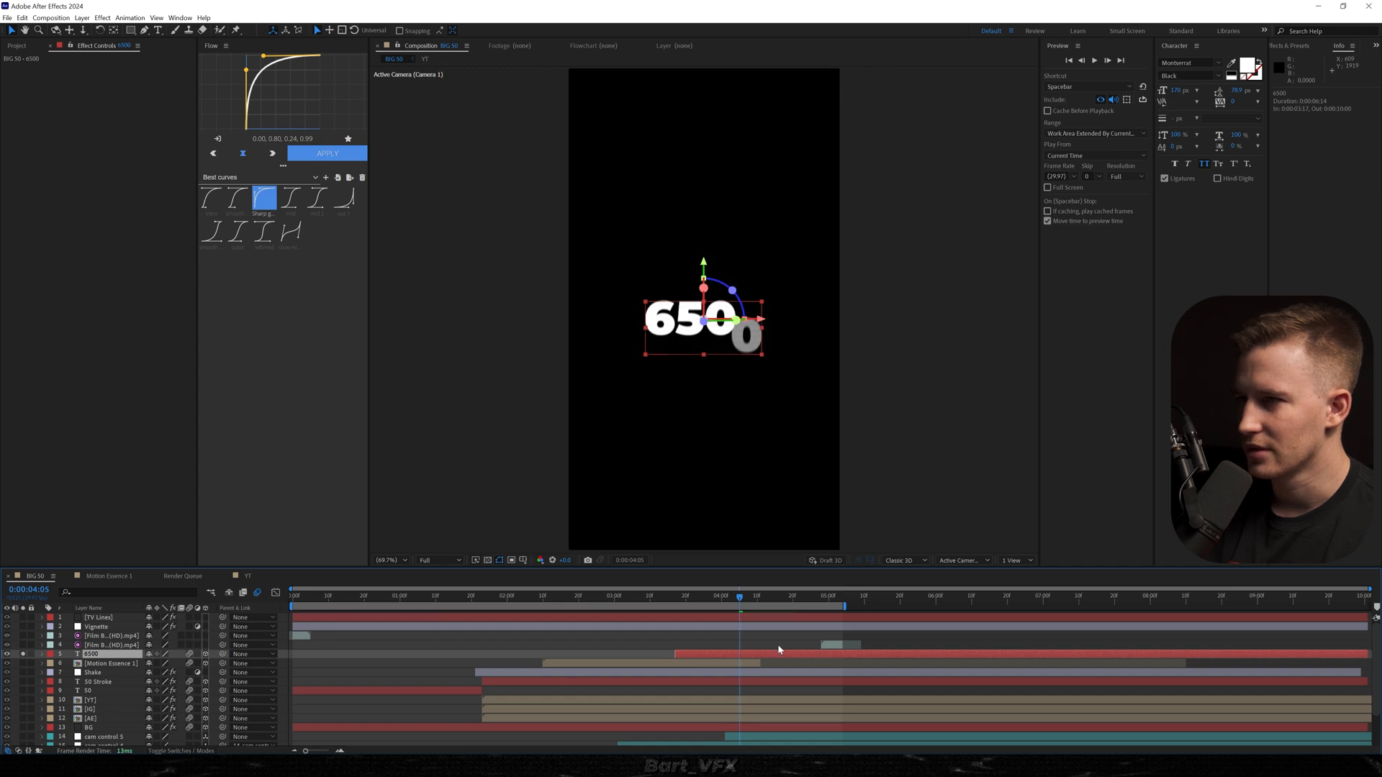
drag(748, 597, 765, 595)
click(784, 662)
click(774, 639)
key(ctrl+t)
click(660, 361)
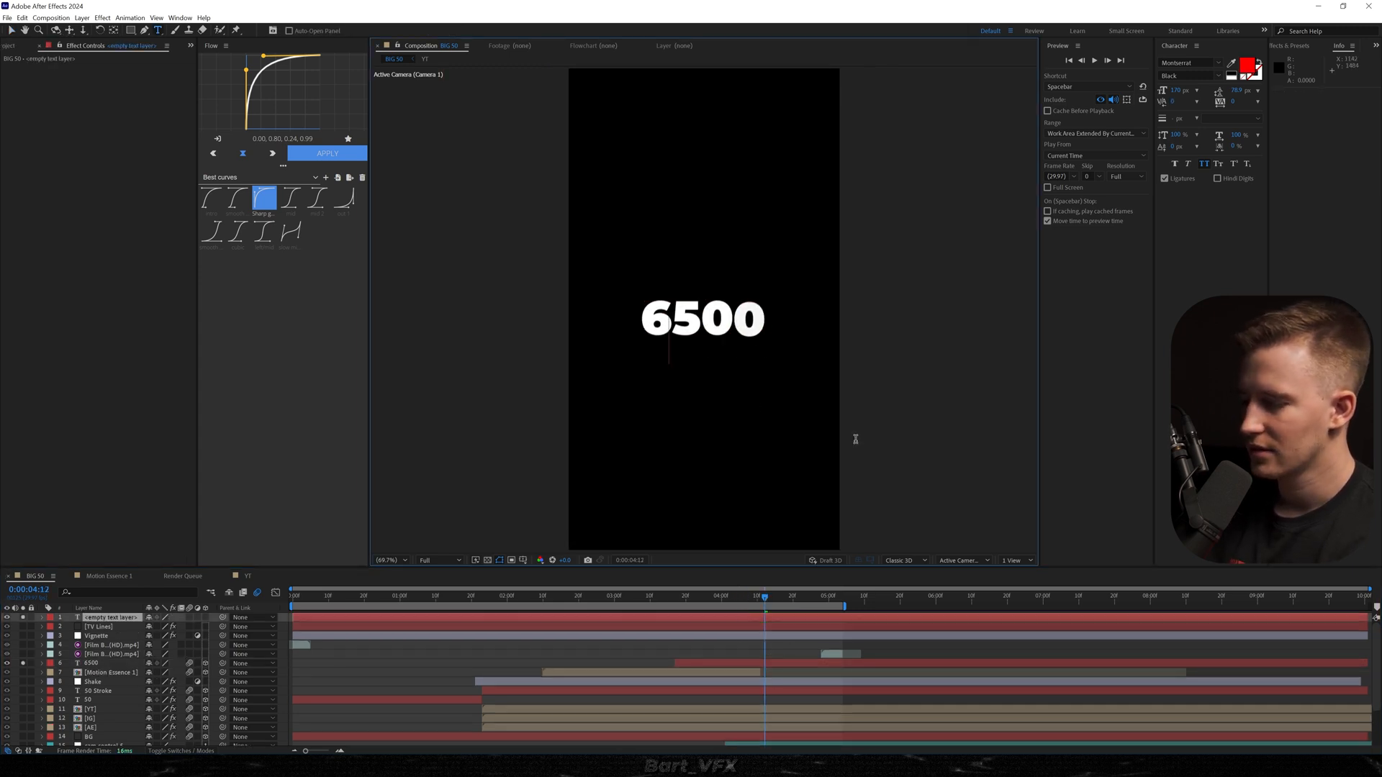
text(subscribers)
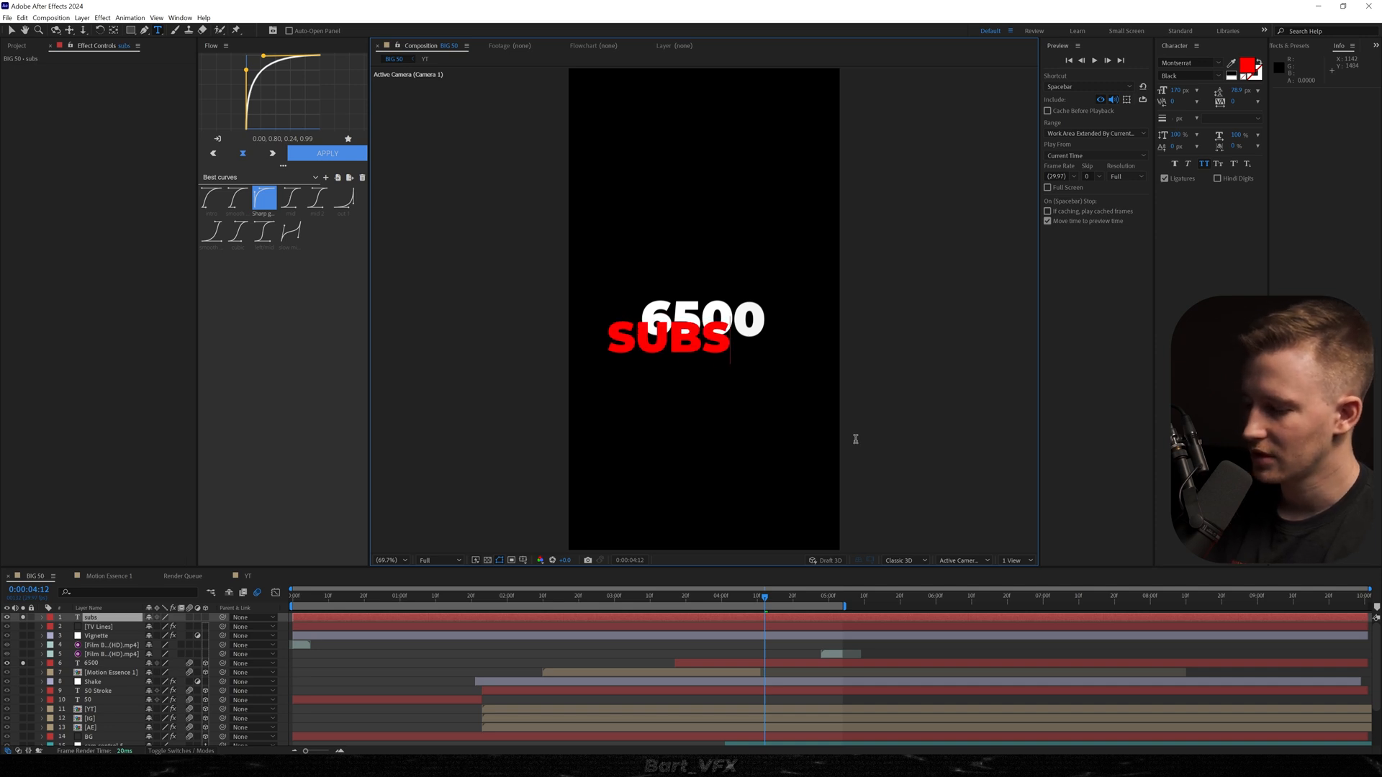
Set the font of the "subscribers" text to Gabriola.
click(1198, 63)
text(Gabriola)
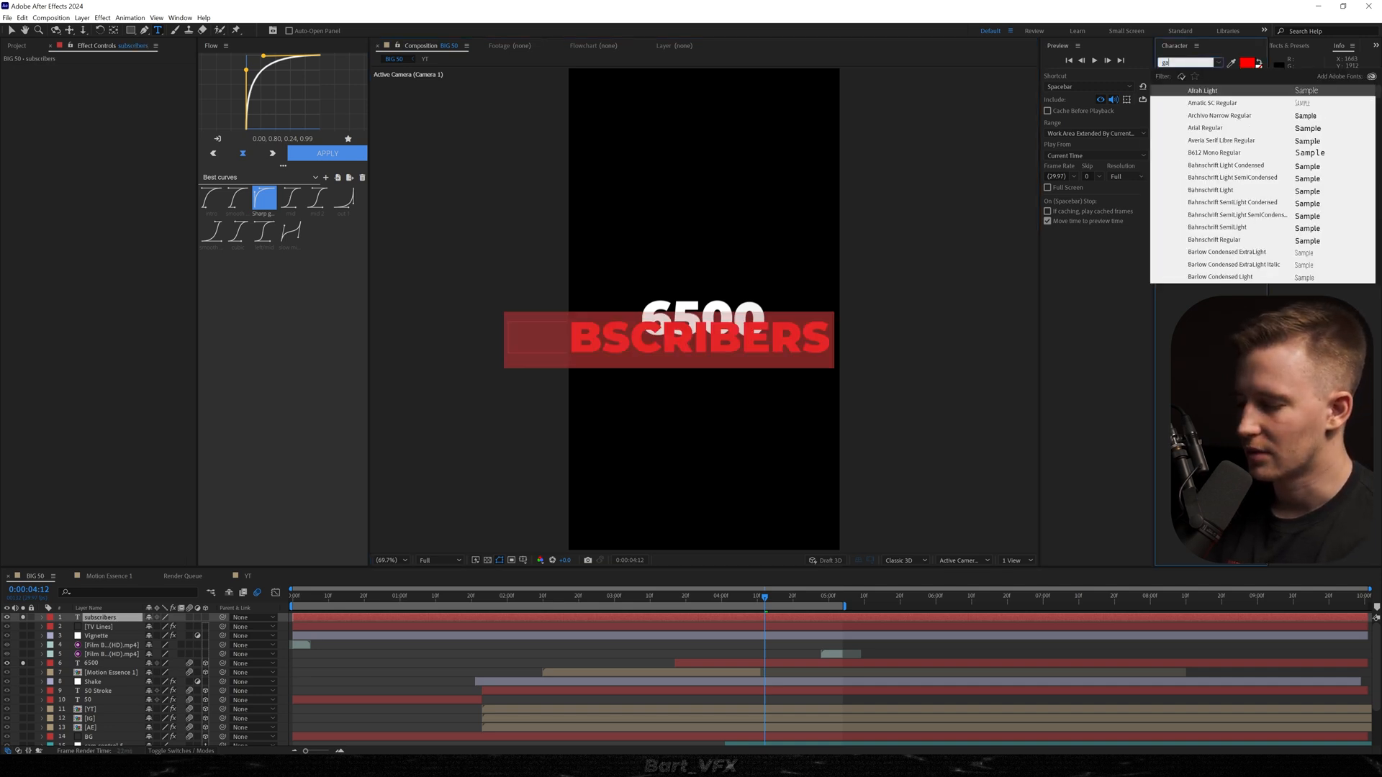
key(Return)
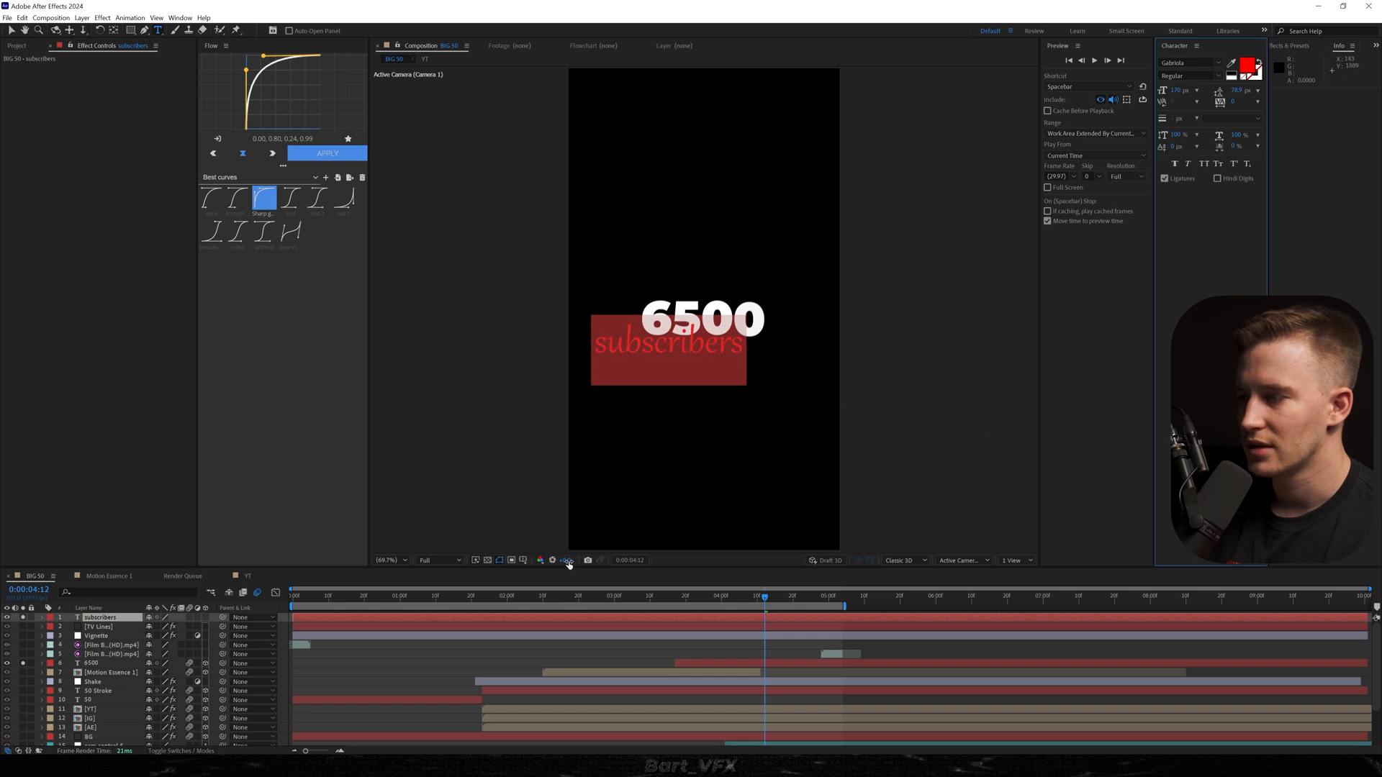
Set the fill colour of the "subscribers" text to white.
click(1246, 66)
drag(163, 400, 153, 322)
key(Return)
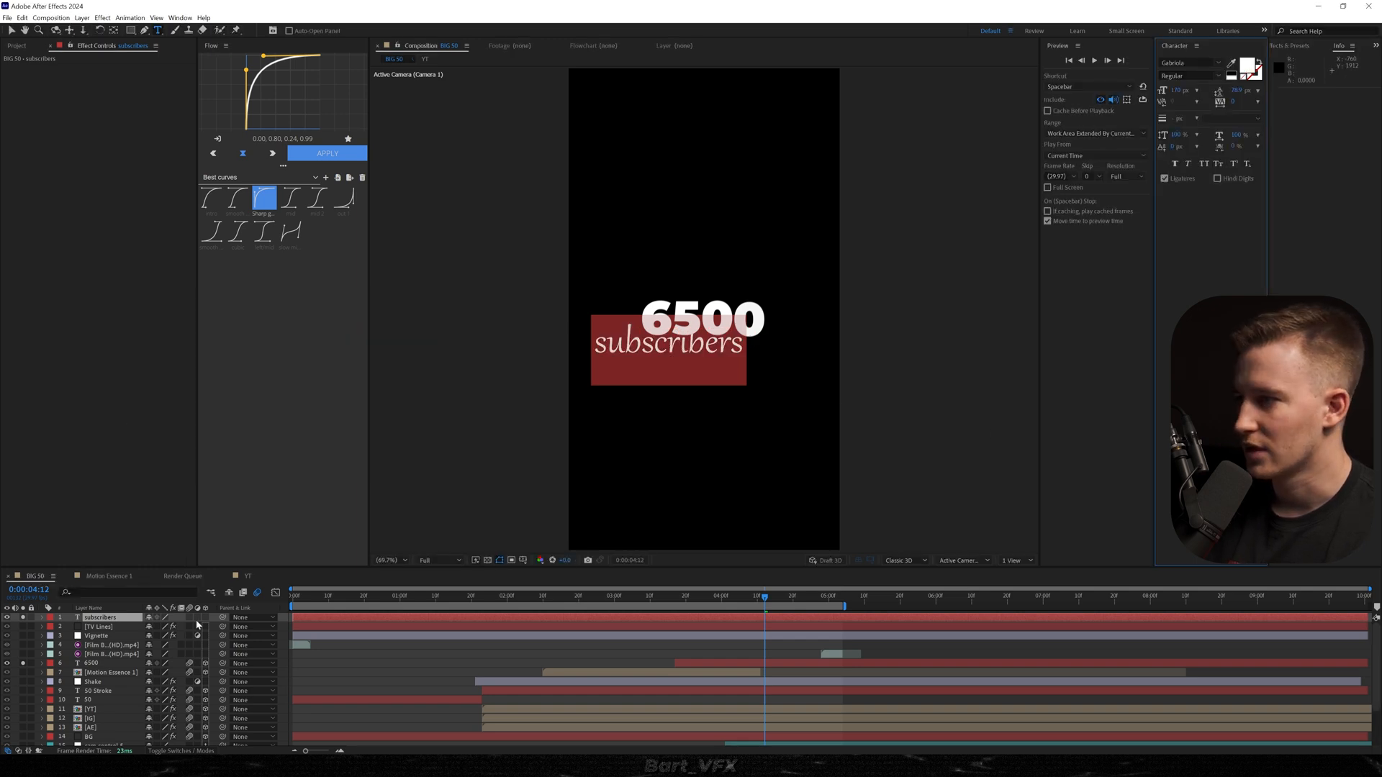
Place "subscribers" as a 3D layer directly above the 6500 layer and copy the 6500 layer's position onto it.
drag(101, 617, 96, 663)
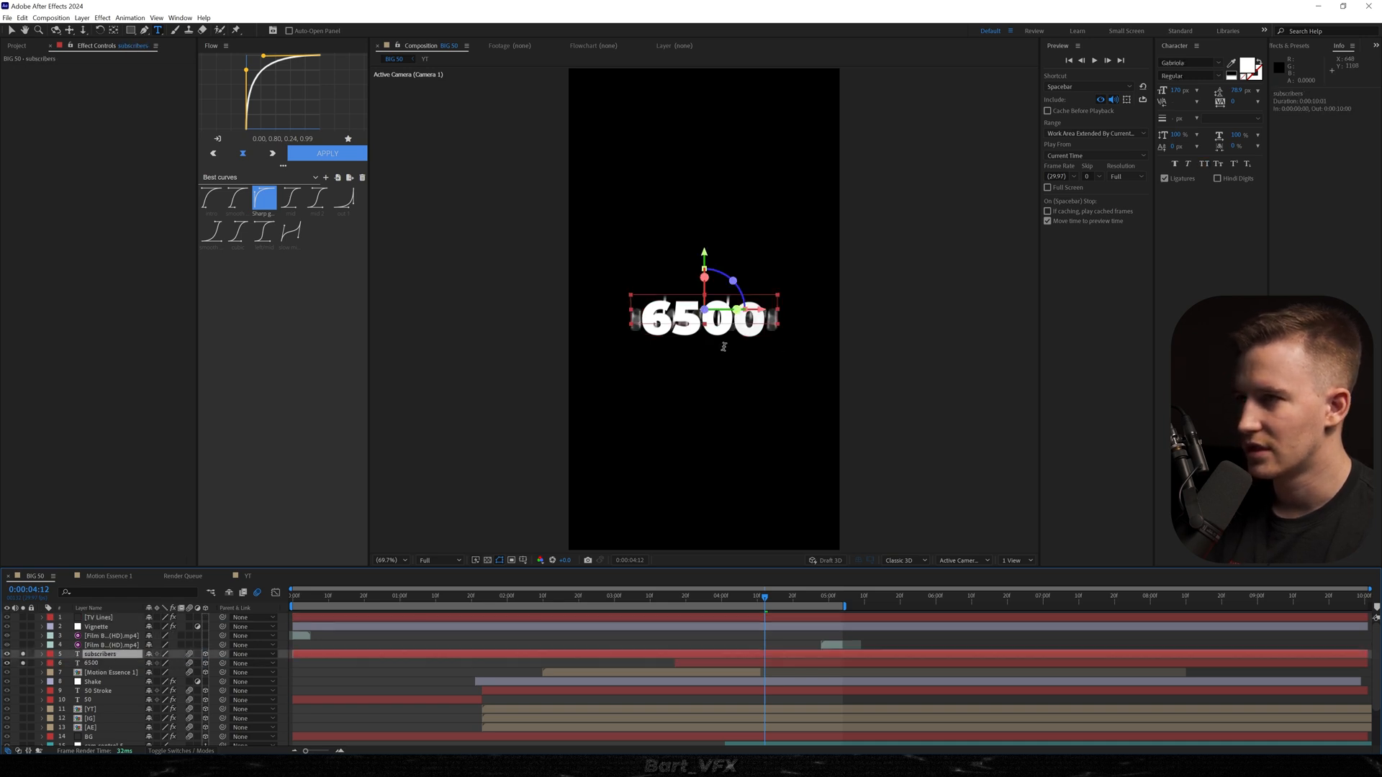
click(41, 662)
click(72, 682)
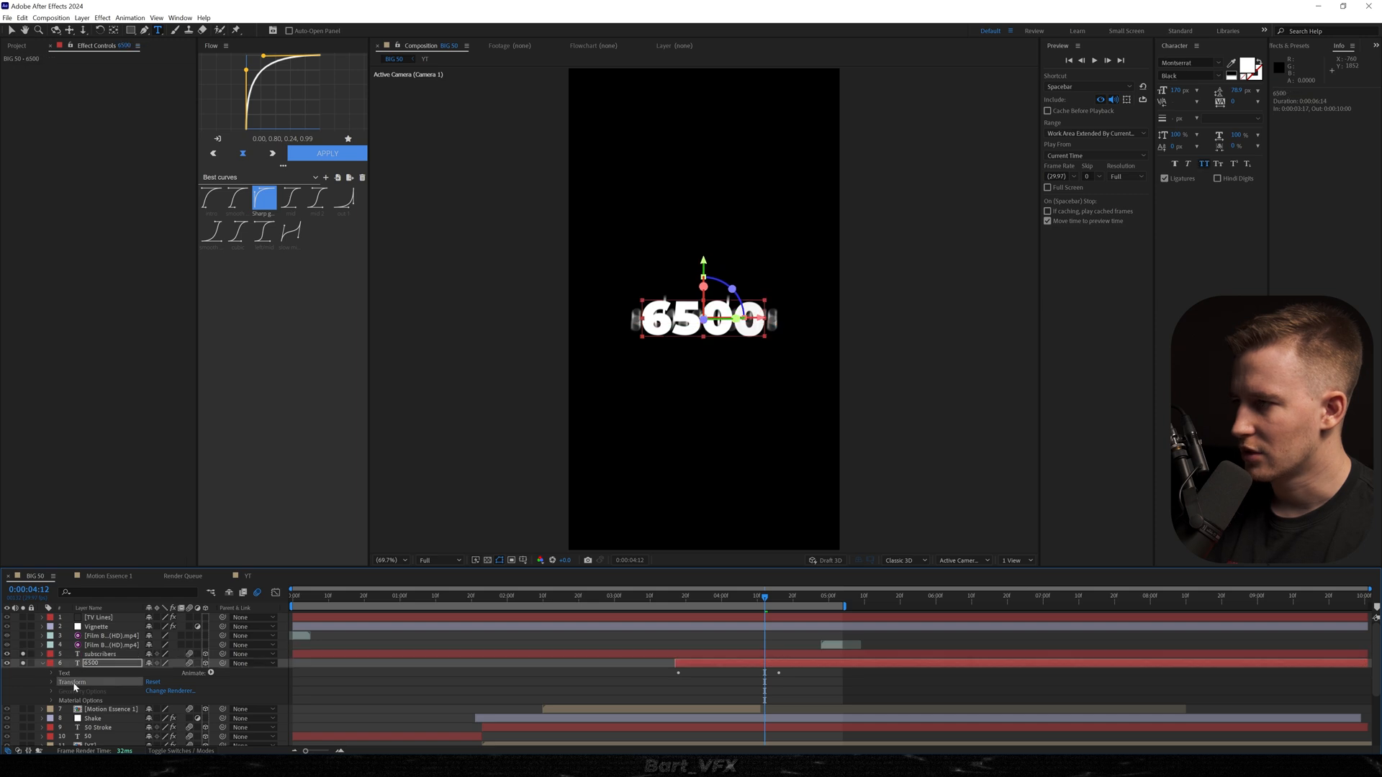
click(95, 654)
key(ctrl+v)
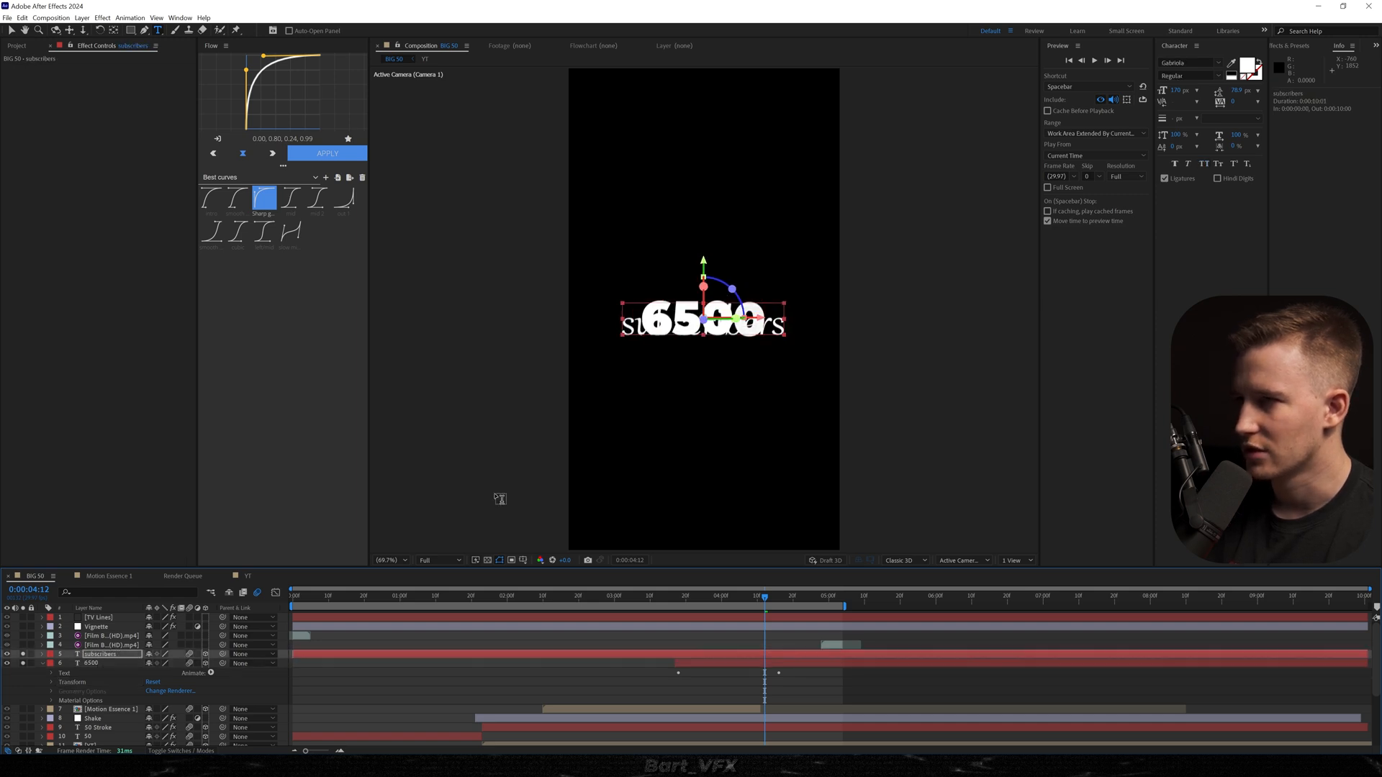
Lower the "subscribers" text to just below the 6500 and scale it down so it sits under the last digits.
scroll(769, 384, up, 2)
key(v)
drag(701, 278, 701, 342)
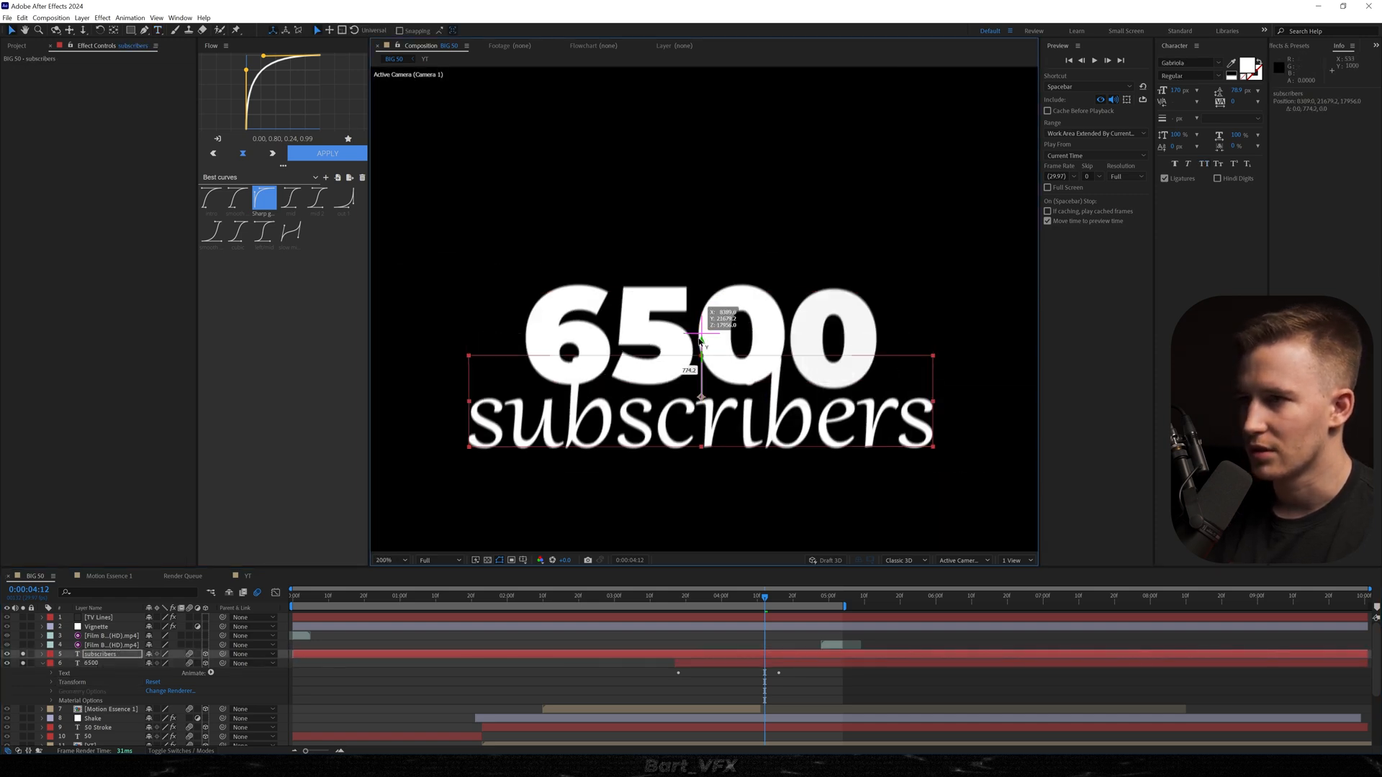
key(s)
drag(178, 664, 133, 663)
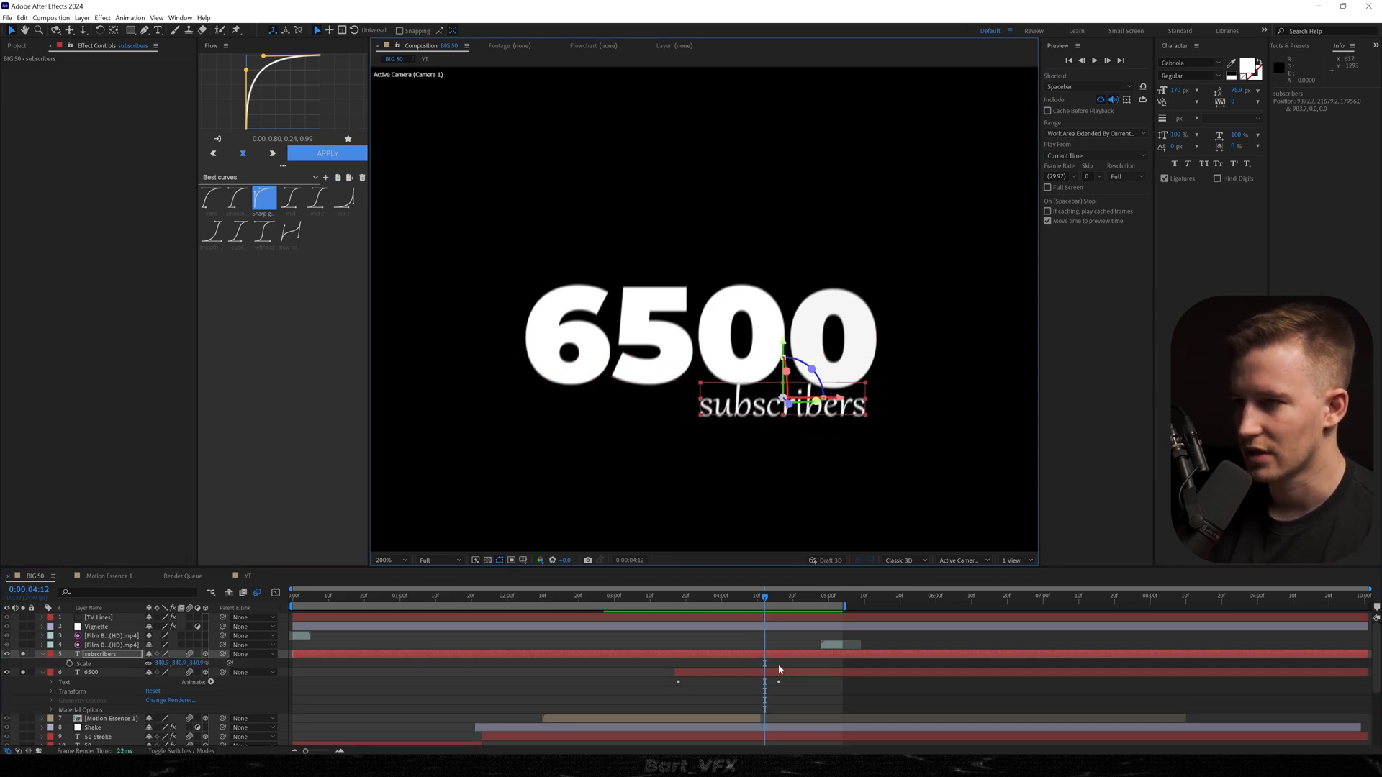
Keyframe the "subscribers" position at 0:00:04:12, offset it sideways at 0:00:03:27, and ease the move with the 0.20, 0.00, 0.00, 1.00 curve.
key(alt+shift+p)
click(710, 598)
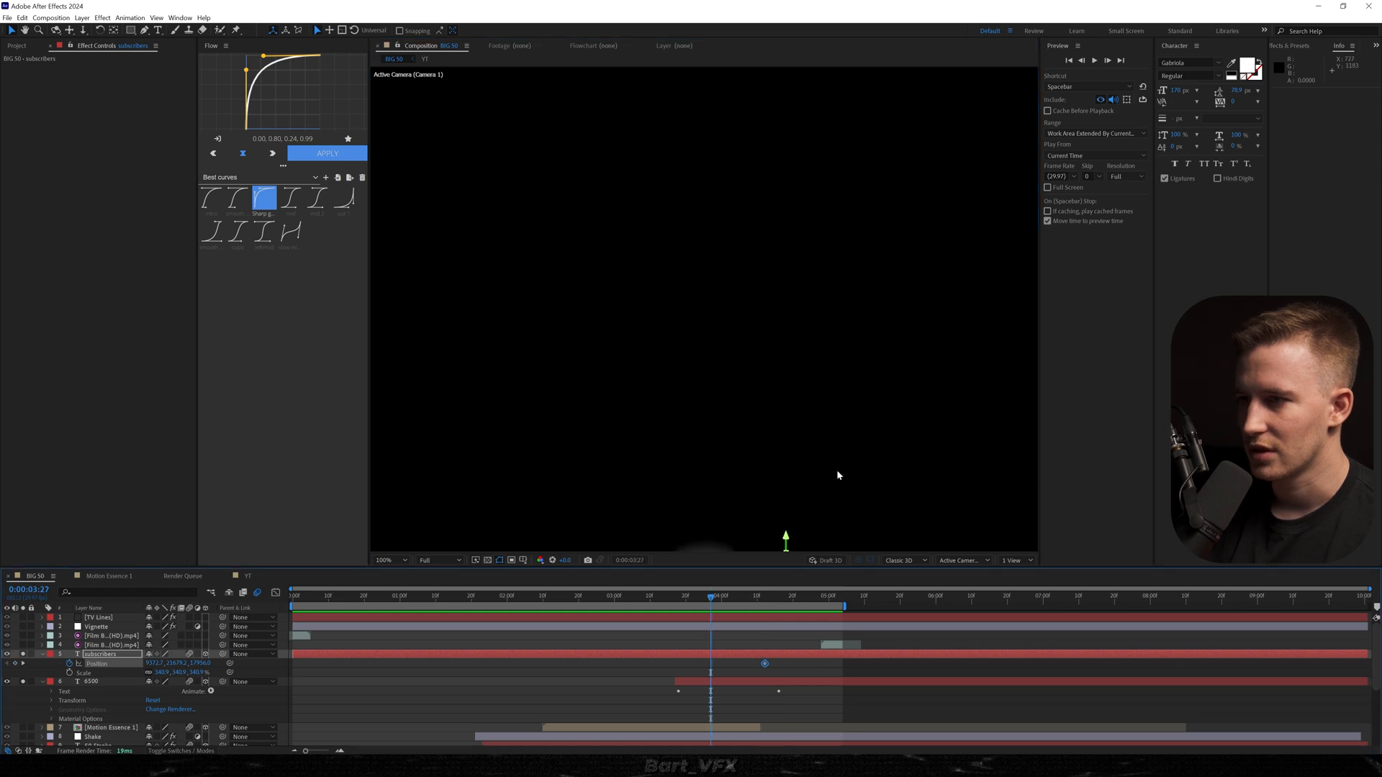
scroll(820, 432, down, 4)
drag(782, 379, 825, 380)
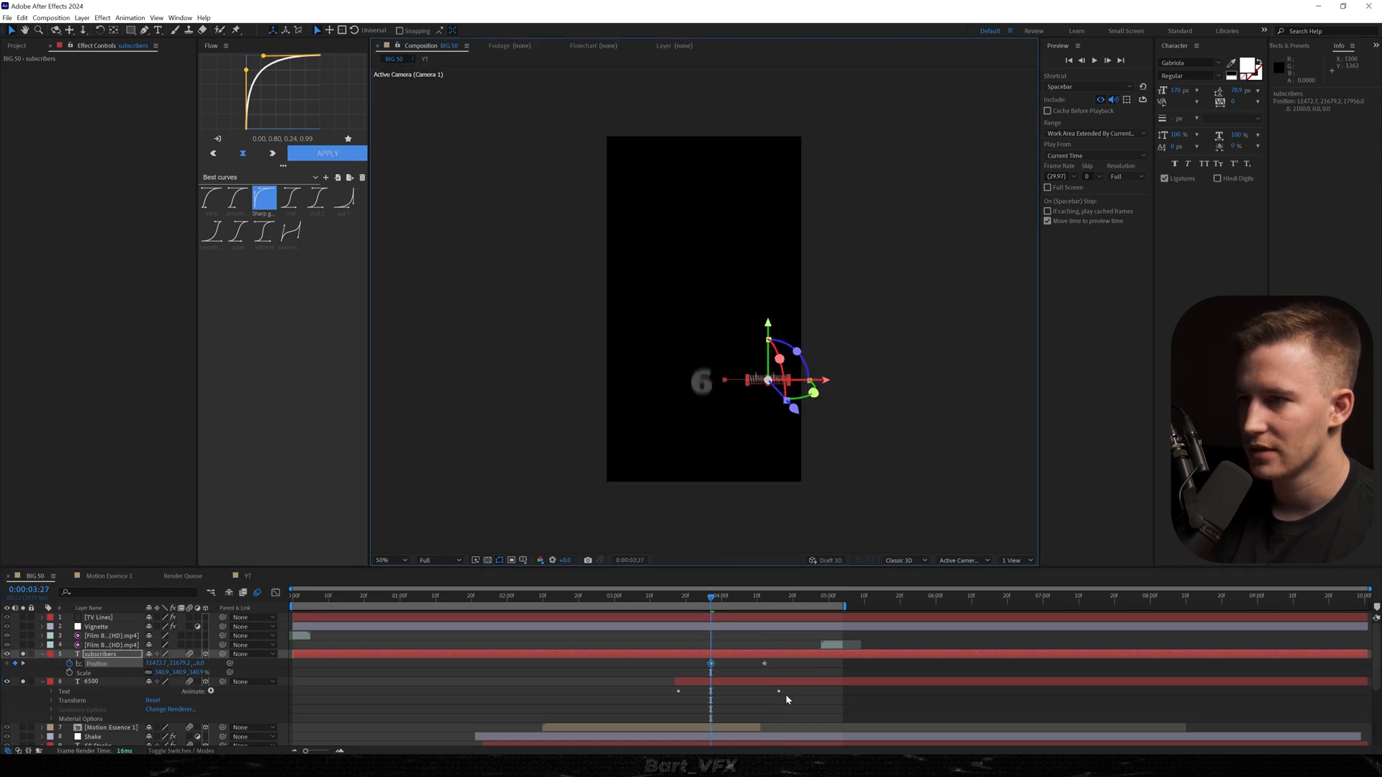
click(211, 197)
Trim the "subscribers" layer to start at 0:00:03:27, keyframe its opacity to fade in from 0%, and preview it.
key(alt+[)
key(alt+shift+t)
drag(711, 682, 732, 681)
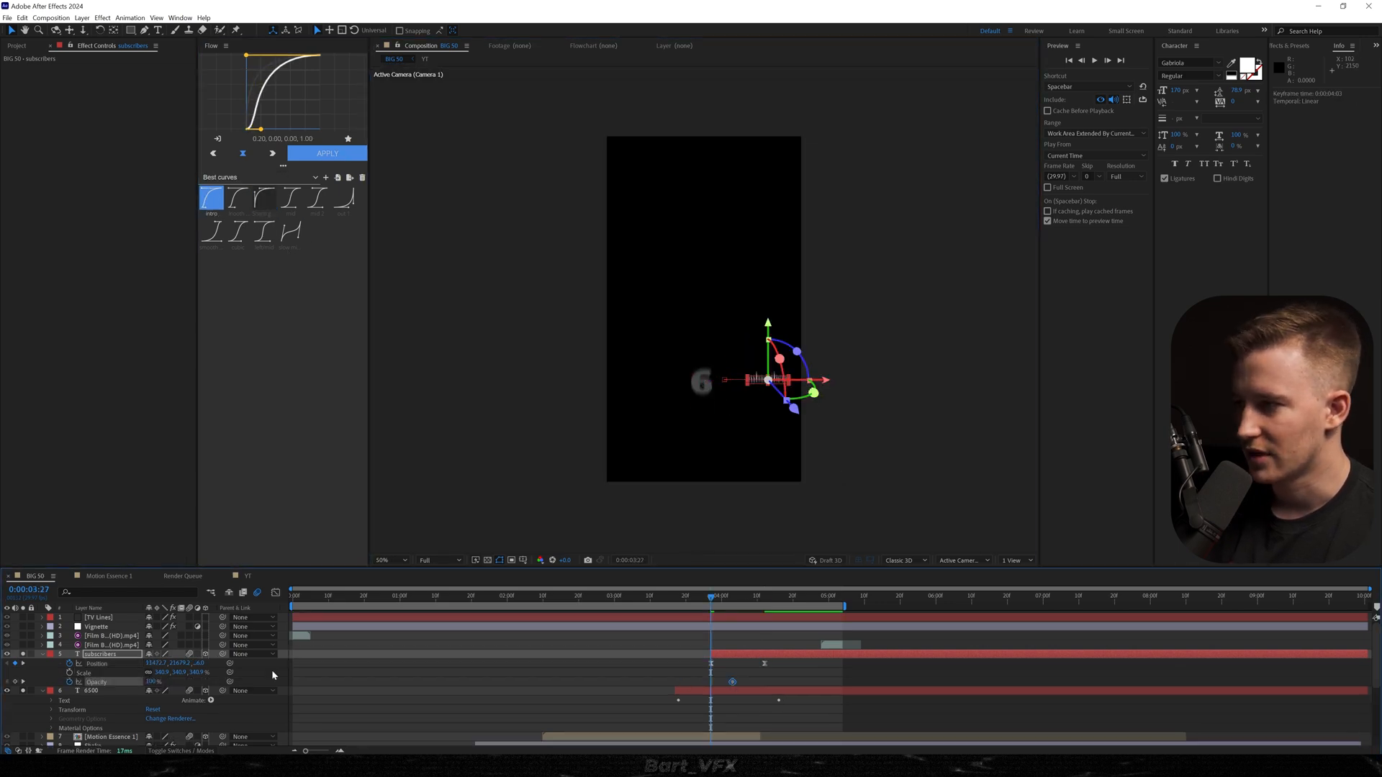
key(space)
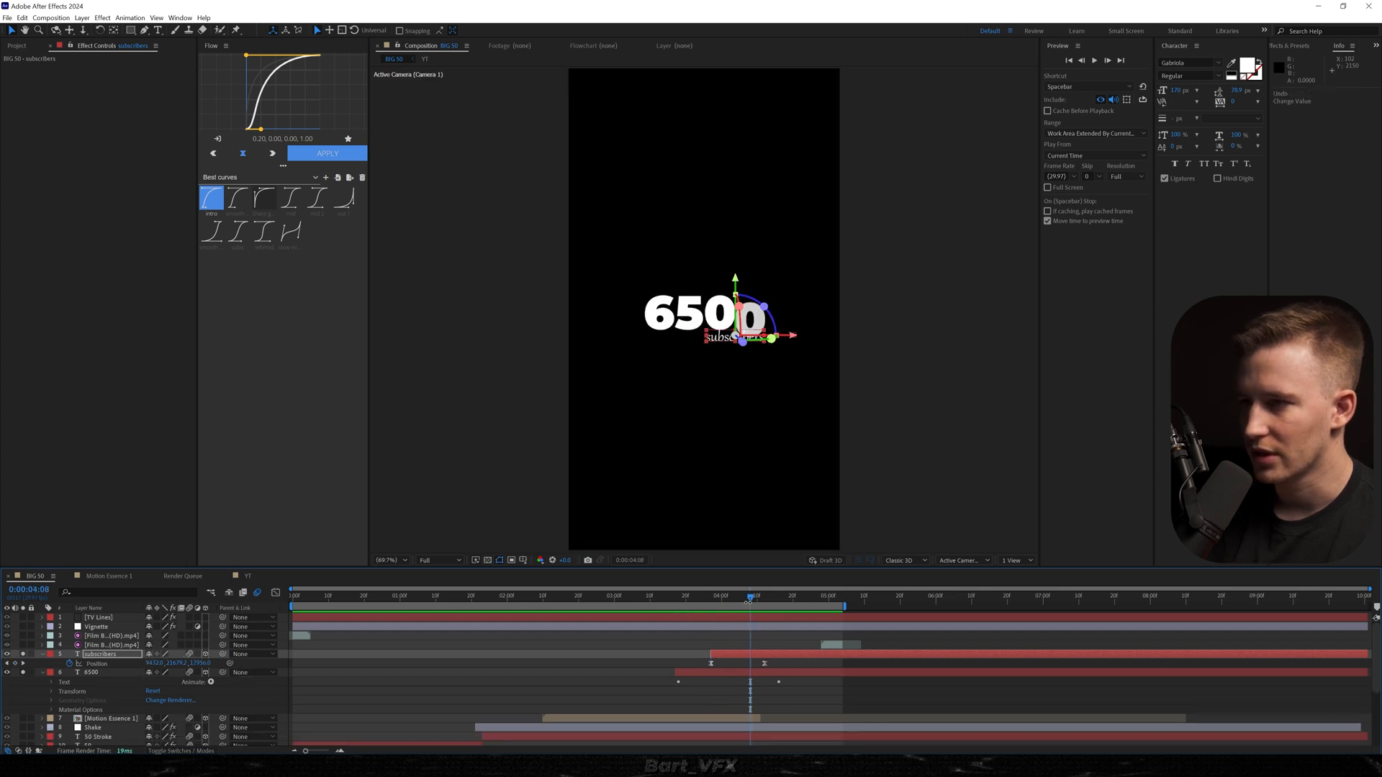
At 0:00:04:12, enlarge the "subscribers" text and shift both its Position keyframes so it overlaps the lower right of the 6500.
drag(750, 598, 765, 599)
drag(778, 665, 623, 671)
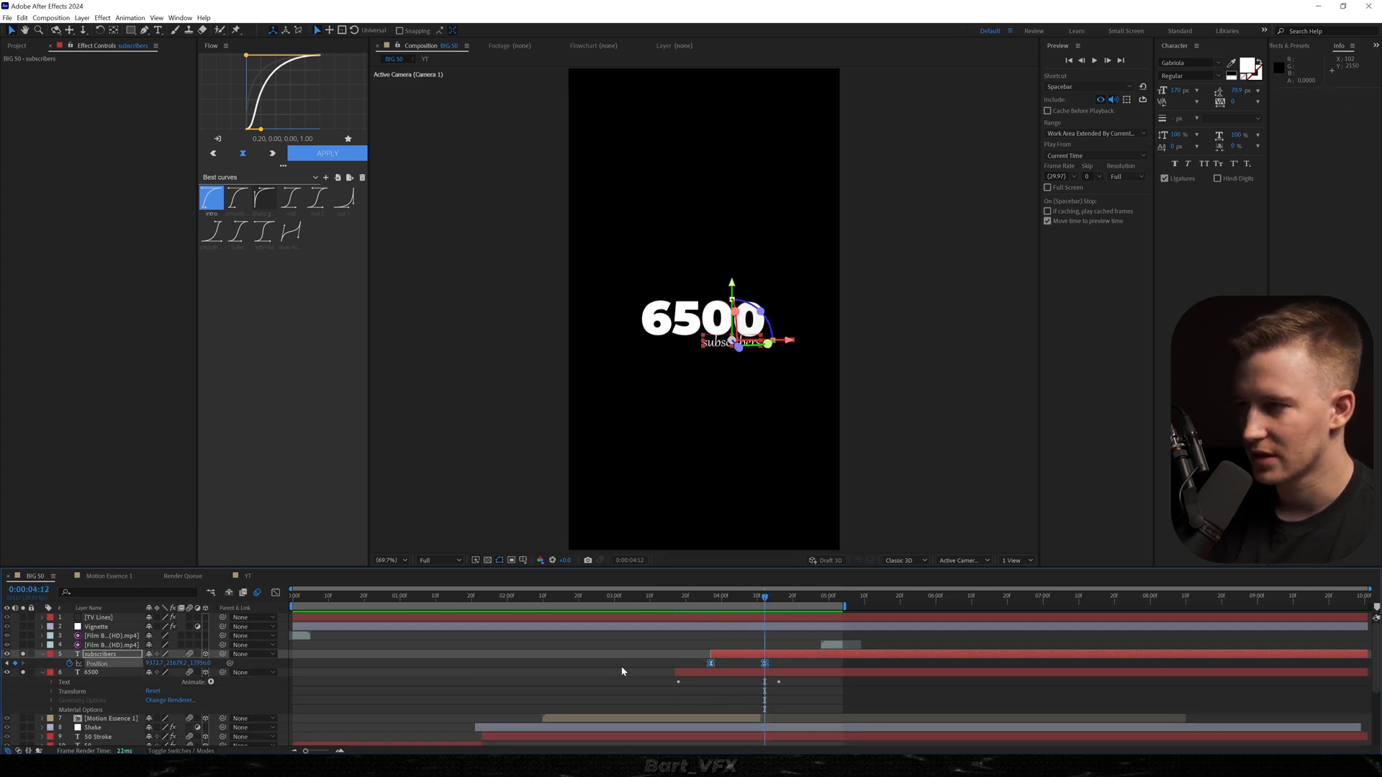
drag(189, 663, 1320, 676)
key(s)
key(p)
drag(706, 358, 704, 342)
Apply a Drop Shadow to the "subscribers" layer with 100% opacity, distance 0 and a high softness.
click(776, 648)
click(775, 655)
key(ctrl+space)
text(drop)
key(Return)
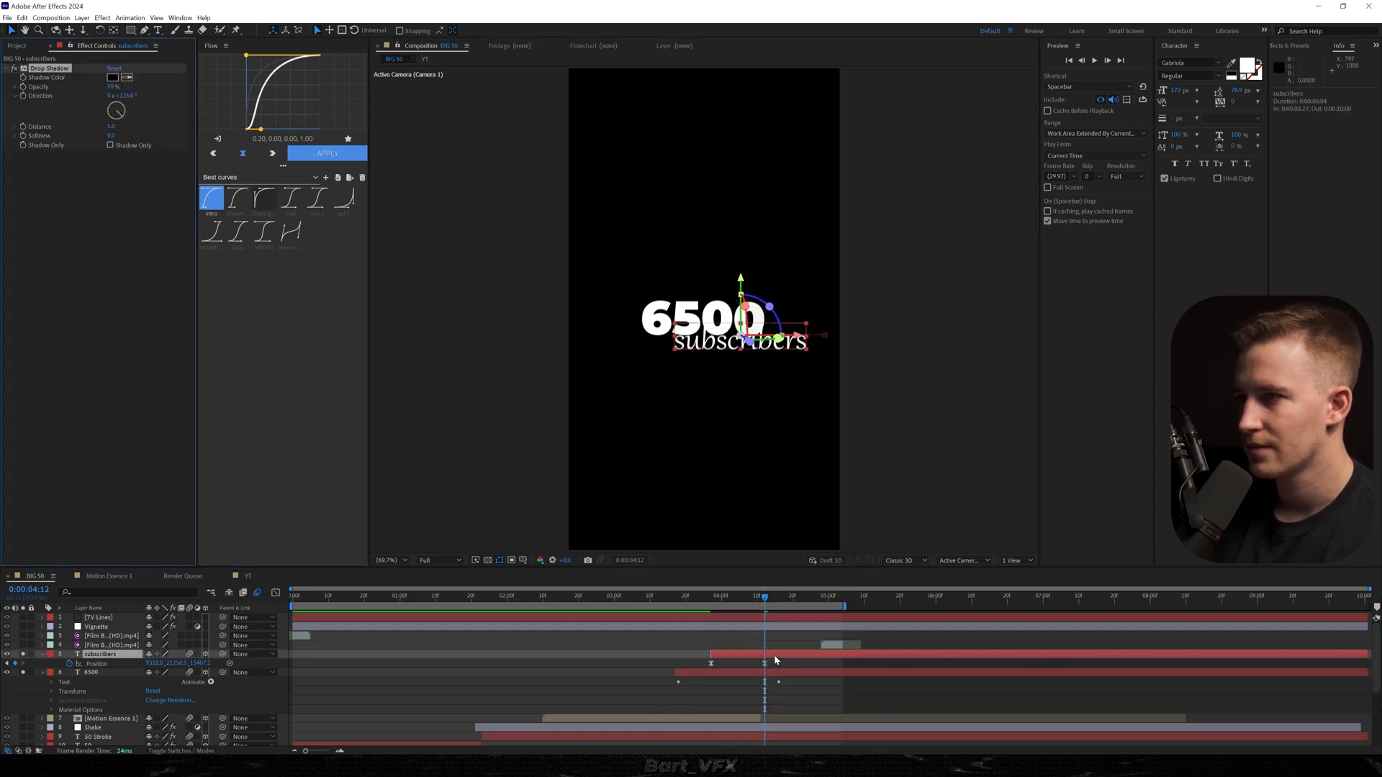
drag(99, 126, 227, 142)
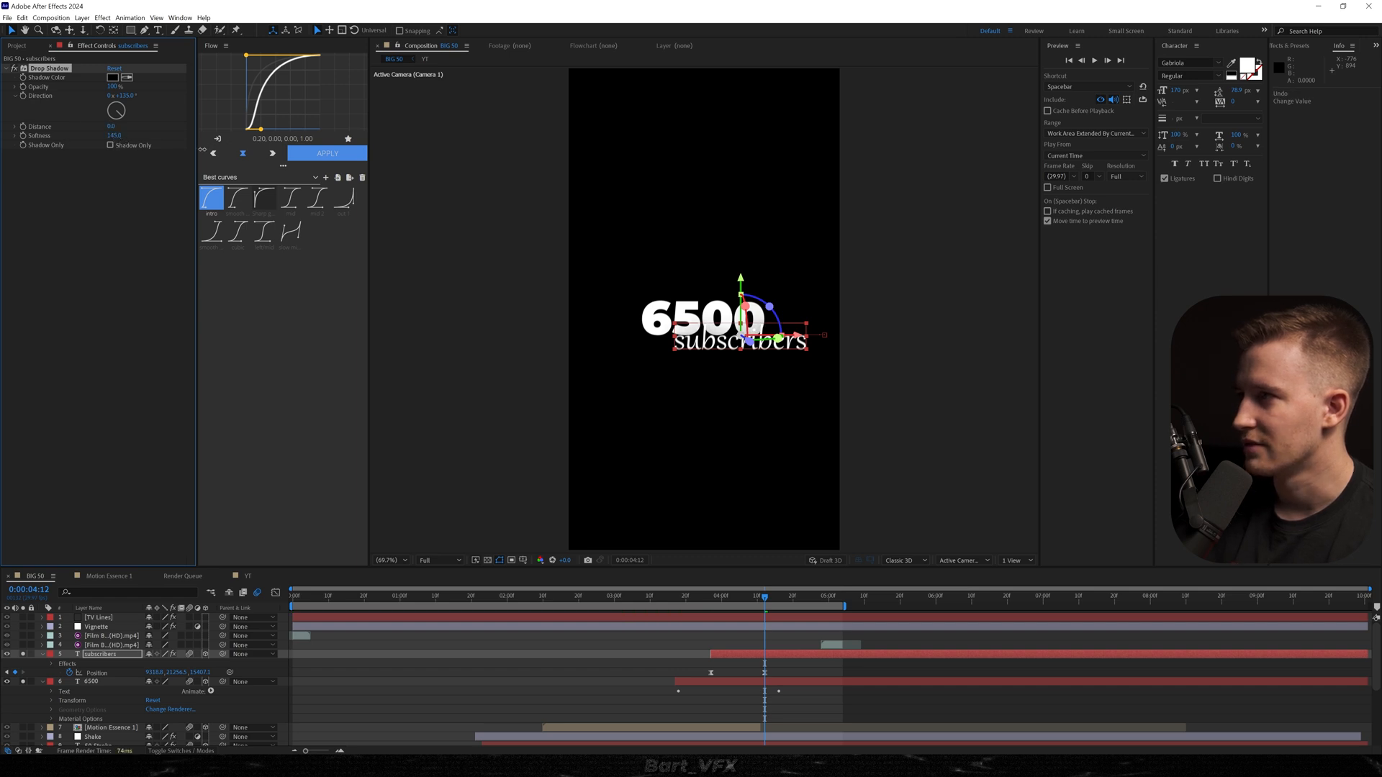
Preview the subscribers animation and scale the "subscribers" text down slightly at 0:00:04:12.
click(676, 597)
key(space)
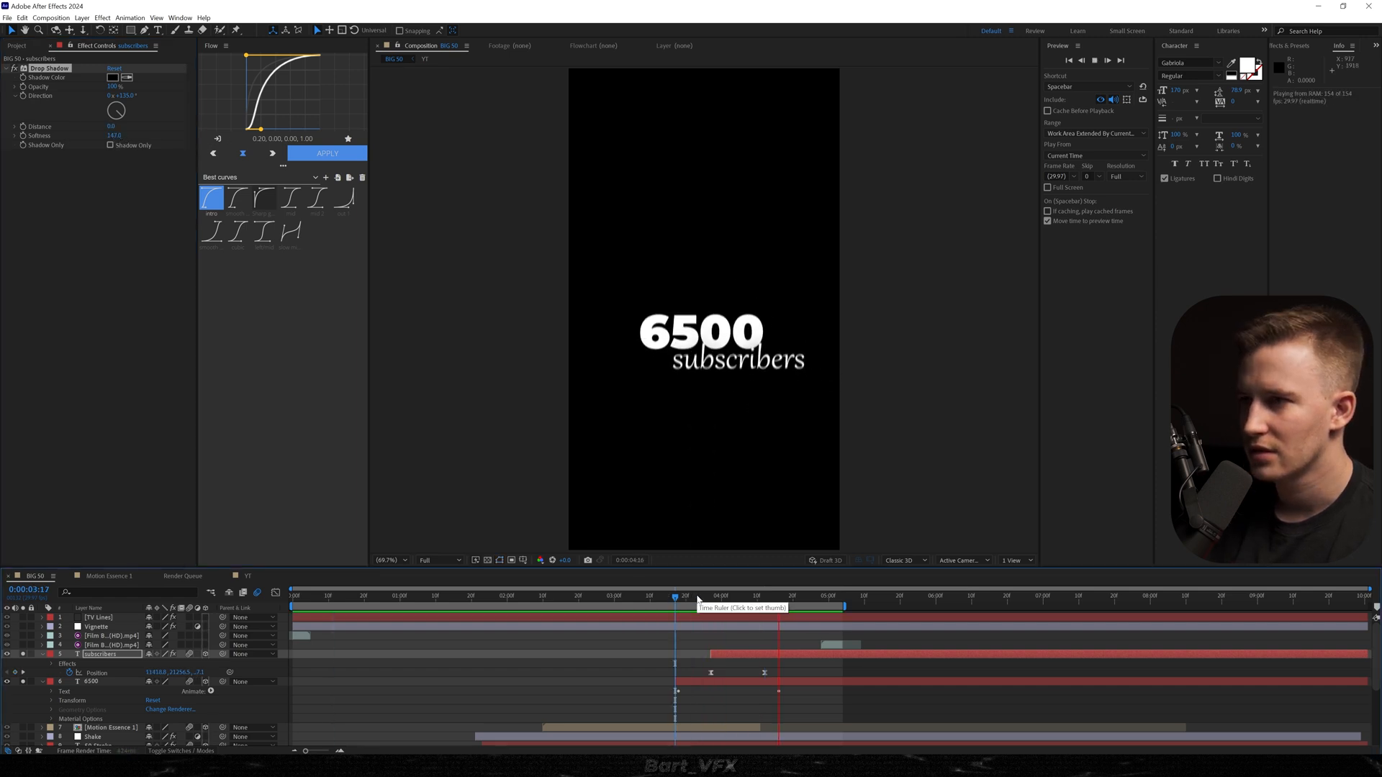
key(s)
key(space)
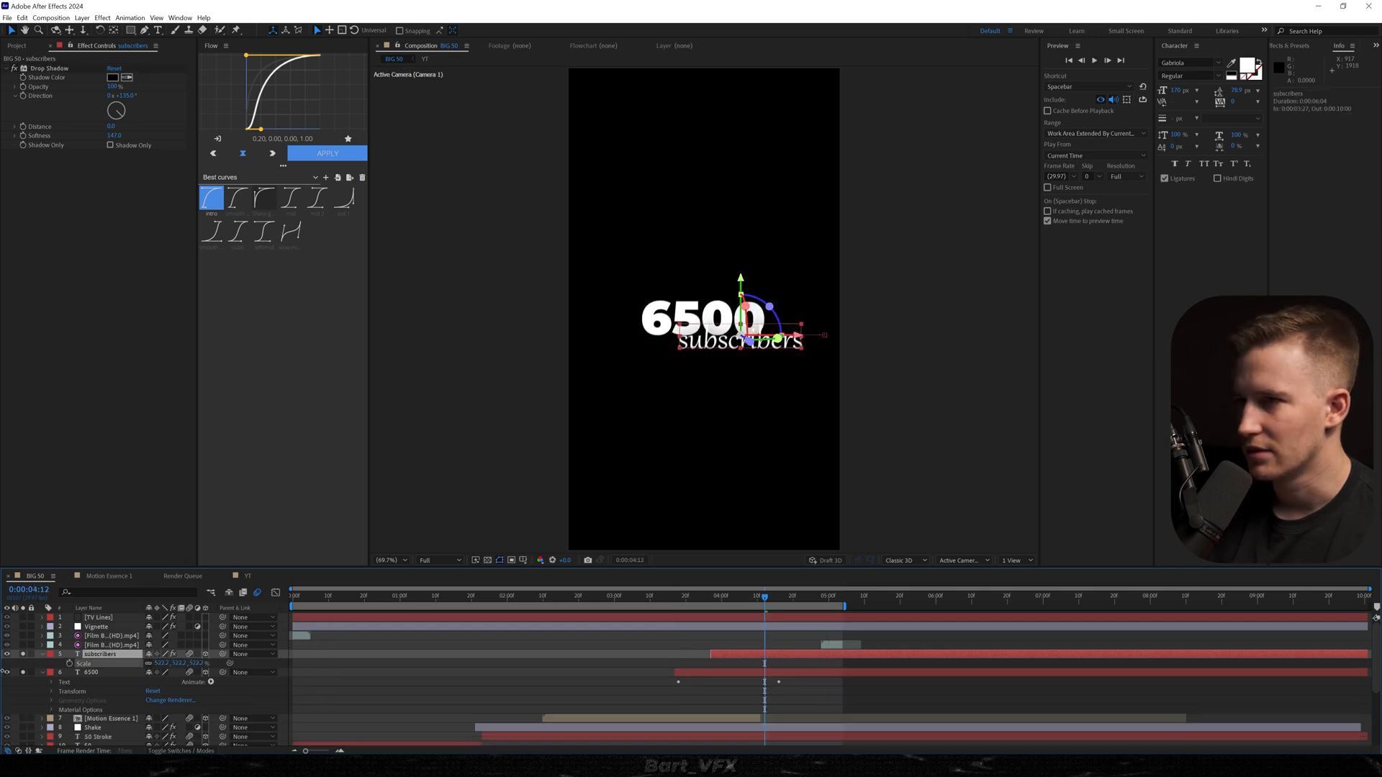
drag(764, 597, 646, 610)
key(space)
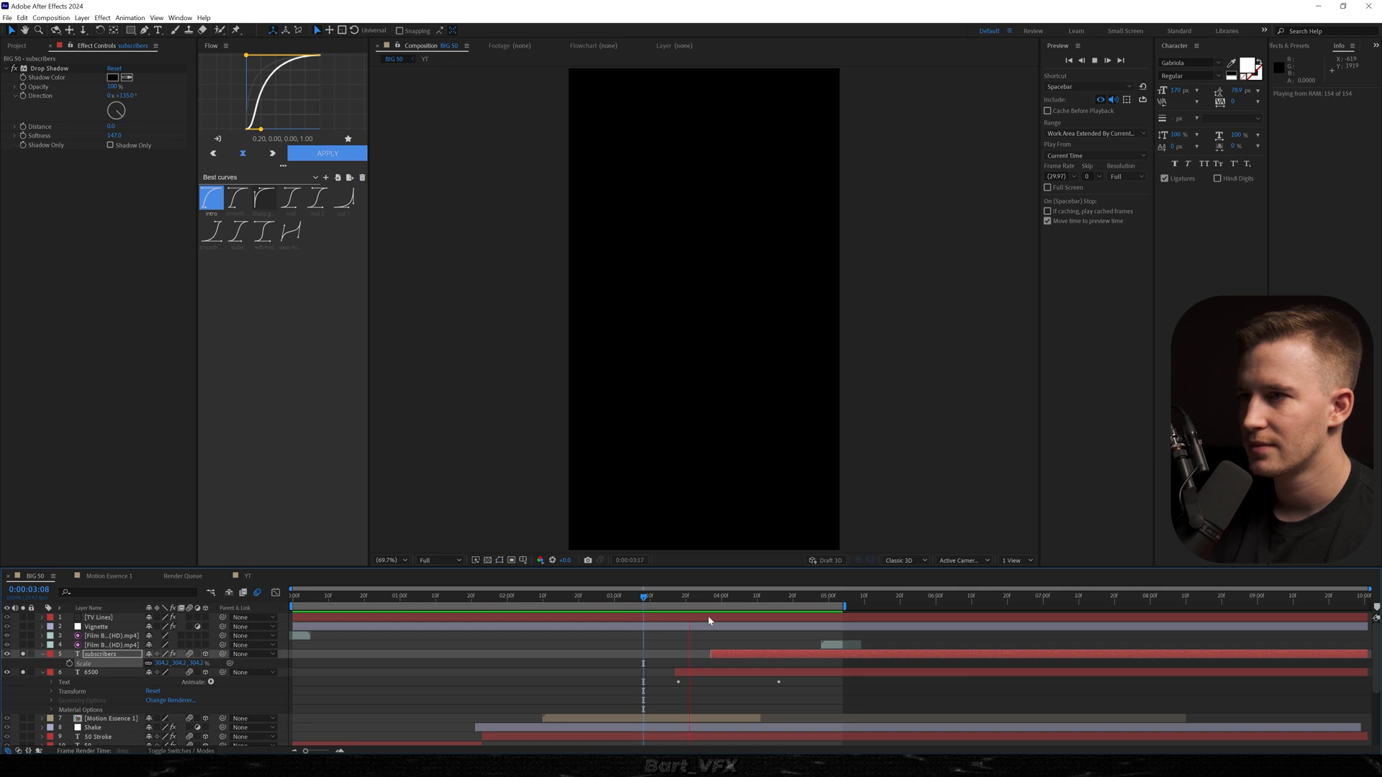
key(space)
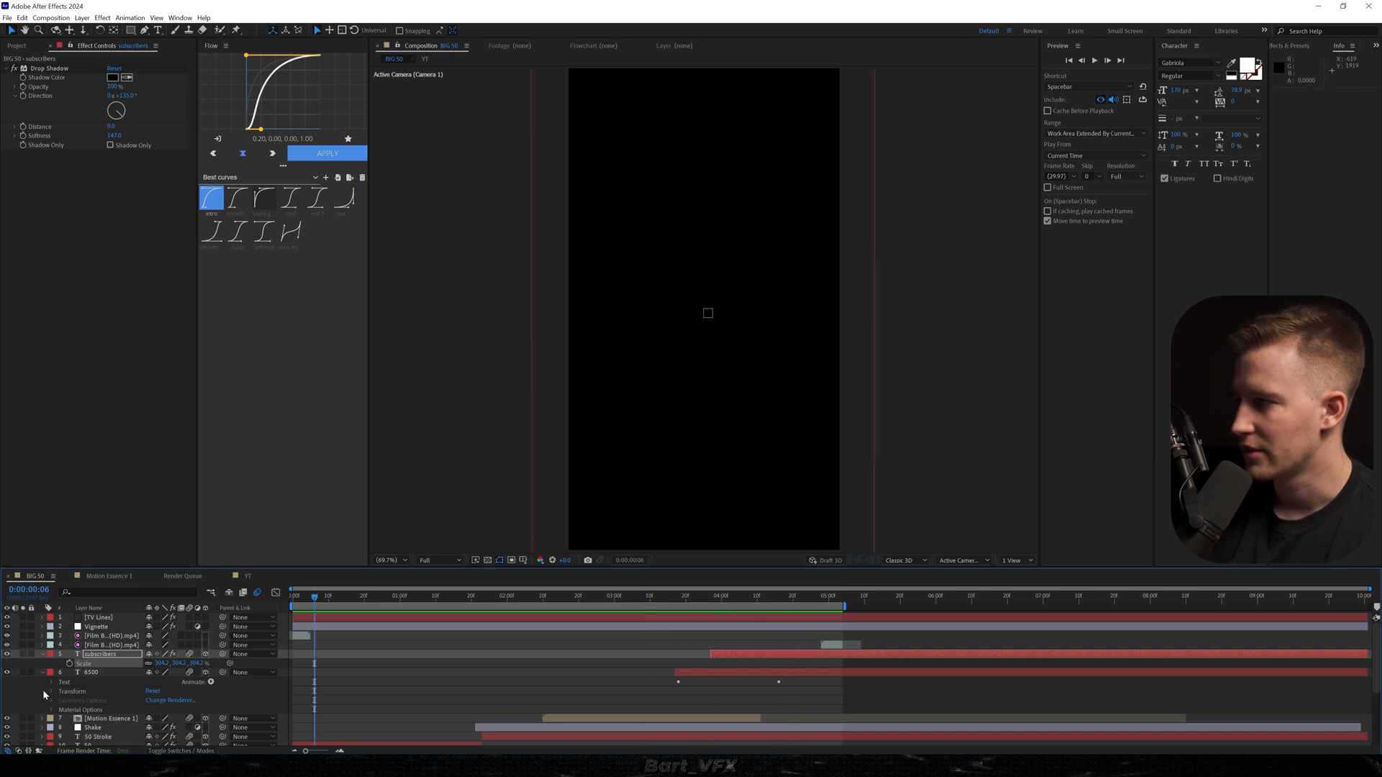
Collapse all layer properties, turn off the solo switches, and preview the full composition.
key(ctrl+a)
key(u)
key(u)
click(633, 636)
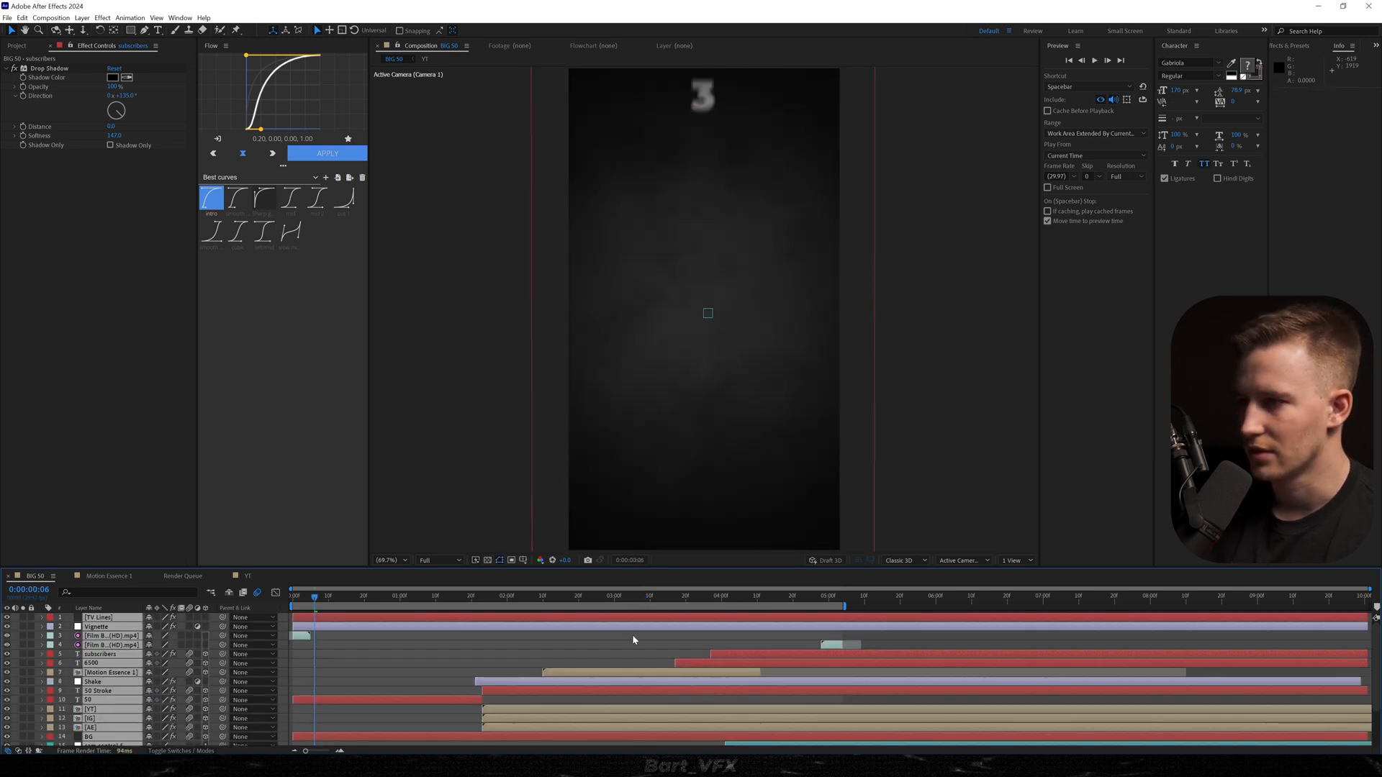
key(space)
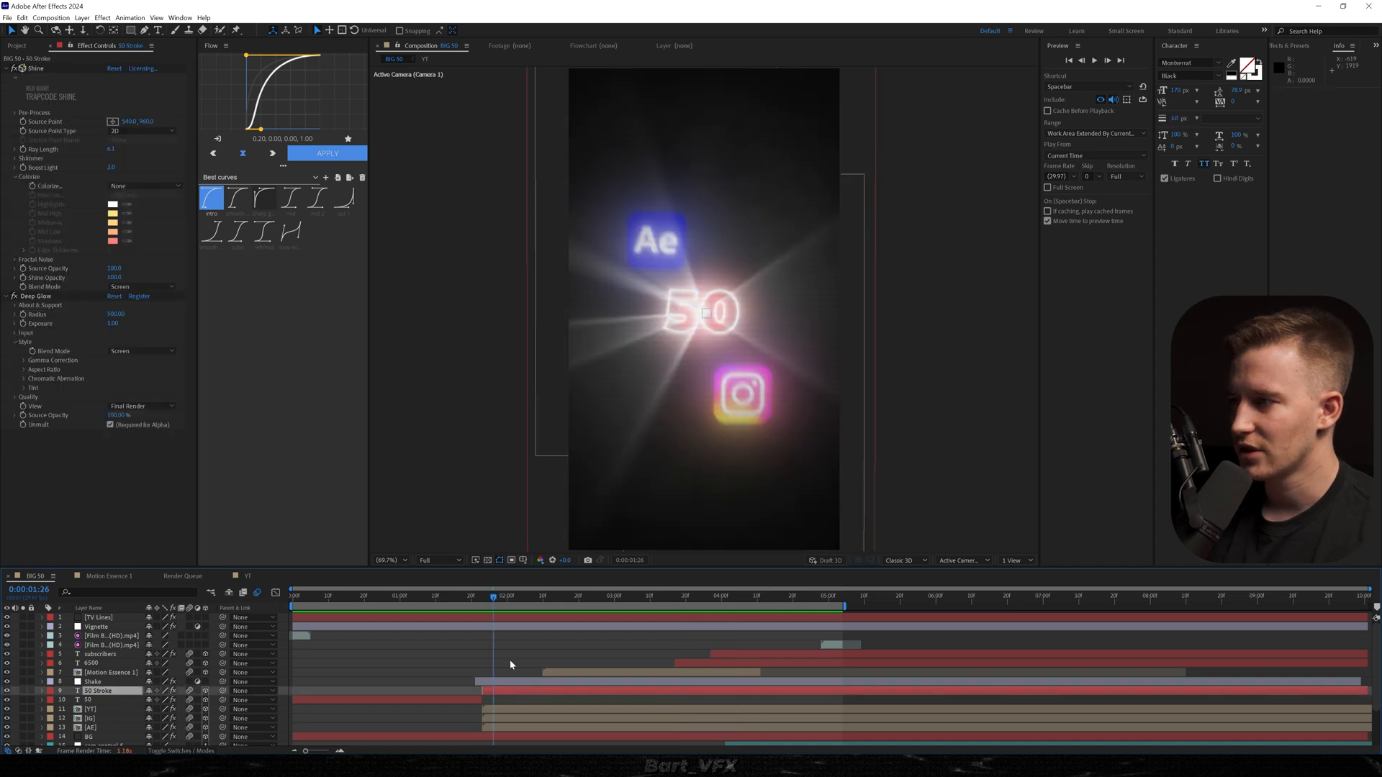
With the Ellipse tool, draw a small ellipse over the 50 on a new shape layer.
click(509, 660)
click(130, 31)
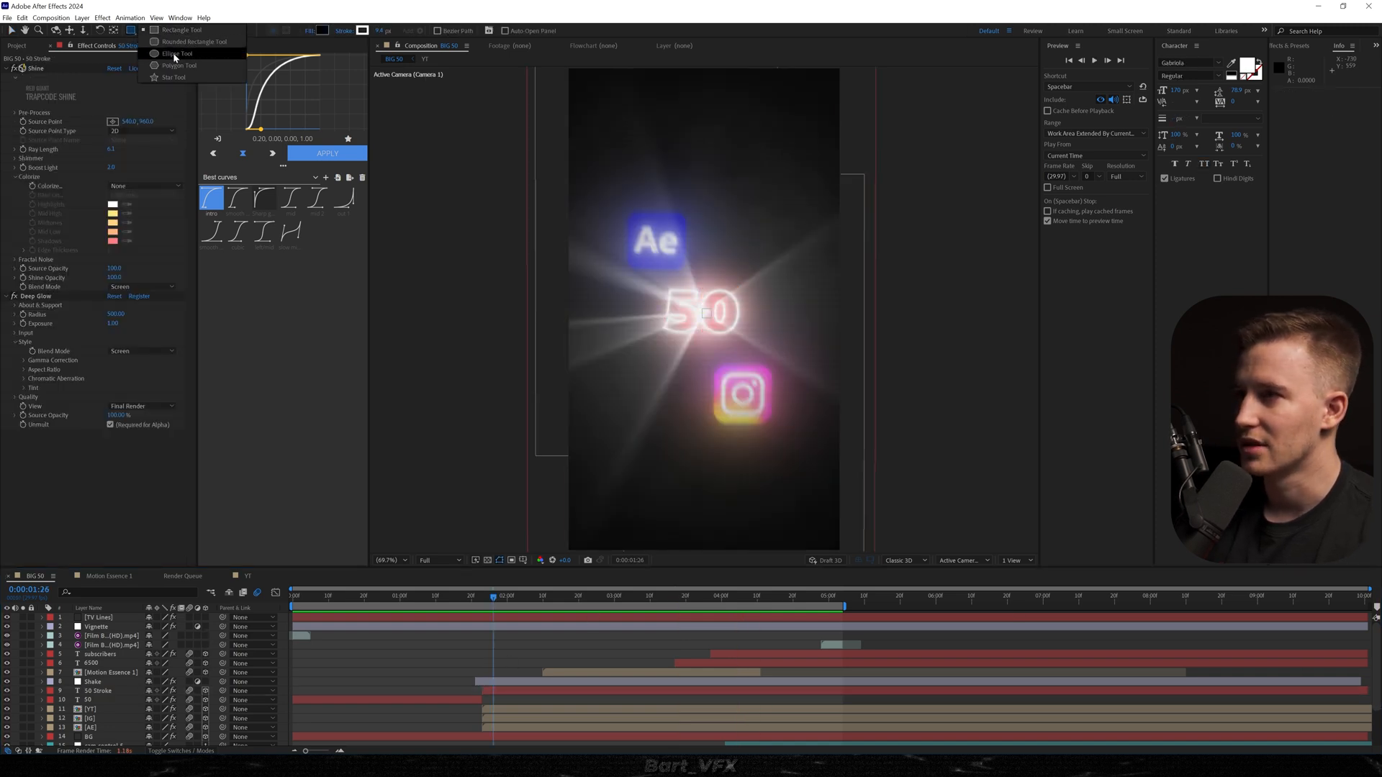
click(173, 53)
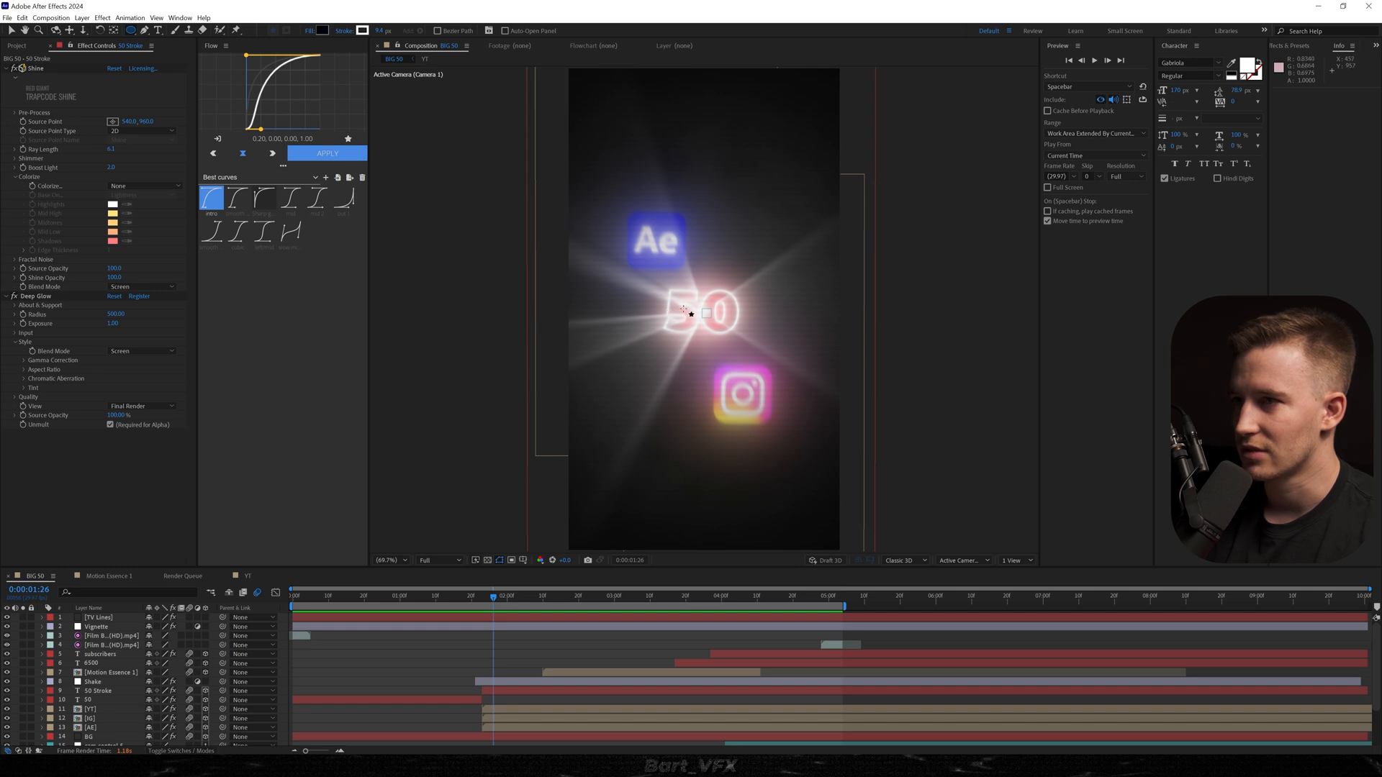
drag(684, 310, 695, 323)
Move the ellipse's shape layer below the logo layers, just above BG, and trim its start to 0:00:01:23.
drag(103, 616, 116, 682)
drag(493, 597, 482, 599)
key(alt+bracketleft)
Give the ellipse a solid white fill and no stroke.
click(476, 32)
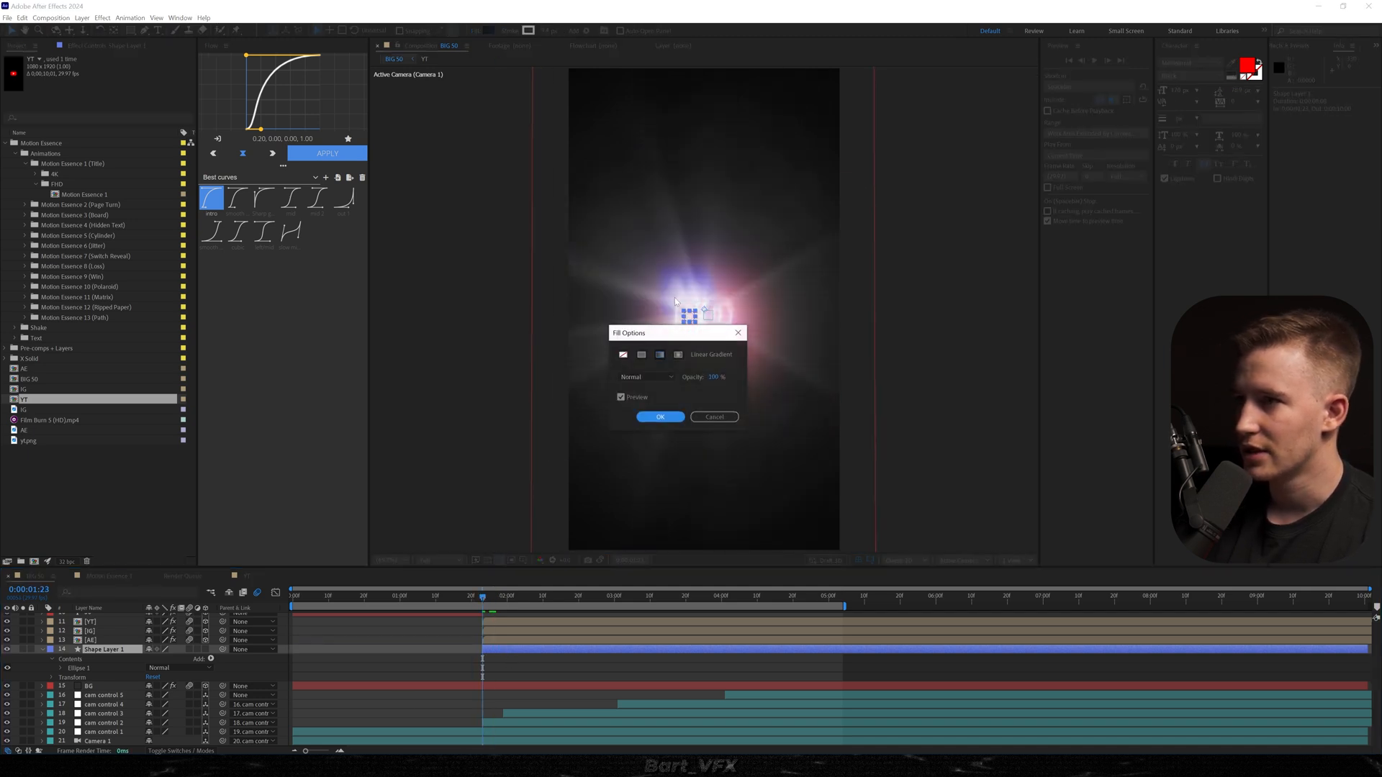
click(625, 355)
click(661, 416)
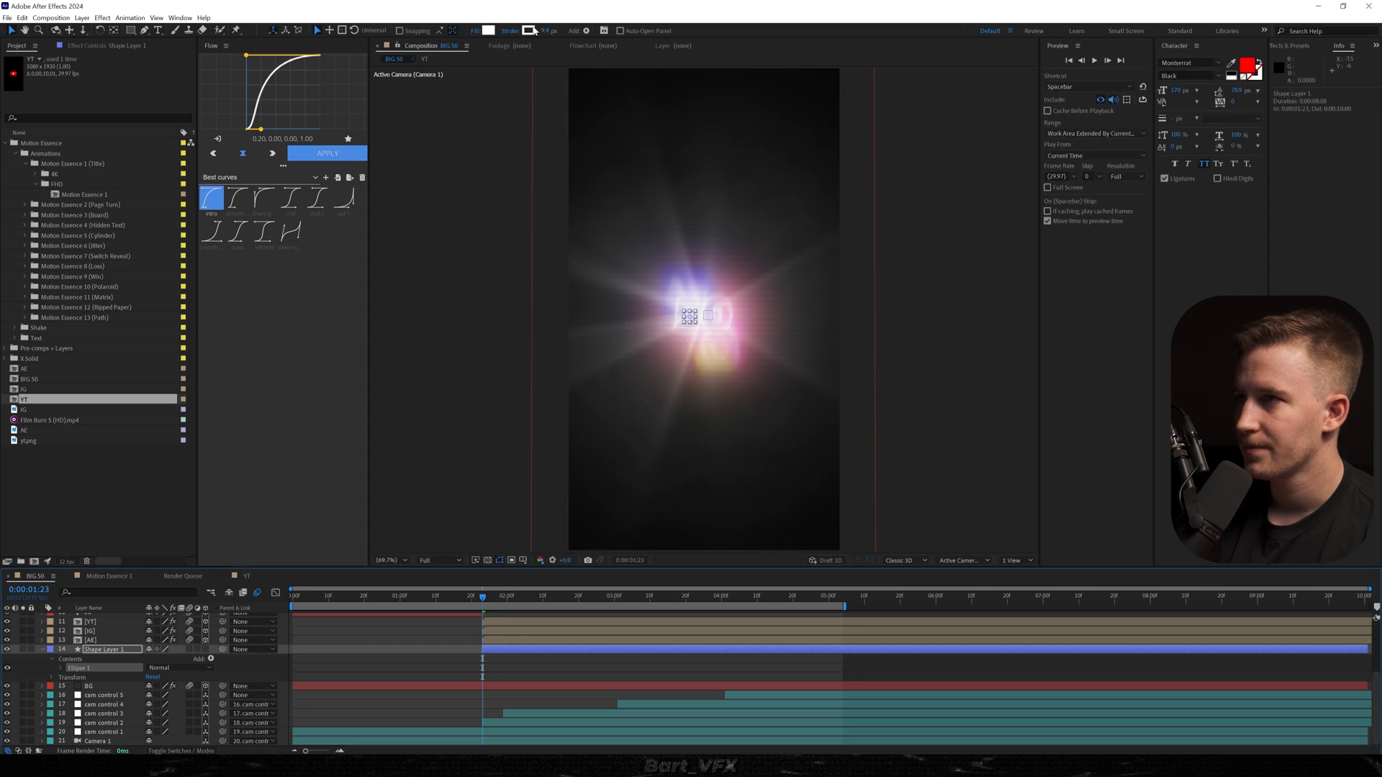
click(509, 32)
click(624, 356)
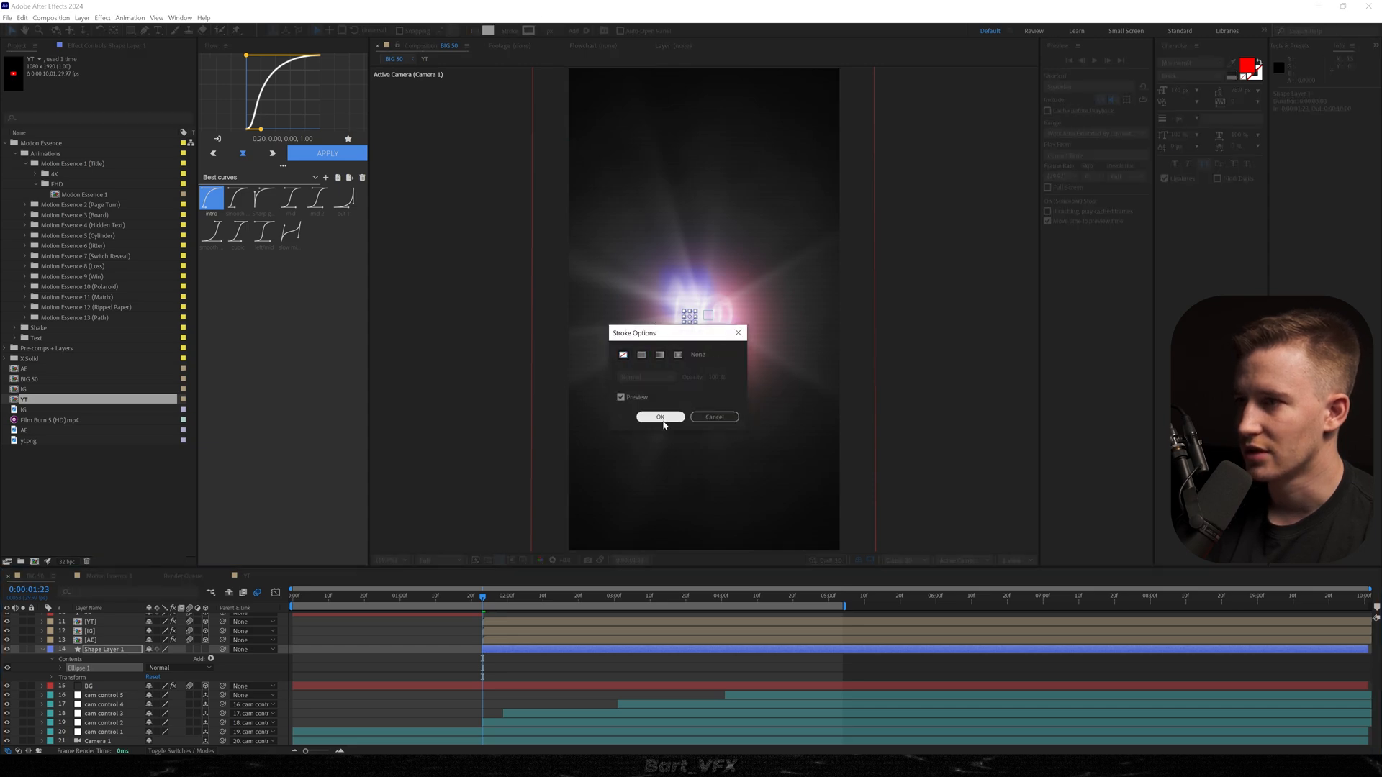
click(660, 417)
Apply Optical Glow to the ellipse's shape layer and set its Alpha Channel to Extend (Unmult).
key(ctrl+space)
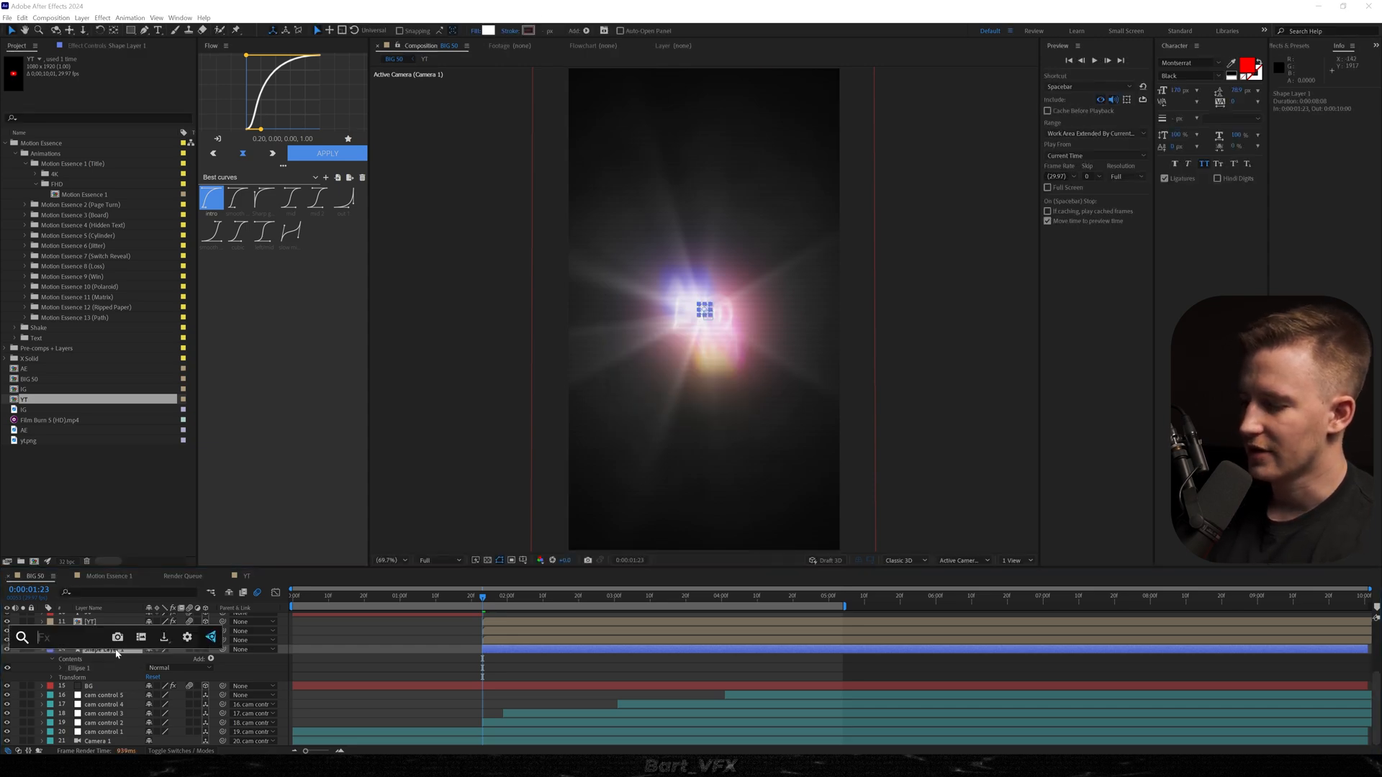
text(optical)
key(Return)
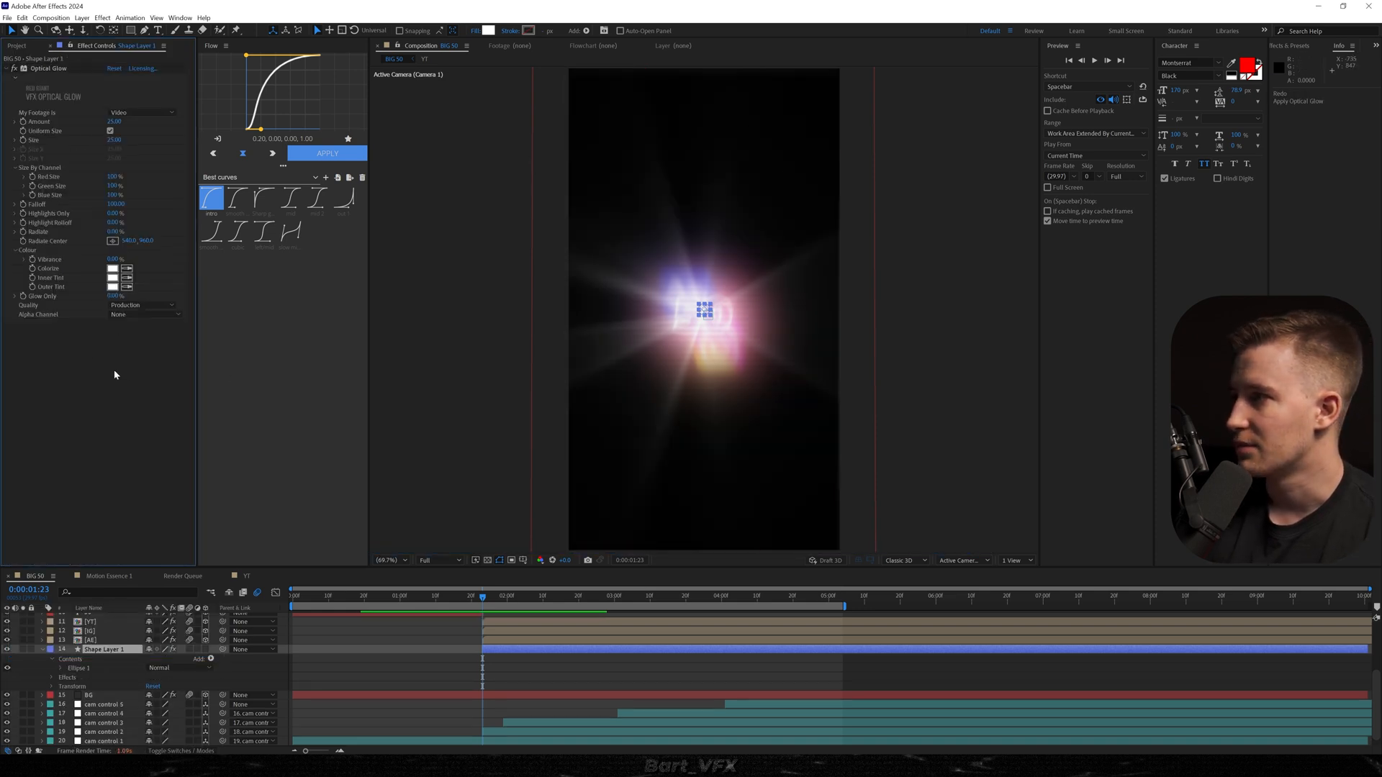
click(116, 318)
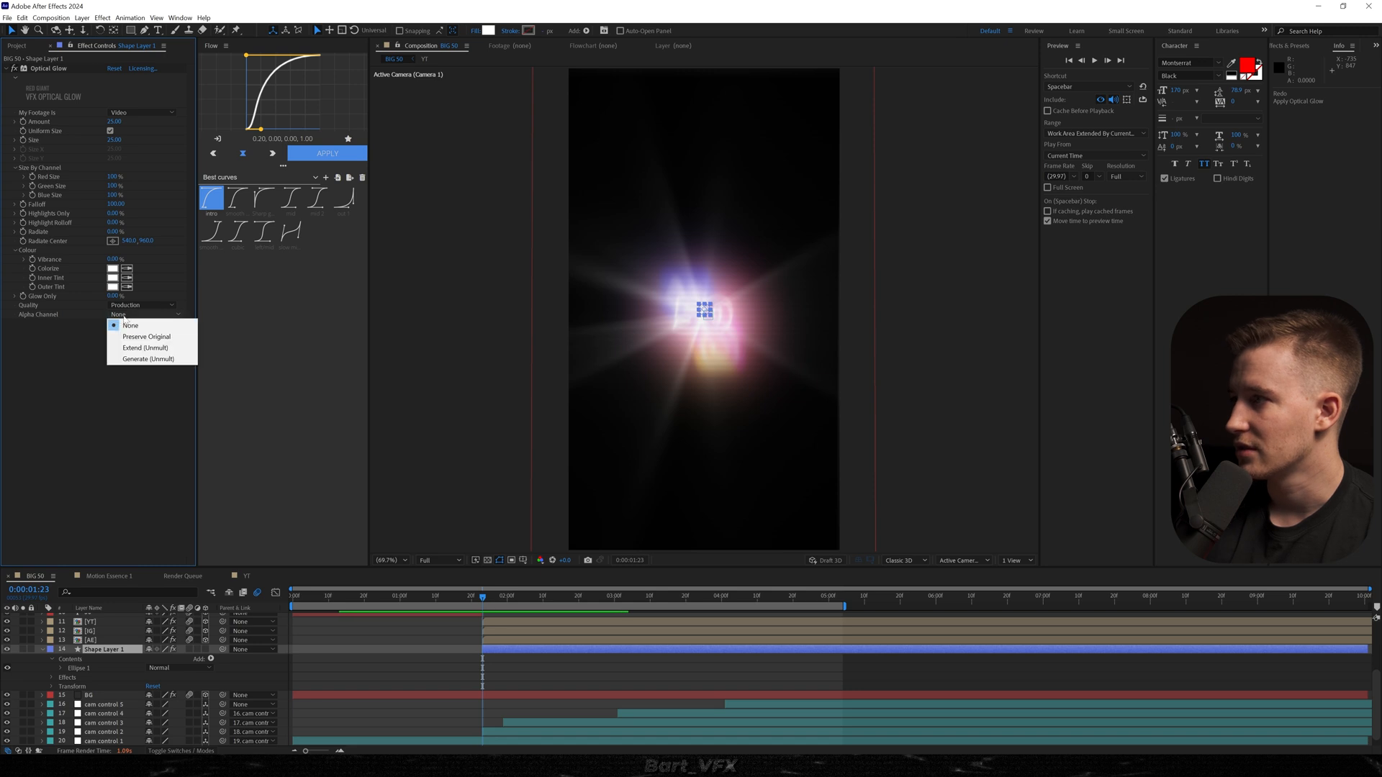
click(136, 348)
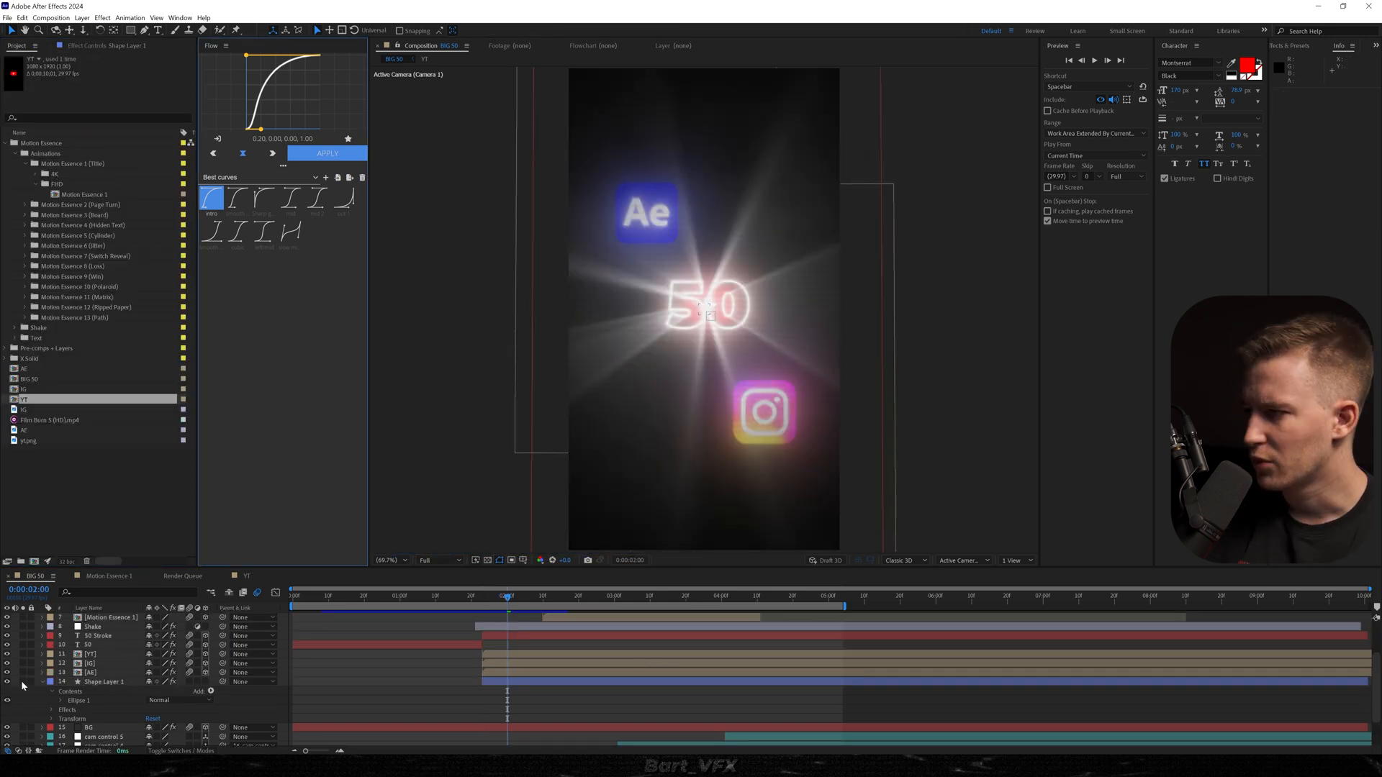
With the ellipse layer soloed, raise Optical Glow's amount and size to form a wide halo, and preview it among all layers.
click(22, 682)
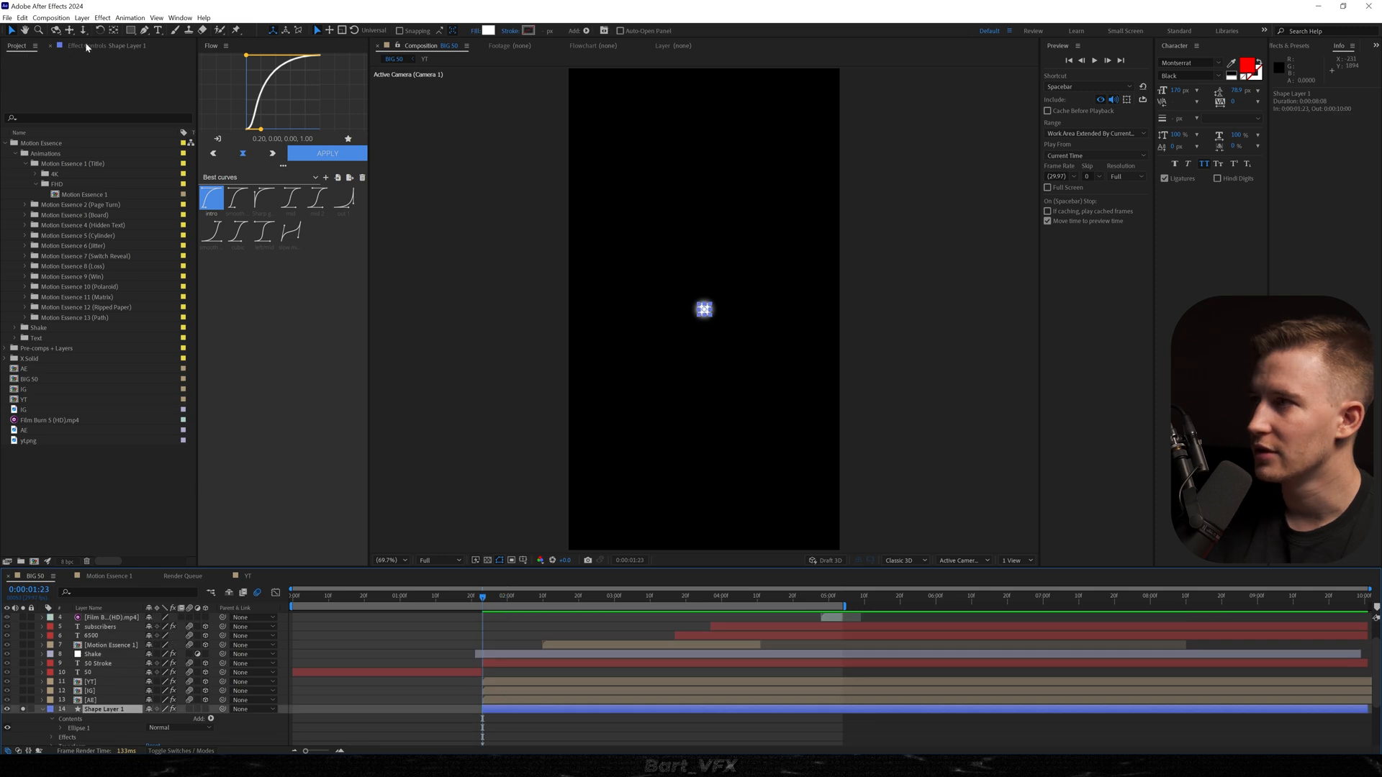
click(86, 46)
drag(114, 121, 584, 183)
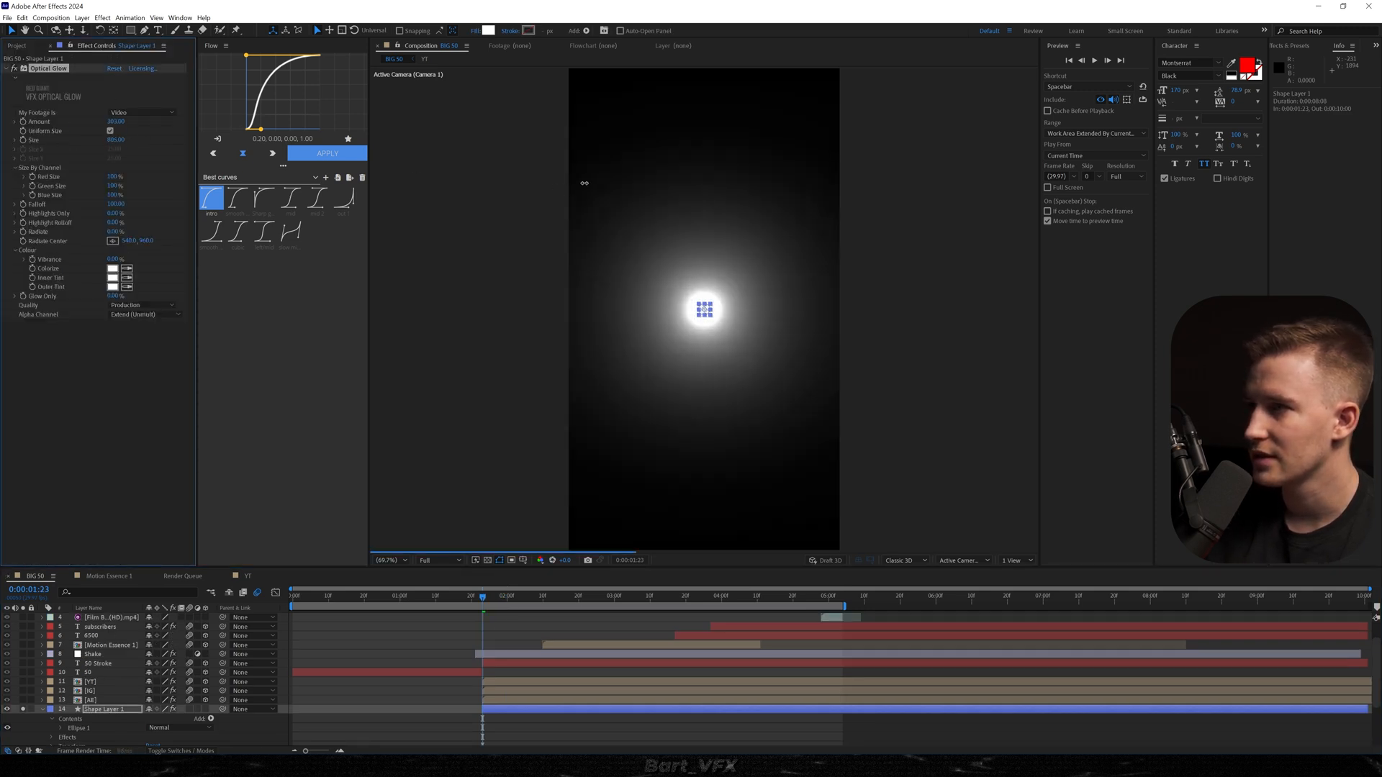
click(22, 709)
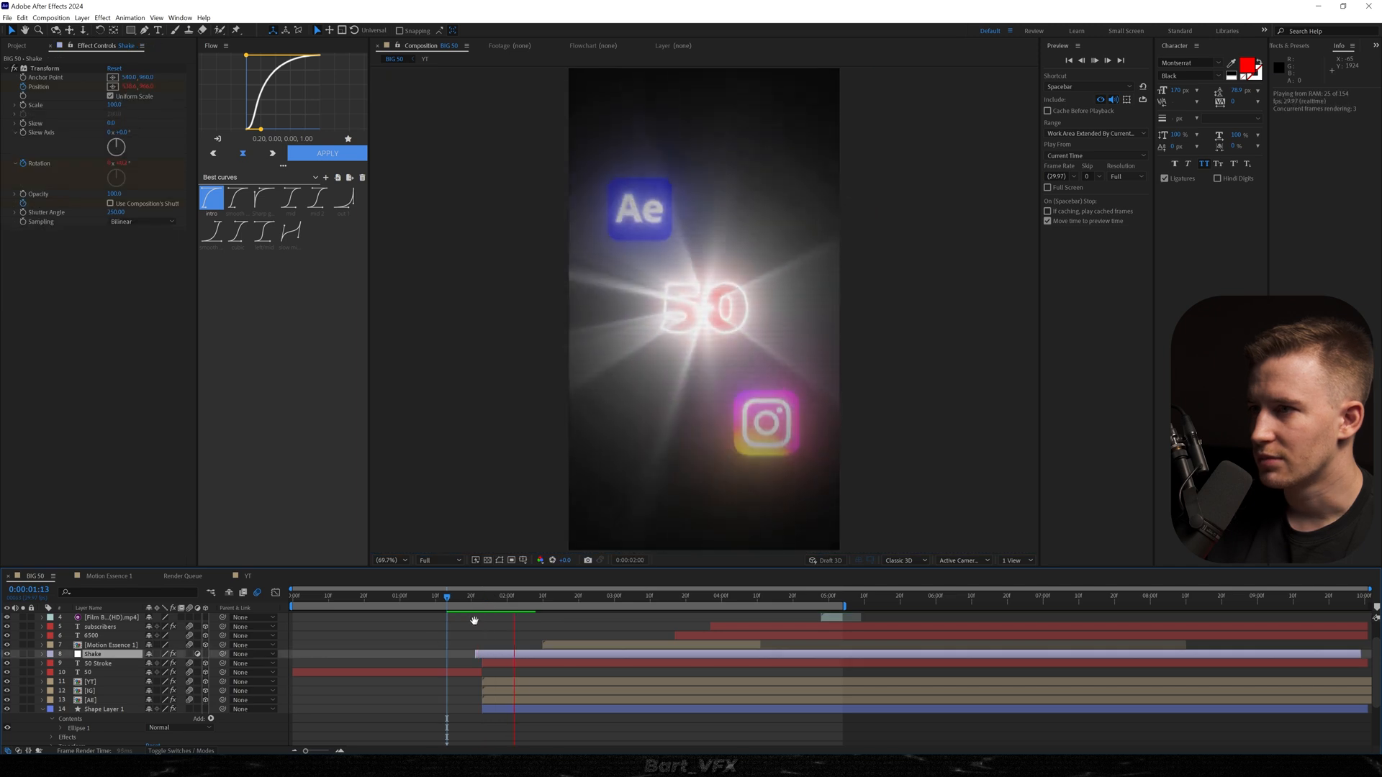
key(space)
click(483, 600)
Increase the Transform scale on the Shake layer slightly and extend the layer's start to the beginning of the composition.
click(495, 655)
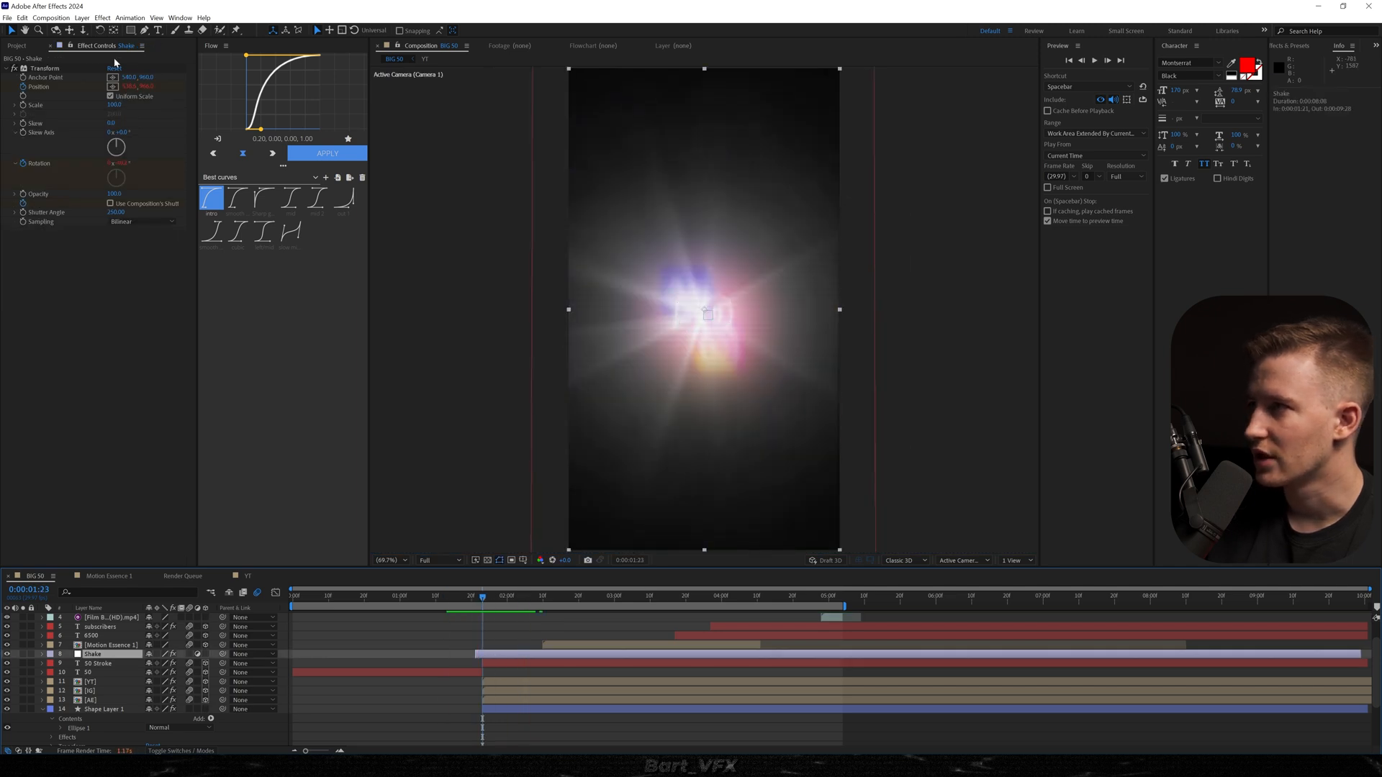
drag(115, 105, 124, 106)
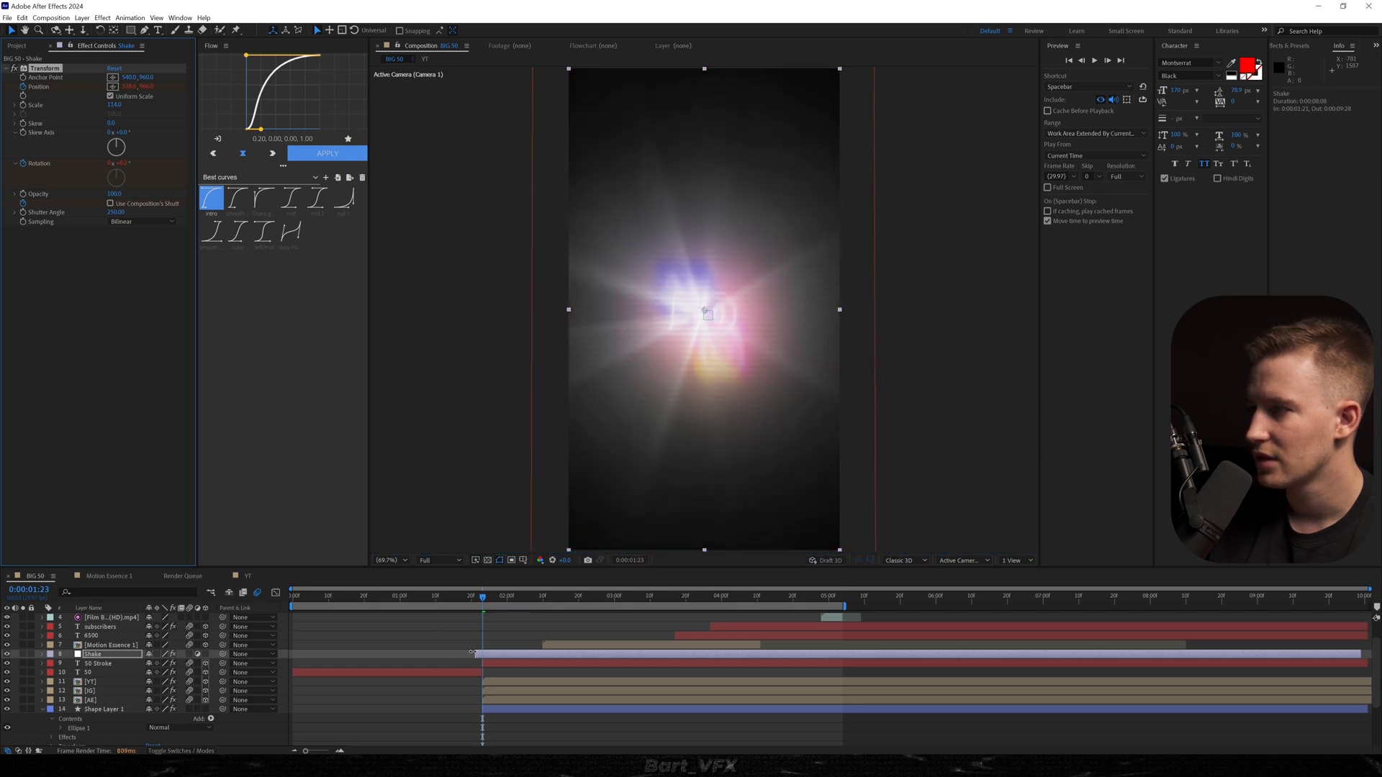
drag(475, 654, 357, 653)
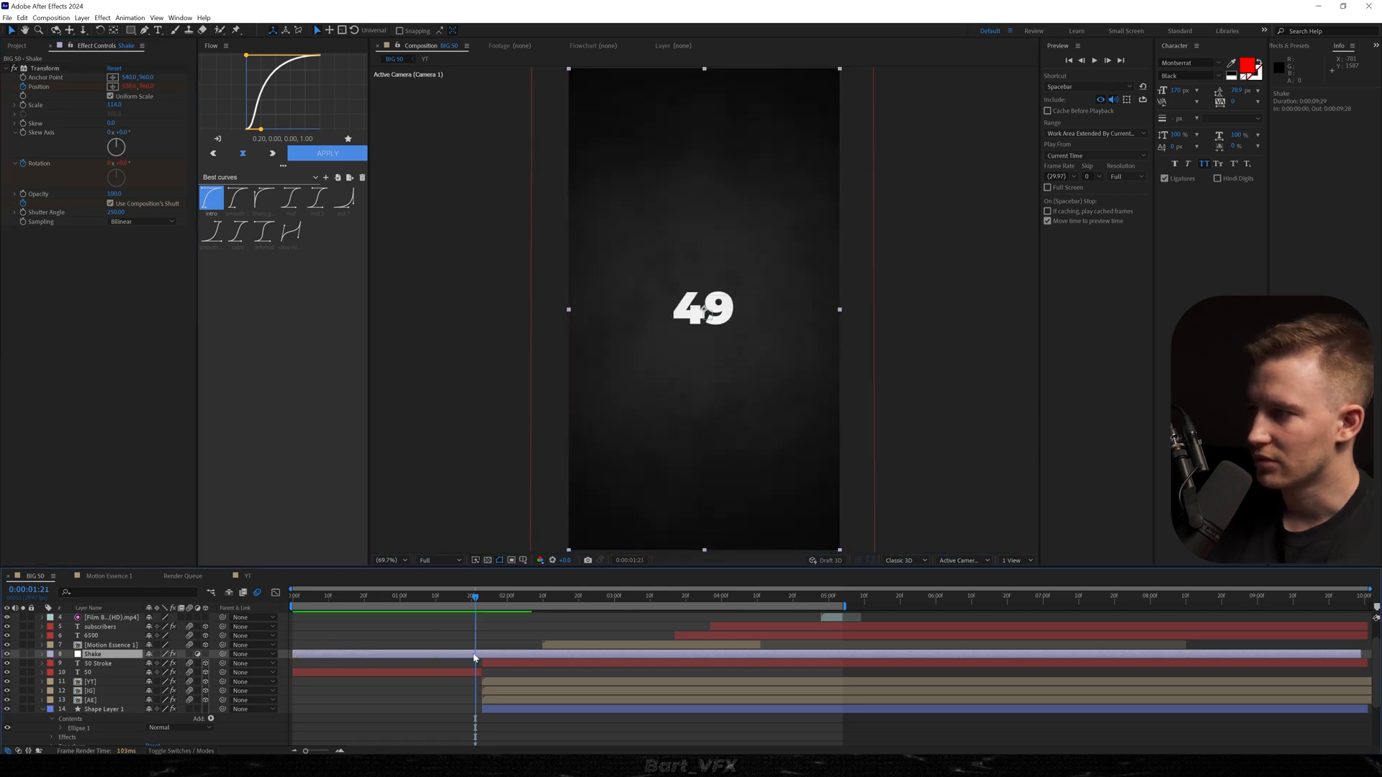
Add an adjustment layer trimmed to one frame just before the 50 appears, apply Invert to it, and preview the flash.
key(ctrl+alt+y)
key(alt+[)
key(alt+])
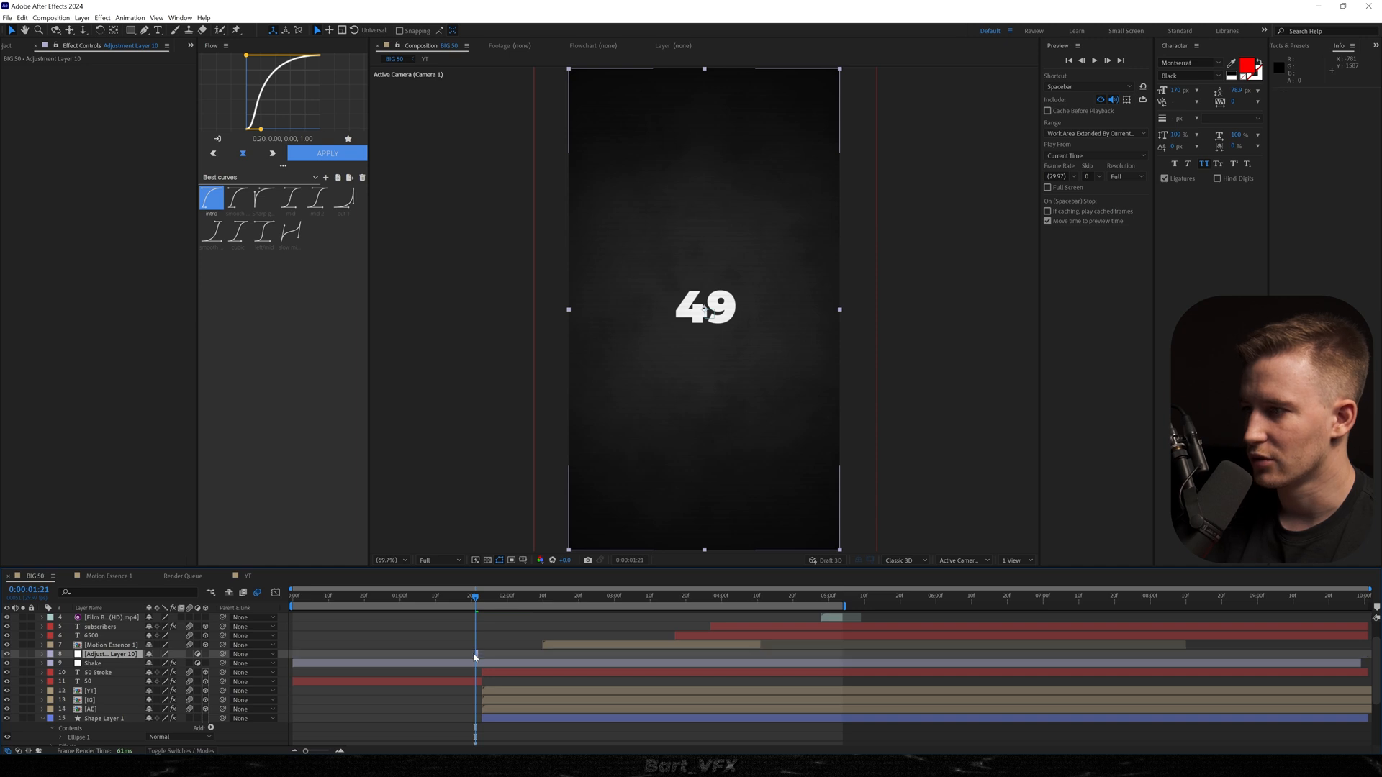
click(419, 599)
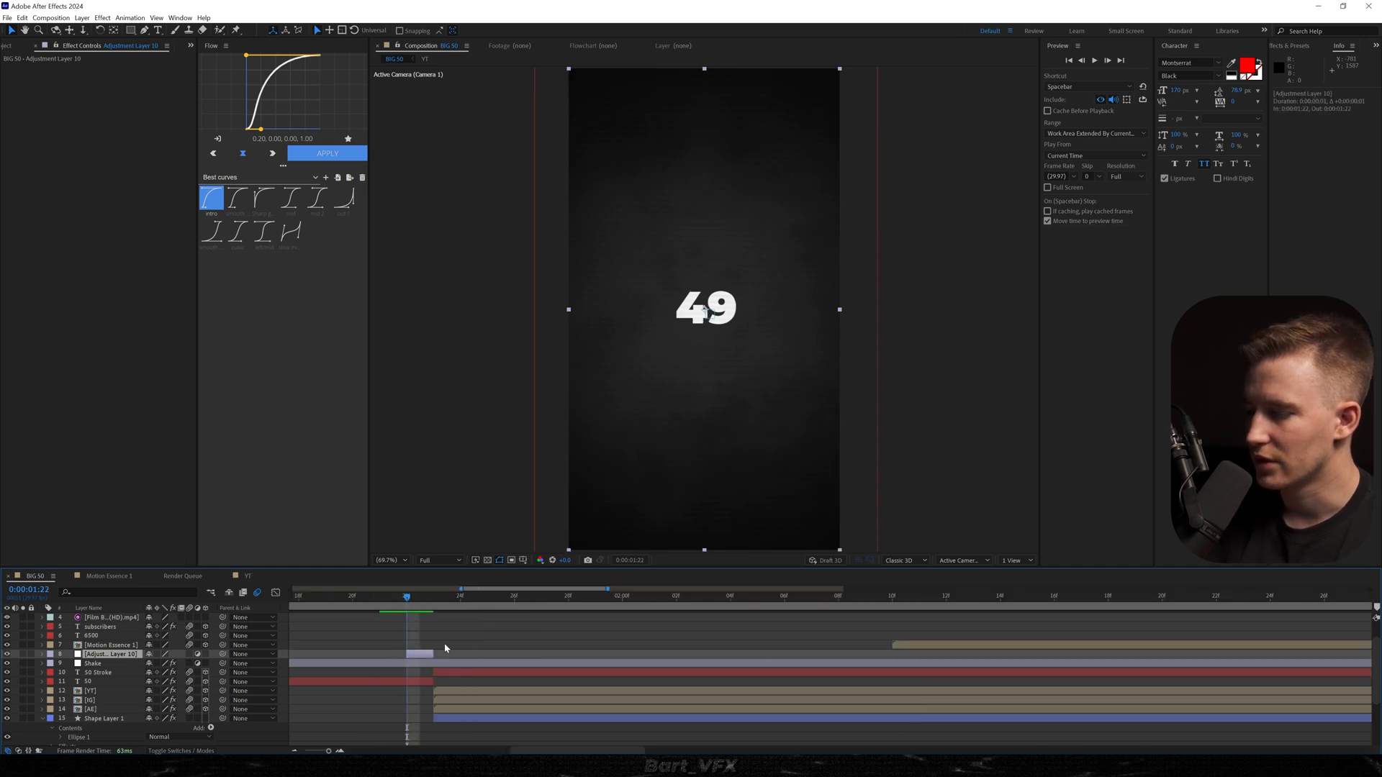
key(ctrl+space)
text(invert)
key(Return)
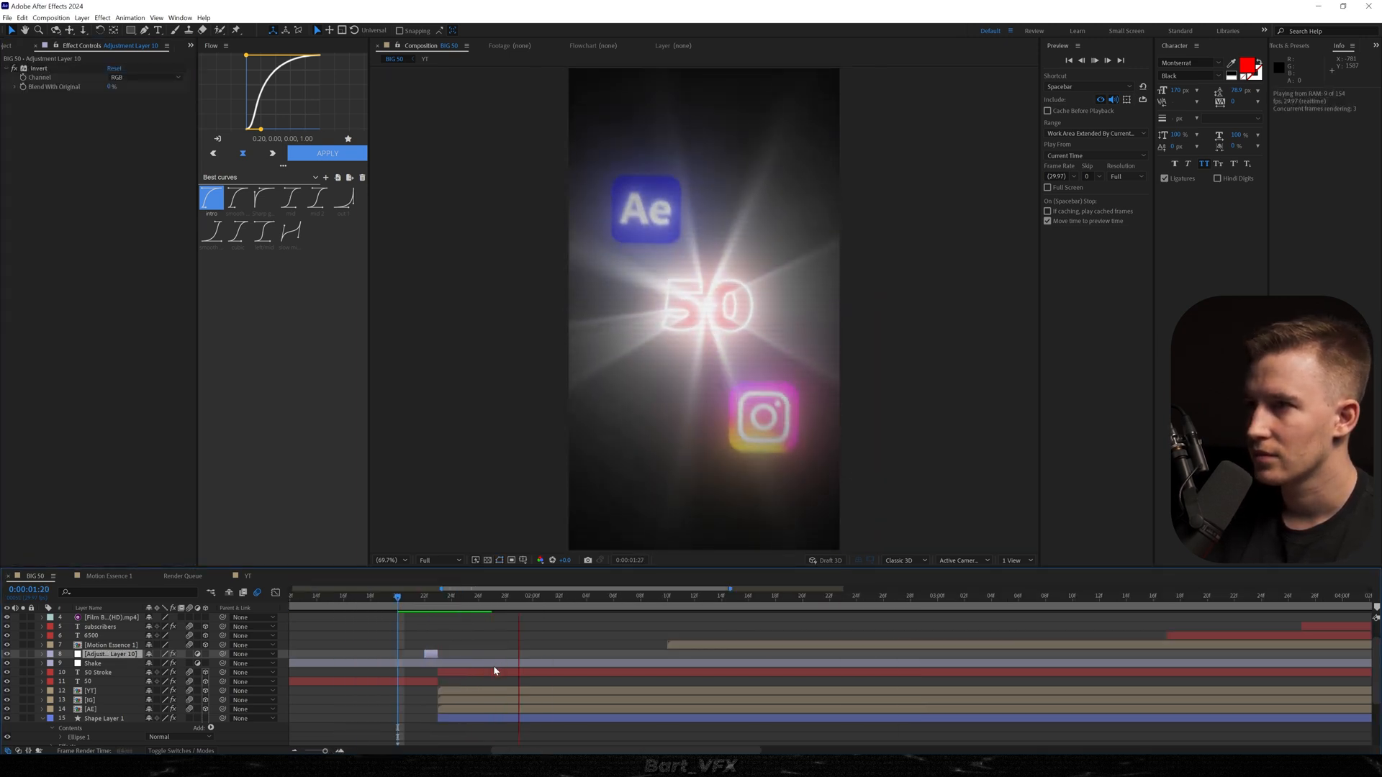
Replay the transition from 49 to 50 starting at 0:00:01:19 to check the invert flash.
click(384, 598)
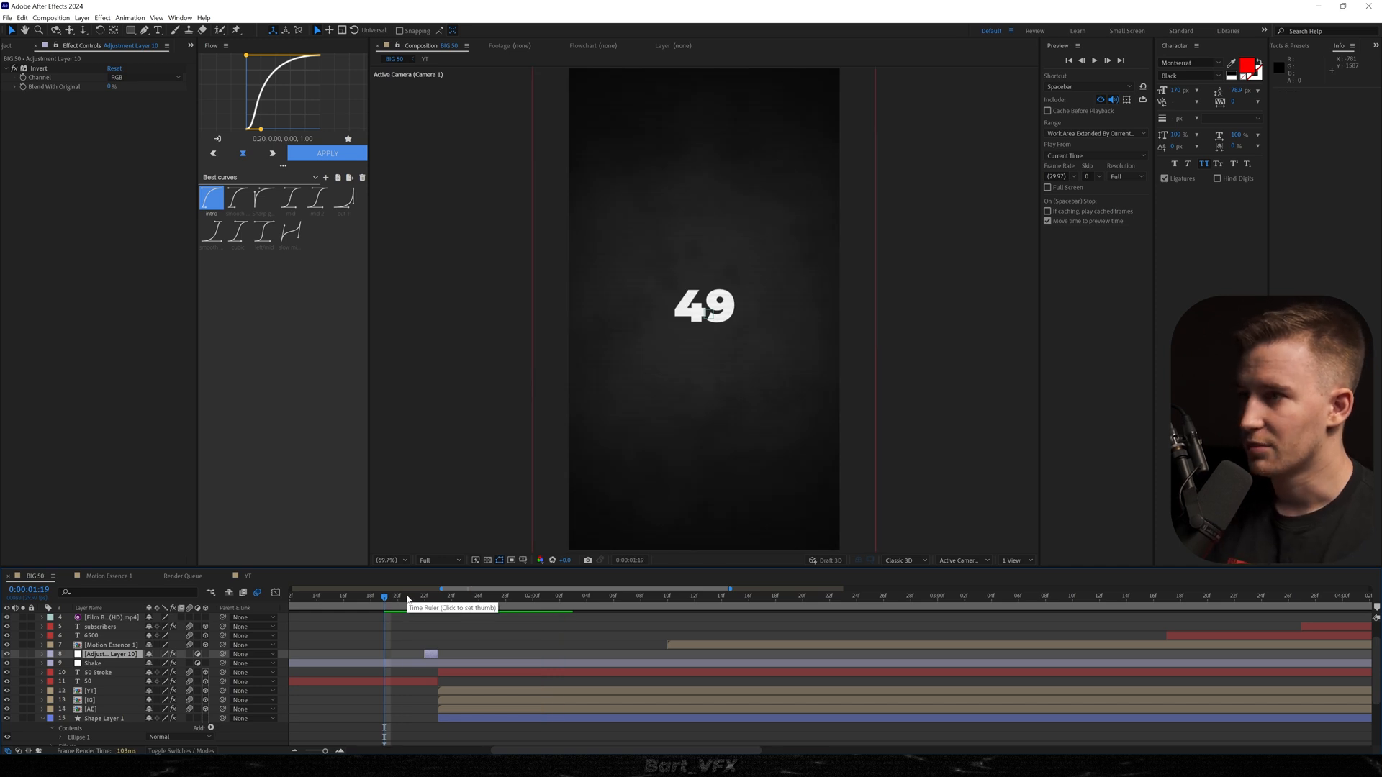
key(space)
Keyframe Optical Glow's Amount on Shape Layer 1 at 0:00:01:23, where the layer starts, and reveal the keyframe in the timeline.
click(439, 598)
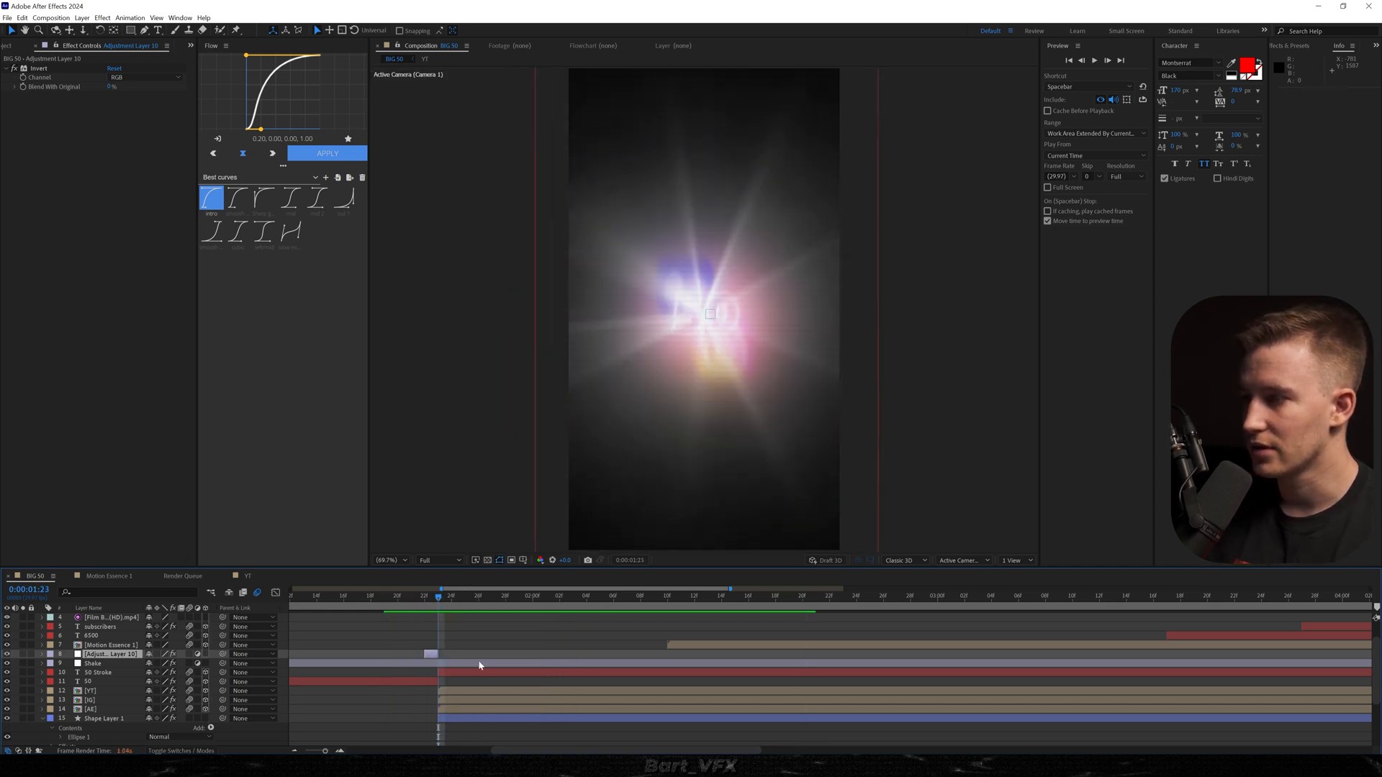
click(462, 718)
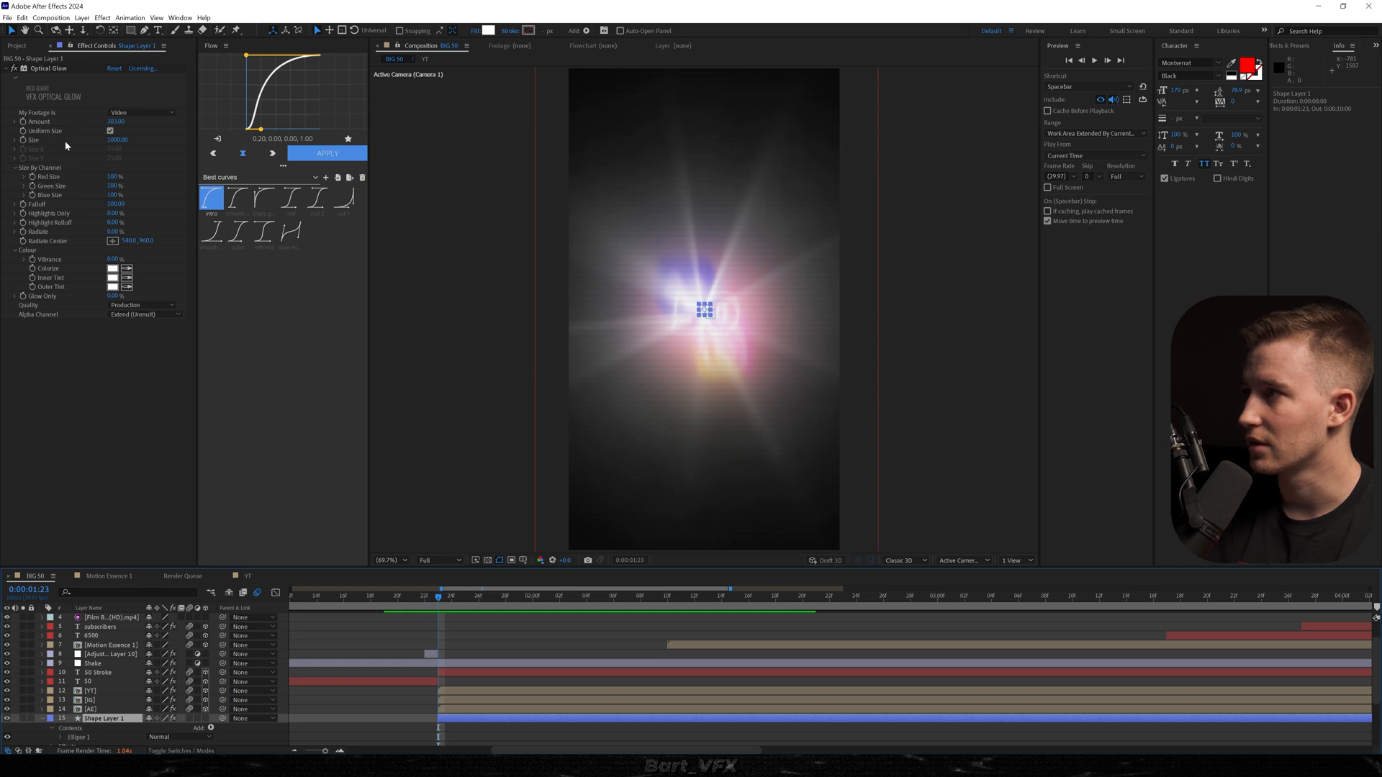
click(25, 126)
key(u)
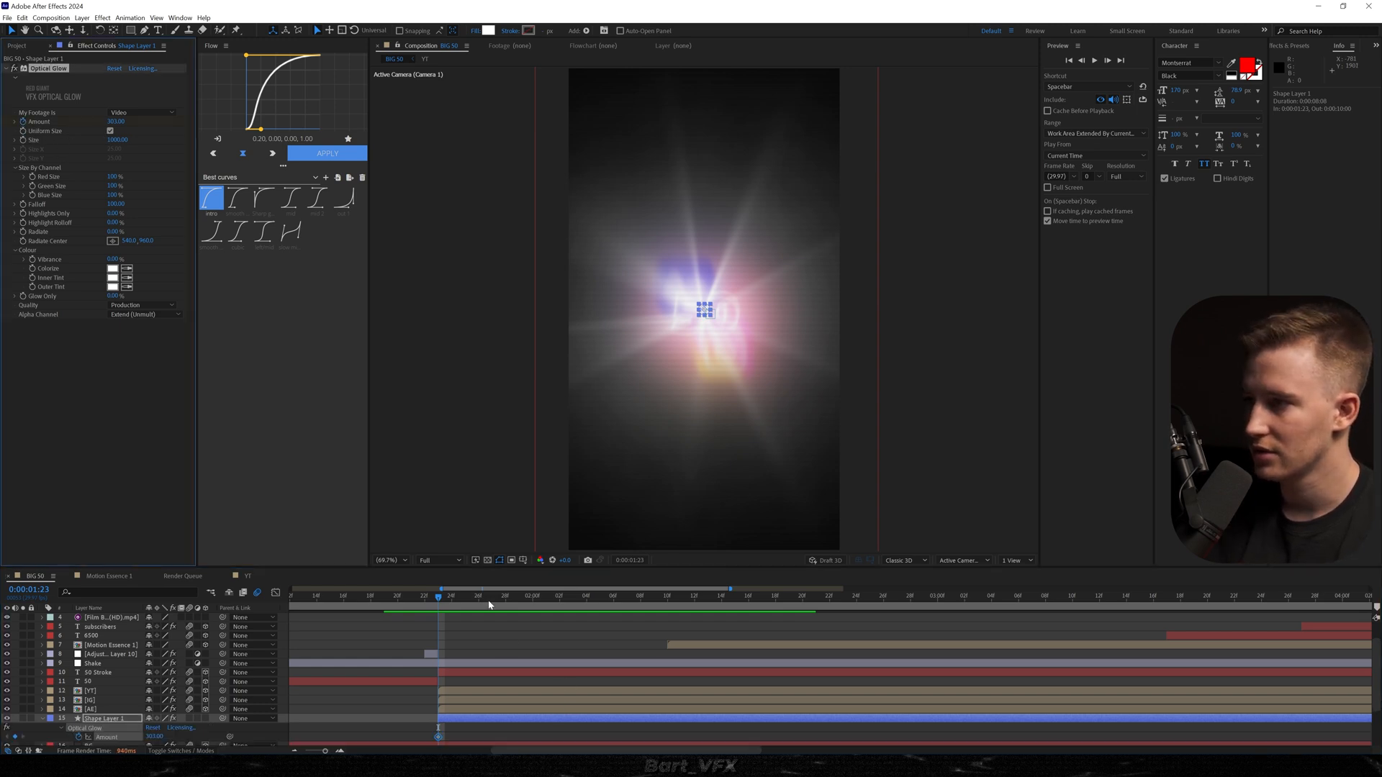
Set Shape Layer 1's Optical Glow Amount to 0 at 0:00:02:04 and trim the layer's end just after that keyframe.
drag(490, 604, 575, 599)
click(115, 121)
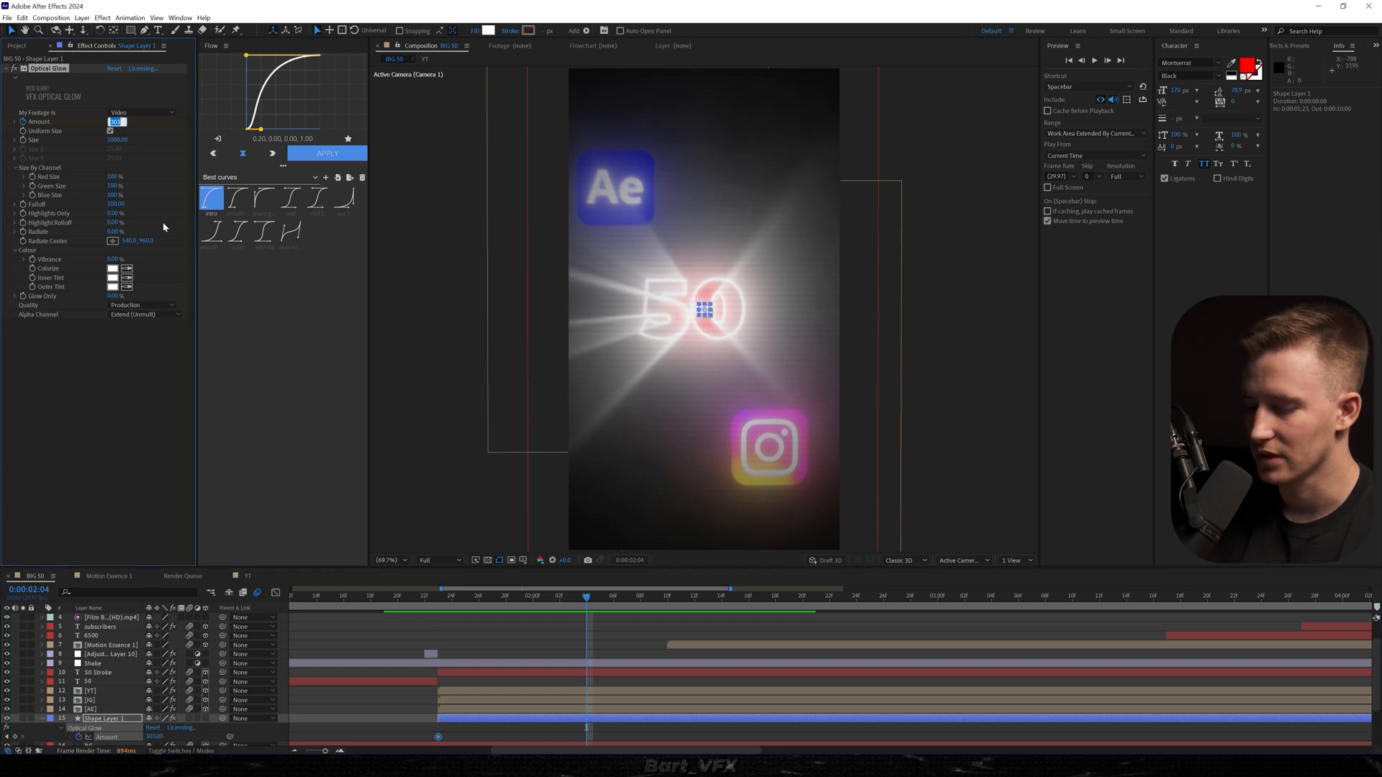
text(0)
key(Return)
key(space)
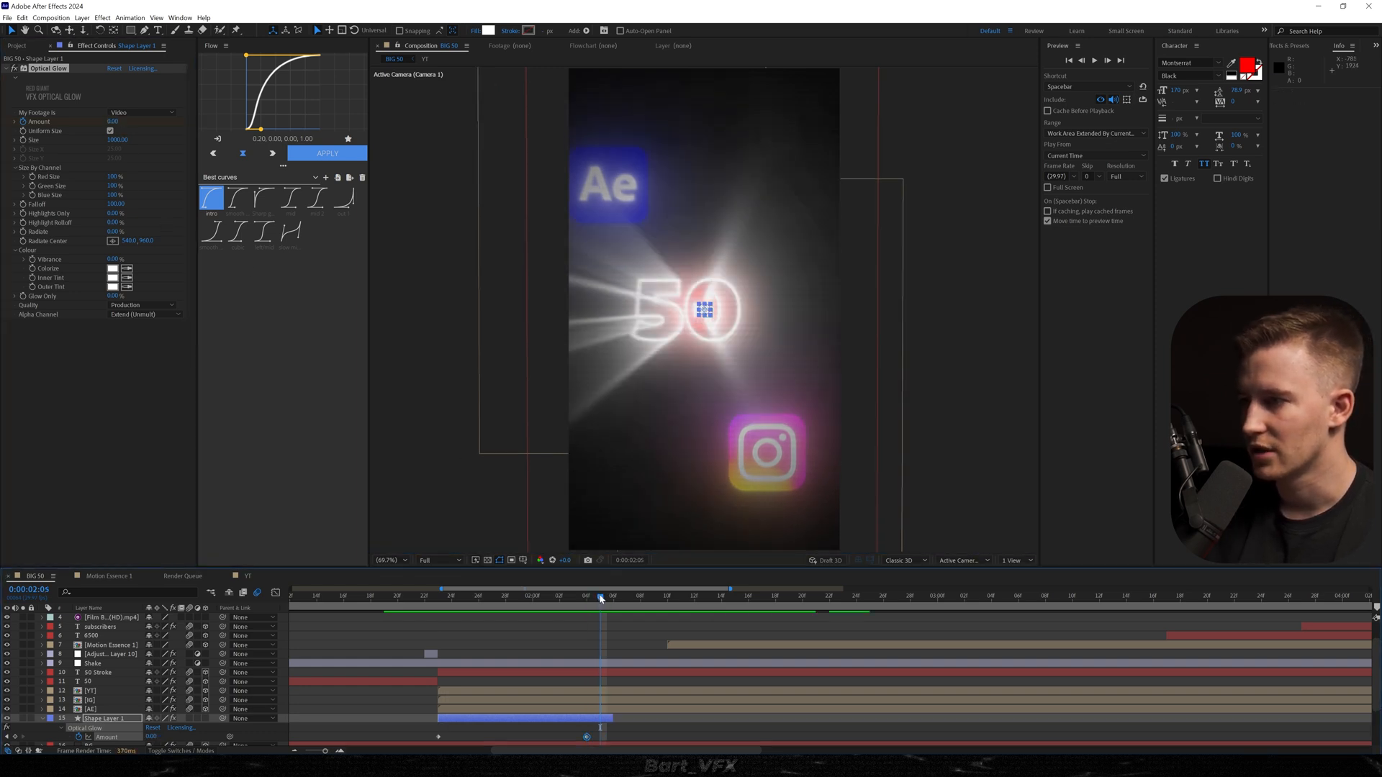